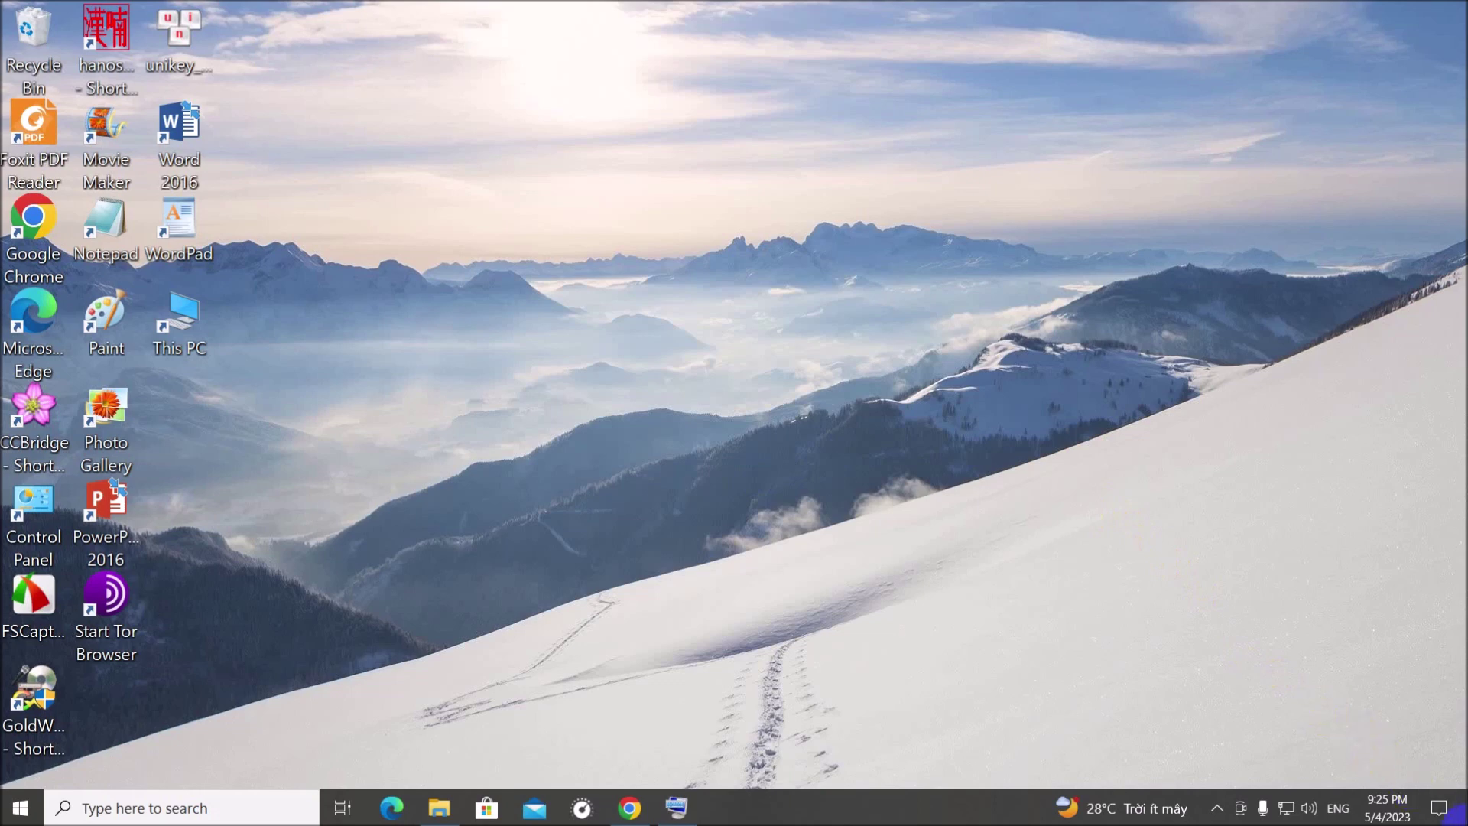
Open the Windows Settings and go to Windows Update under Update & Security
click(1439, 812)
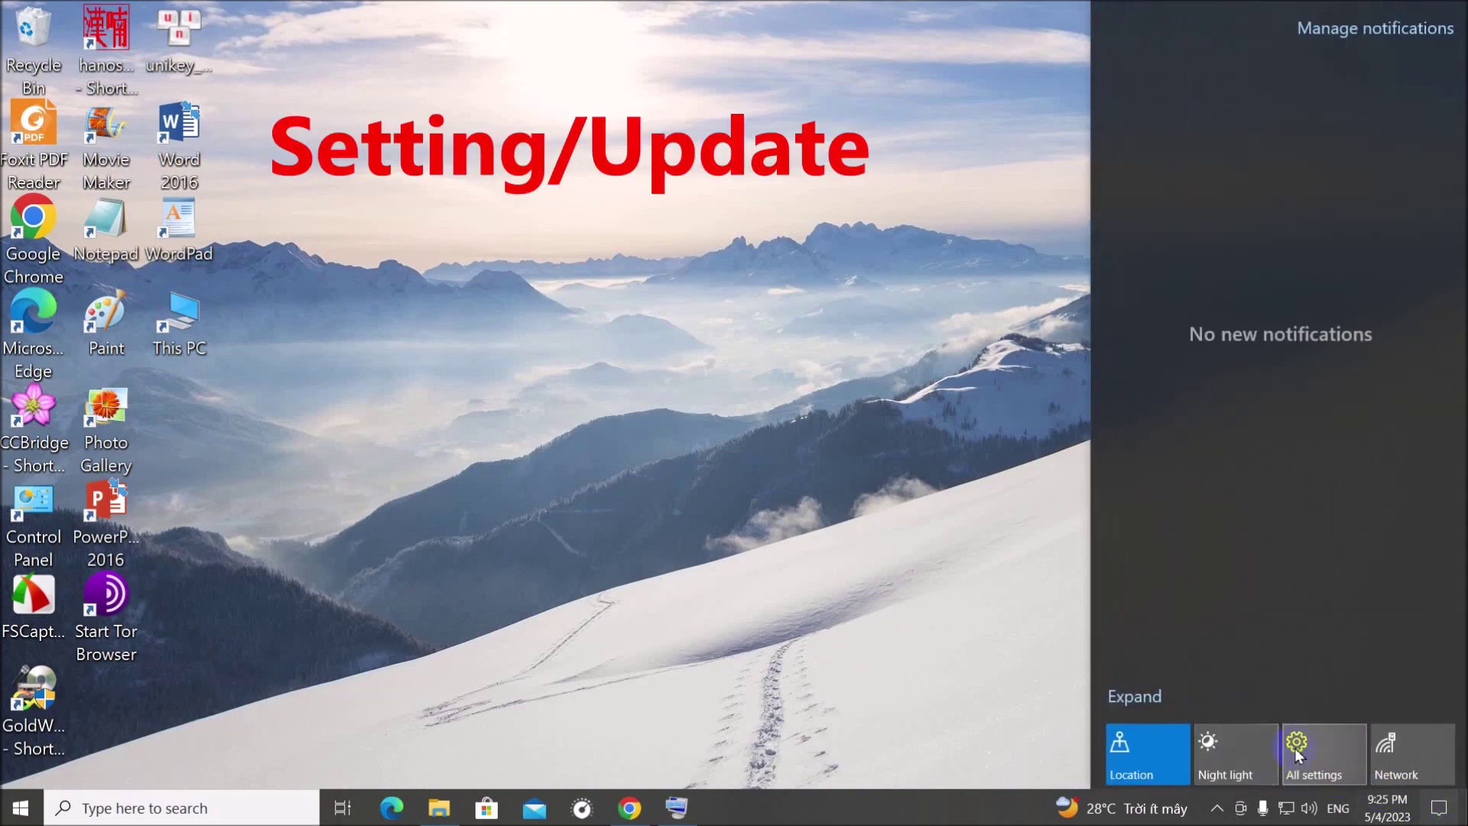
click(1295, 747)
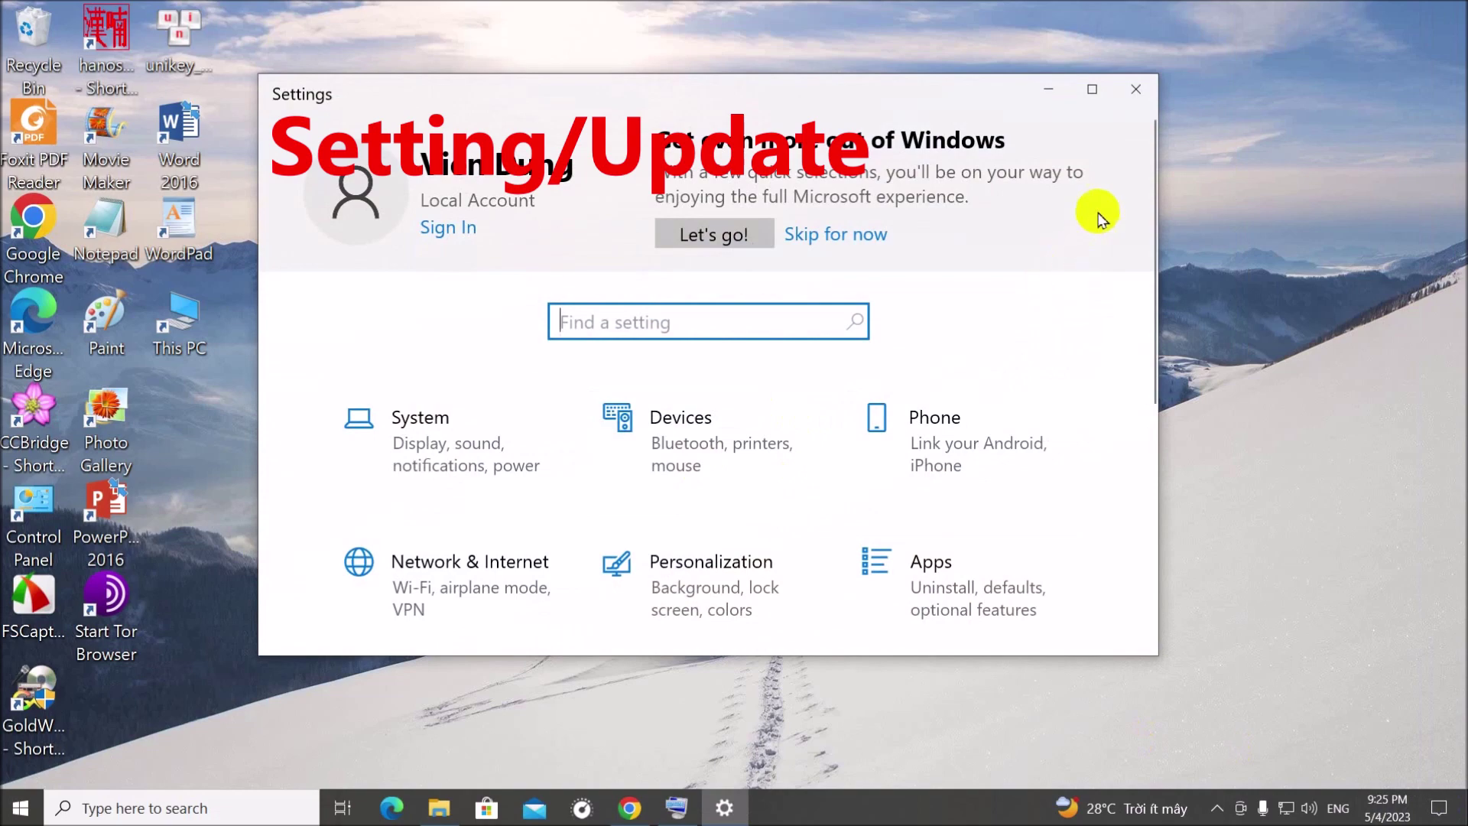
drag(1149, 164, 1149, 402)
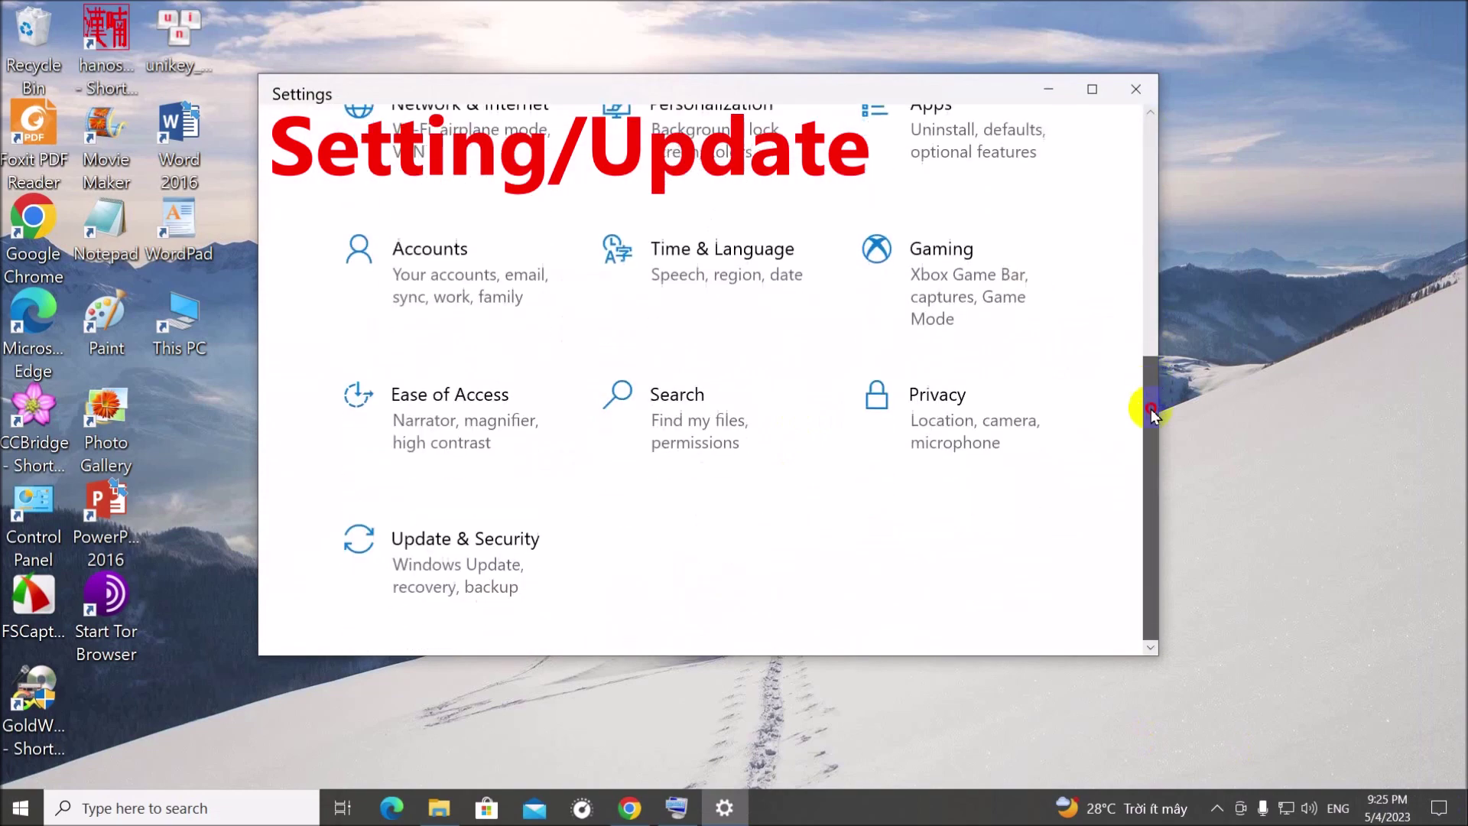
click(500, 544)
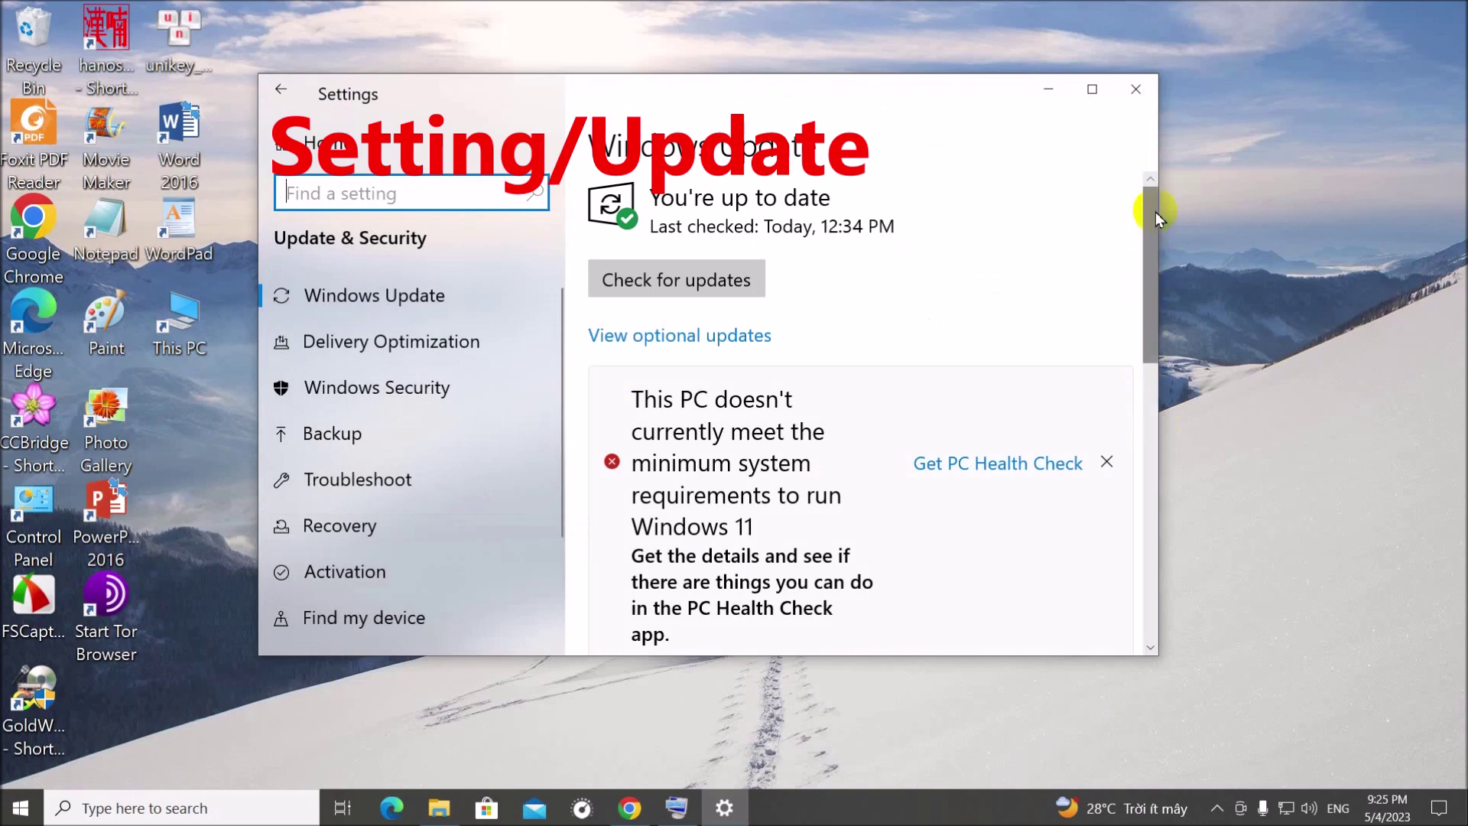
Review the update status and update options on the Windows Update page, and open the Activation page
scroll(1149, 254, down, 3)
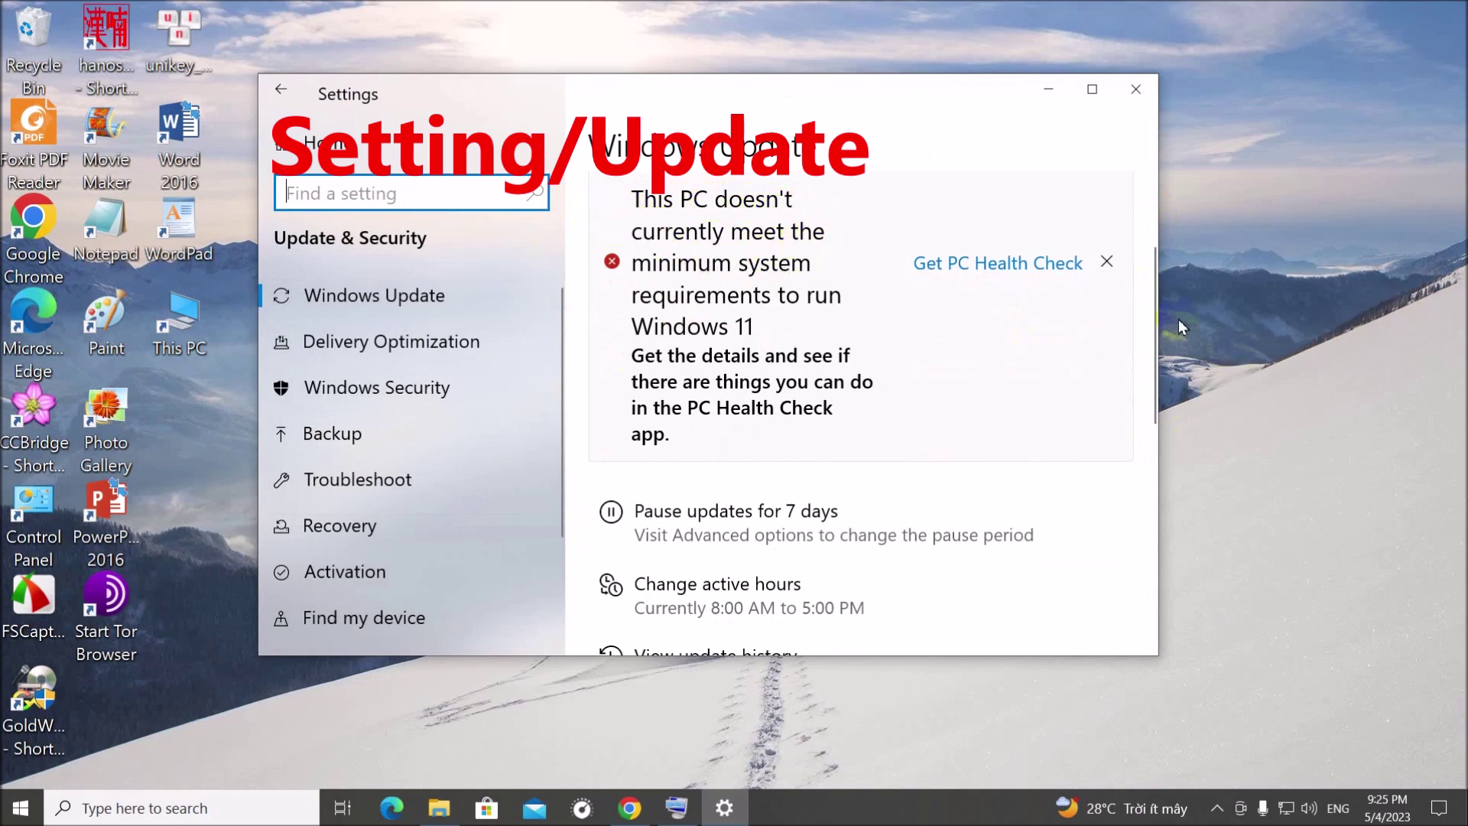
drag(1153, 269, 1153, 204)
scroll(852, 312, down, 2)
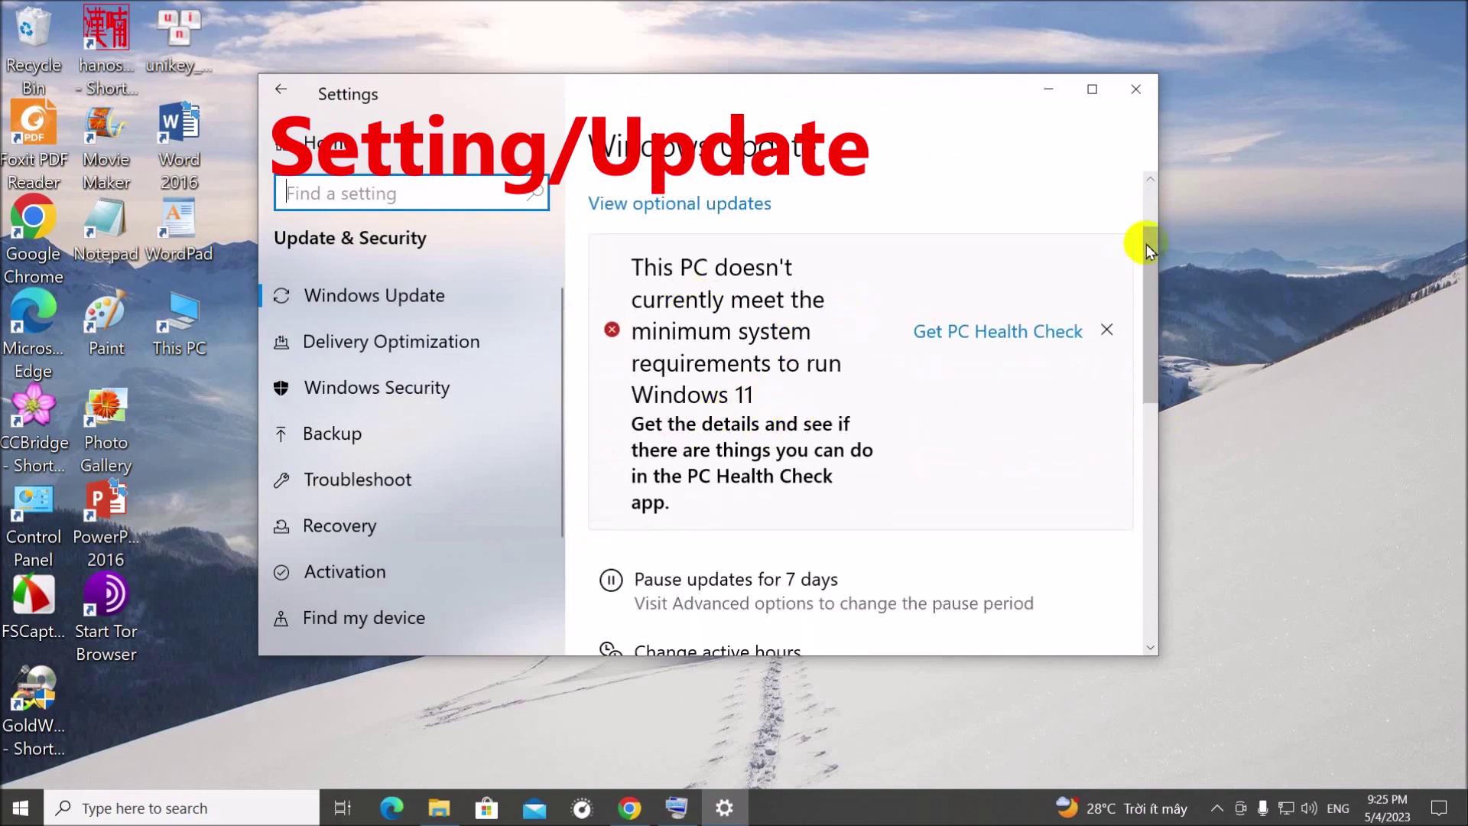
scroll(1124, 321, down, 3)
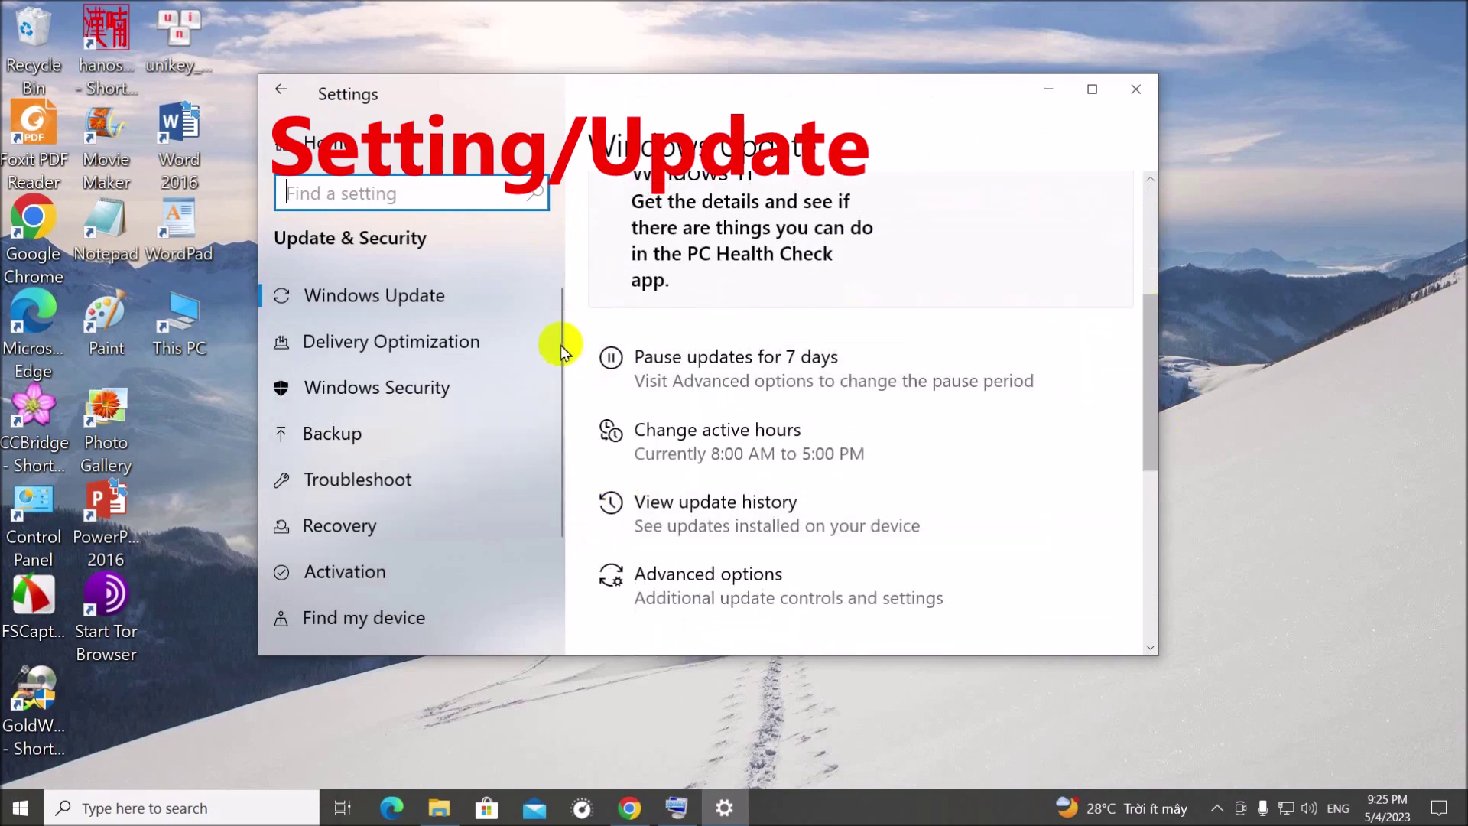
click(378, 571)
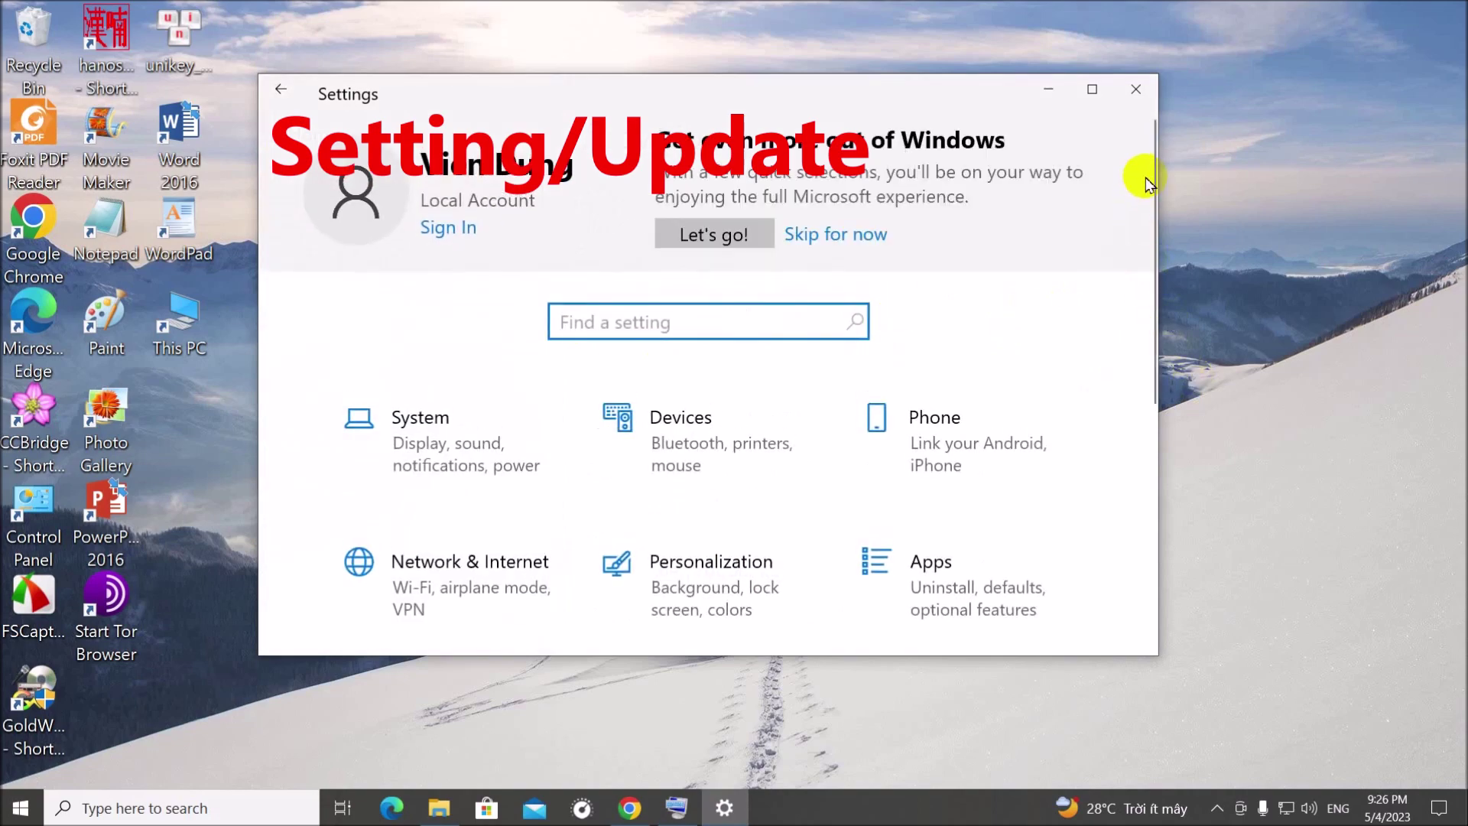
Open the Time & Language settings, view the date and time options, and go to the Language page
drag(1150, 154, 1138, 473)
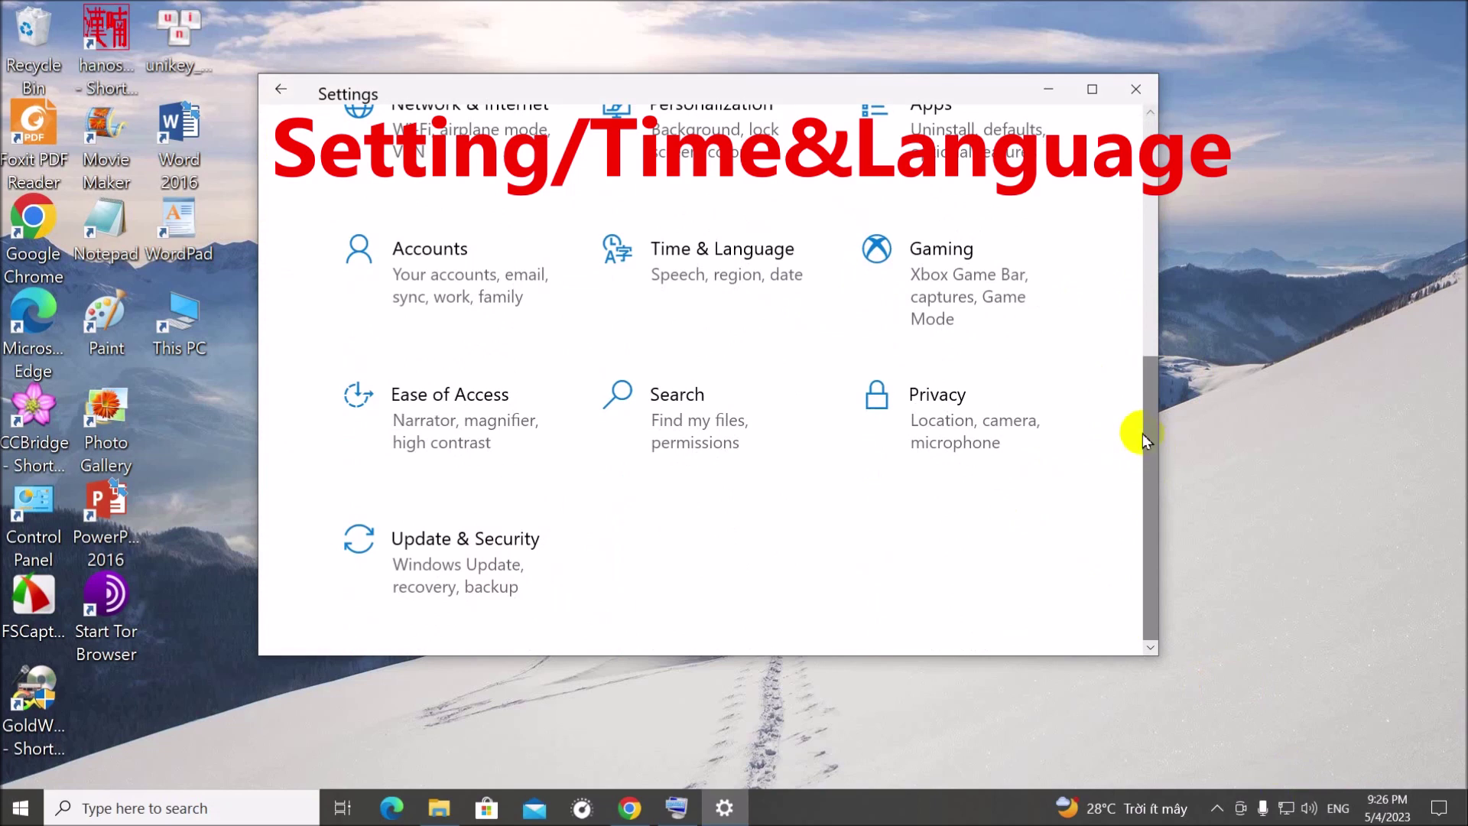
click(1136, 413)
scroll(1136, 405, up, 3)
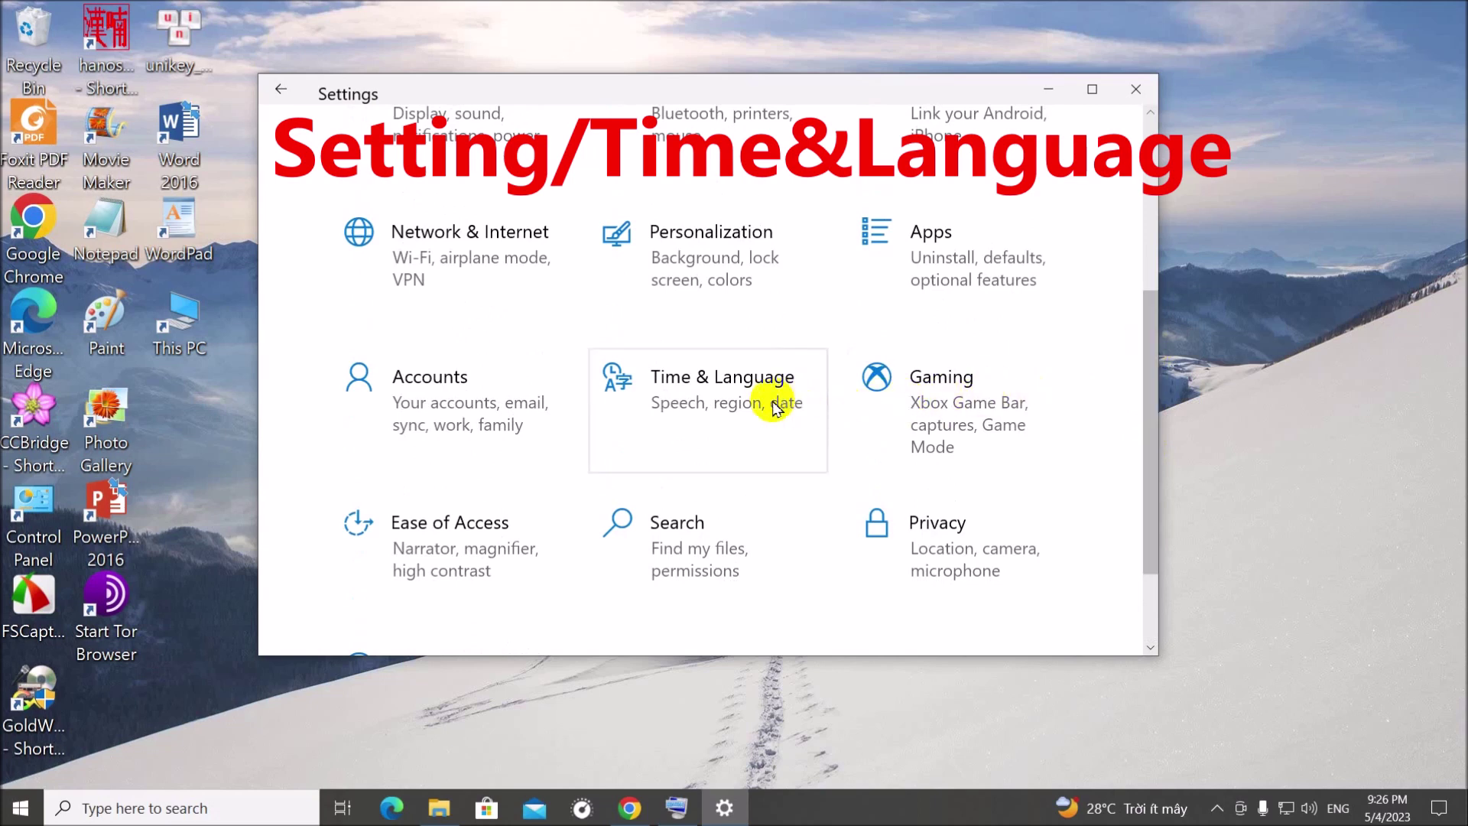
click(726, 401)
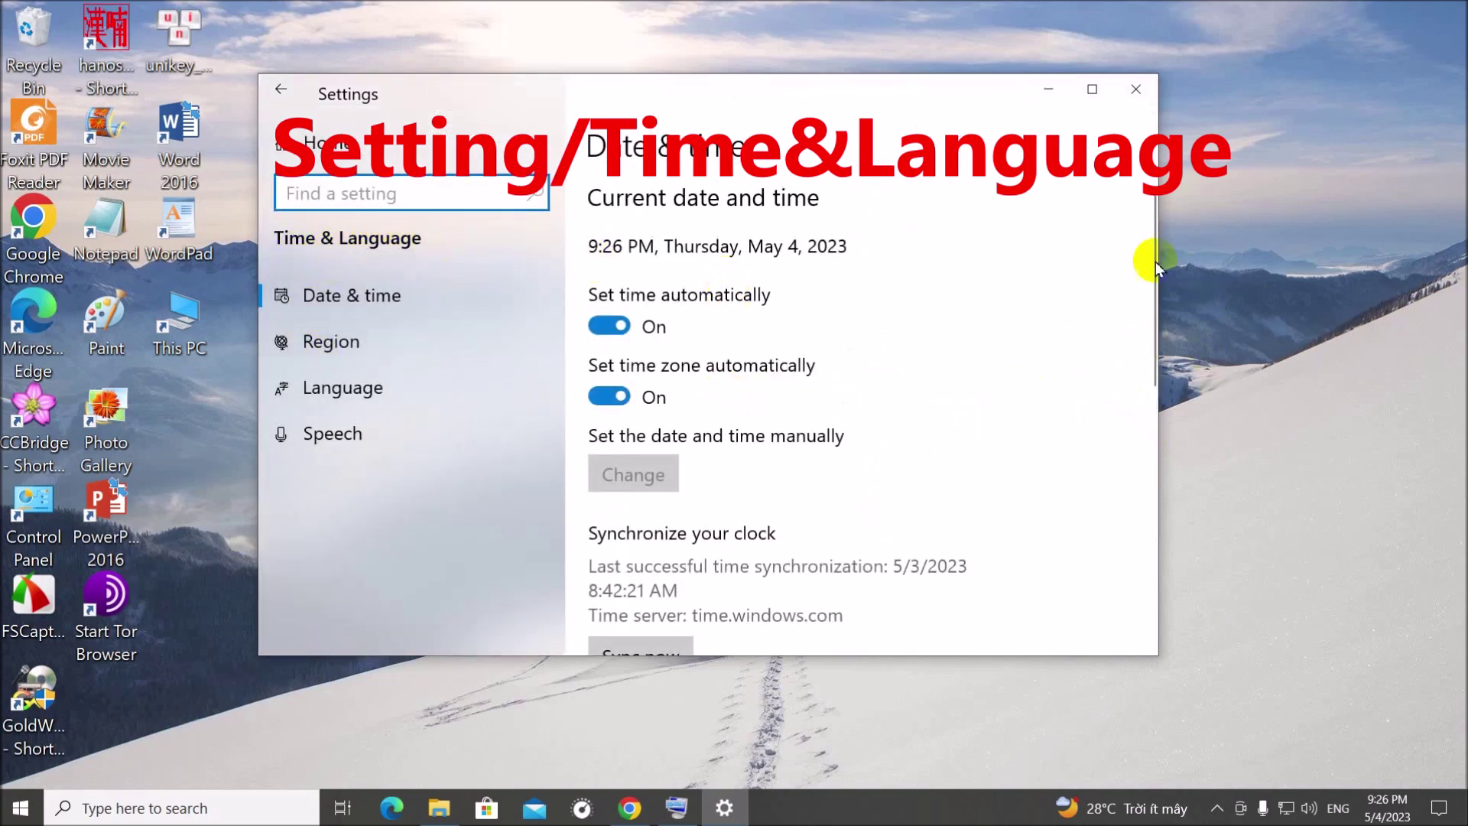
drag(1152, 244, 1152, 302)
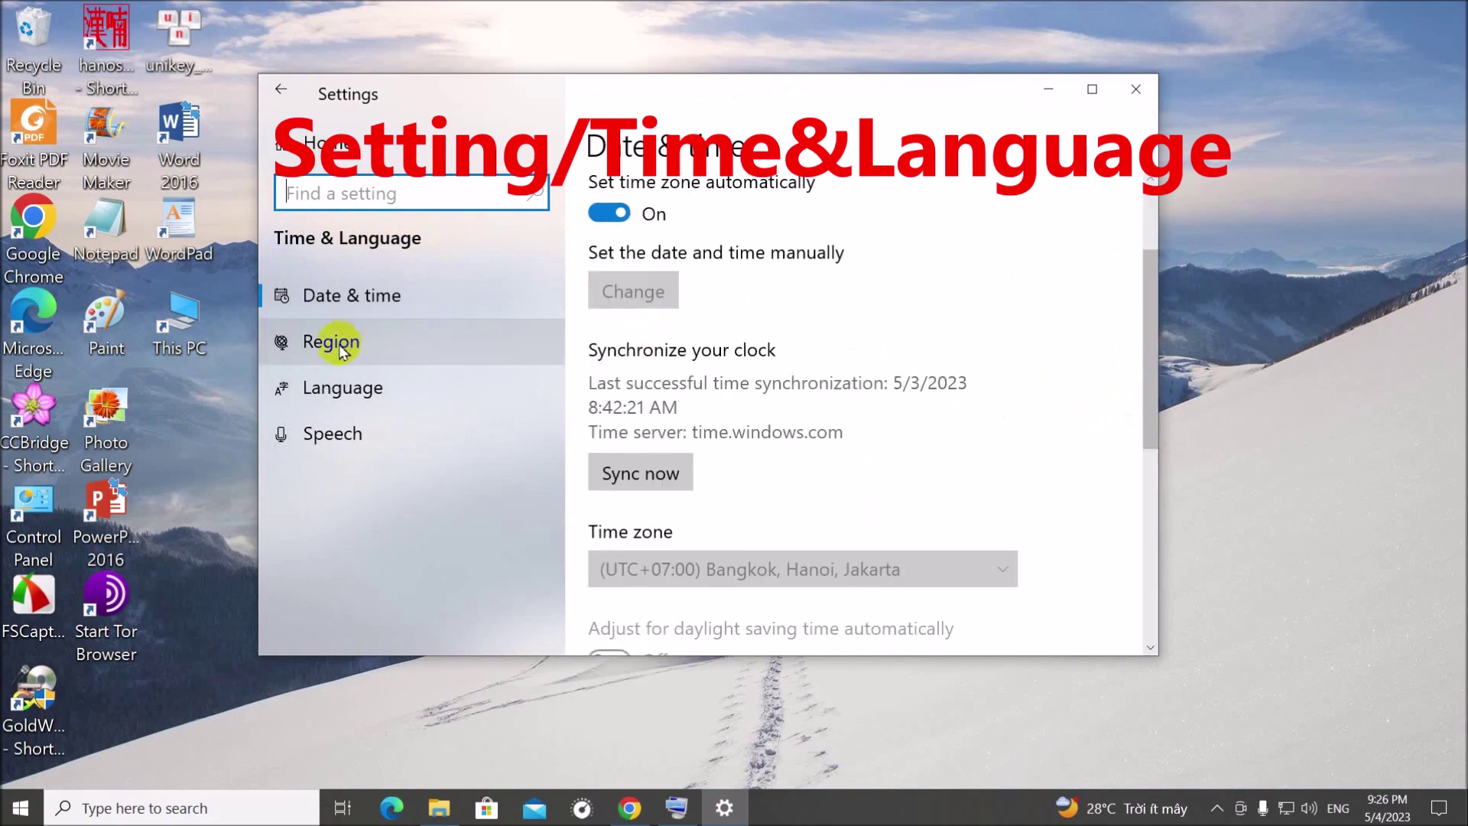
click(344, 386)
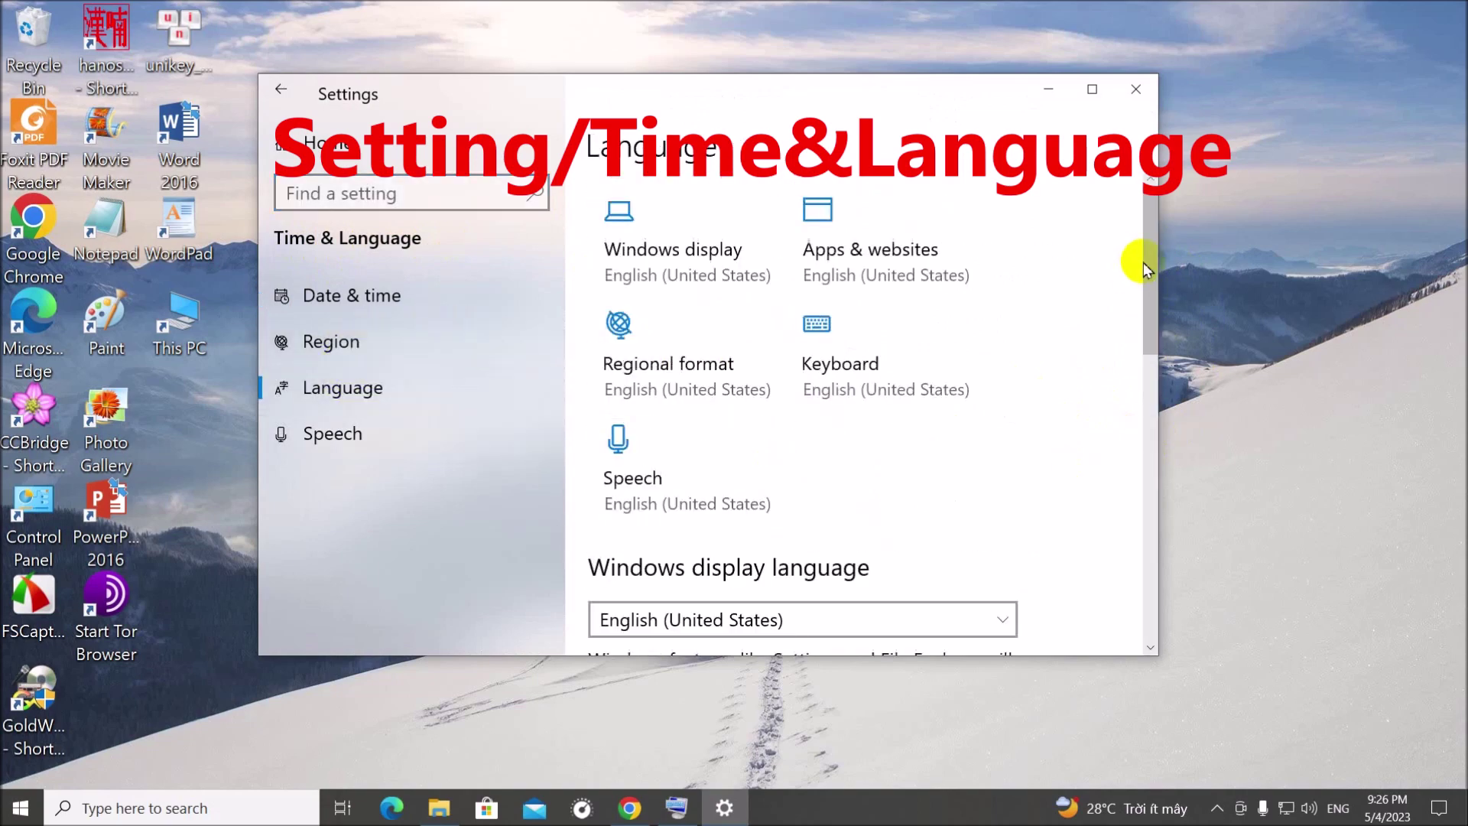
Review the Windows display language and the preferred languages on the Language page
scroll(869, 435, down, 4)
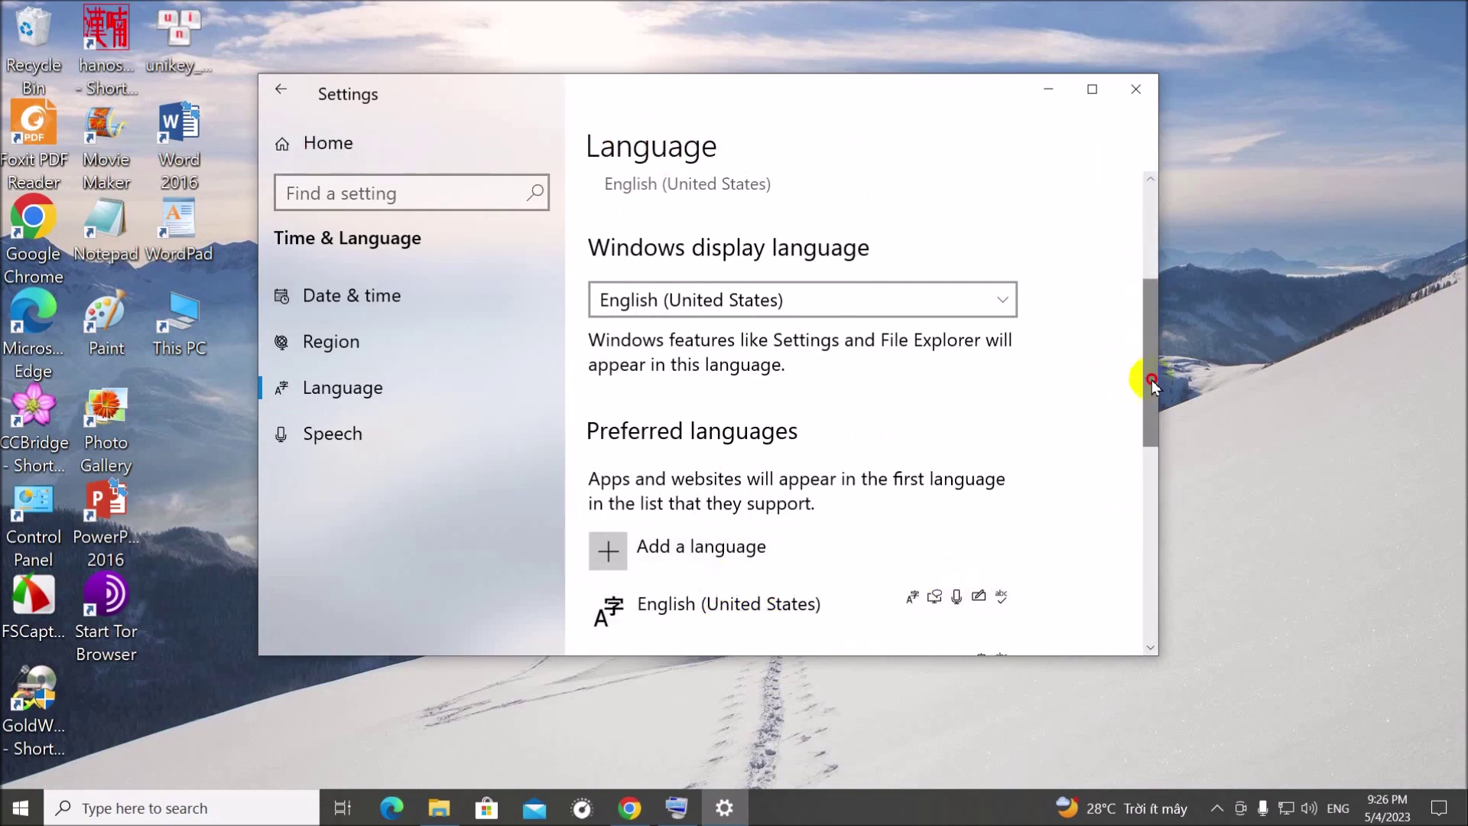
drag(1151, 379, 1126, 467)
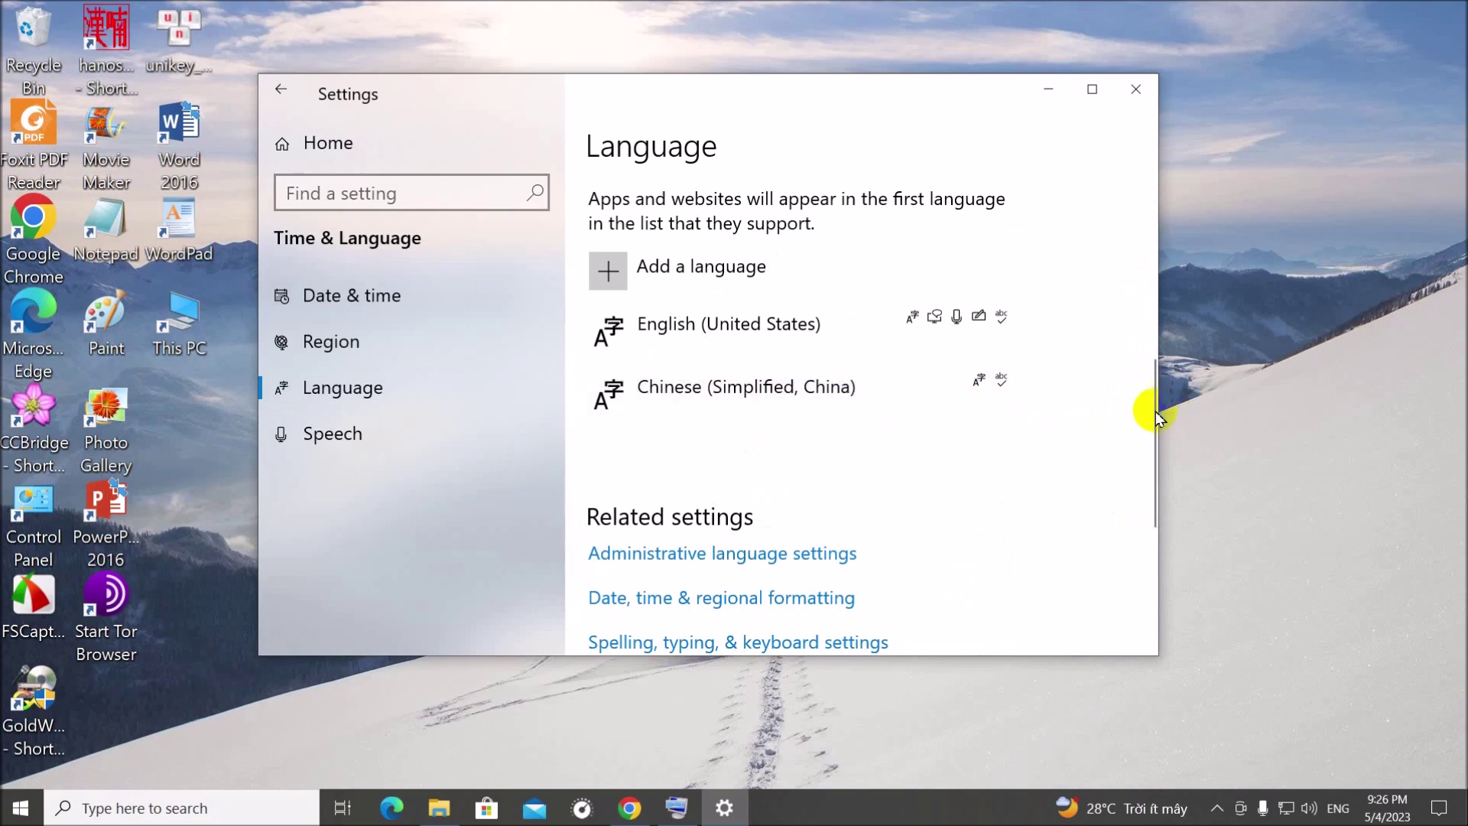
drag(1152, 401, 1163, 328)
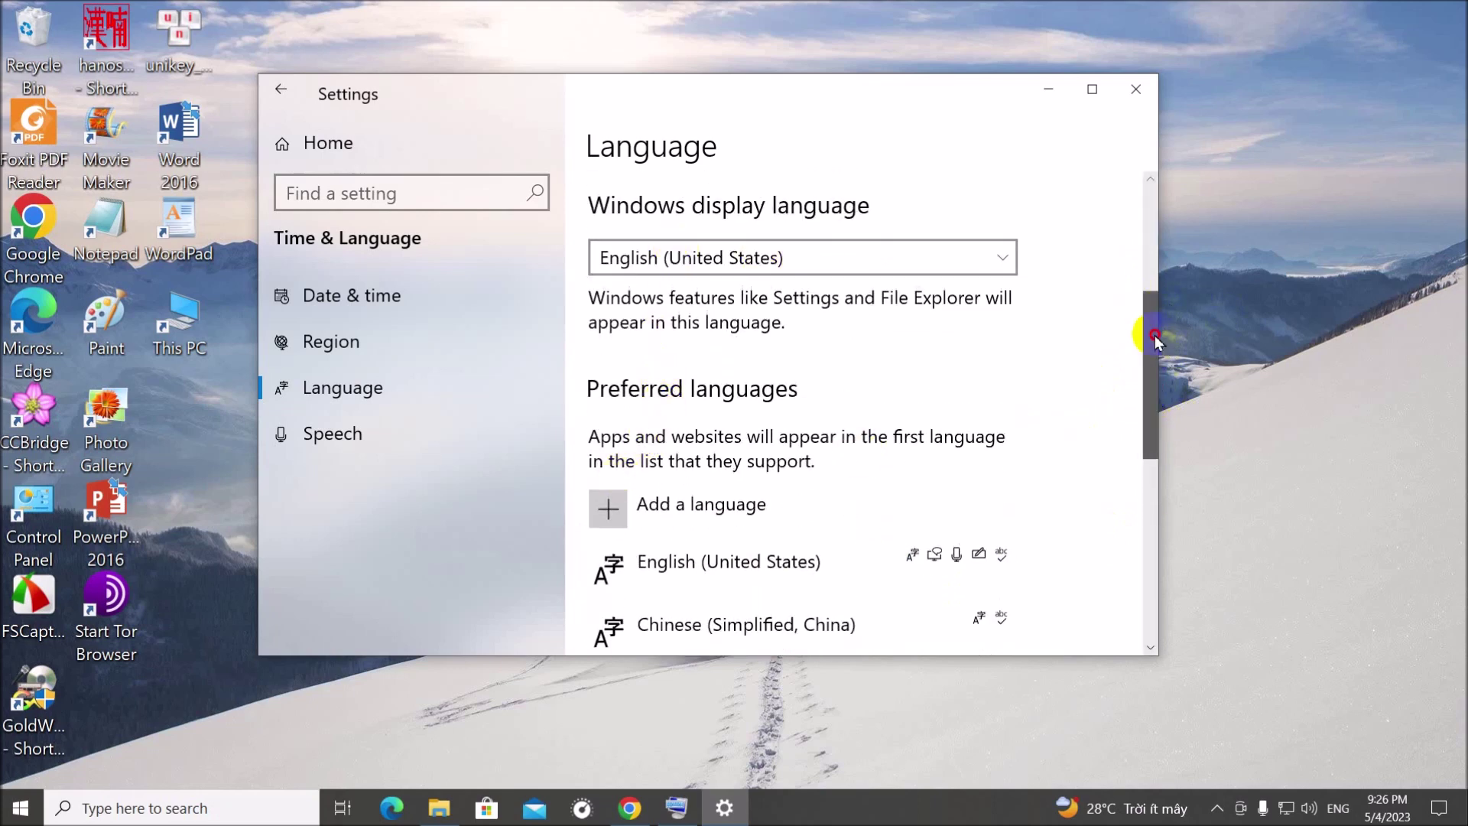
scroll(838, 387, down, 2)
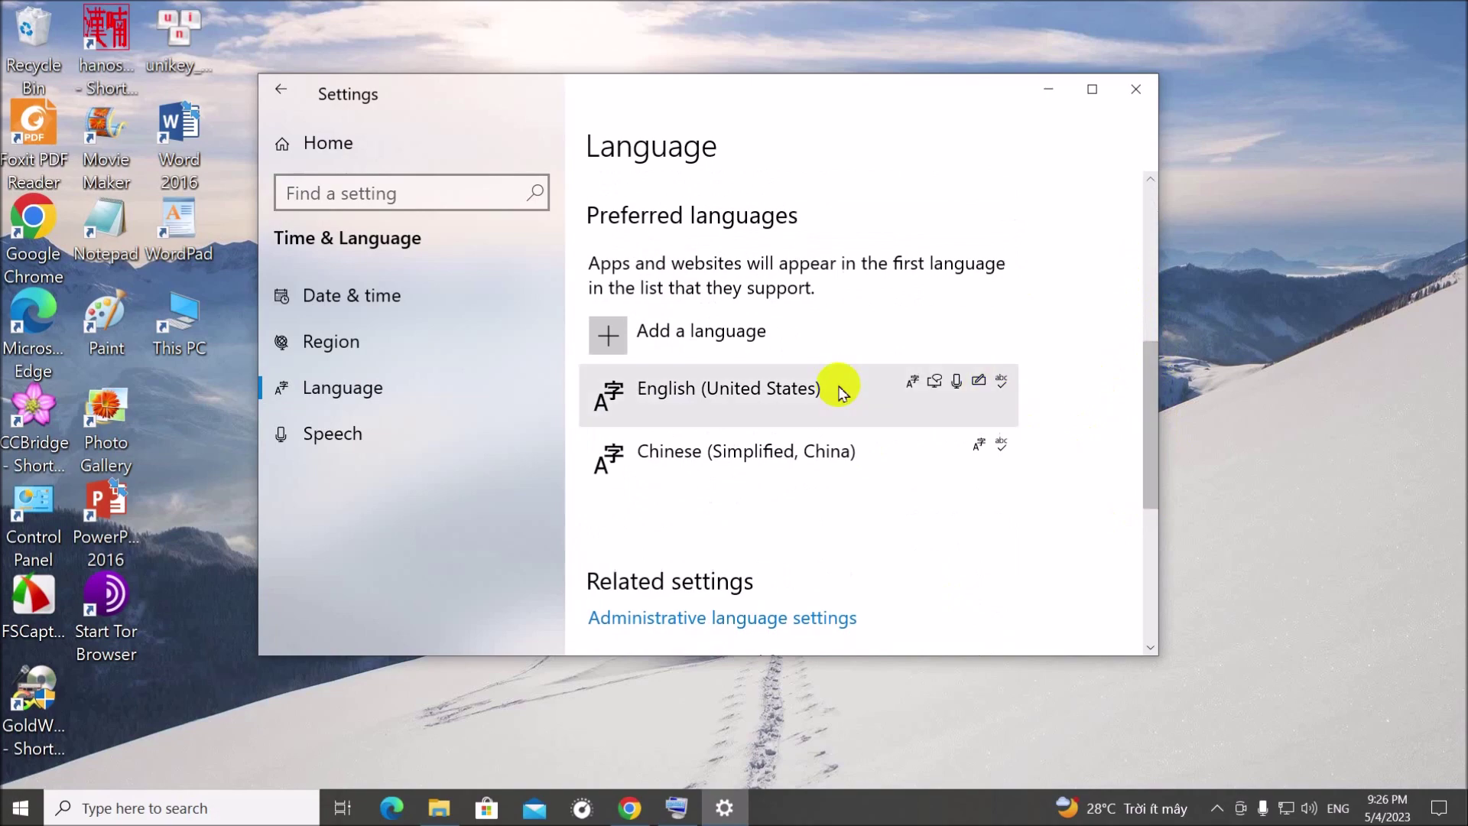
Browse the installable languages for the Chinese Simplified and Traditional variants, and leave the list without adding one
click(603, 334)
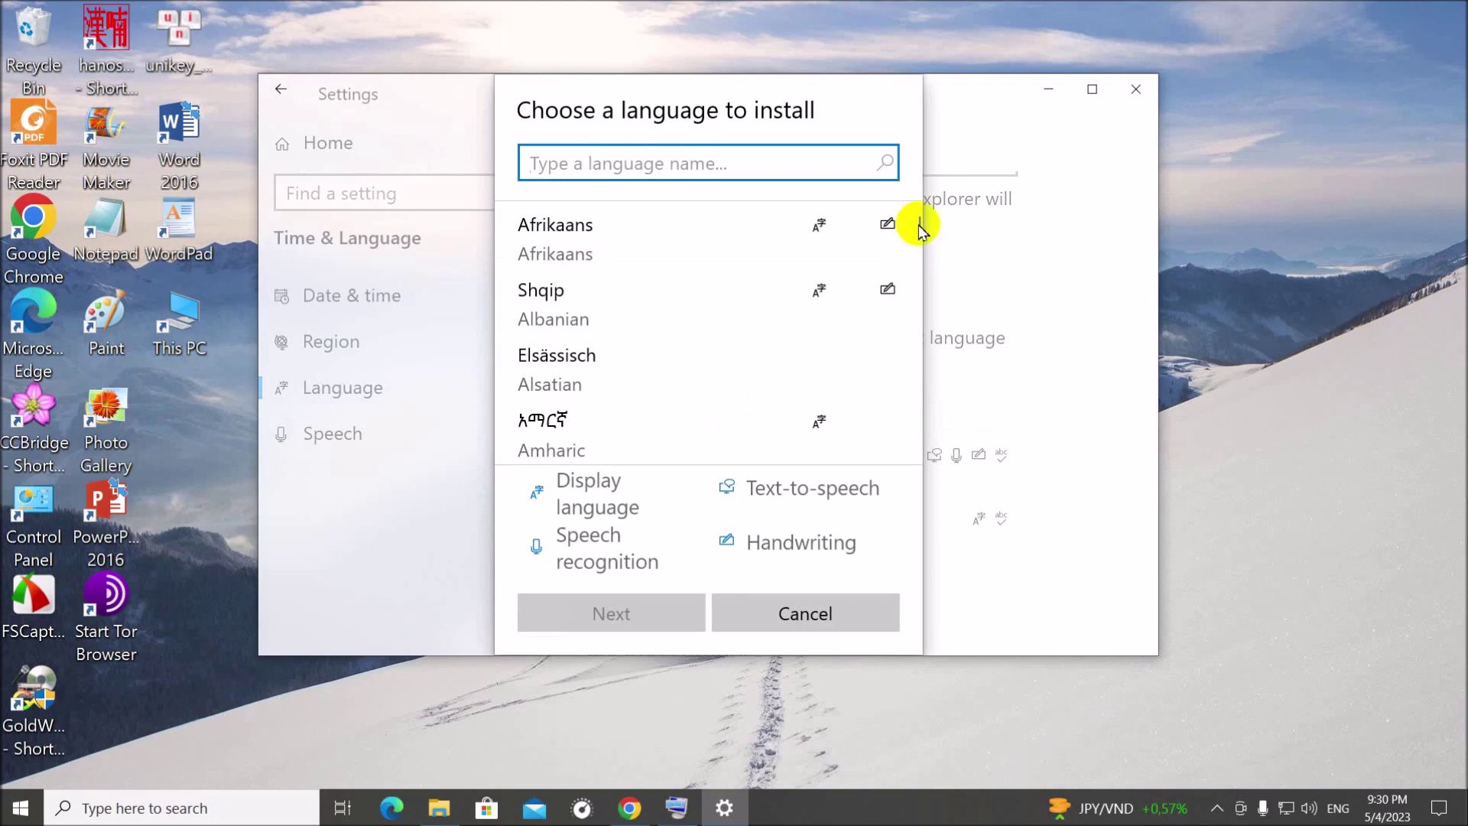
drag(915, 224, 917, 239)
scroll(918, 238, down, 5)
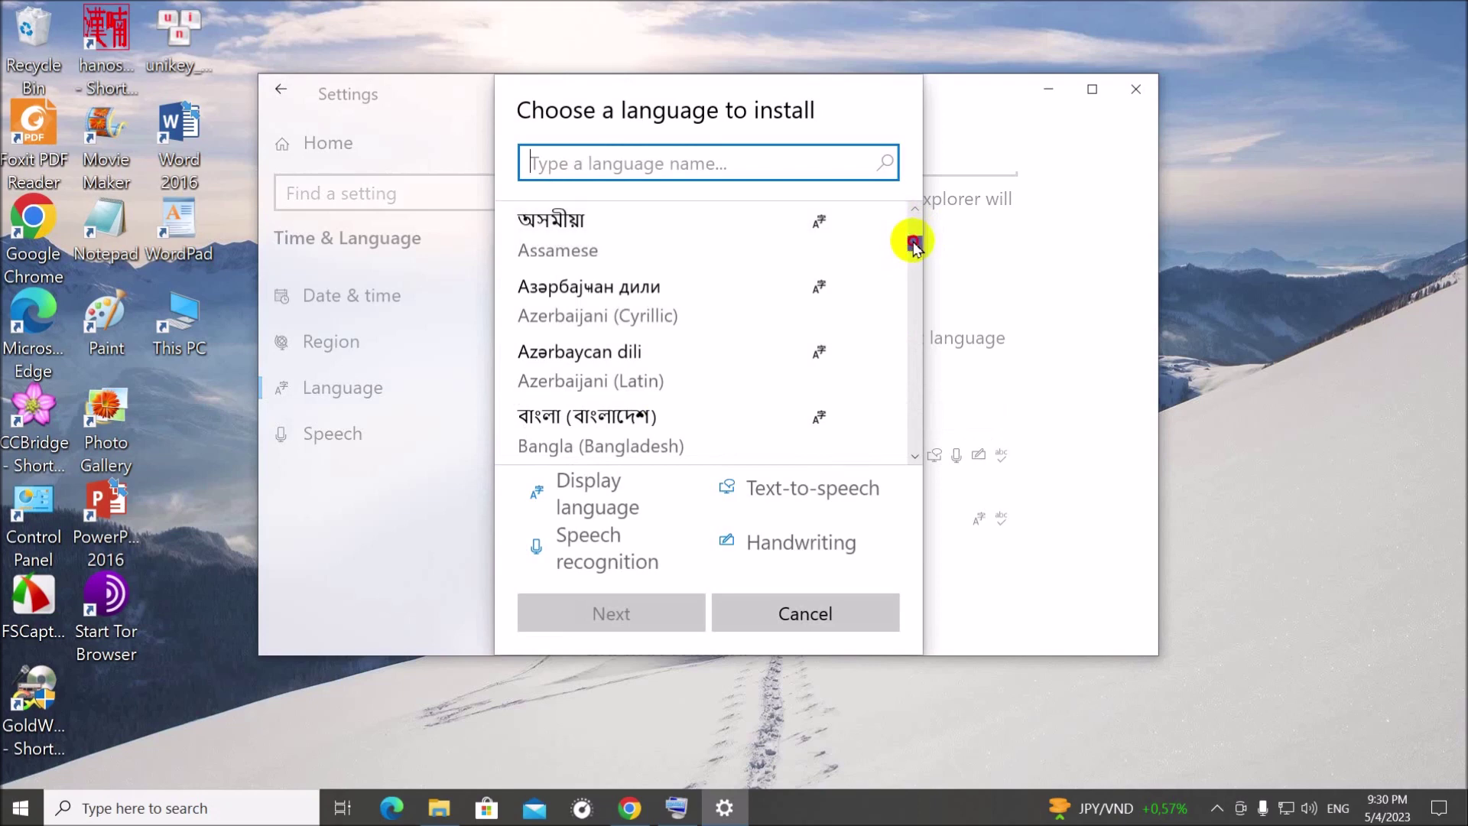
scroll(914, 243, down, 5)
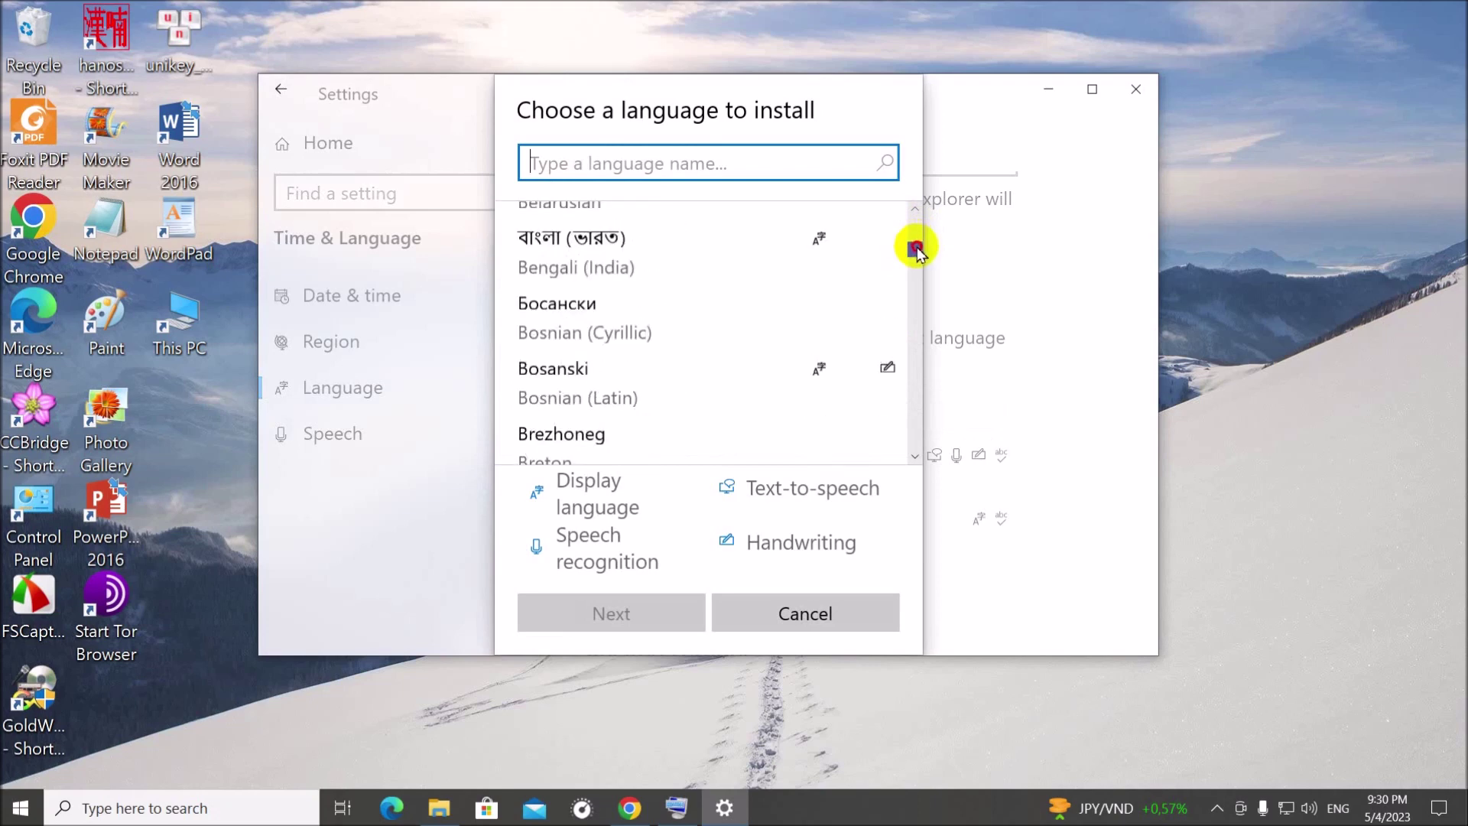
scroll(916, 250, down, 6)
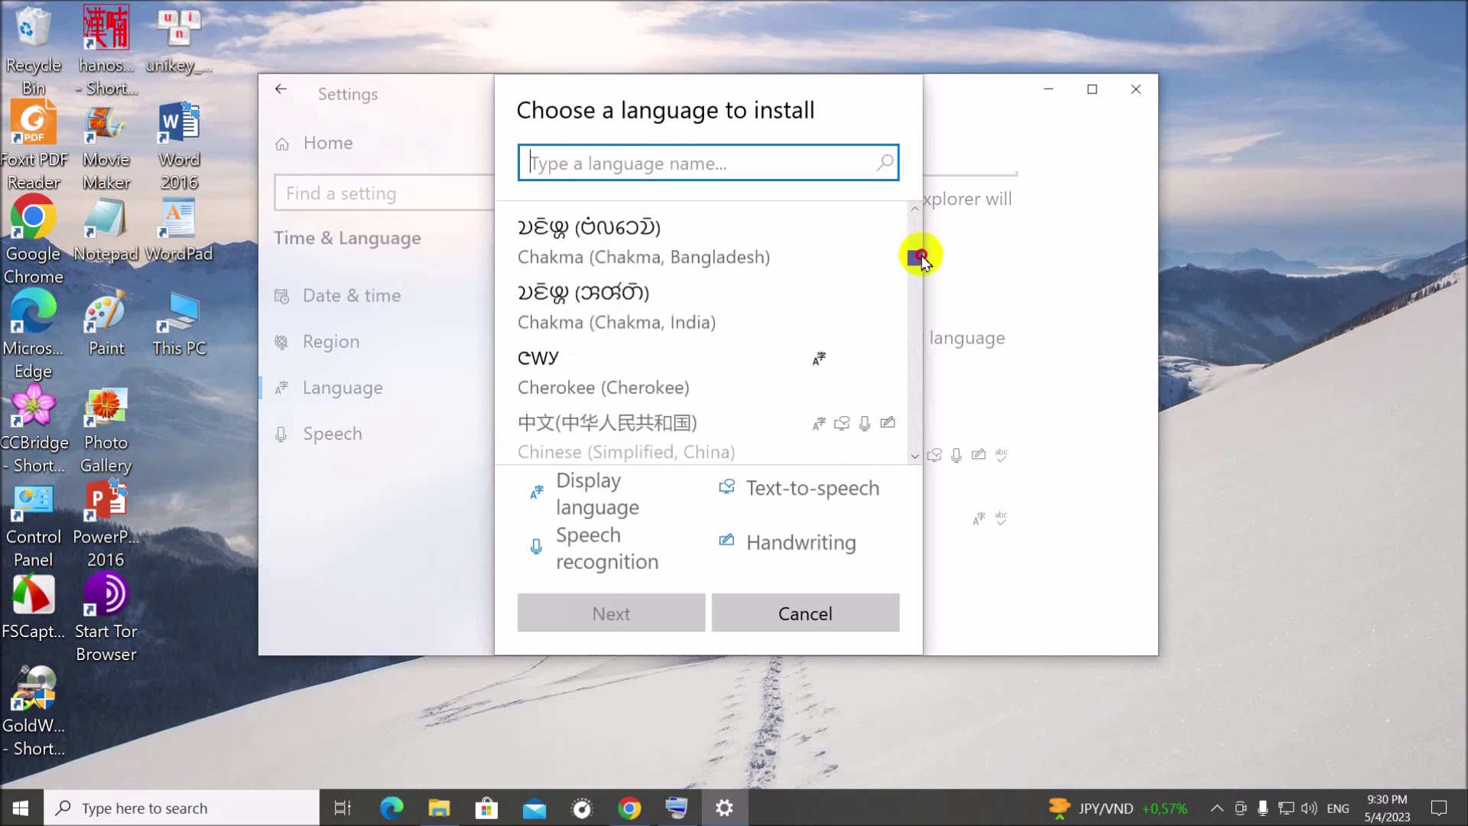
scroll(921, 259, down, 2)
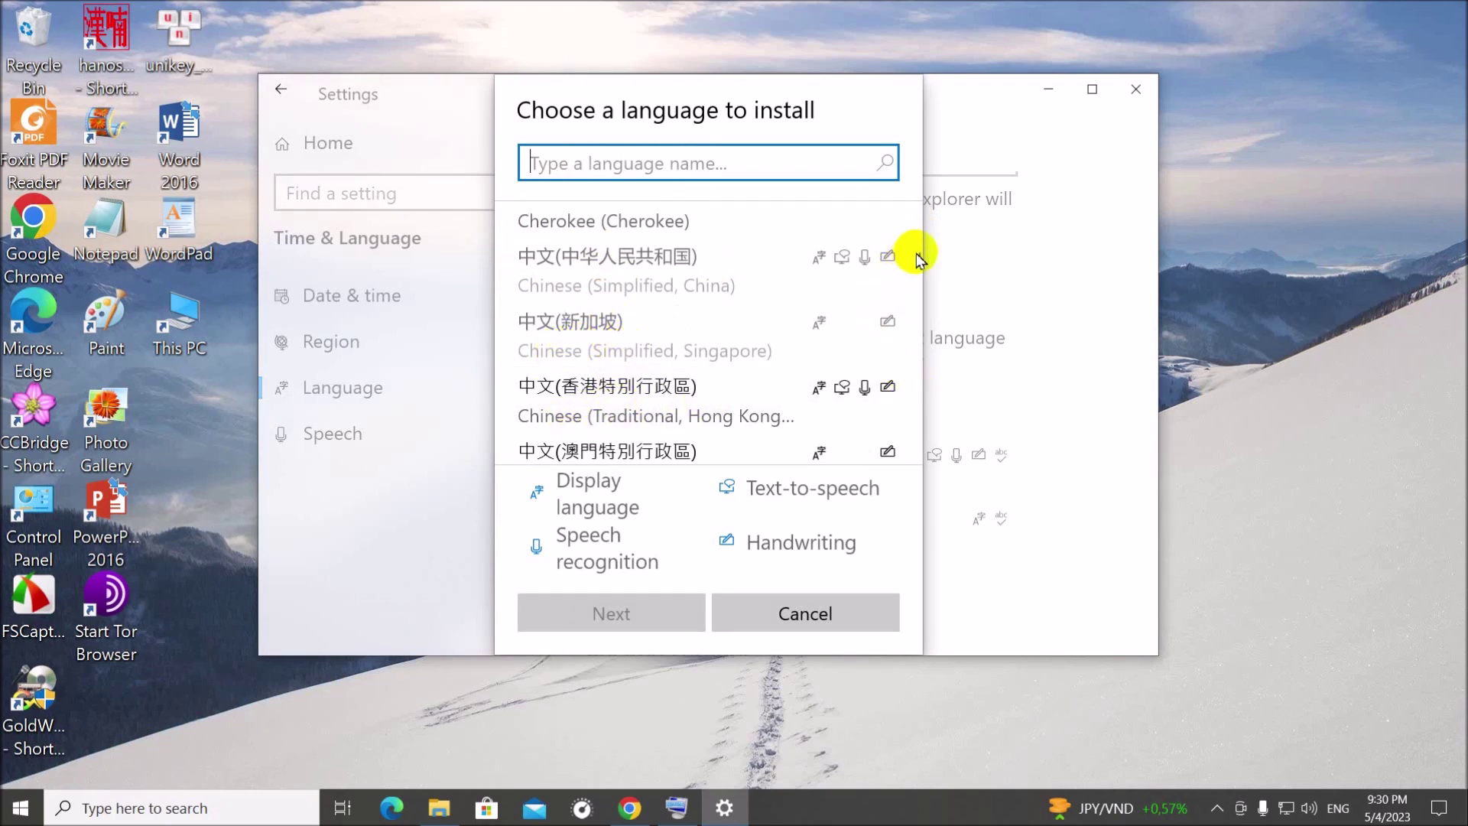
scroll(917, 260, down, 3)
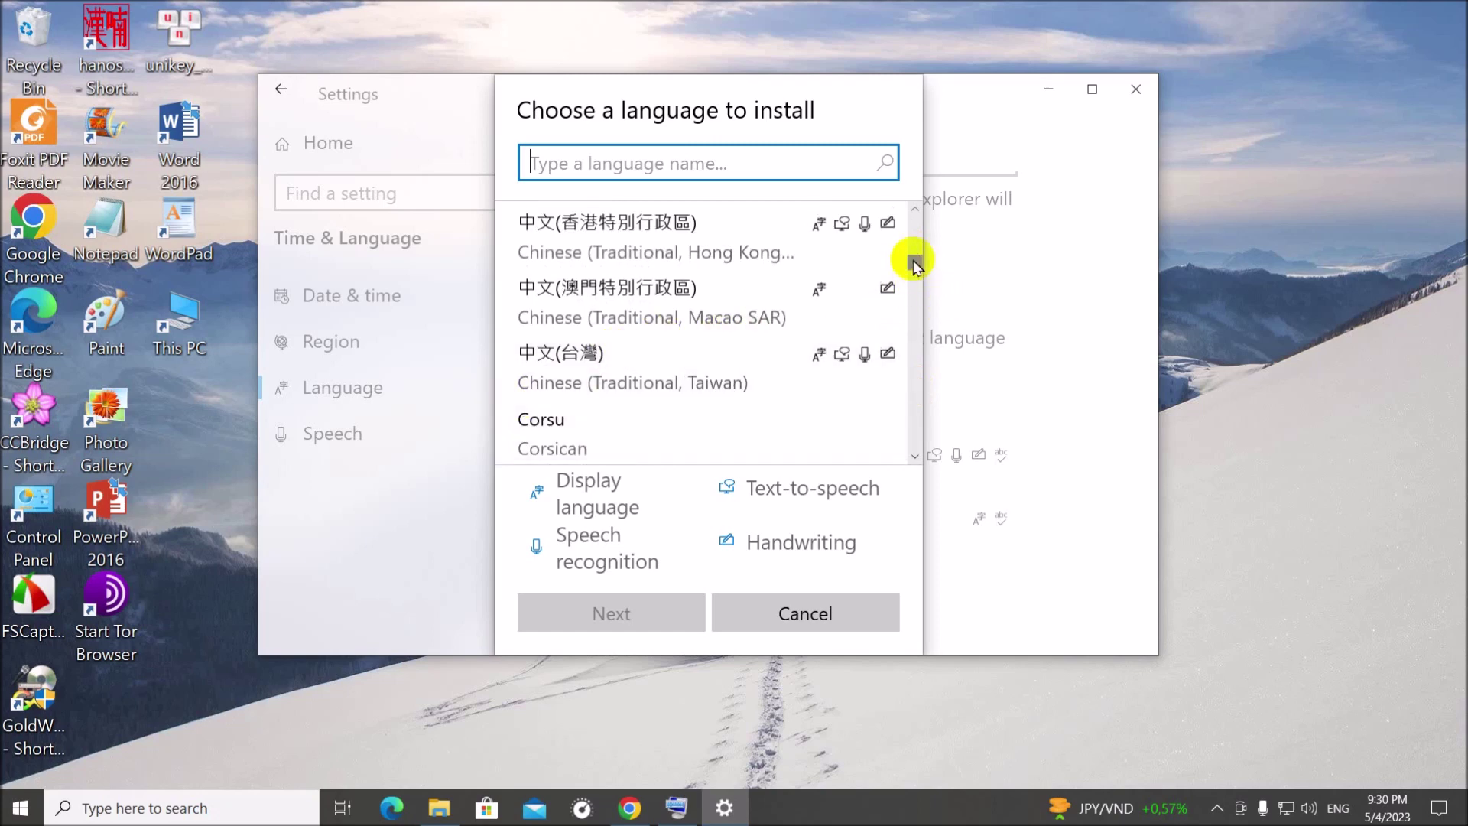
scroll(915, 264, up, 4)
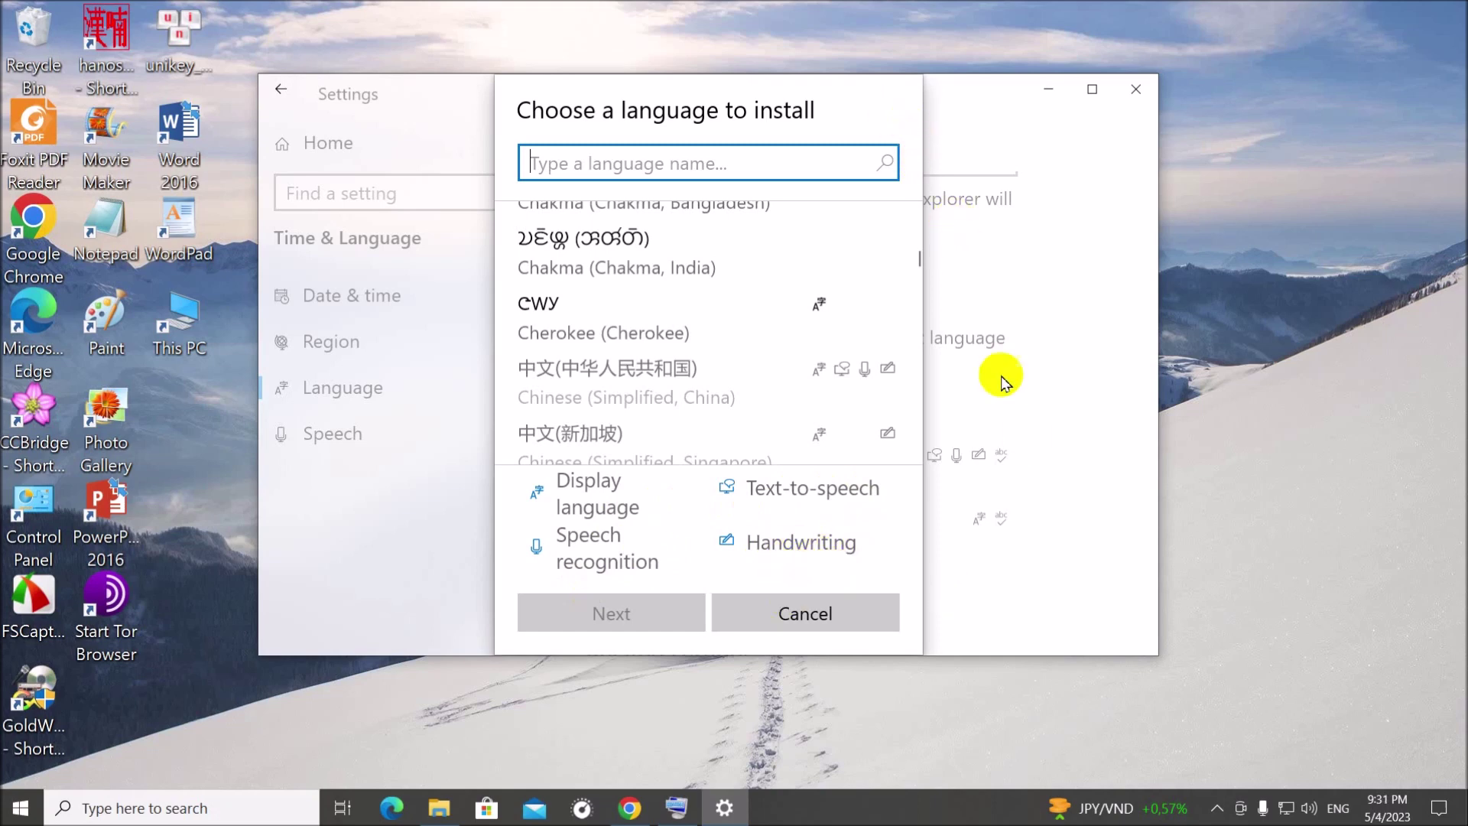
click(837, 616)
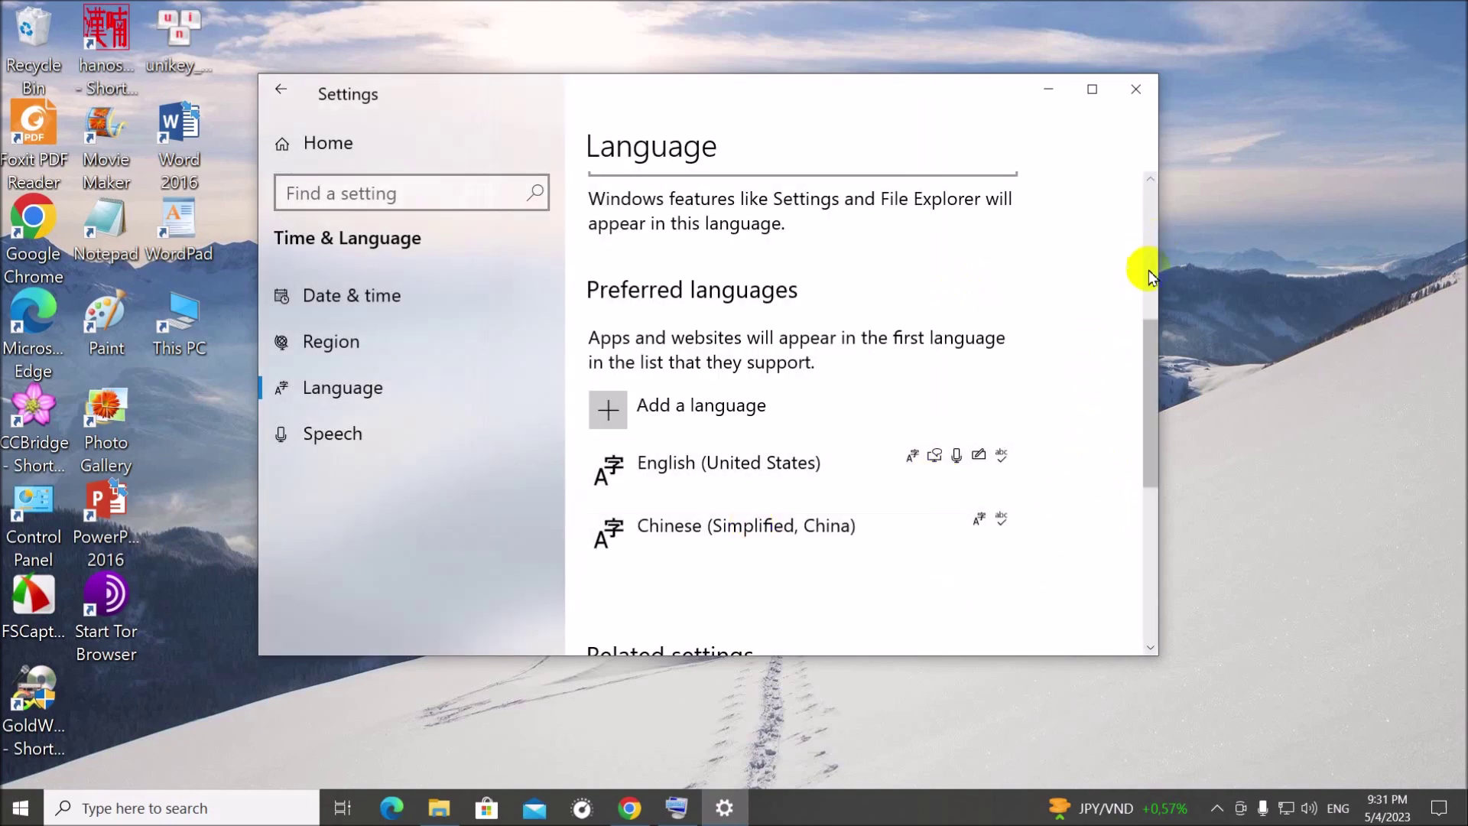
View the language options for Chinese (Simplified, China) and close the Settings
drag(1153, 347, 1153, 373)
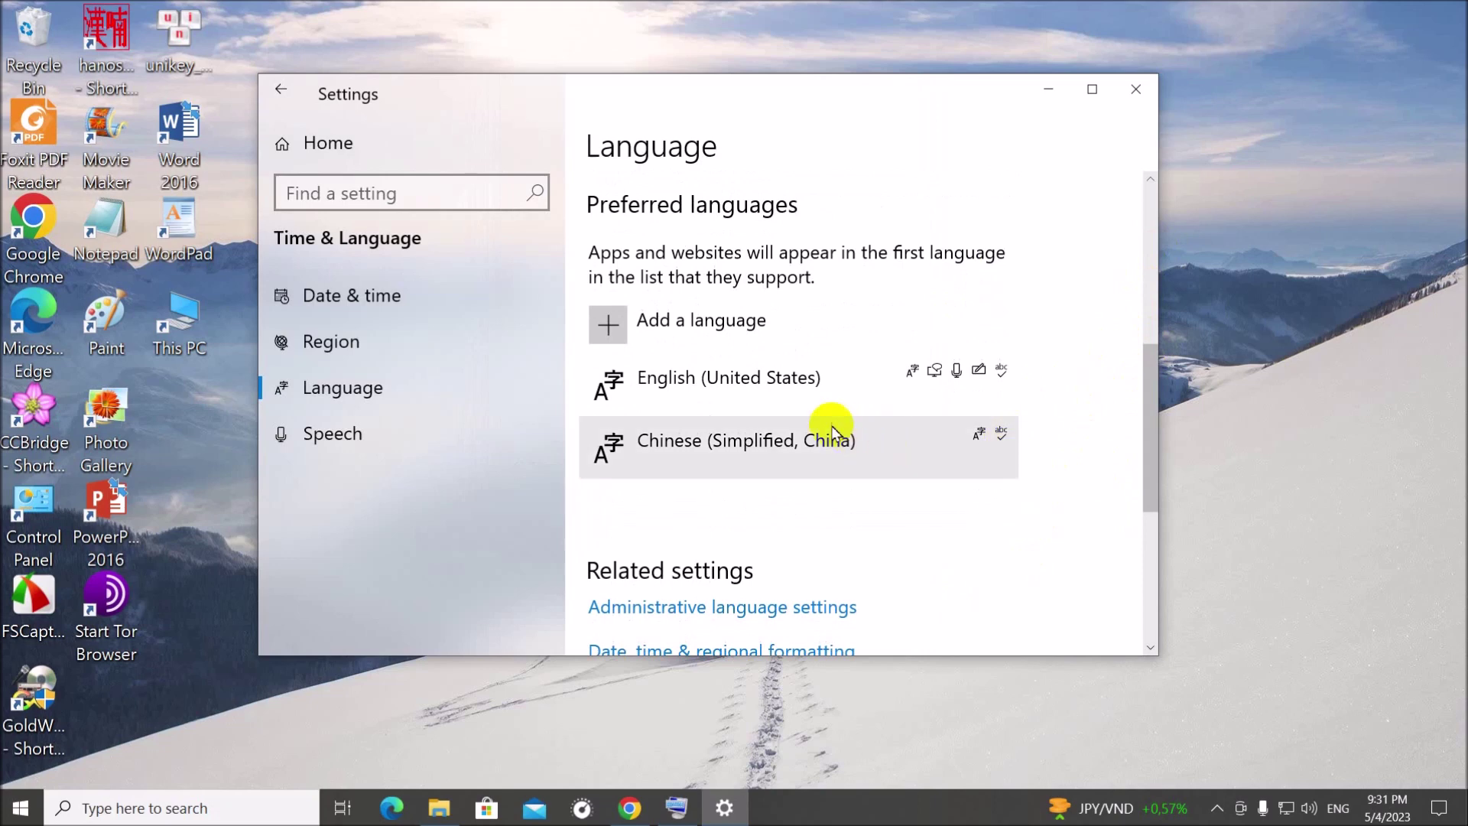
click(815, 442)
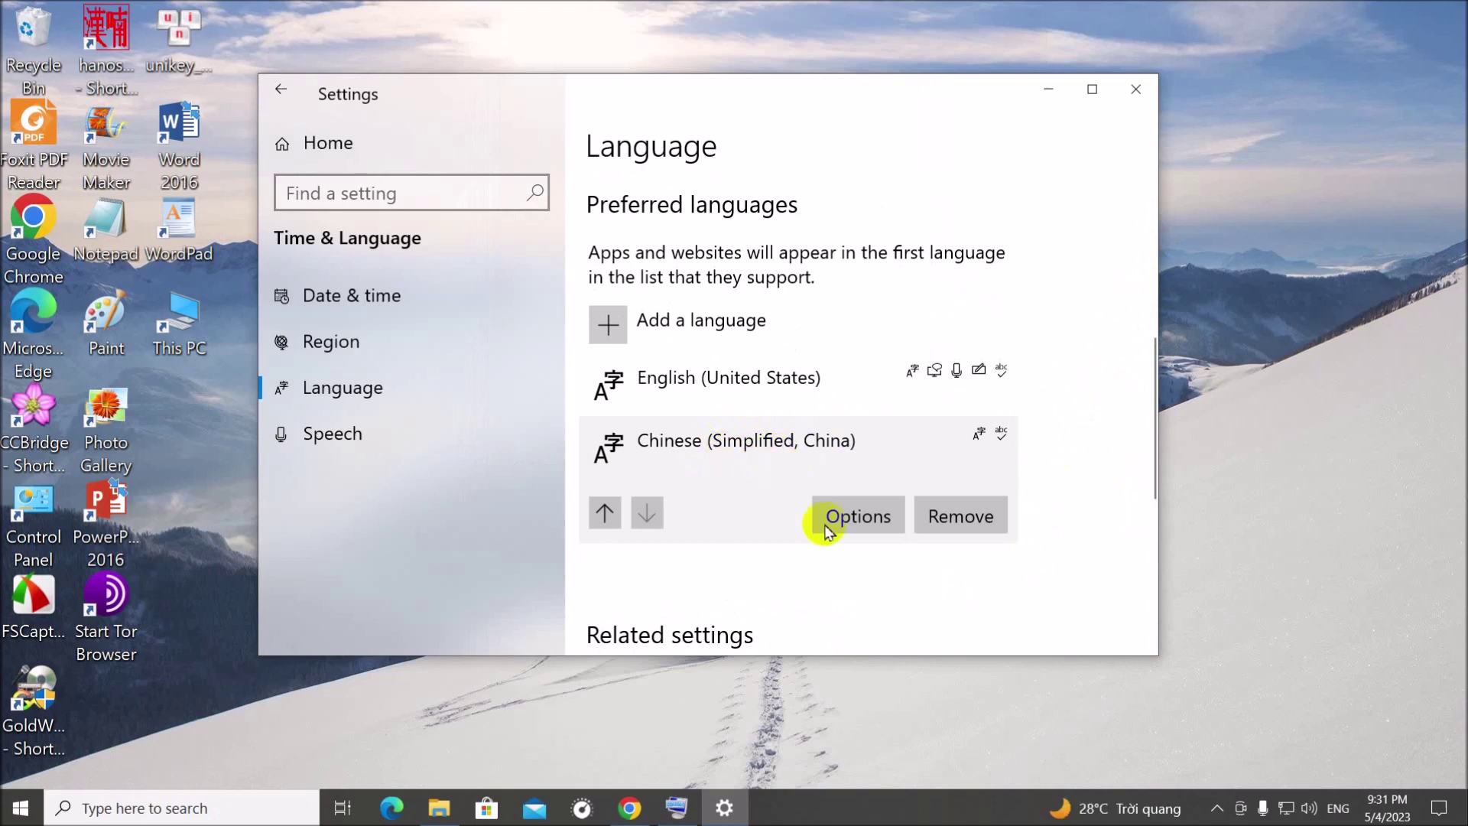
click(867, 520)
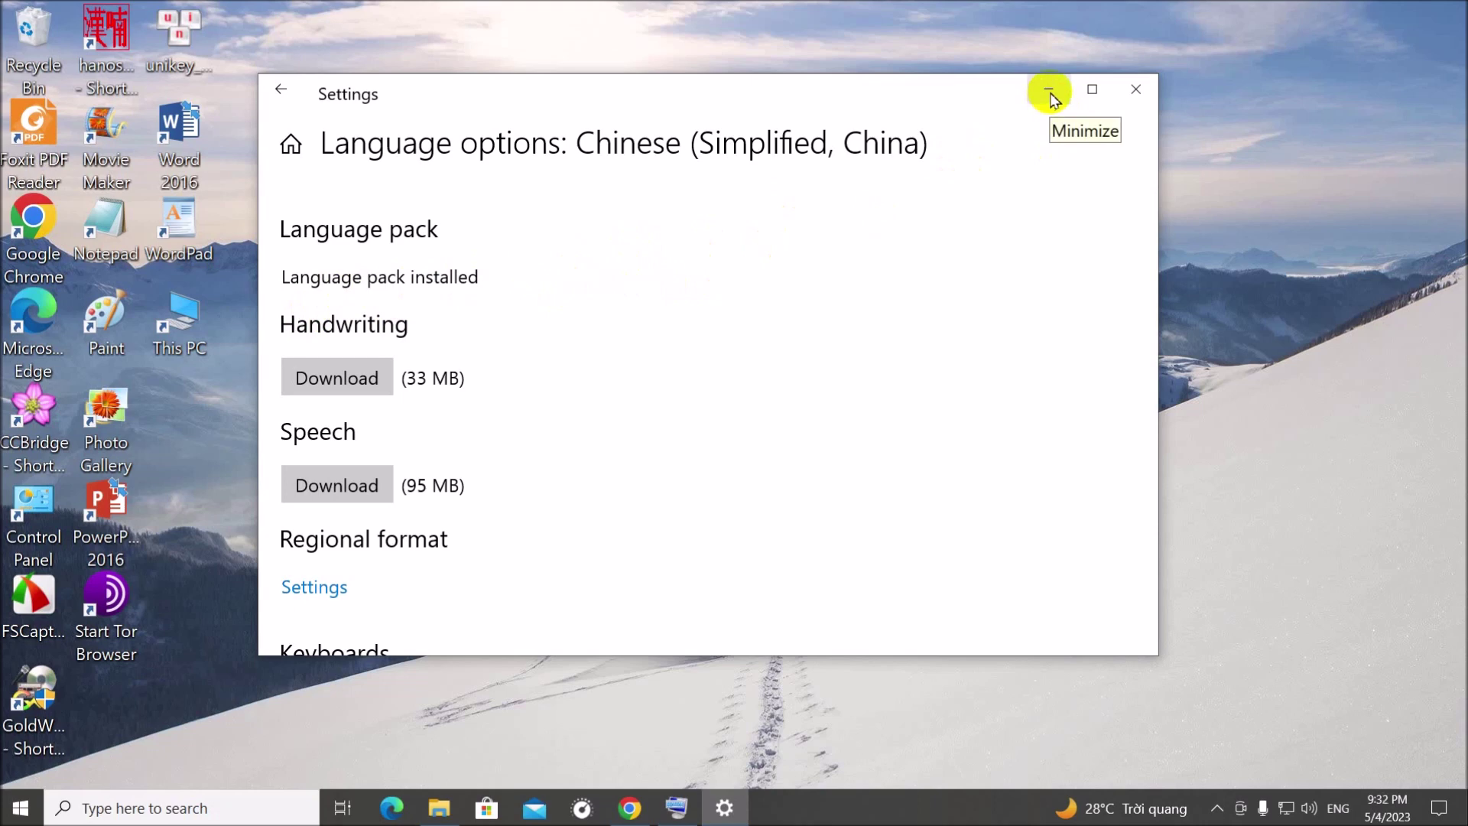
click(1148, 89)
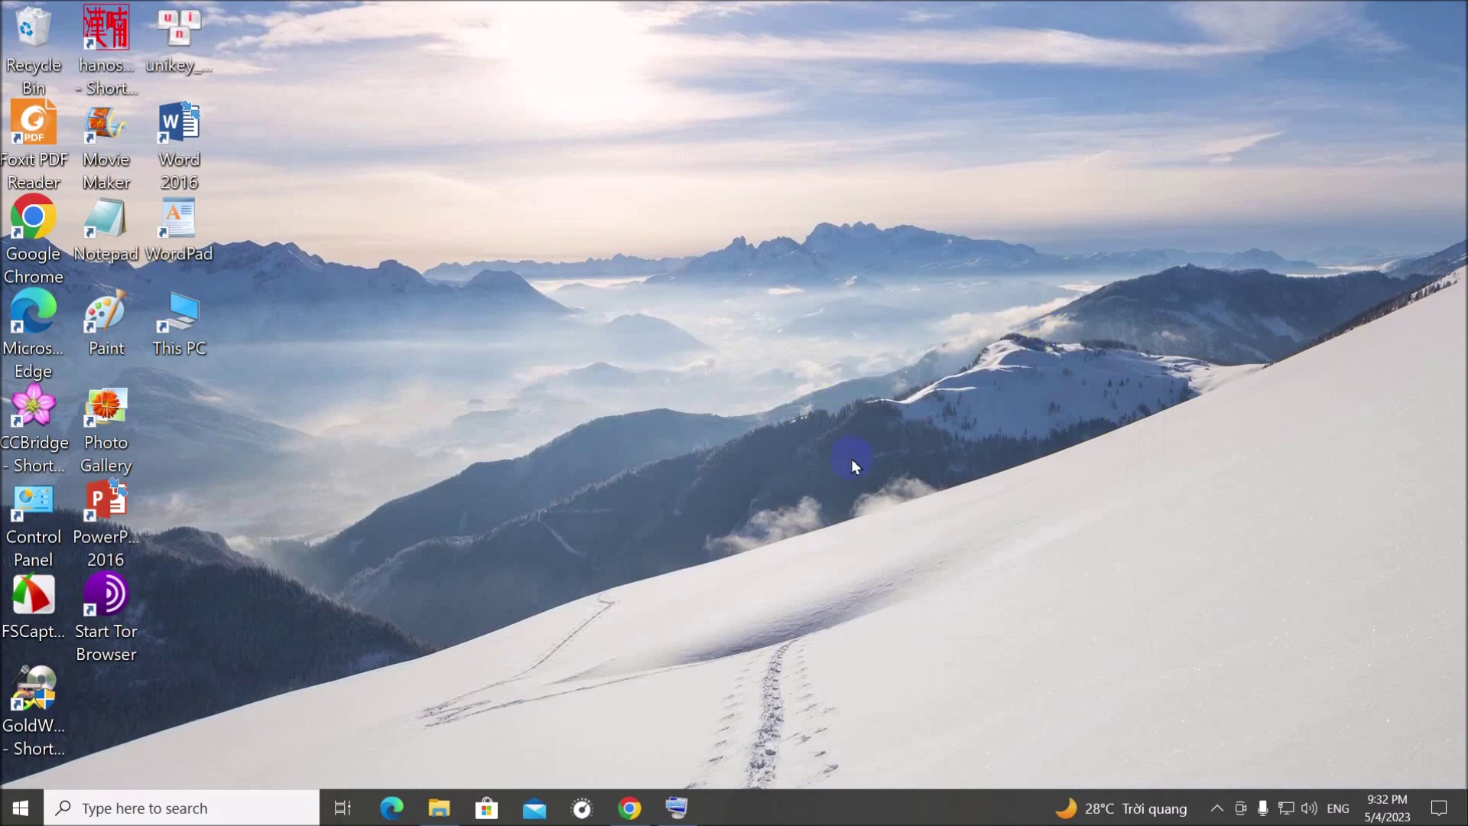
Switch to Chrome and open the Download.com.vn page for Hanosoft from the hanosoft search results
click(639, 817)
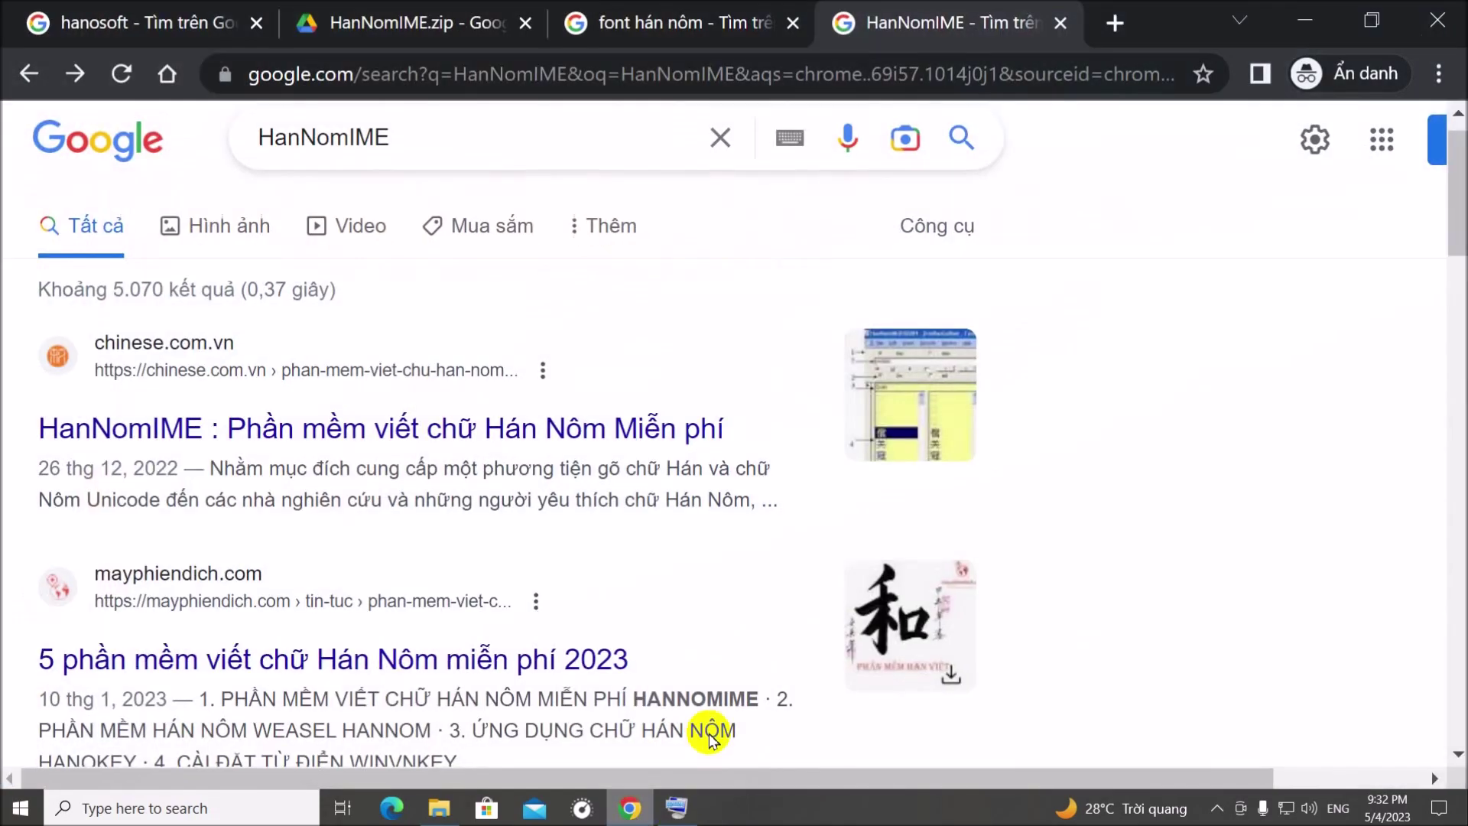
click(156, 25)
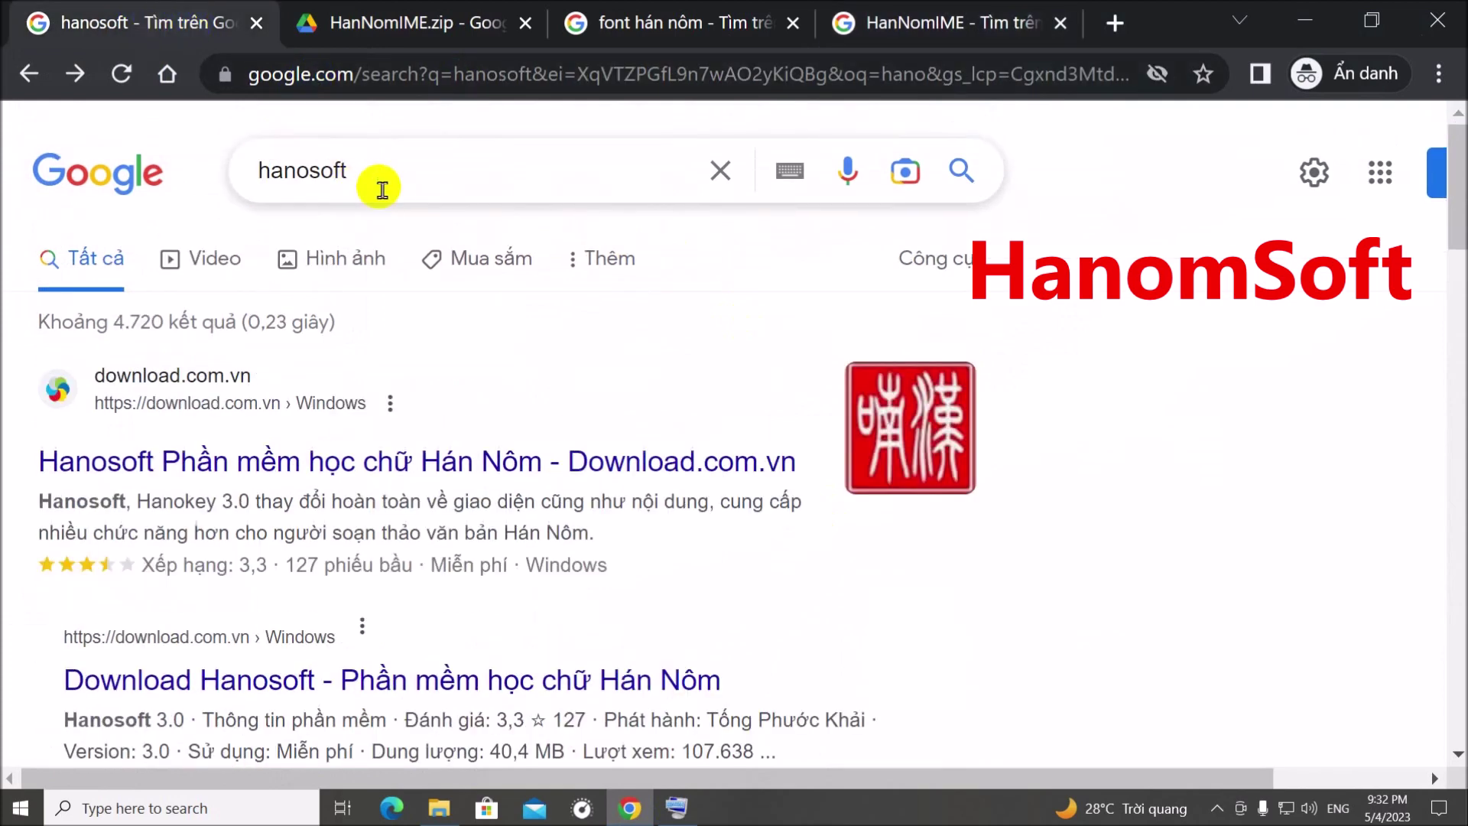
drag(399, 177, 219, 176)
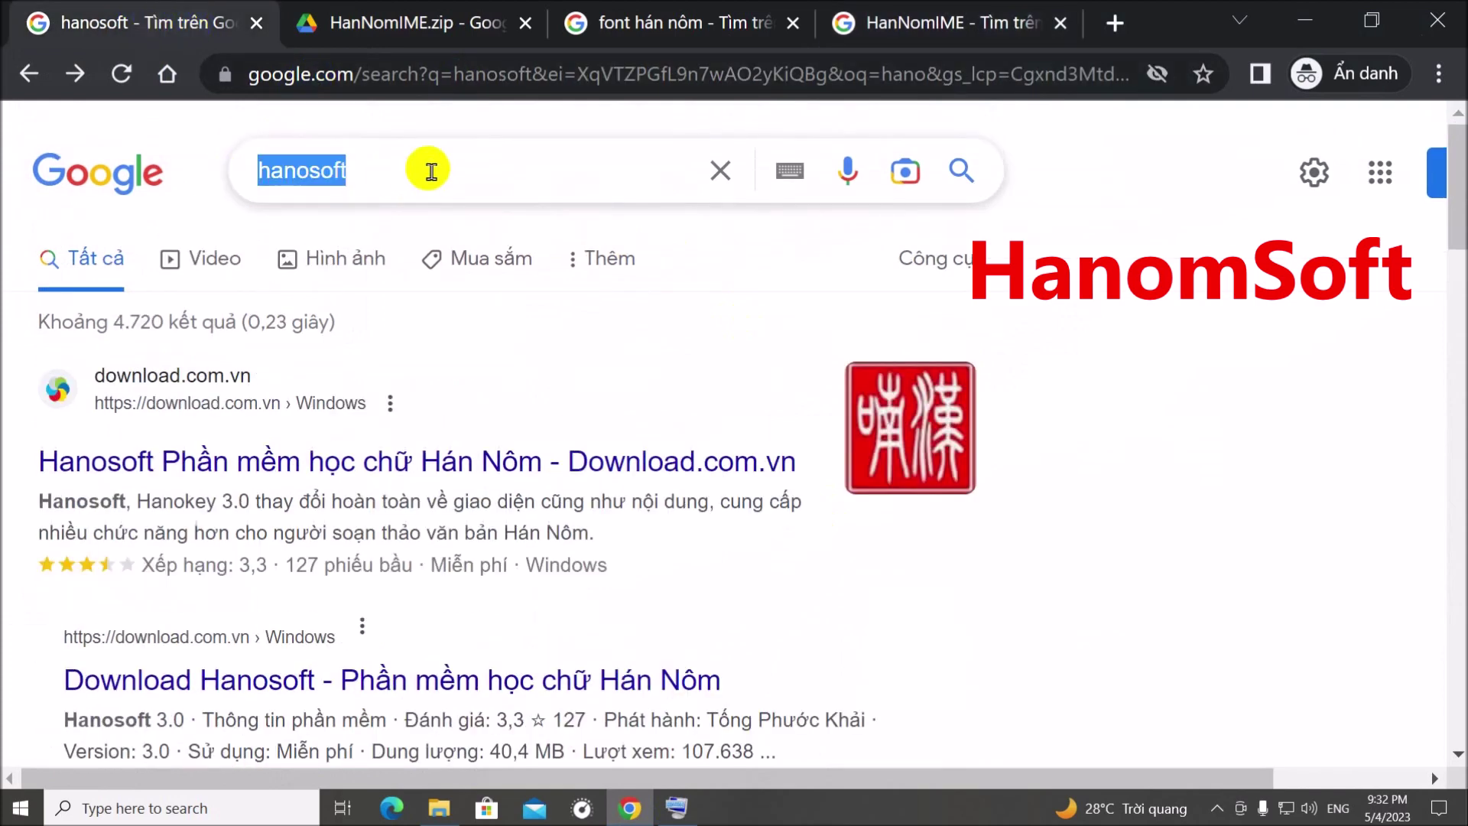
click(431, 171)
drag(430, 171, 190, 164)
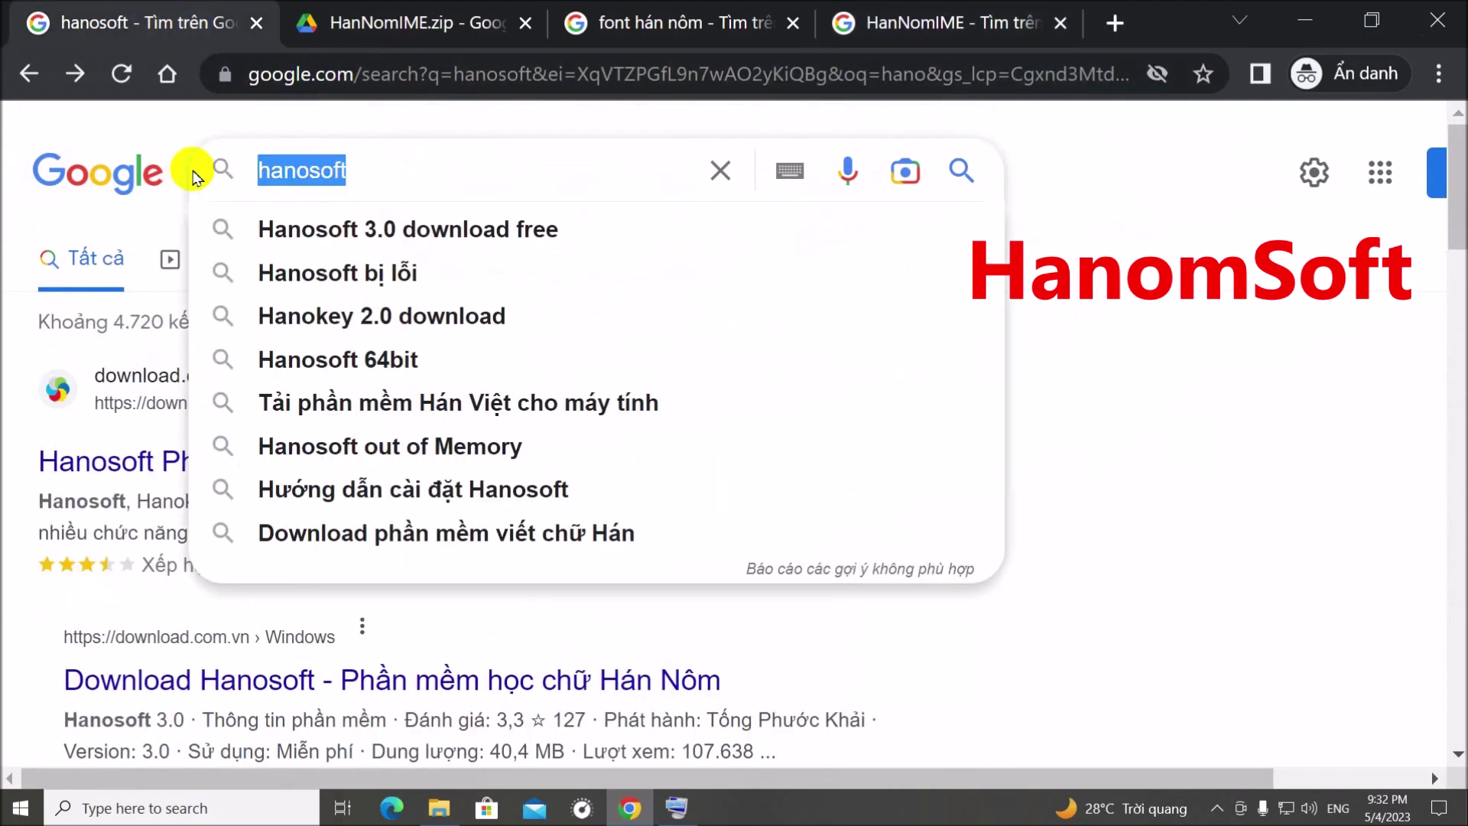
click(1117, 320)
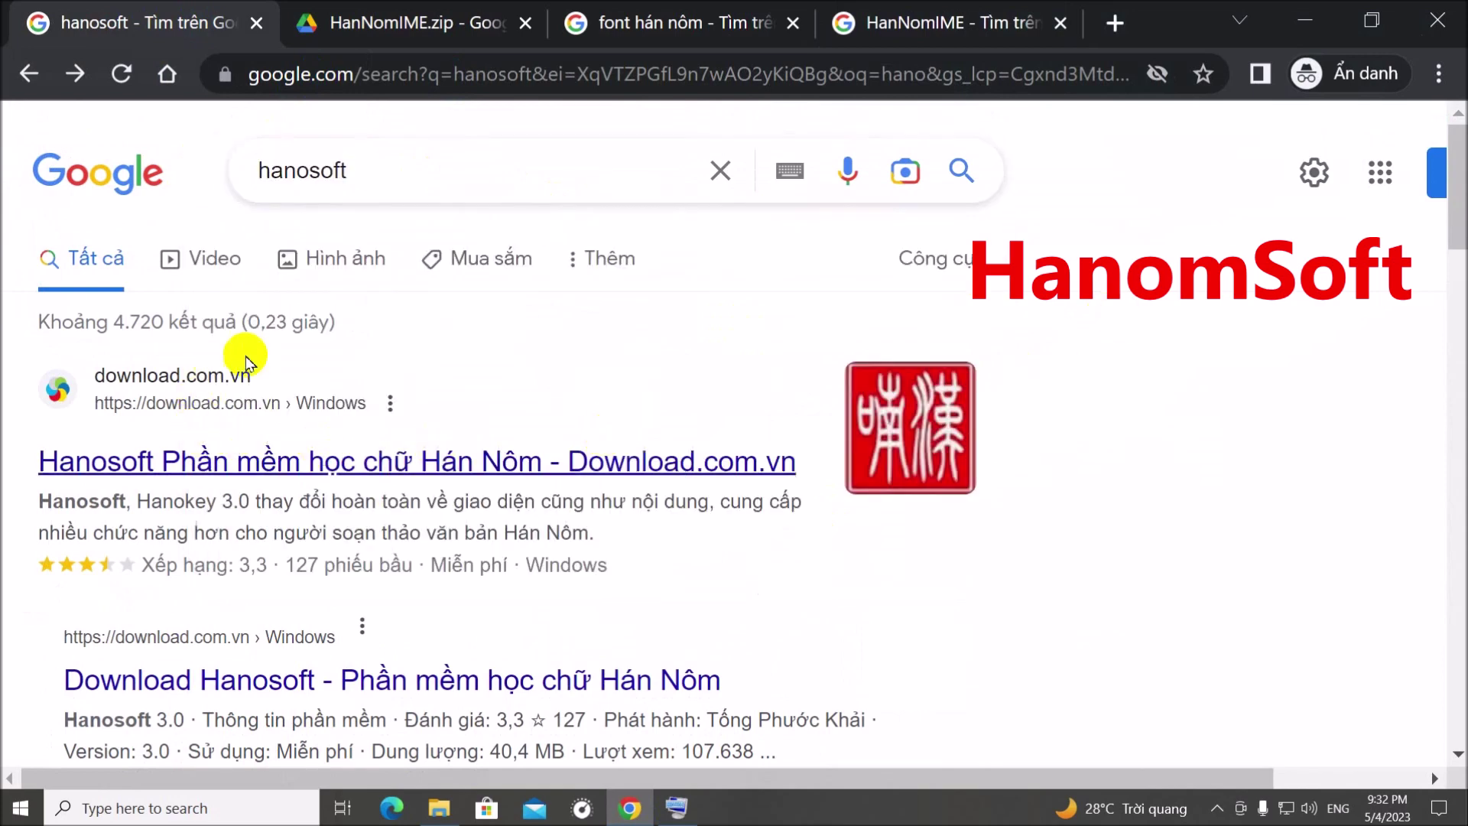
click(337, 462)
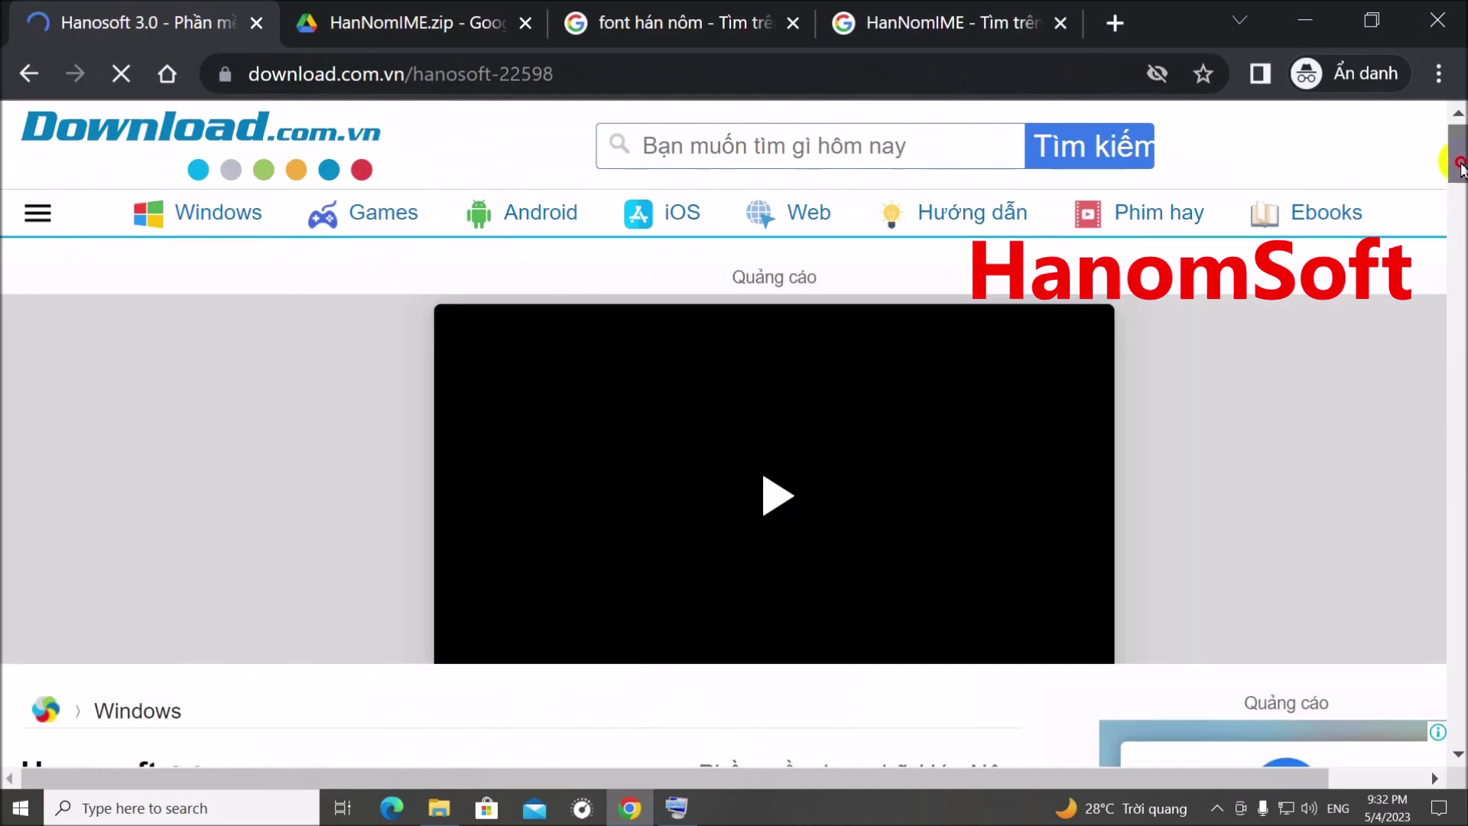
Review the Hanosoft 3.0 details on its Download.com.vn page and the Google search results for HanNomIME
drag(1460, 163, 1460, 216)
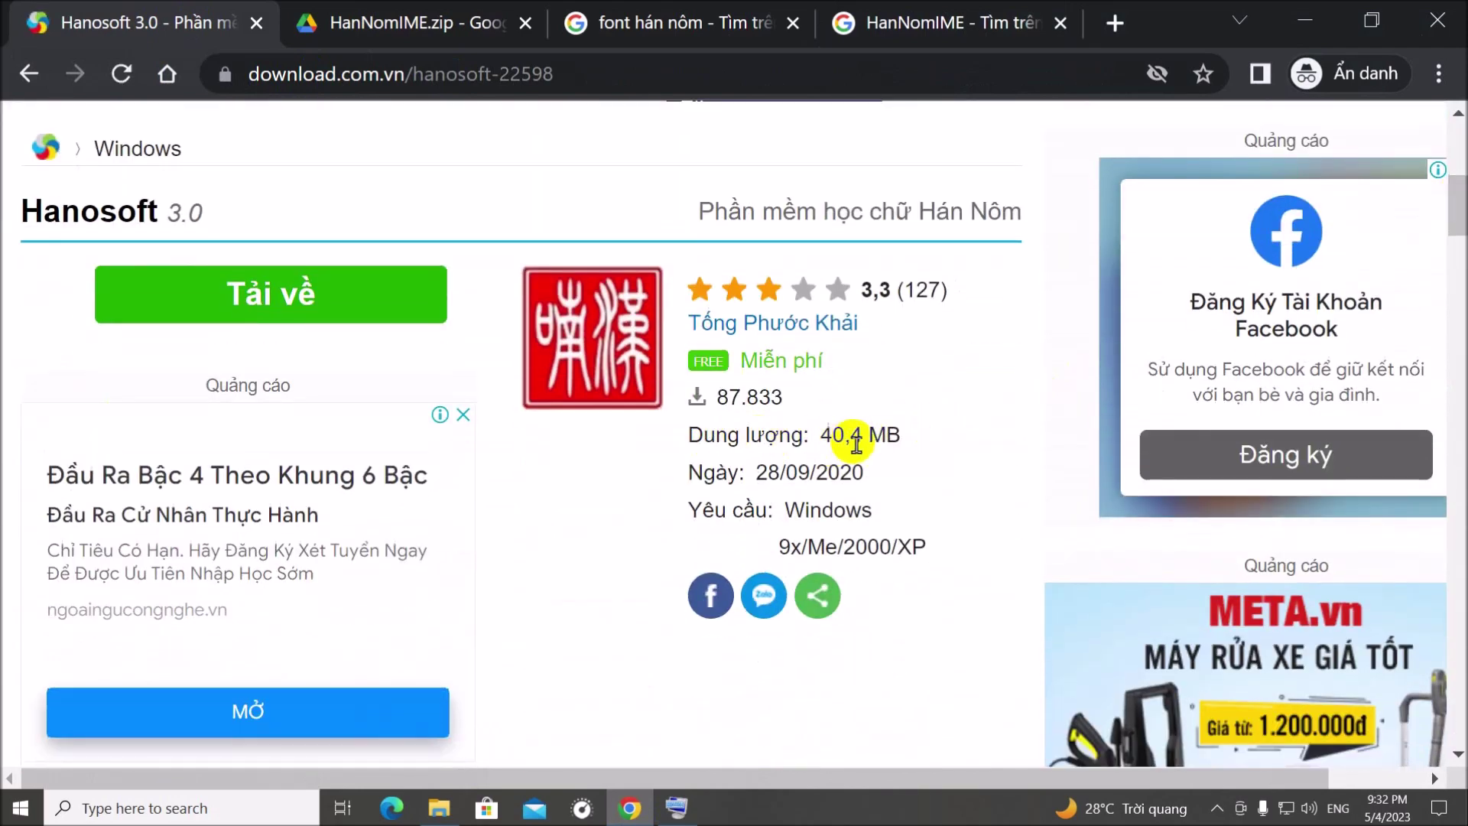
click(566, 386)
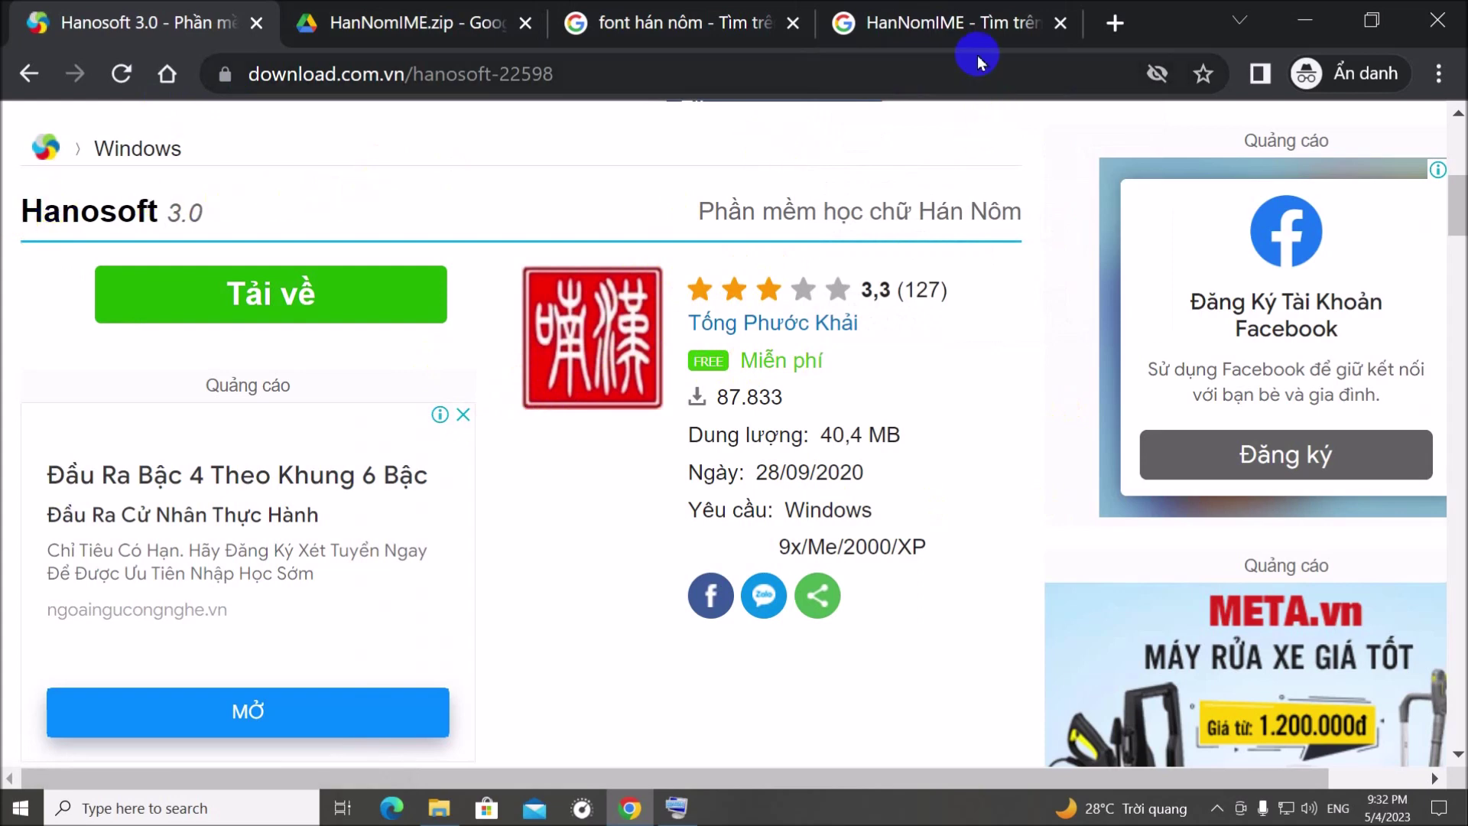
click(909, 25)
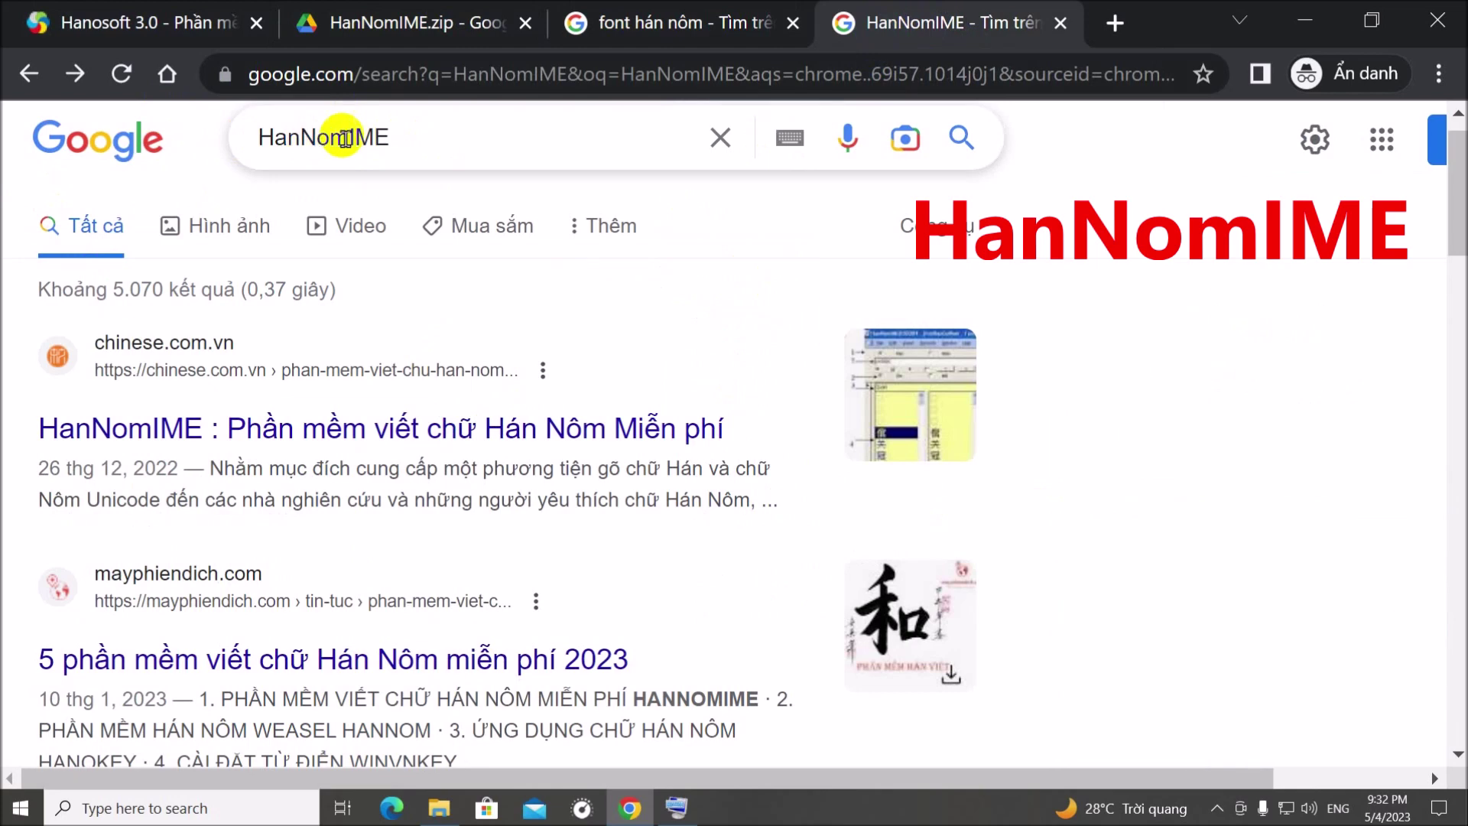
drag(262, 135, 418, 134)
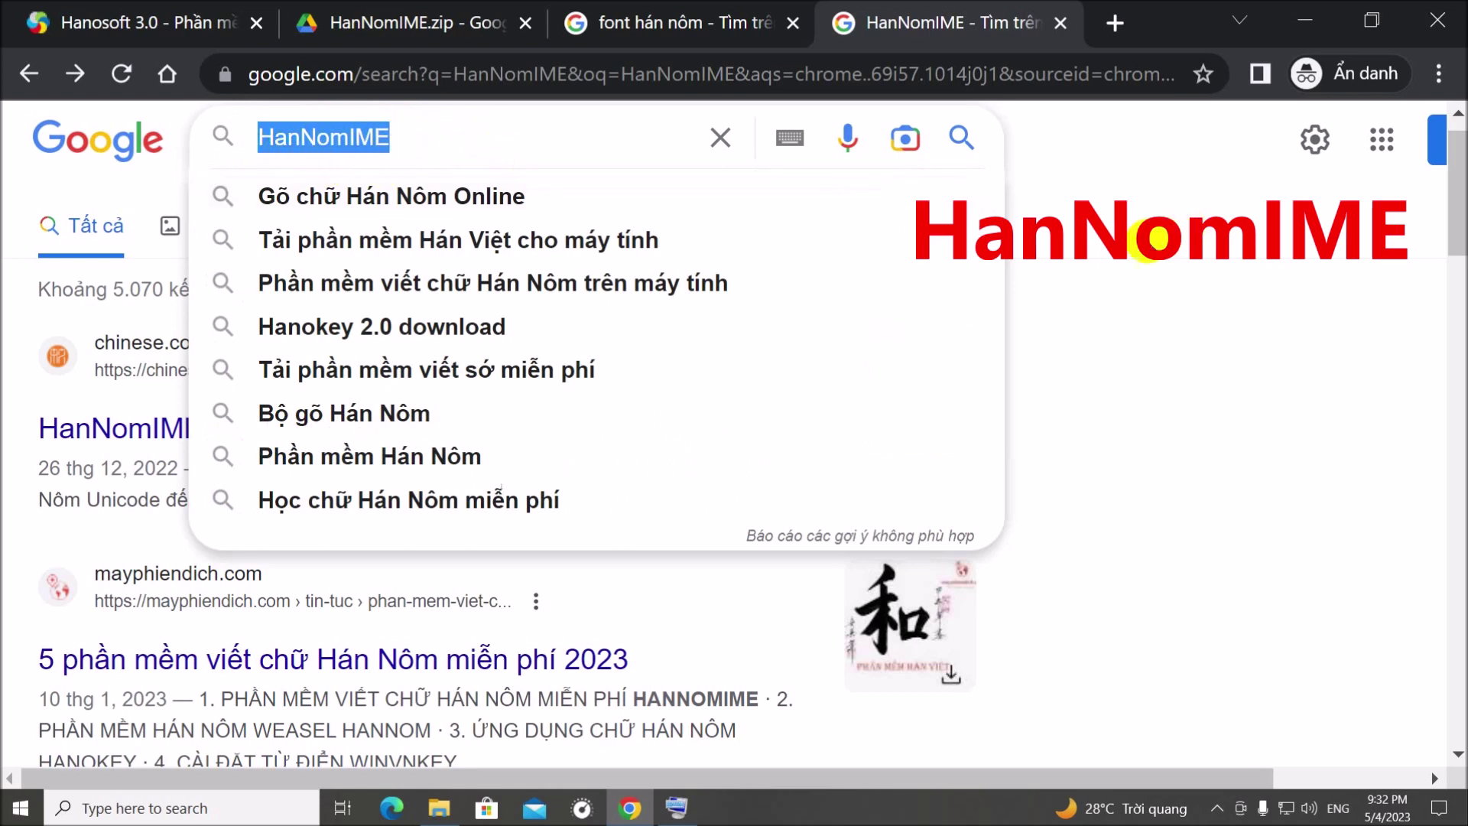
click(1144, 248)
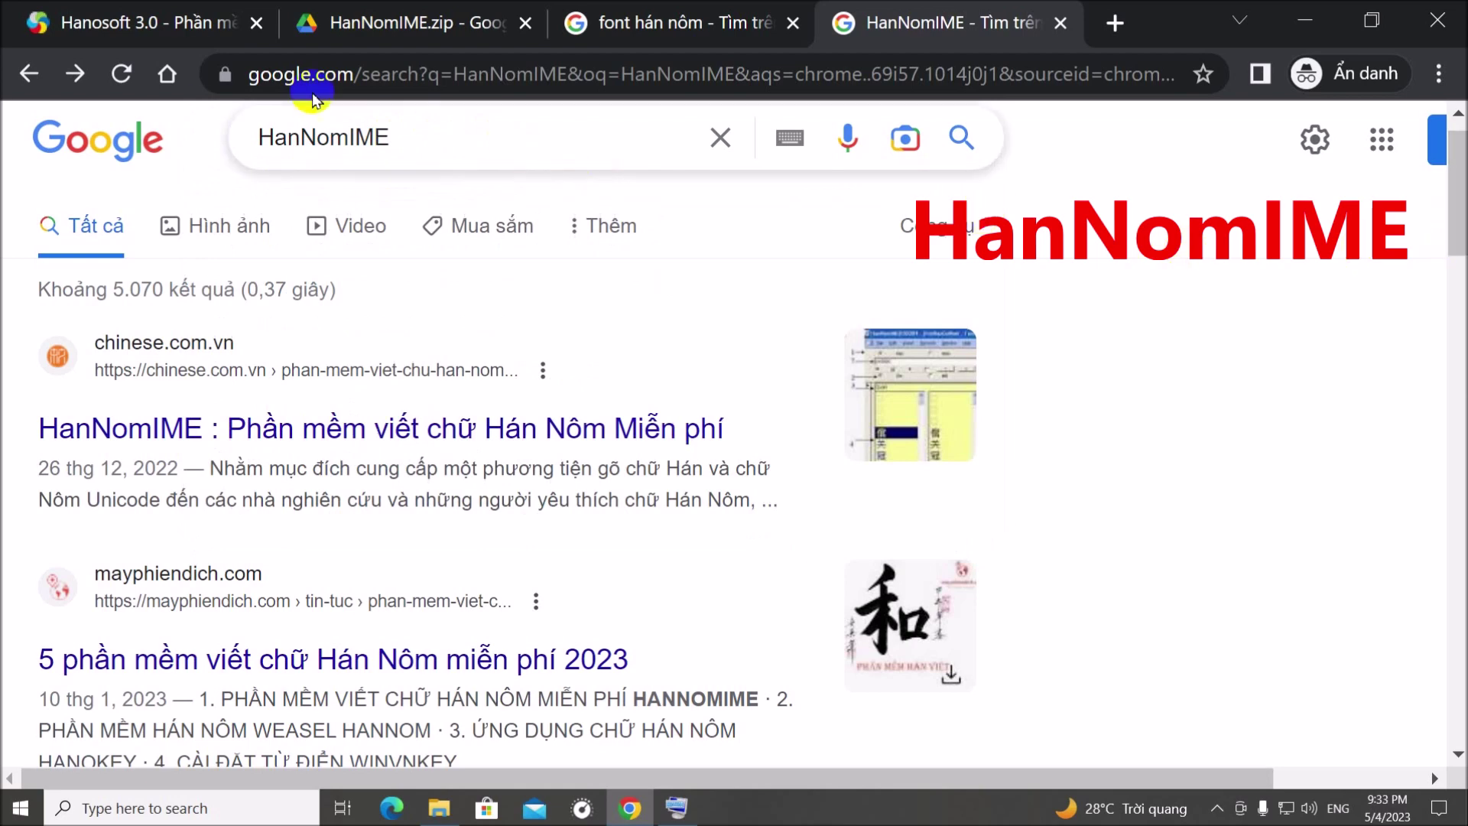
click(147, 23)
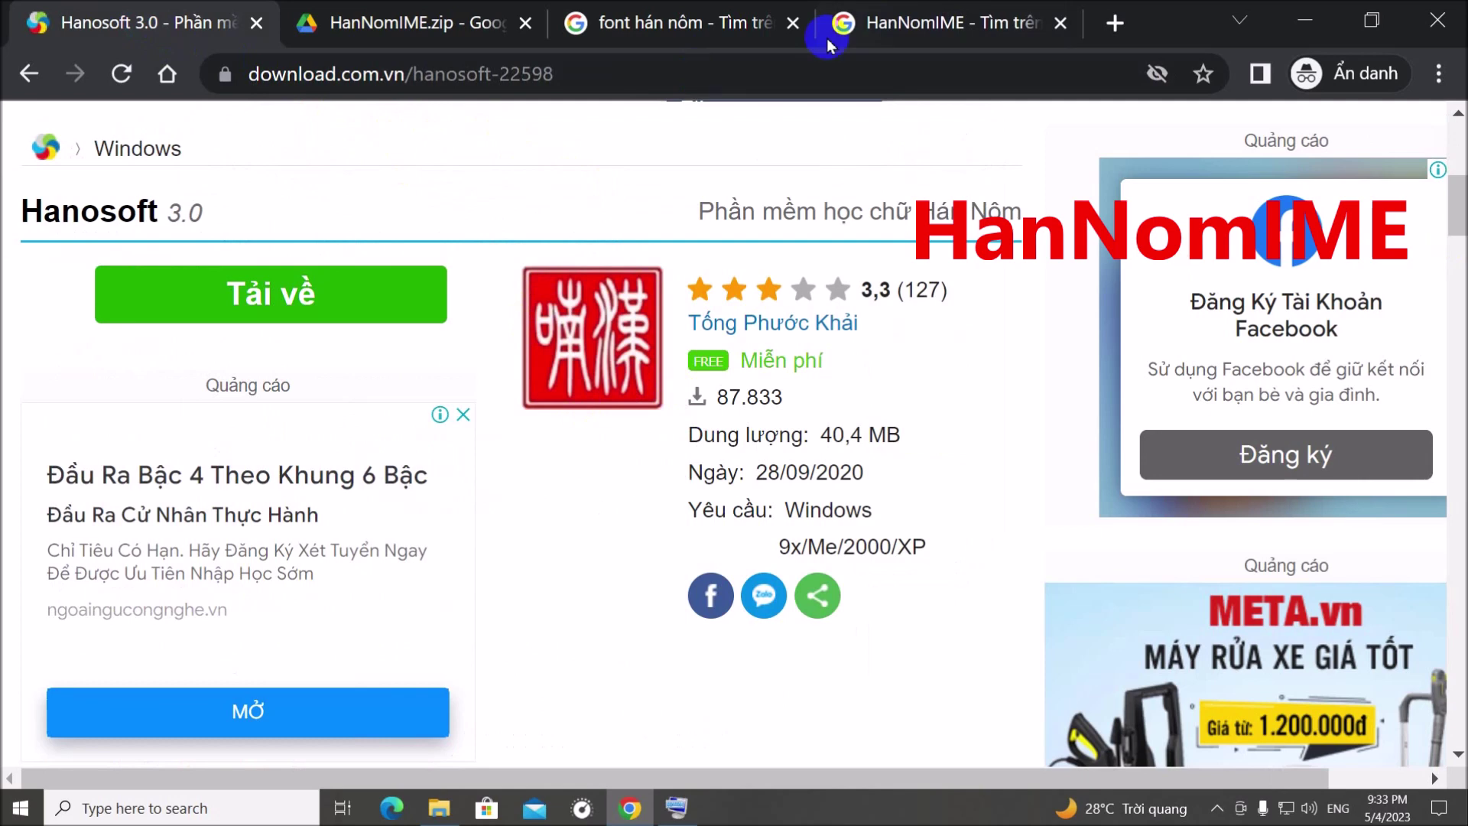
click(940, 22)
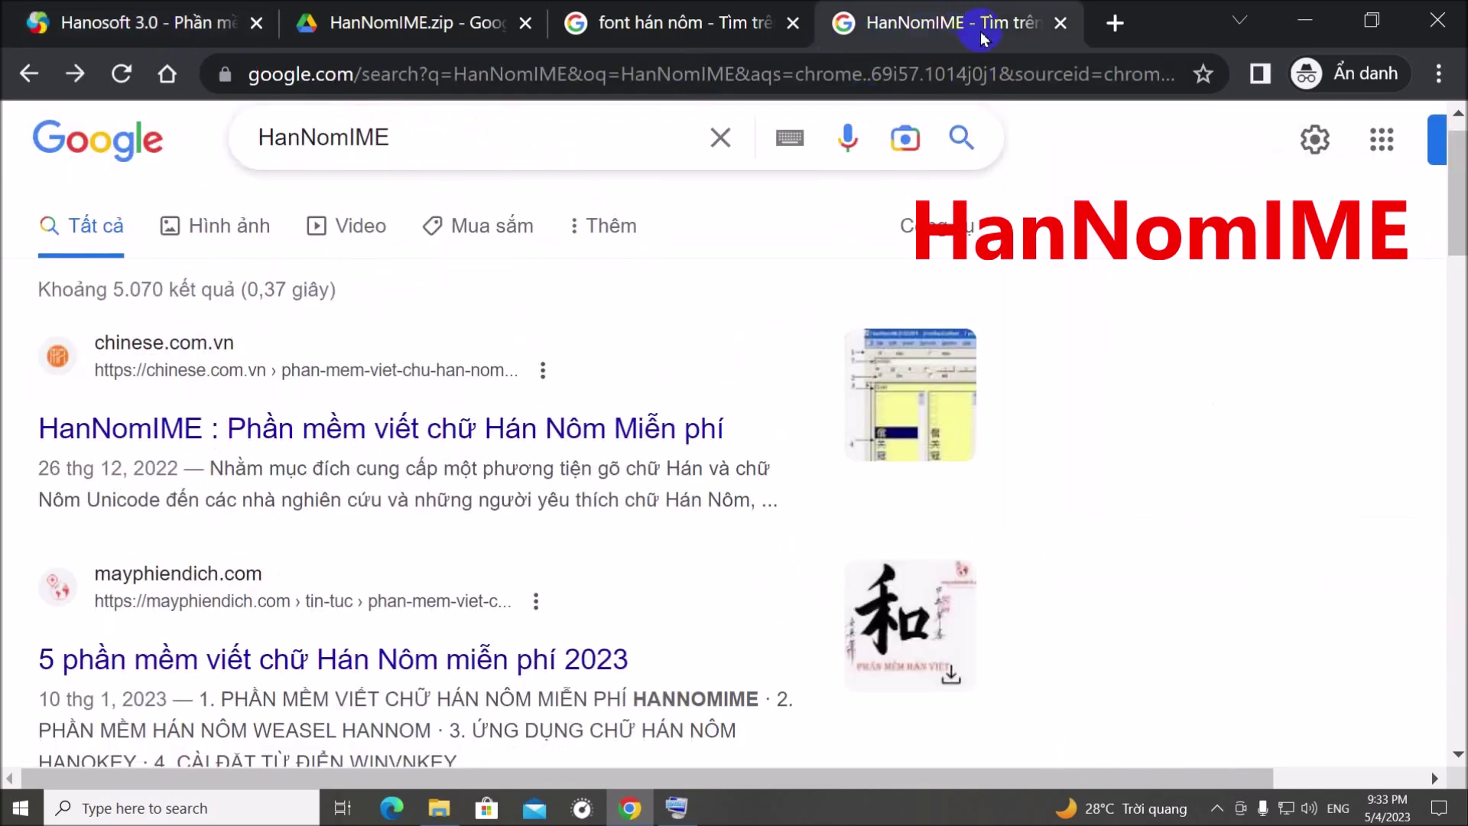
Open the viethoc.com page for Bàn gõ Hán Nôm (HanNomIME) from the HanNomIME search results
drag(1459, 180, 1463, 258)
scroll(443, 386, down, 4)
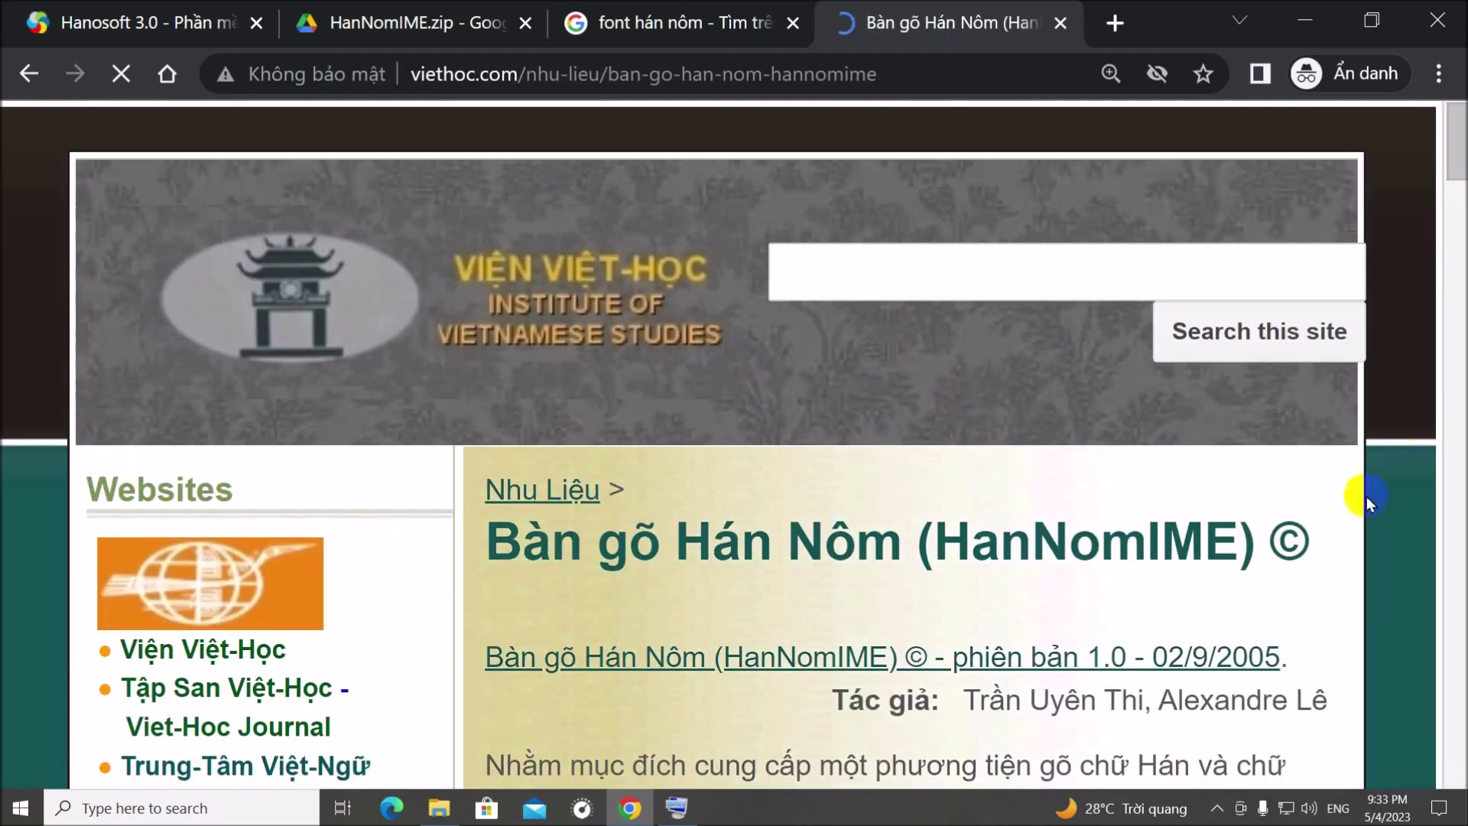
scroll(719, 466, down, 3)
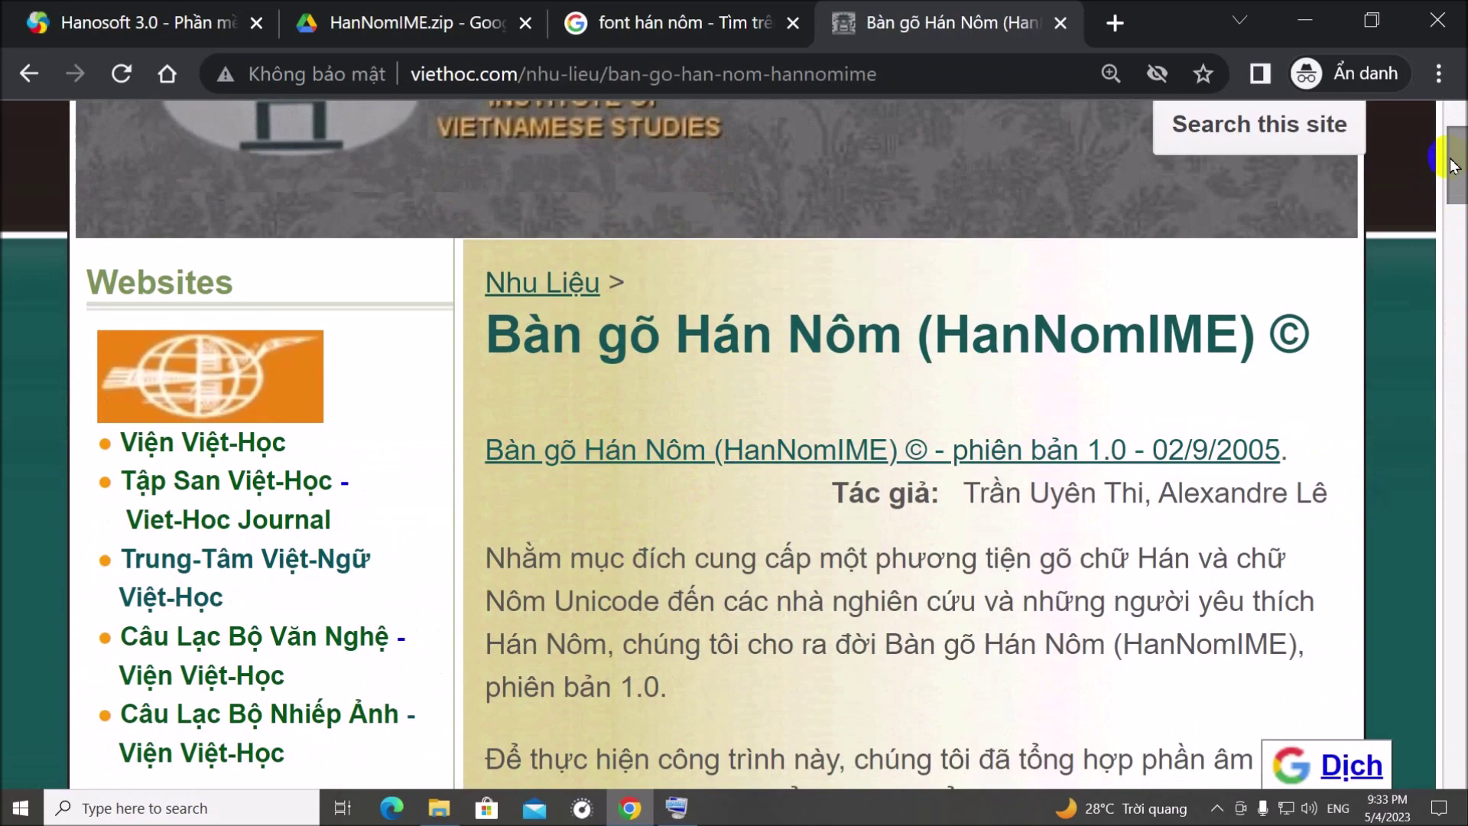
Download the HanNomIME version 1.0 ZIP archive and save it as HanNomIME in the Downloads folder
drag(1460, 169, 1460, 193)
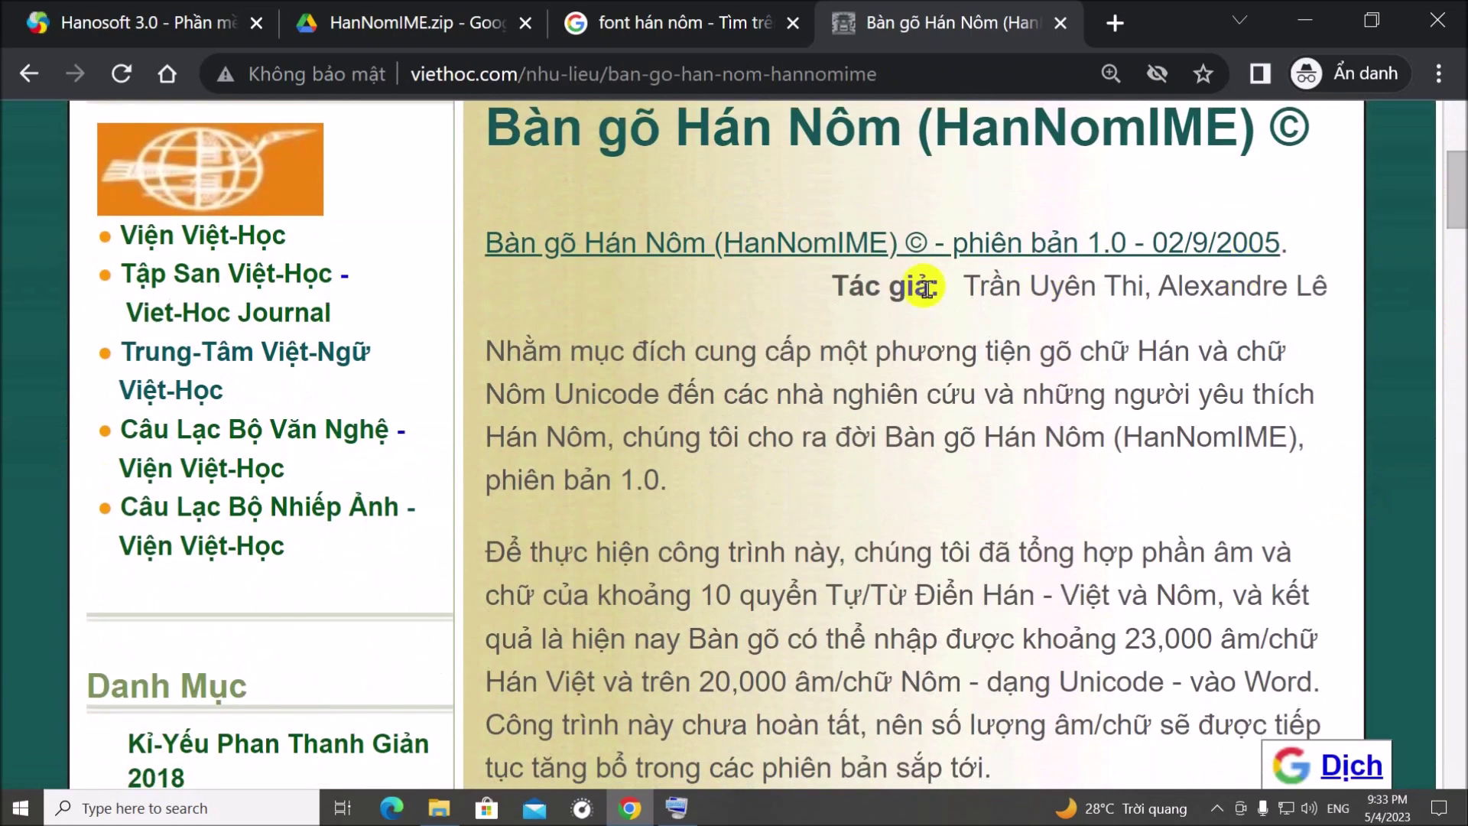
click(728, 256)
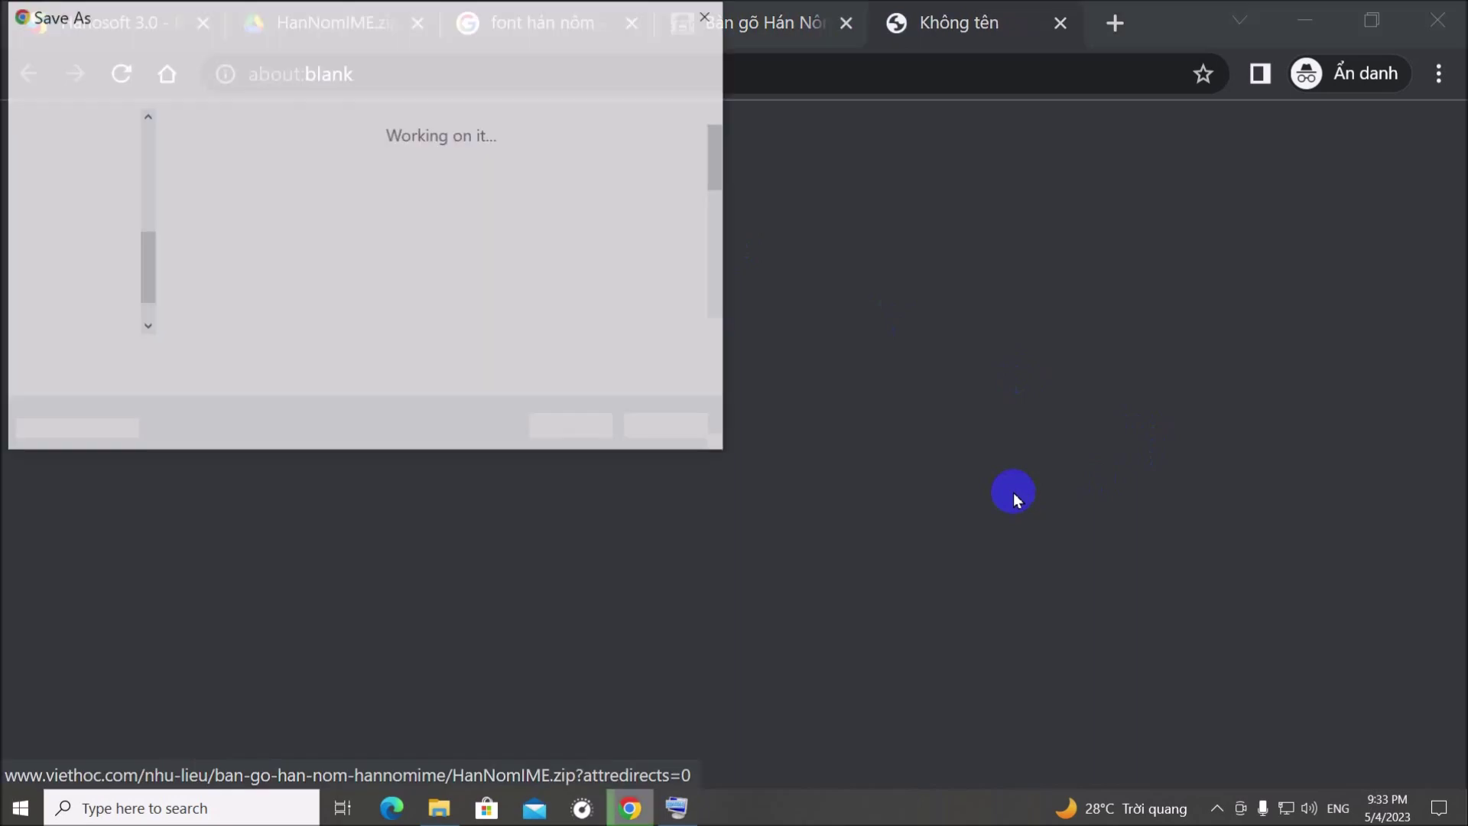
click(107, 145)
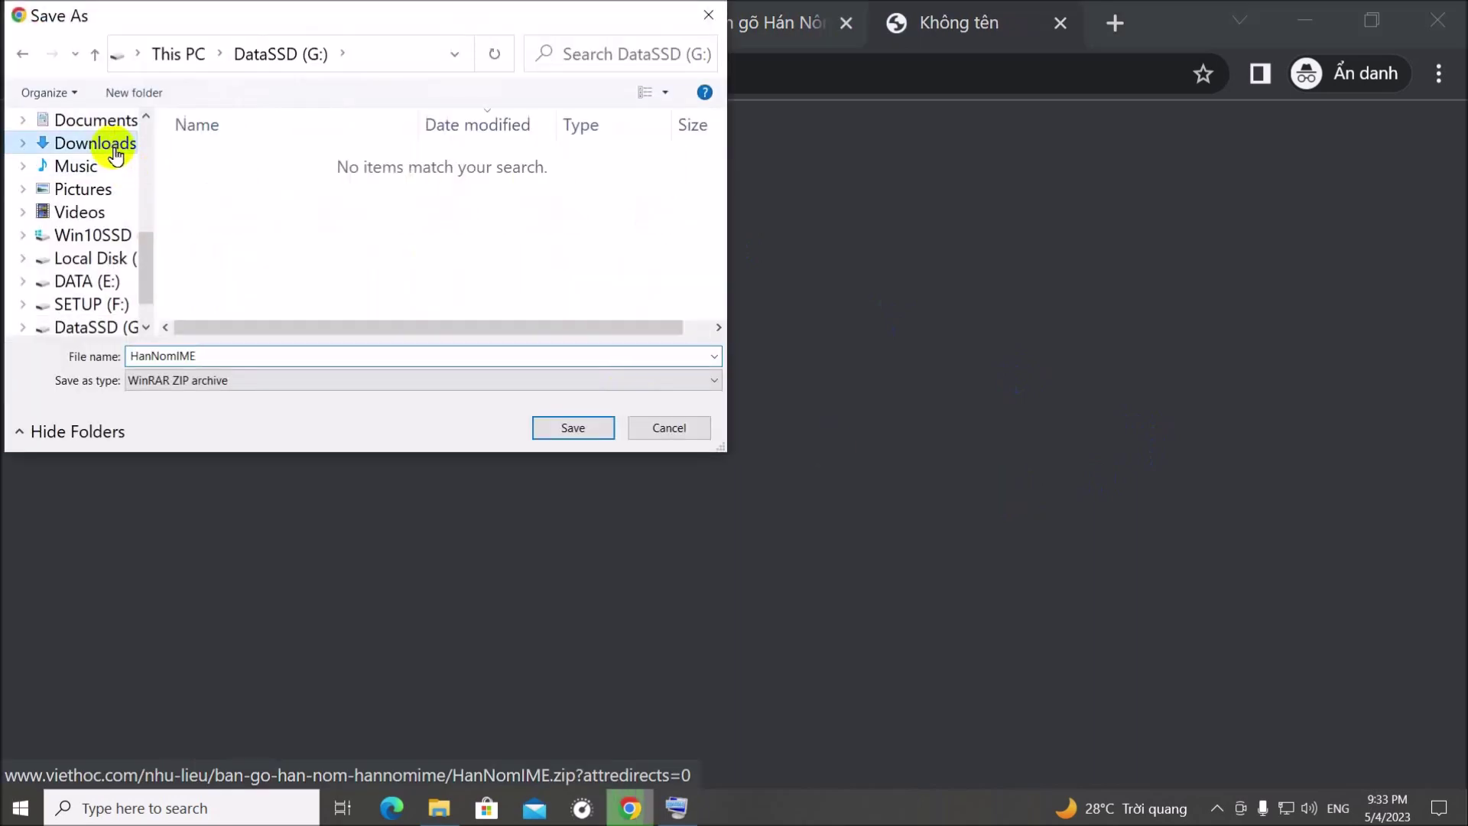
click(572, 428)
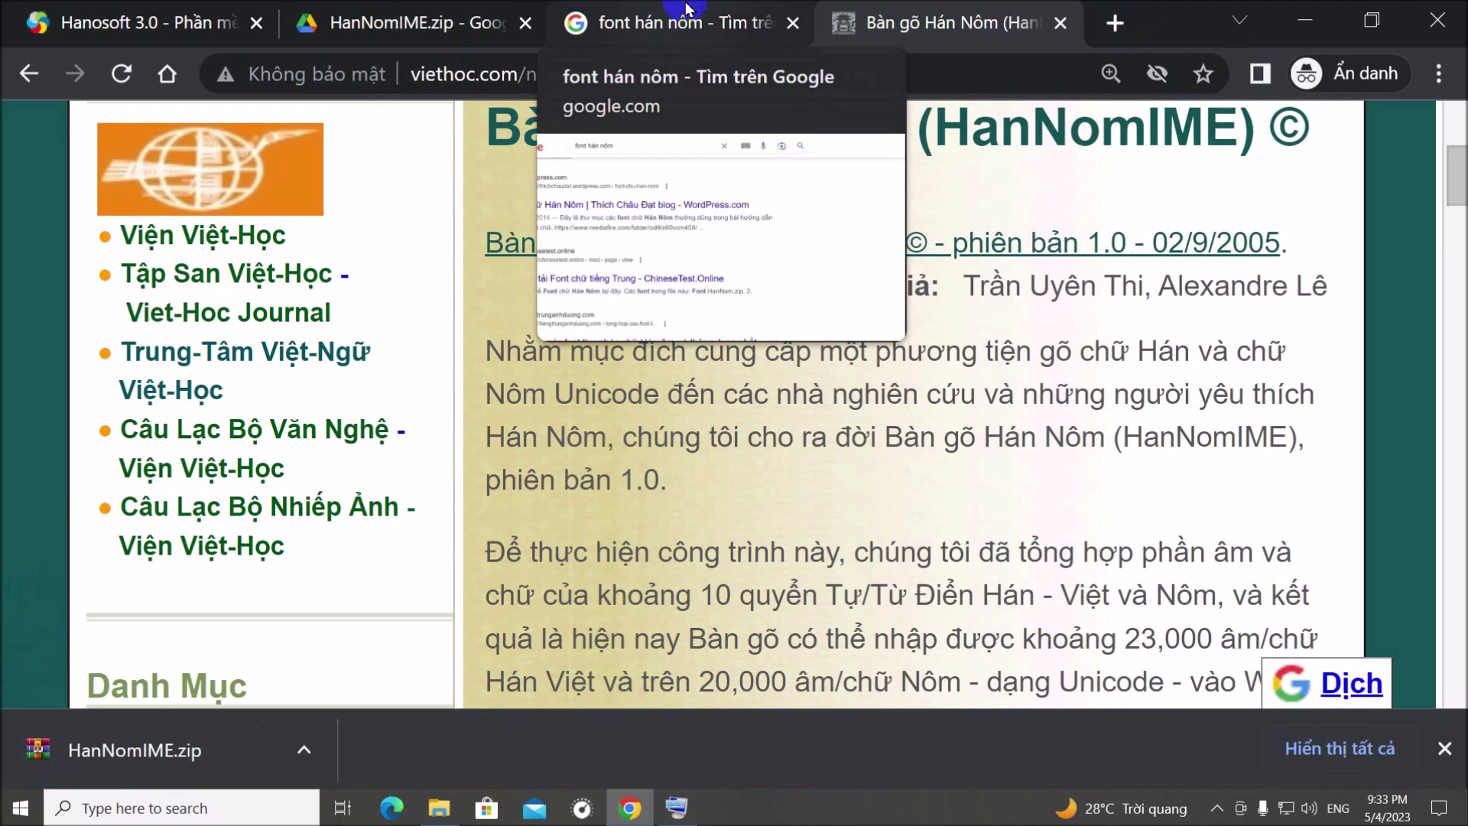
Open the soccer-cjkv.com Han-Nom fonts page from the "font hán nôm" search results
click(657, 17)
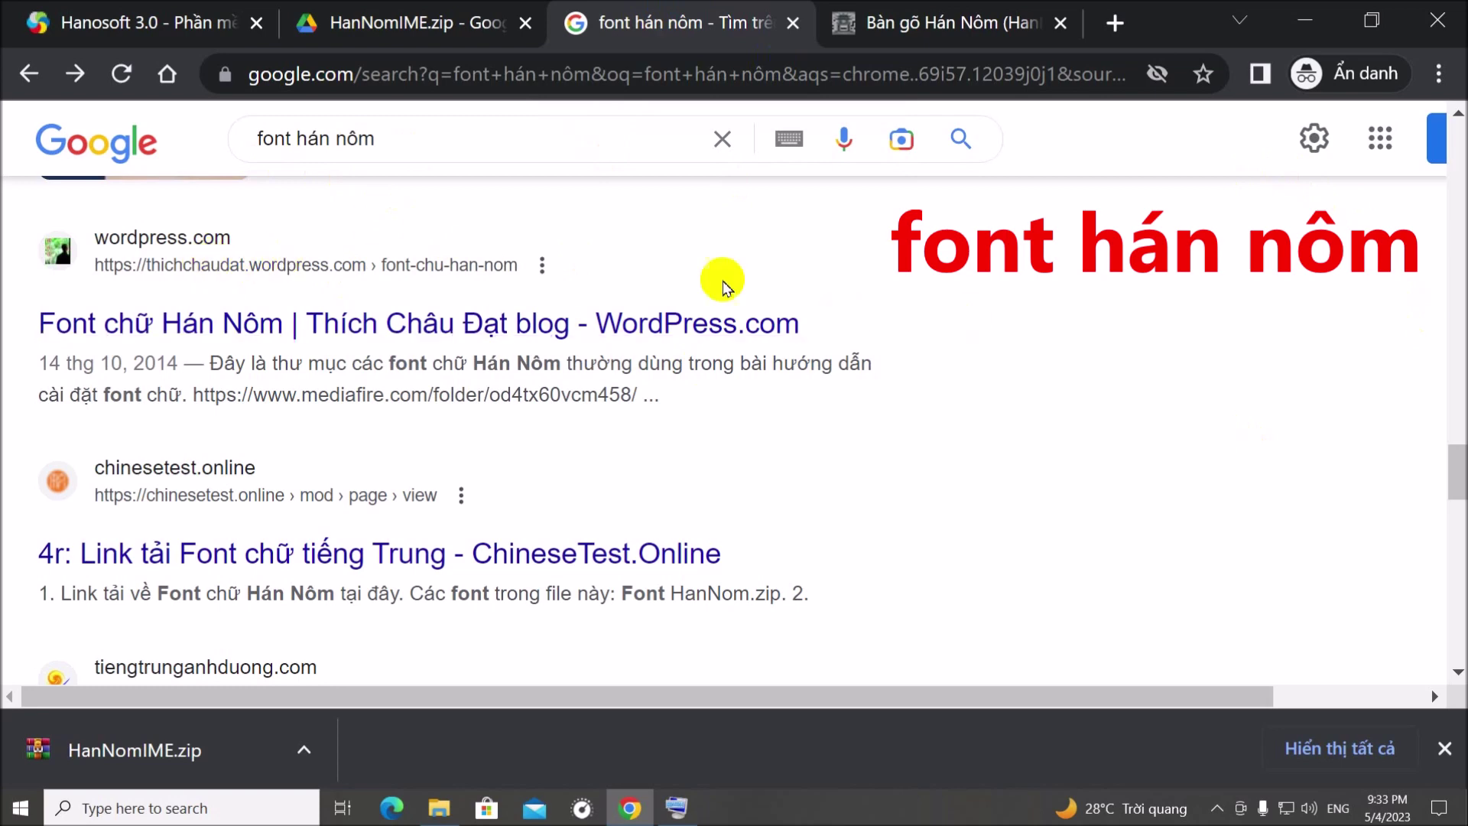
drag(1456, 470, 1460, 231)
scroll(533, 275, up, 2)
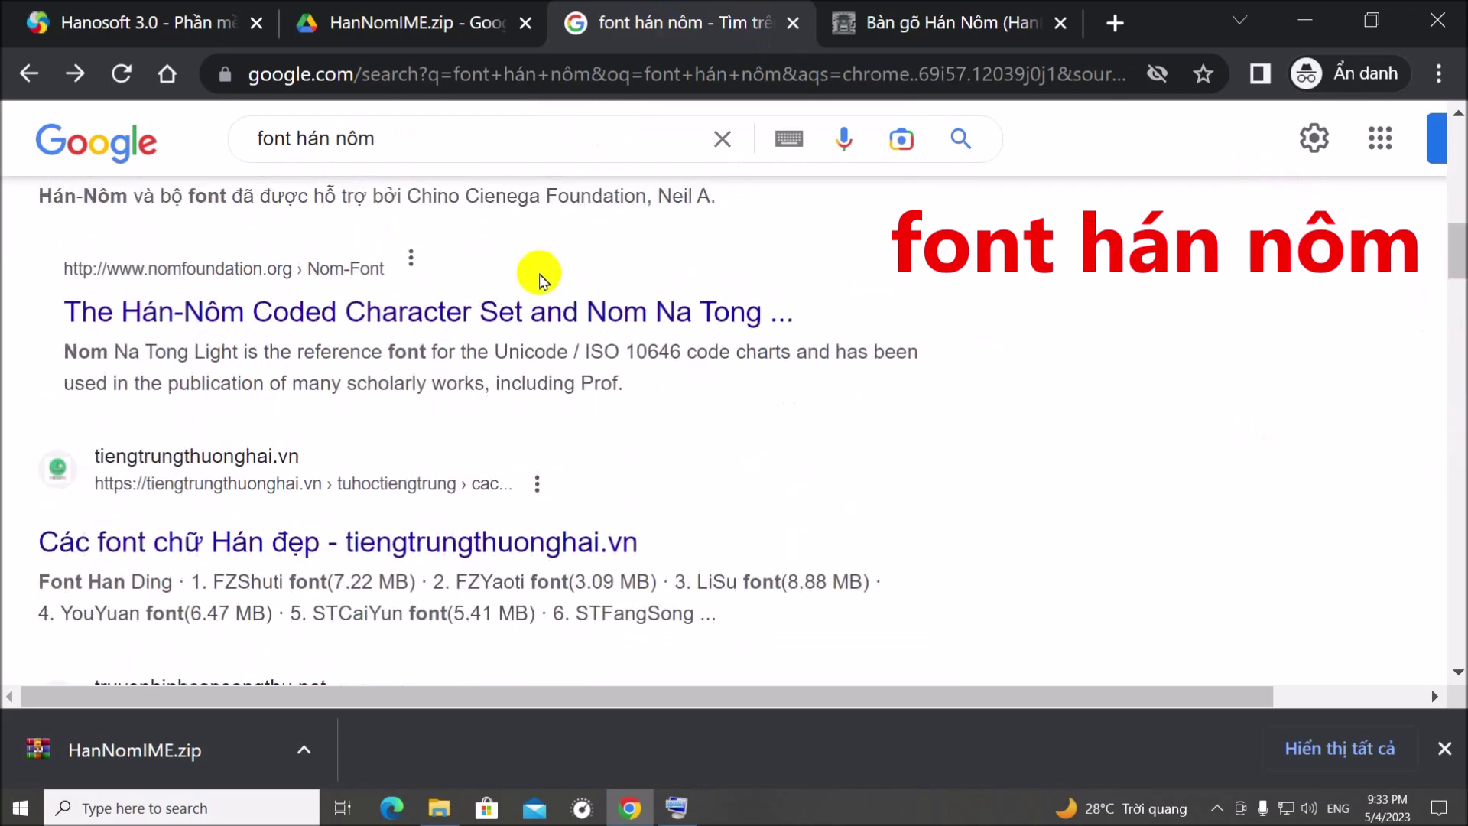
drag(1460, 225, 1448, 363)
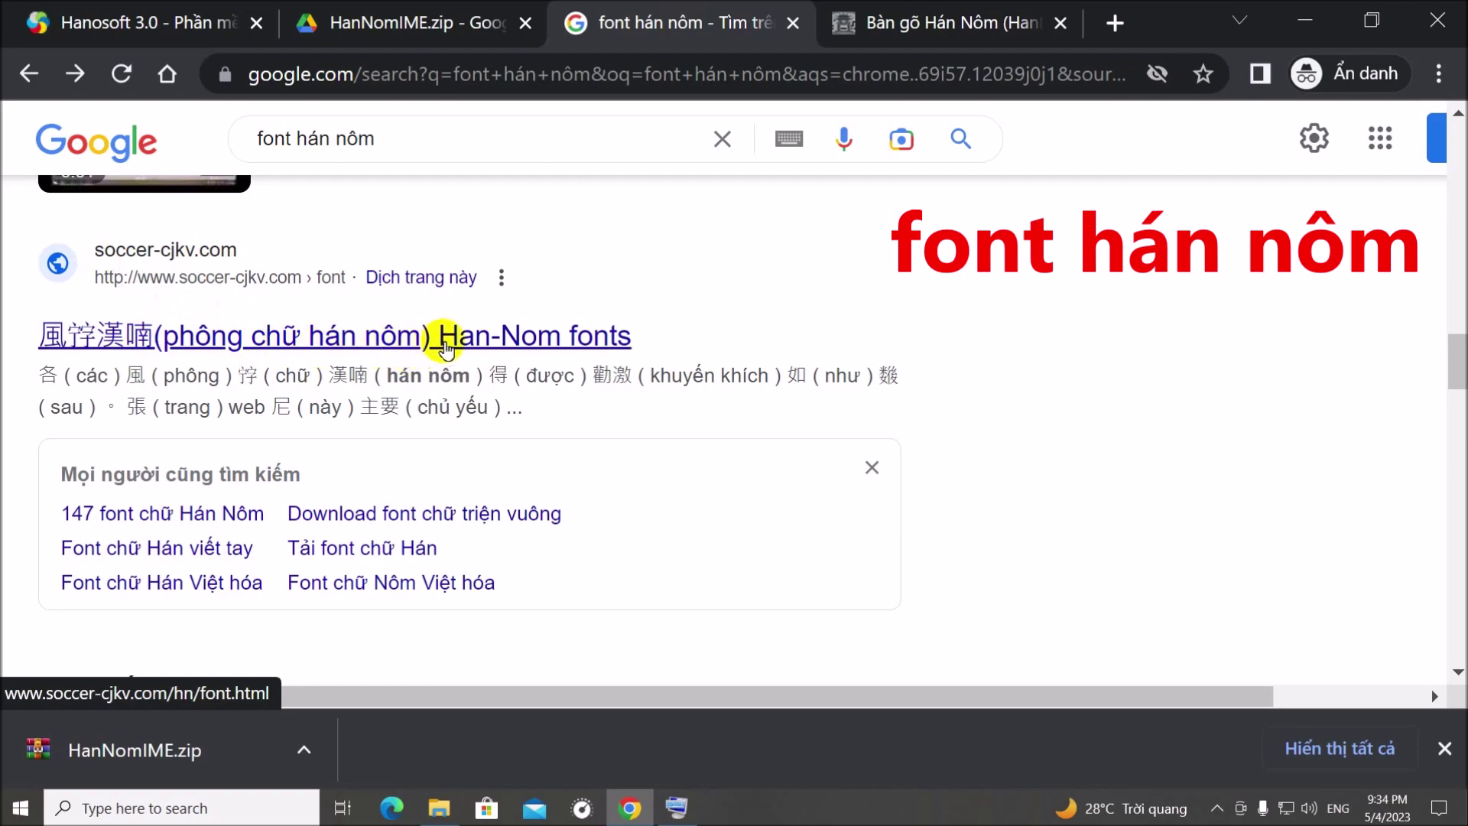
click(457, 343)
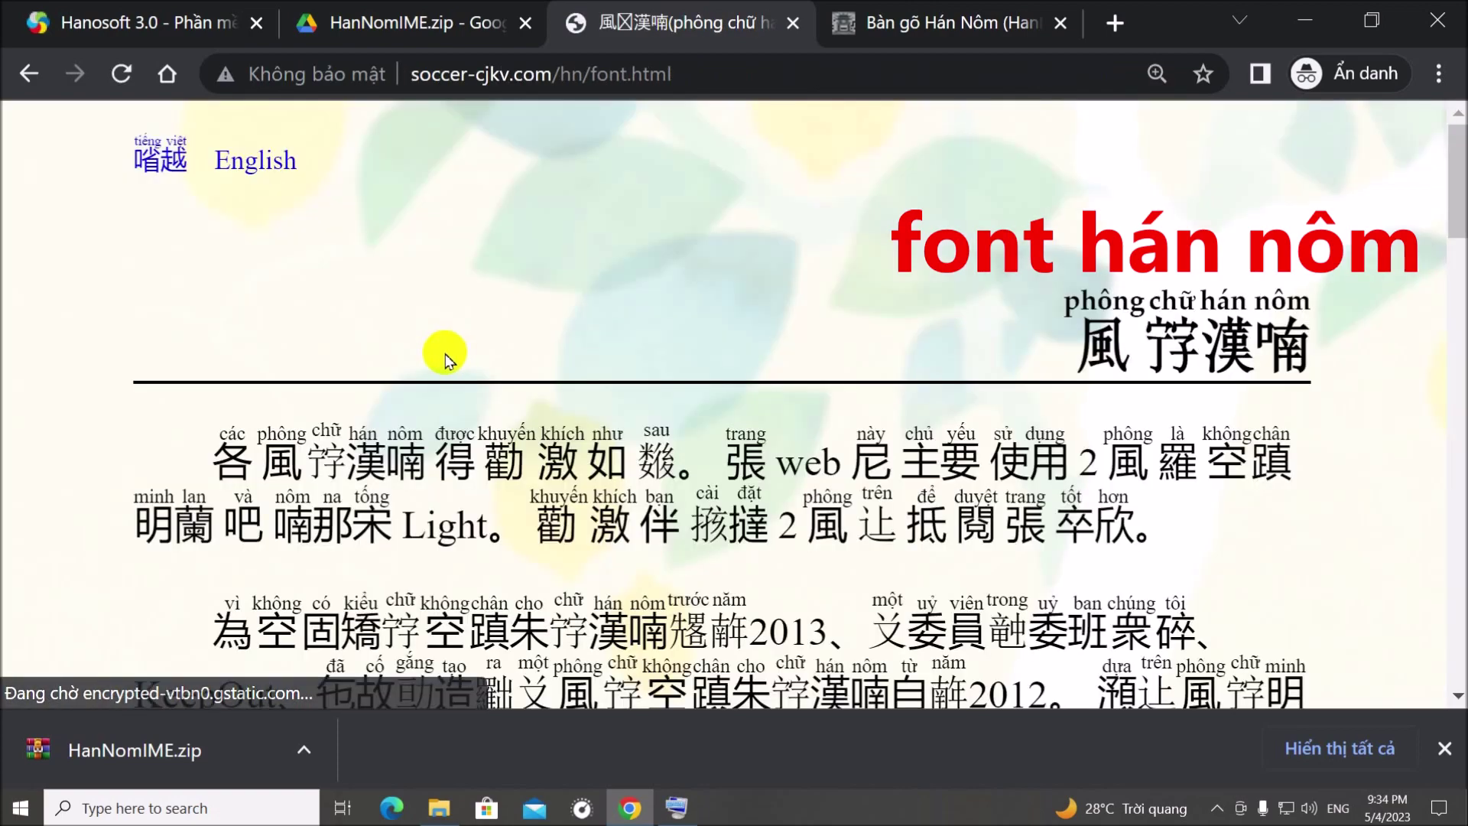
Examine the downloadable fonts 漢喃明A, 漢喃明B and 漢喃楷 in the Vietnamese part of the font page
drag(1456, 203, 1461, 313)
scroll(1456, 298, down, 1)
double_click(290, 318)
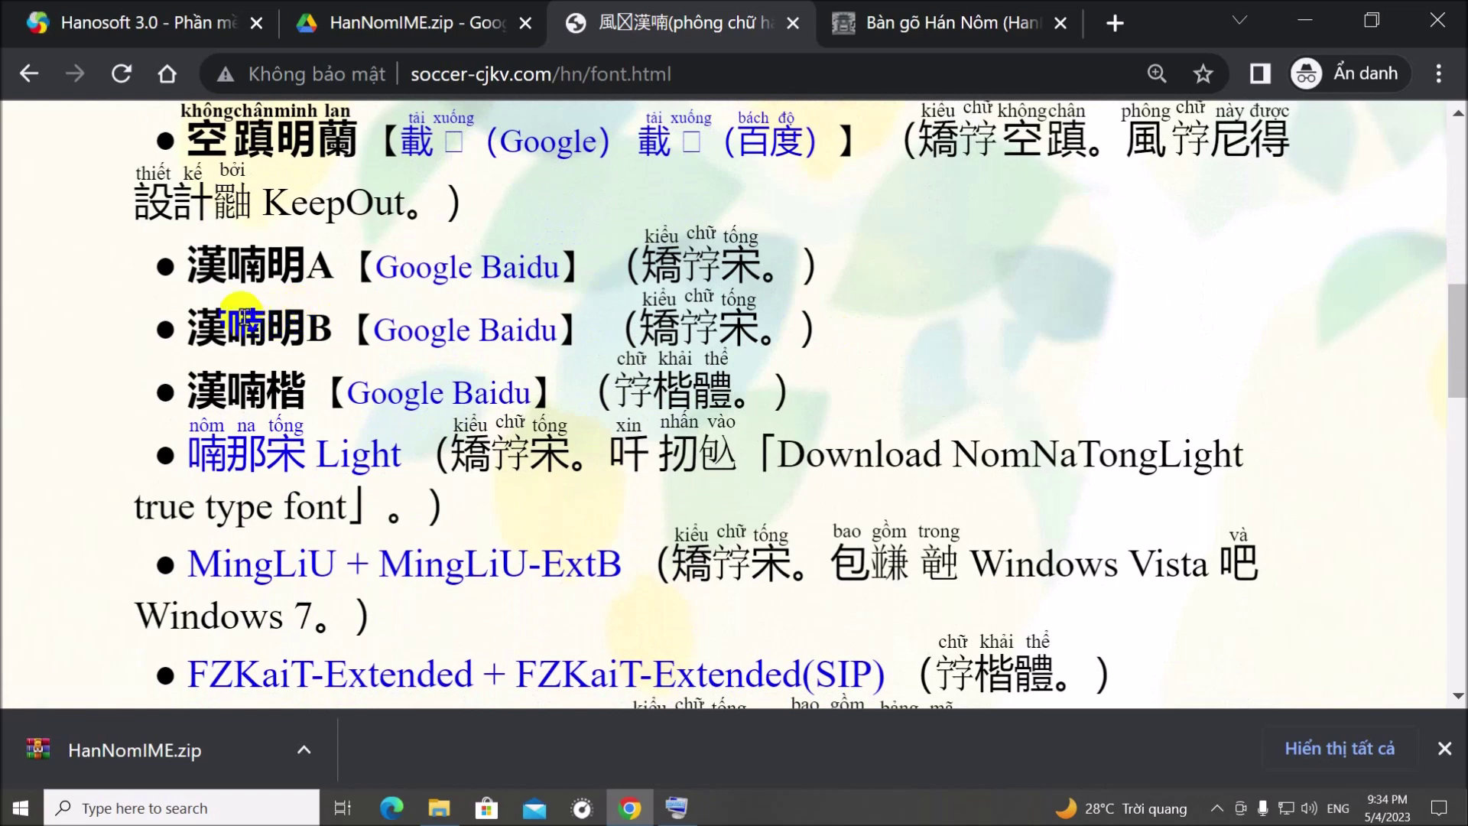
drag(197, 273, 306, 270)
drag(192, 325, 307, 327)
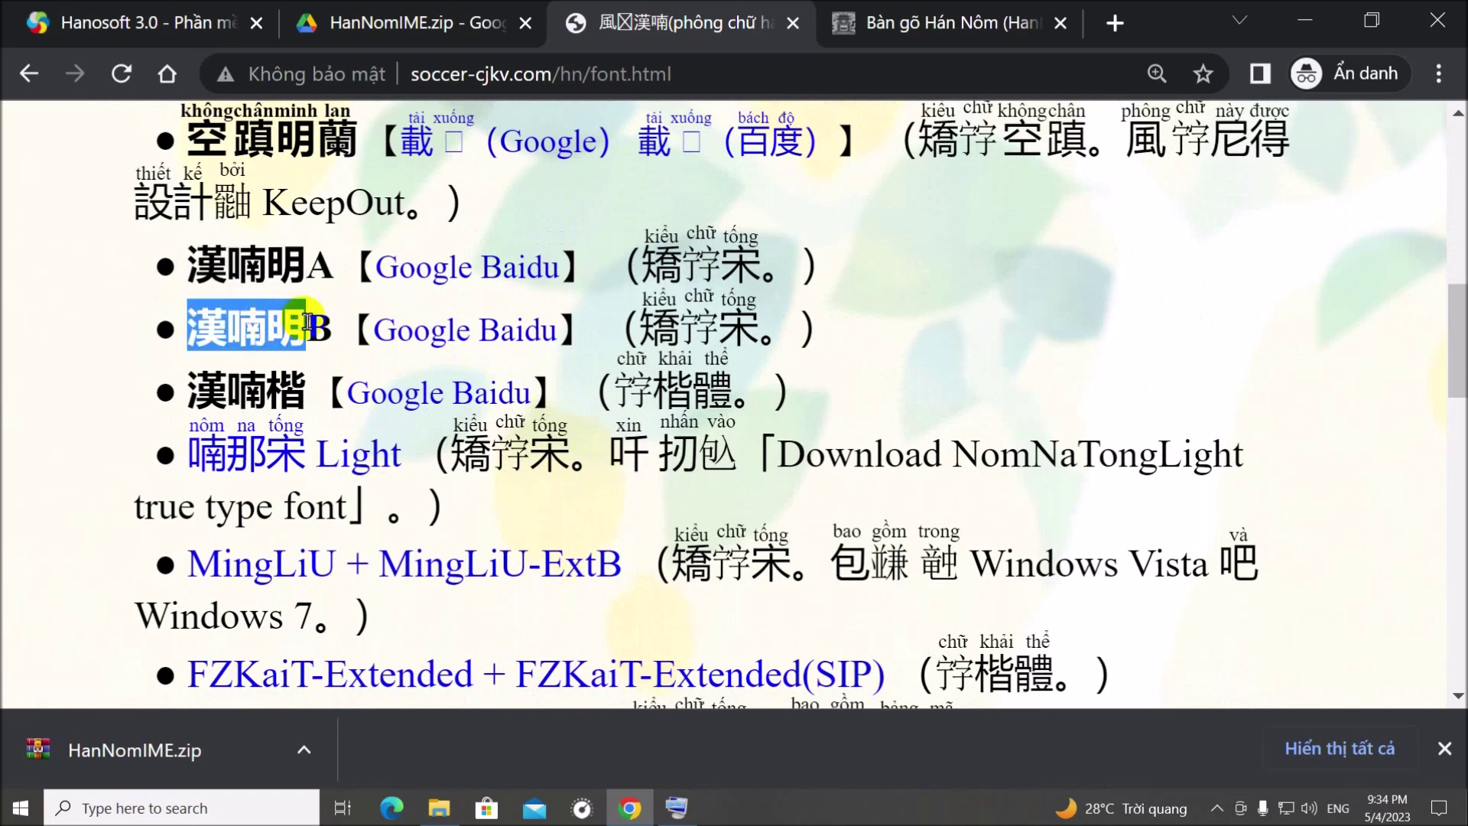
drag(178, 391, 308, 382)
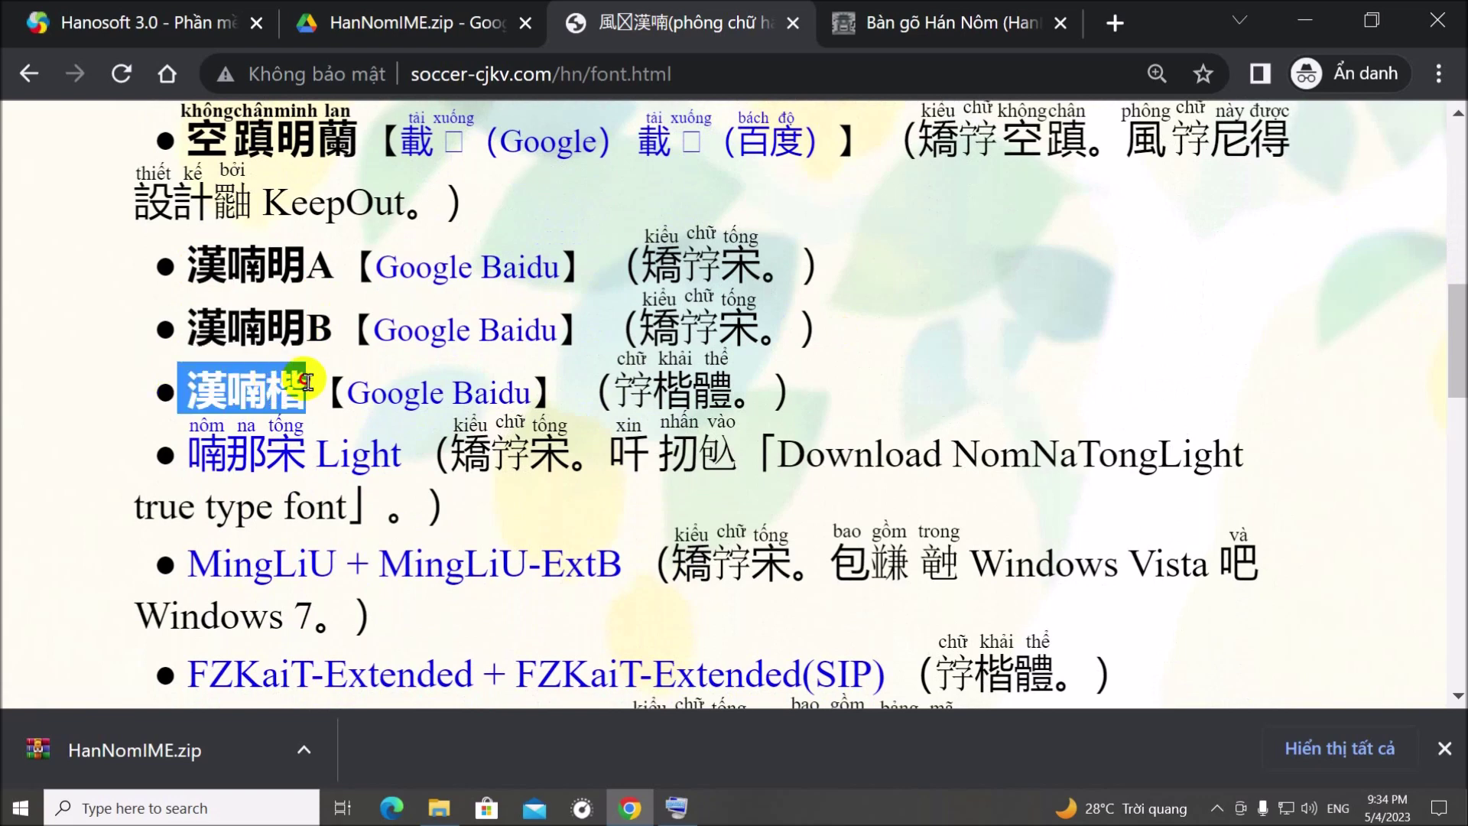
scroll(45, 439, down, 2)
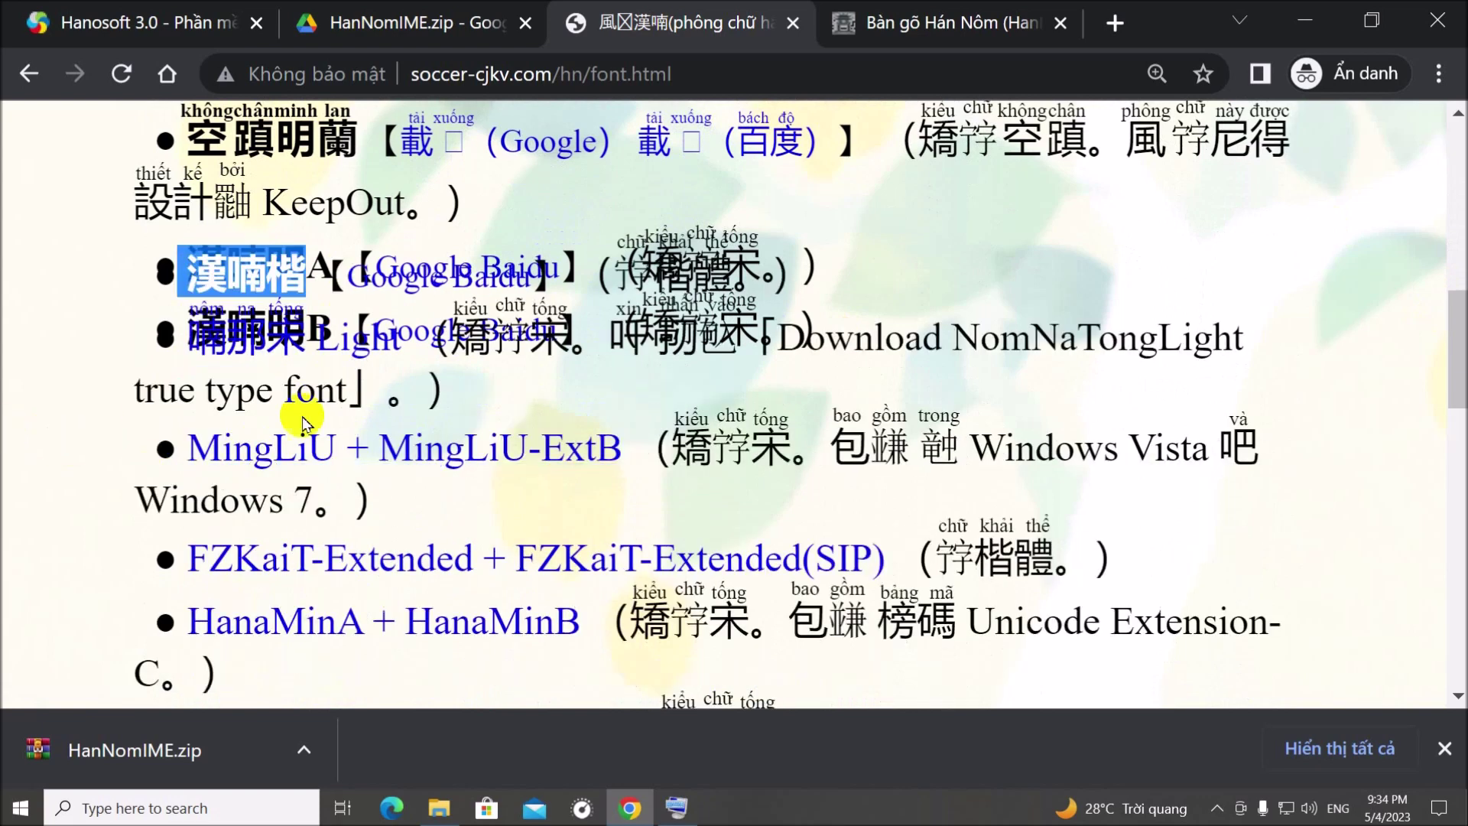
click(104, 306)
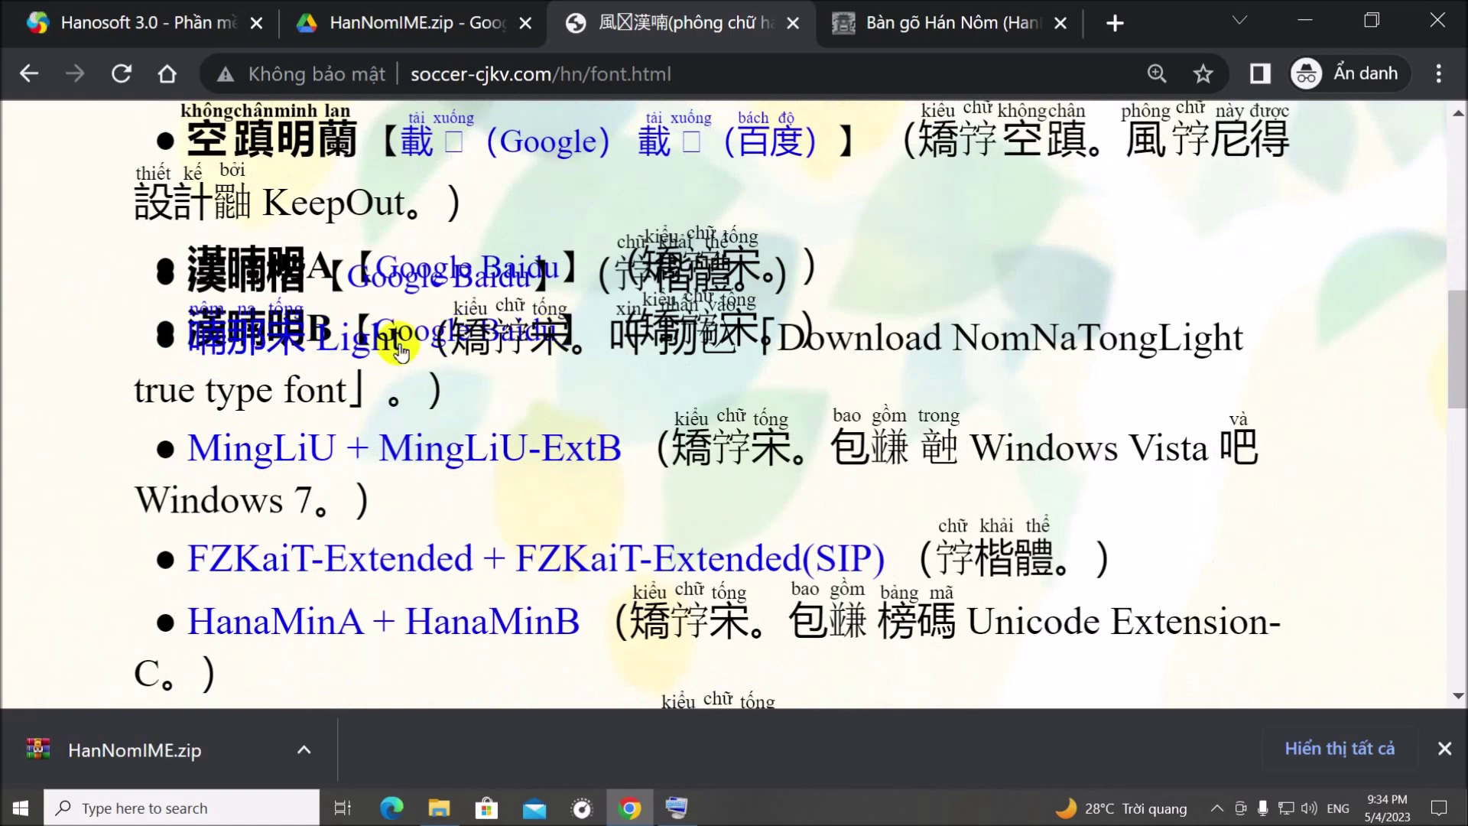
Read through the rest of the recommended fonts, including the English Han-Nom Fonts list, and return to the page's beginning
drag(1456, 351, 1462, 283)
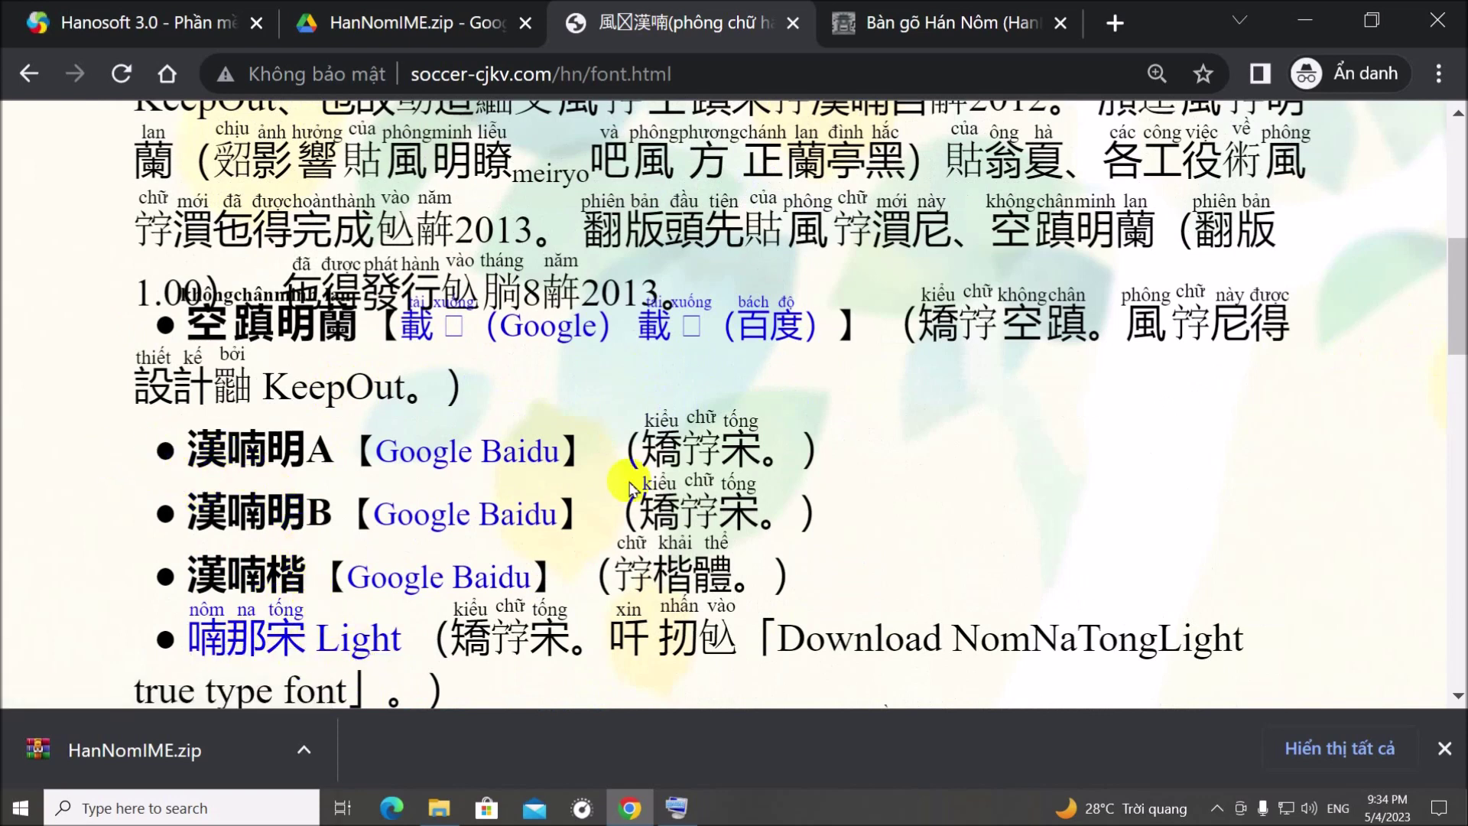
drag(1460, 278, 1462, 303)
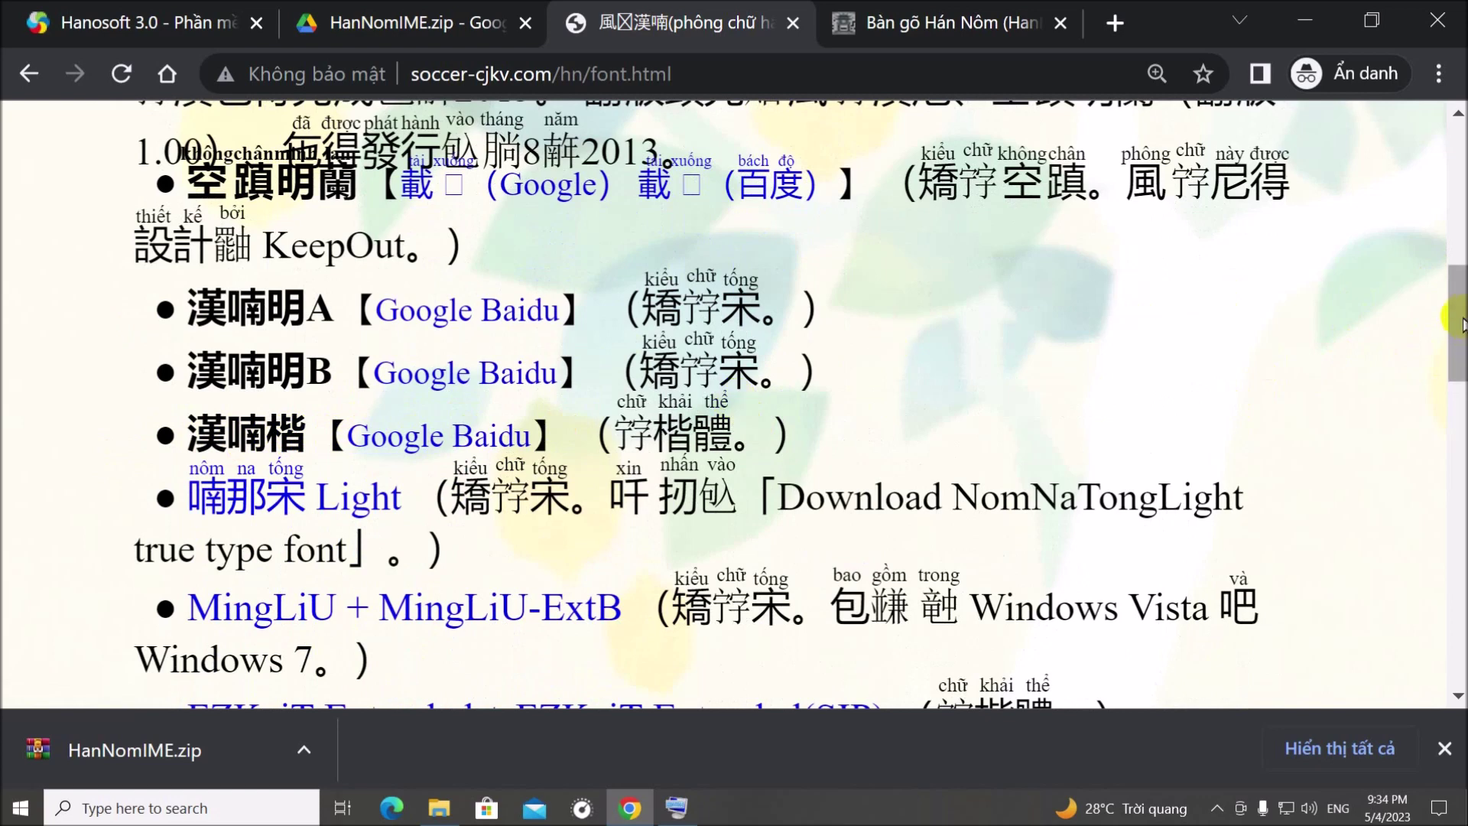
drag(1462, 317, 1461, 328)
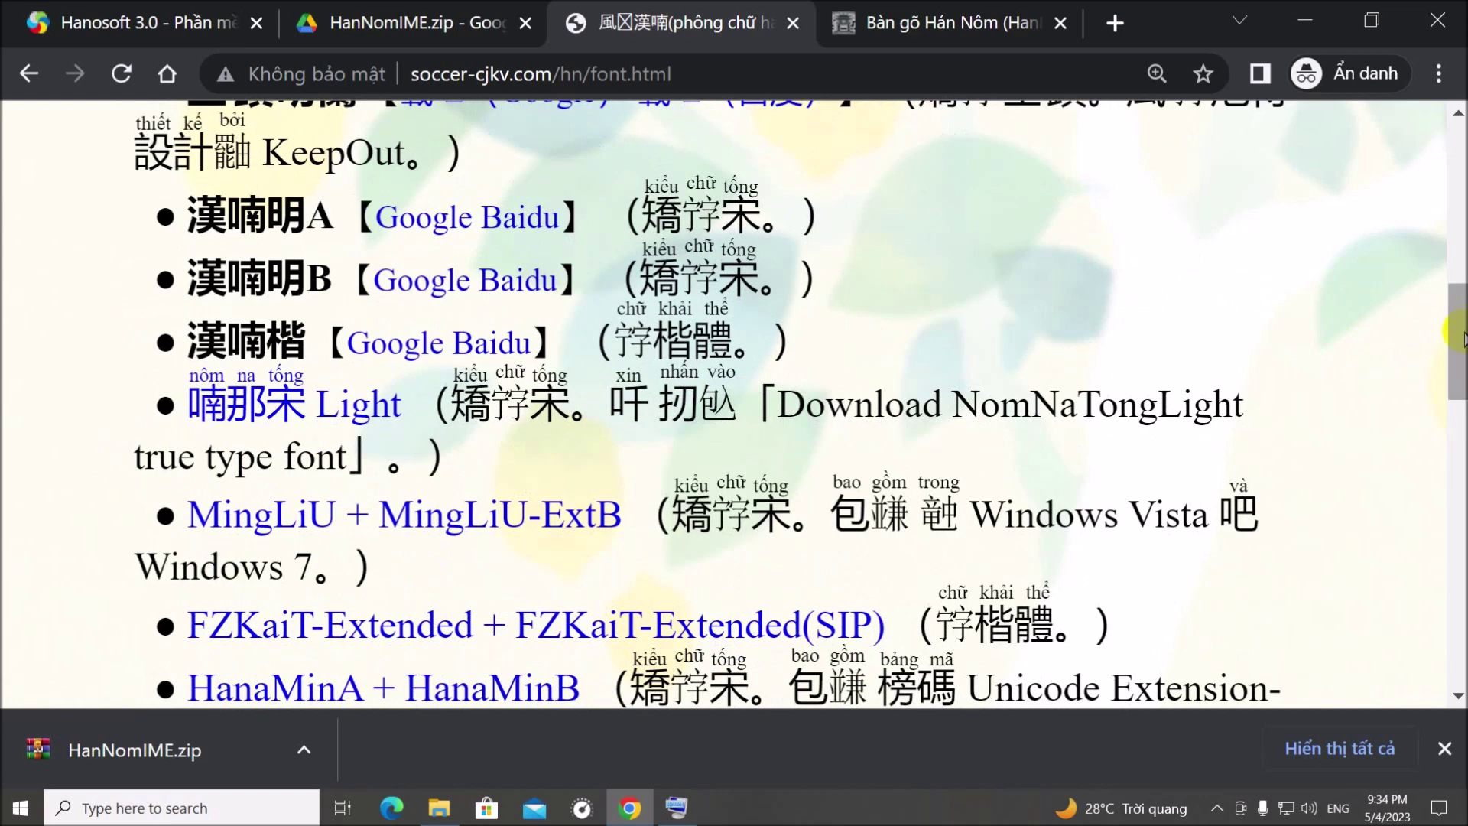
drag(1462, 332, 1461, 355)
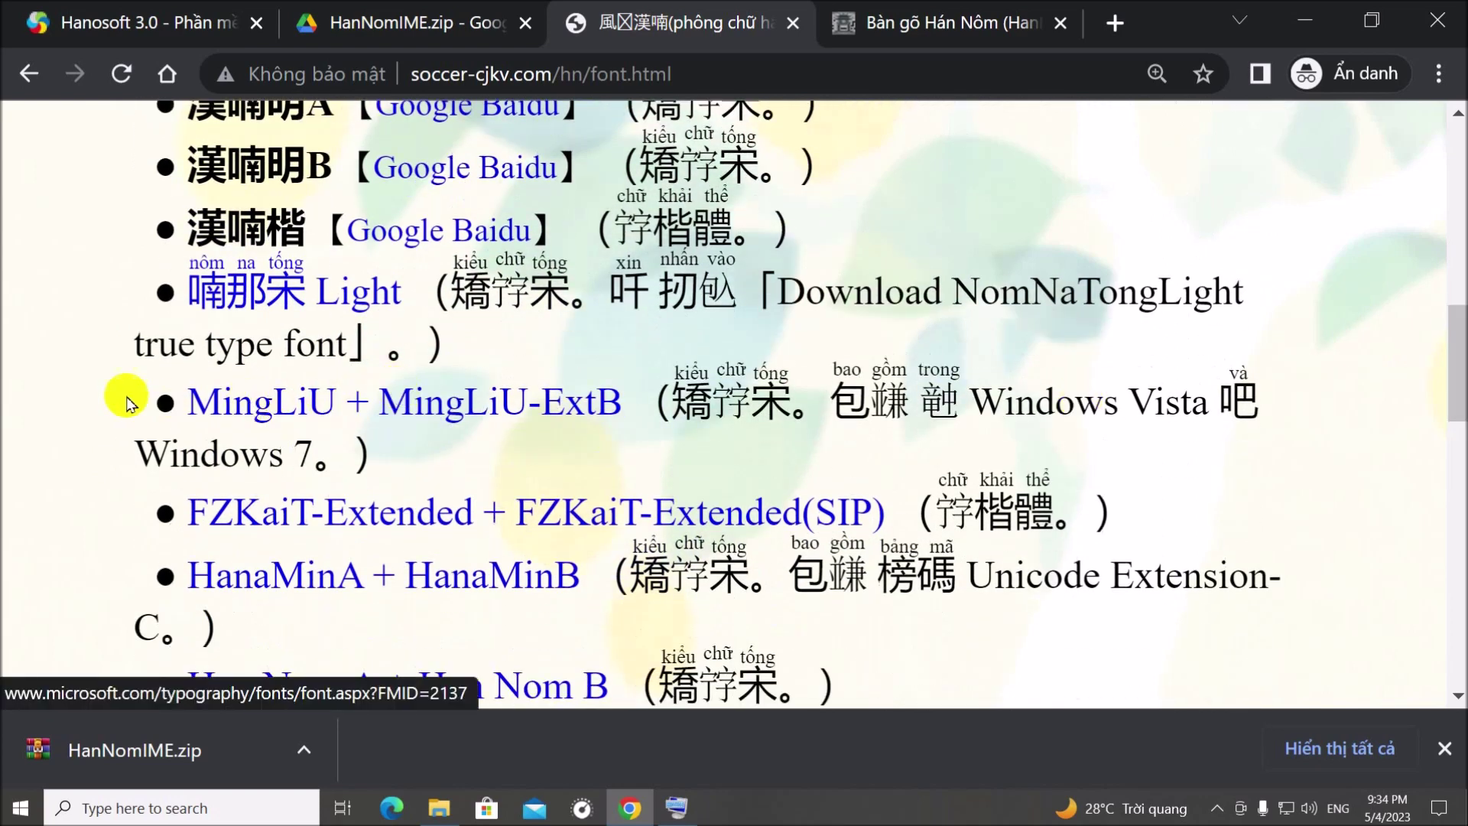
scroll(573, 469, down, 2)
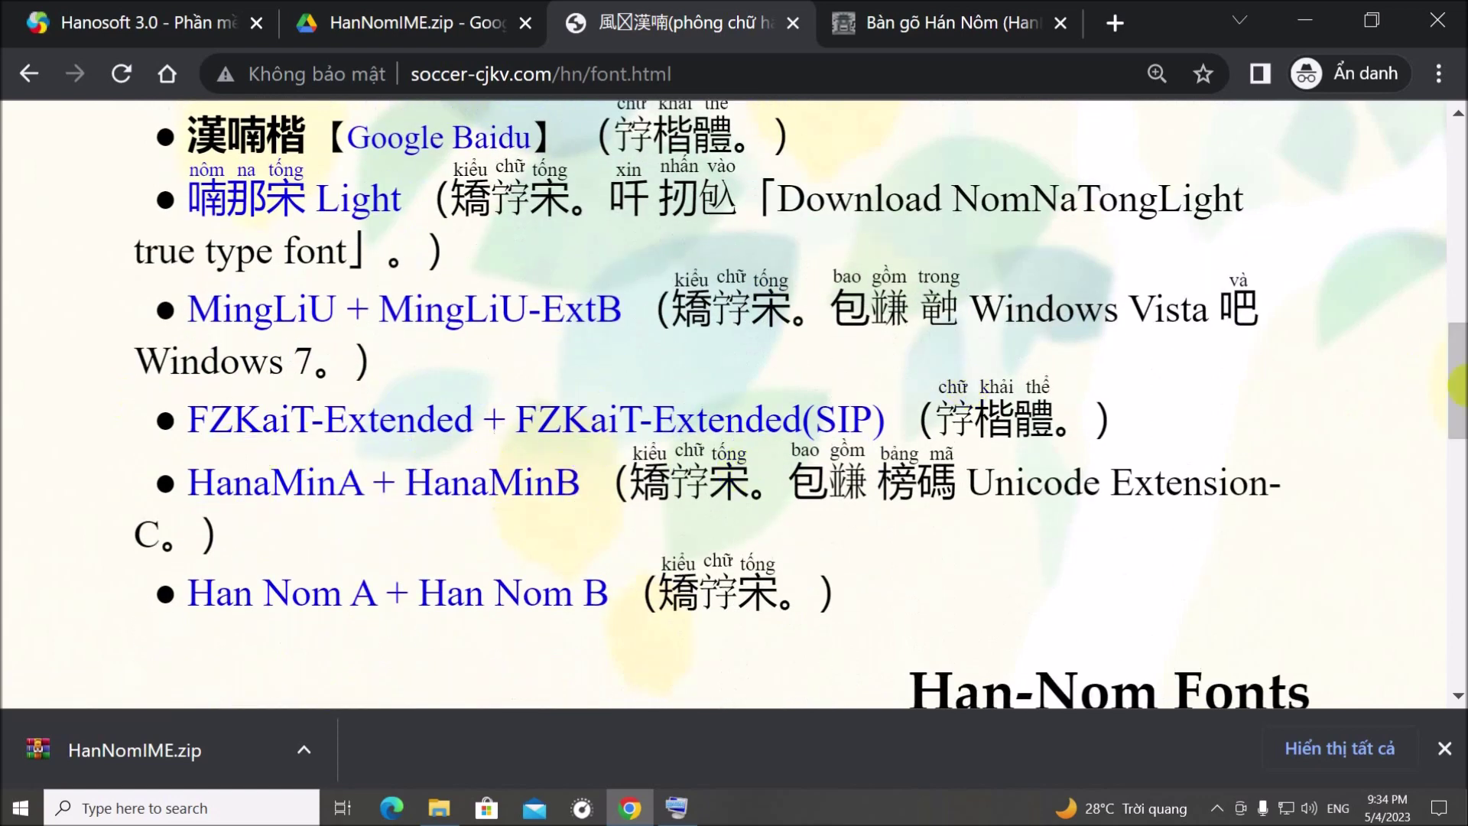
drag(1461, 366, 1460, 392)
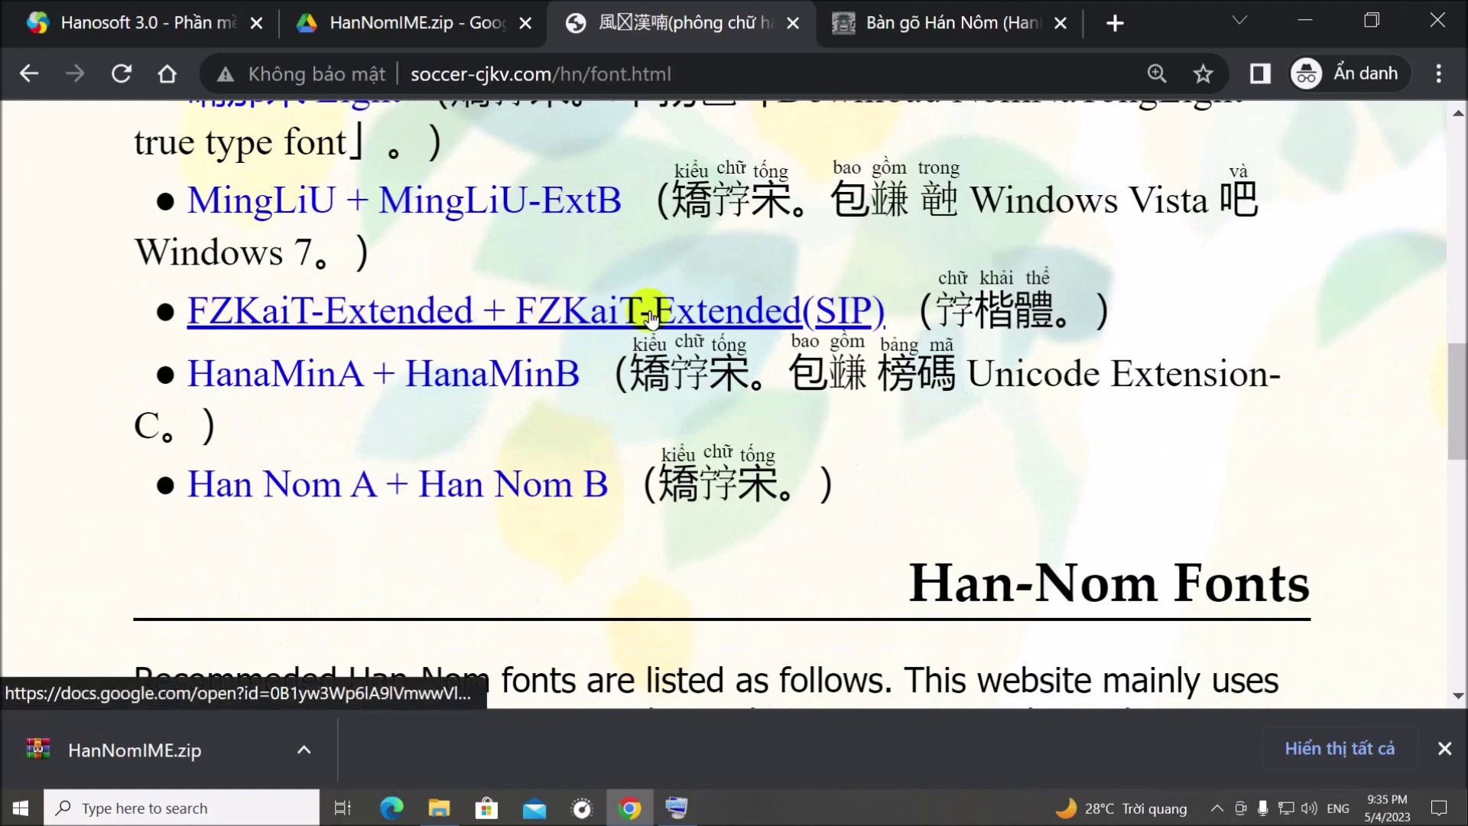
drag(1459, 403, 1464, 616)
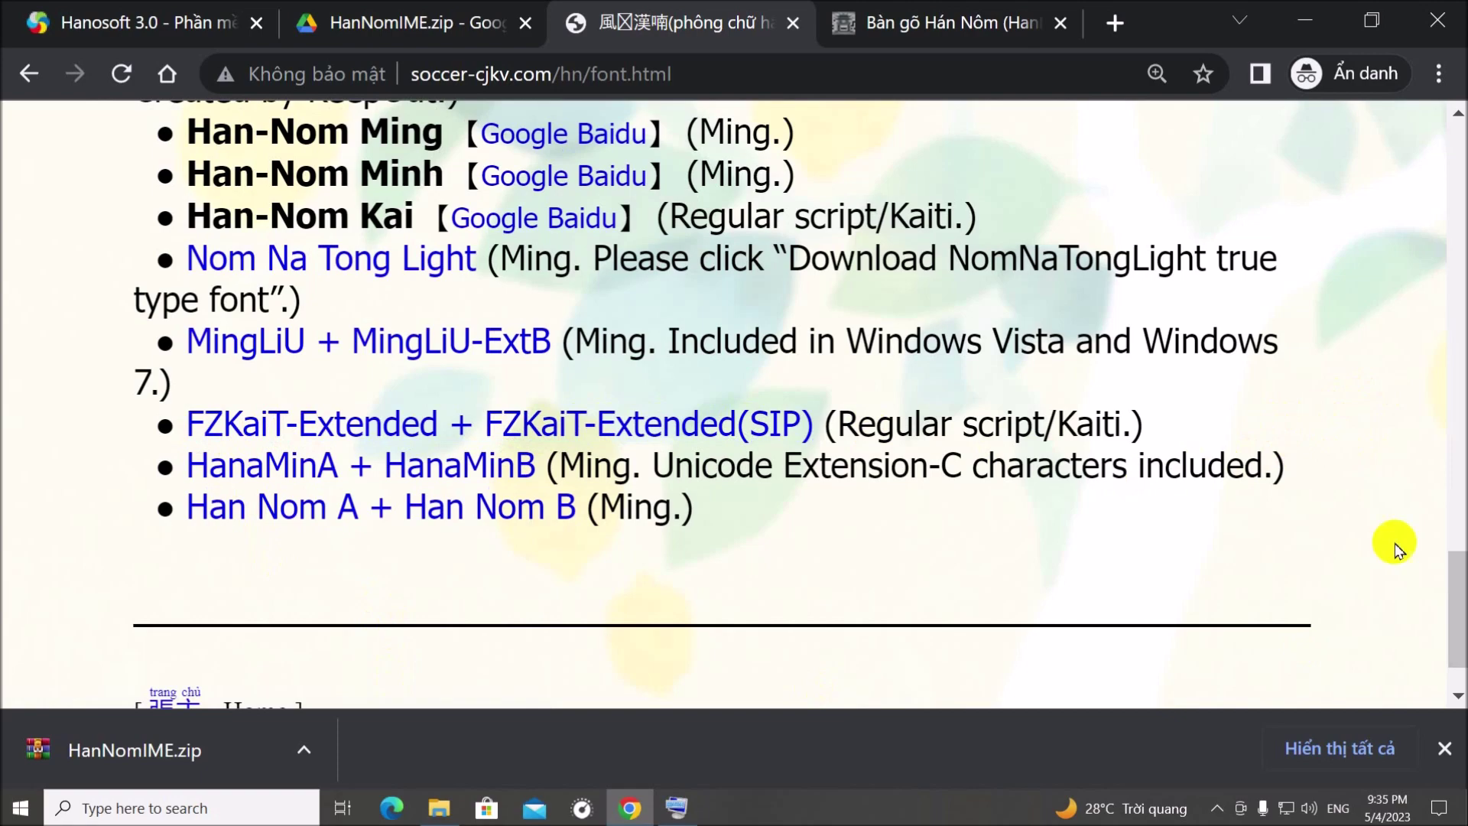
drag(1464, 591, 1261, 148)
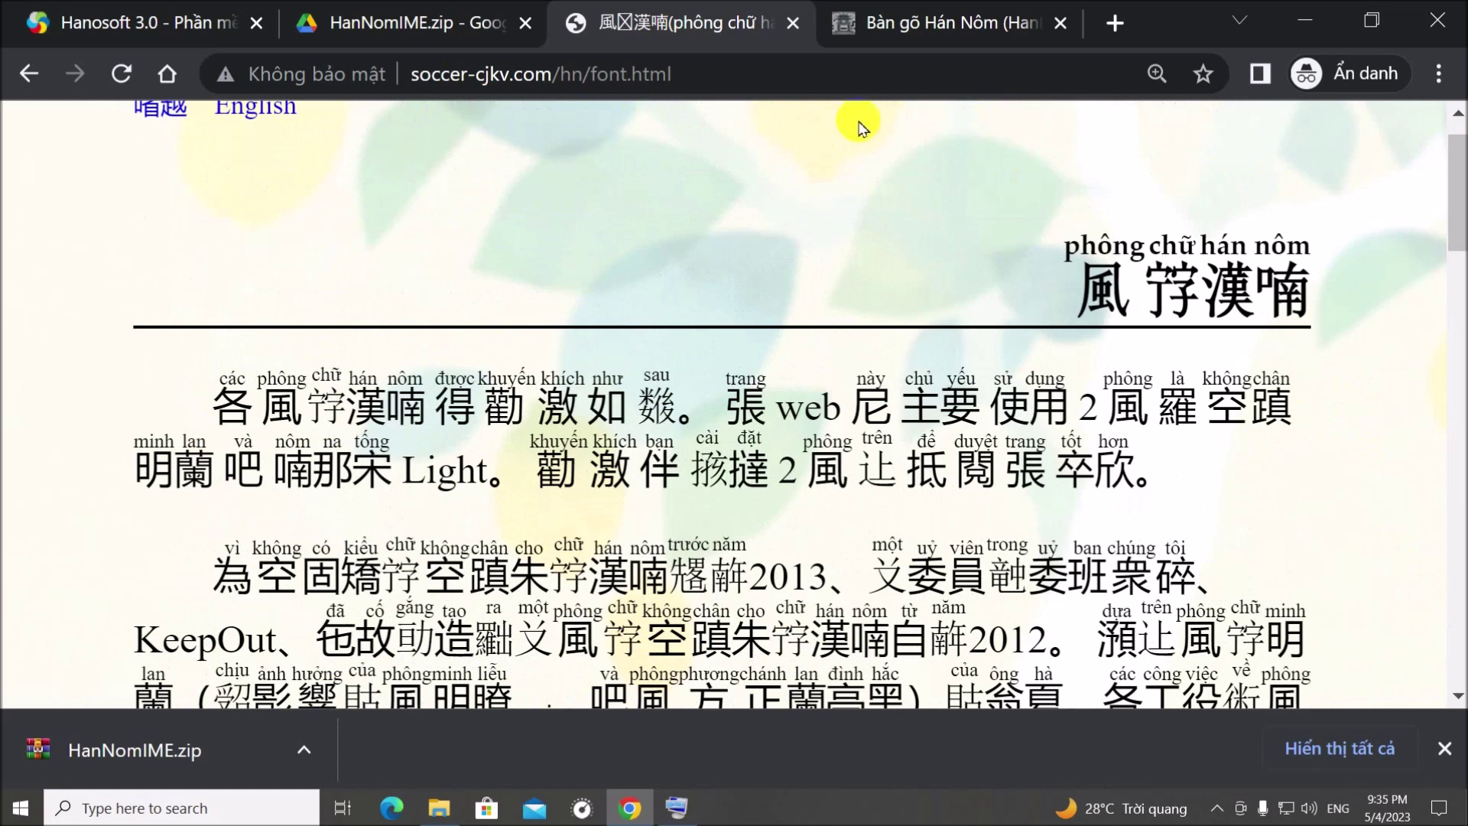
scroll(1422, 199, up, 1)
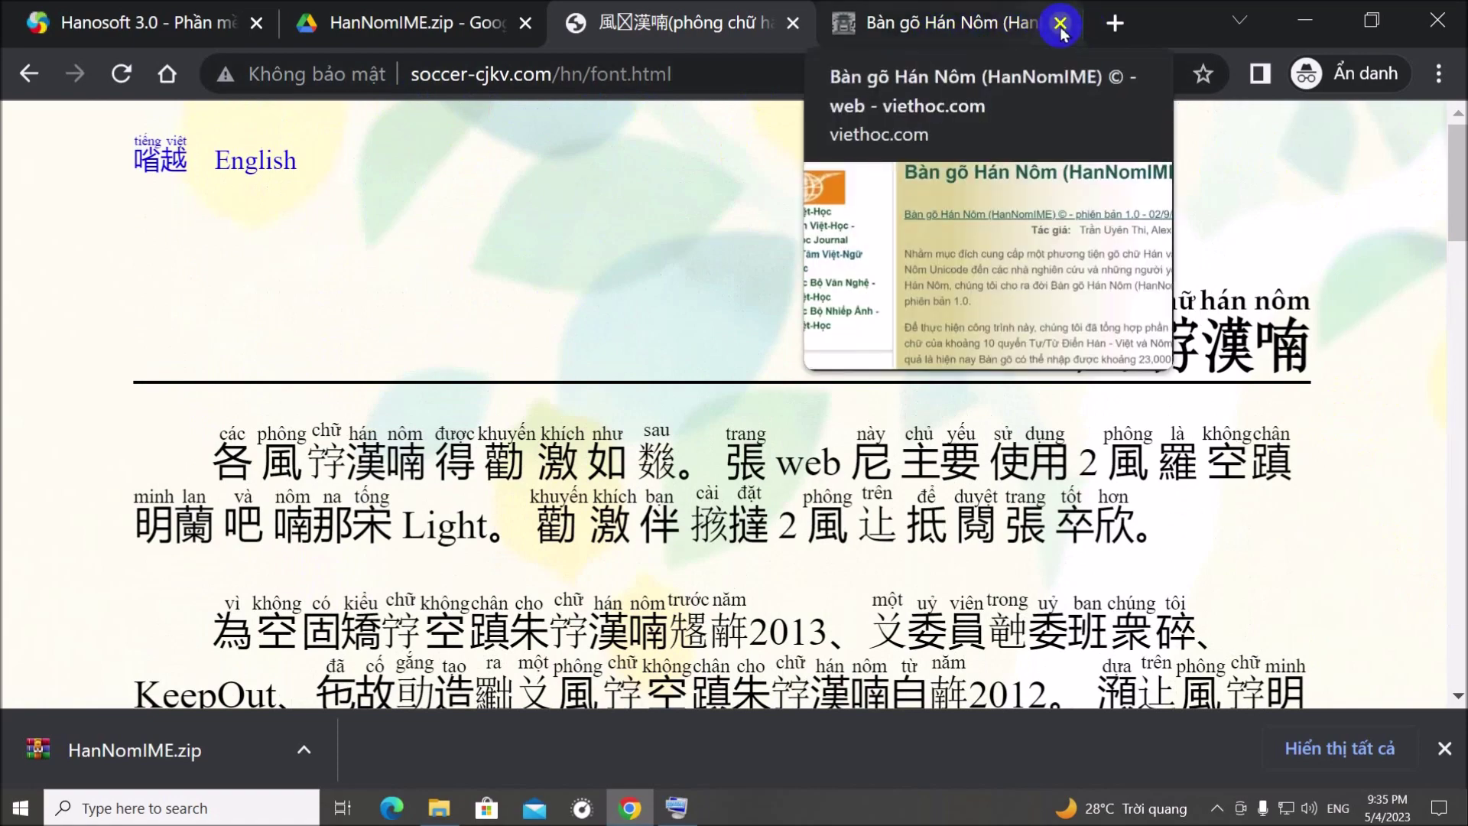
Minimize the browser and open the SETUP (F:) drive in File Explorer
click(1305, 22)
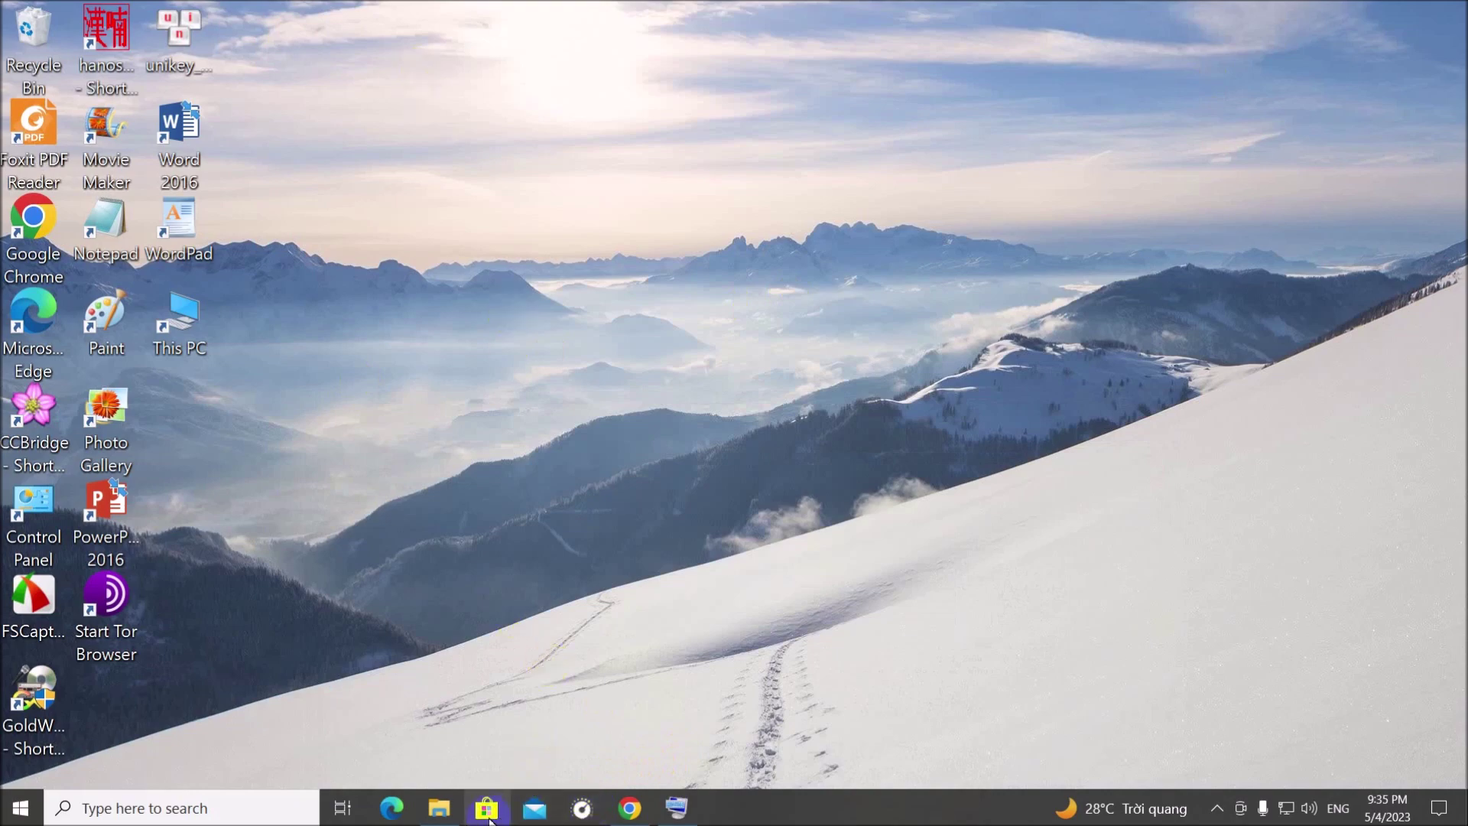
click(438, 810)
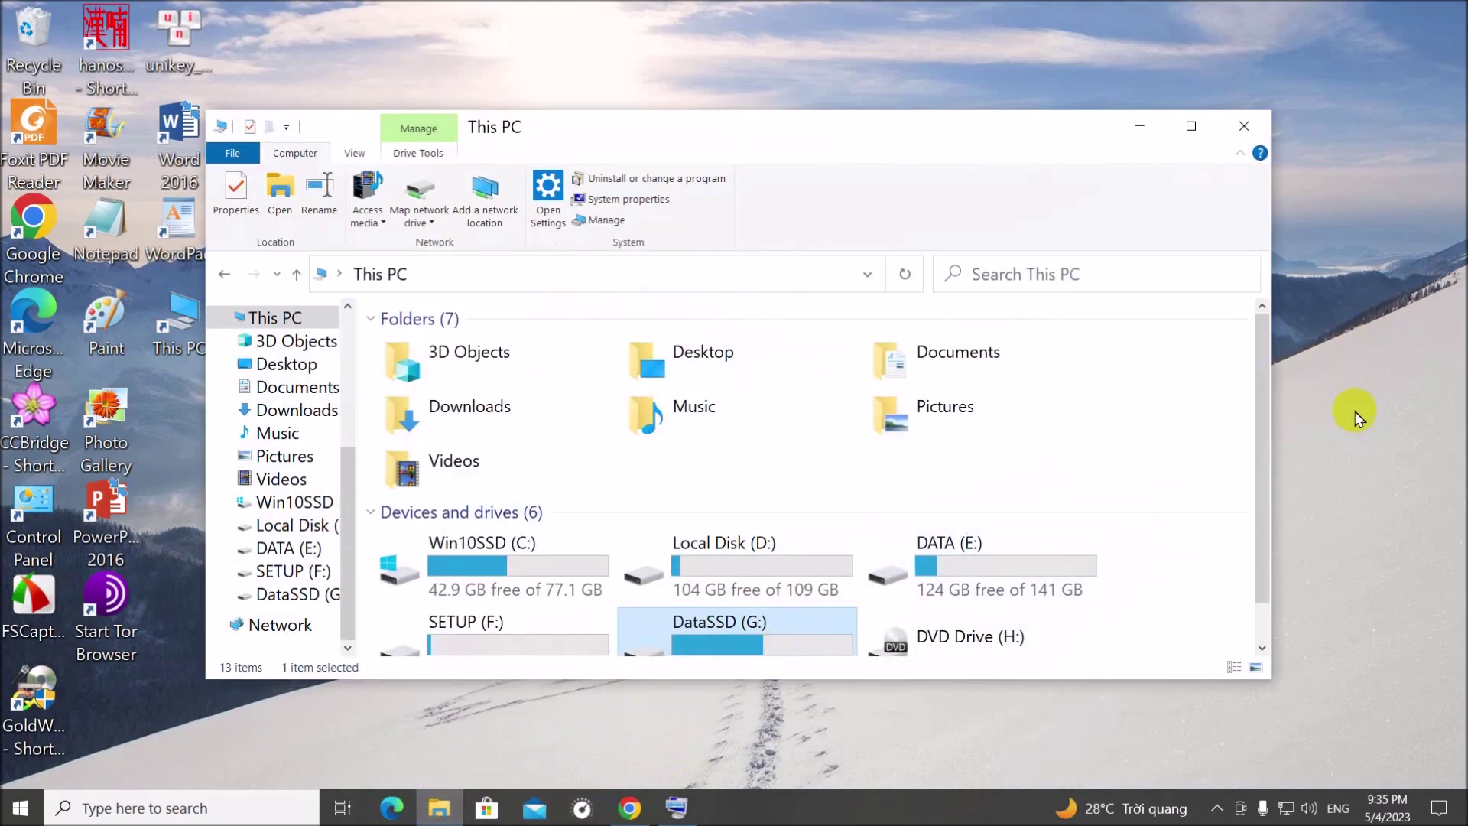
scroll(1251, 378, down, 2)
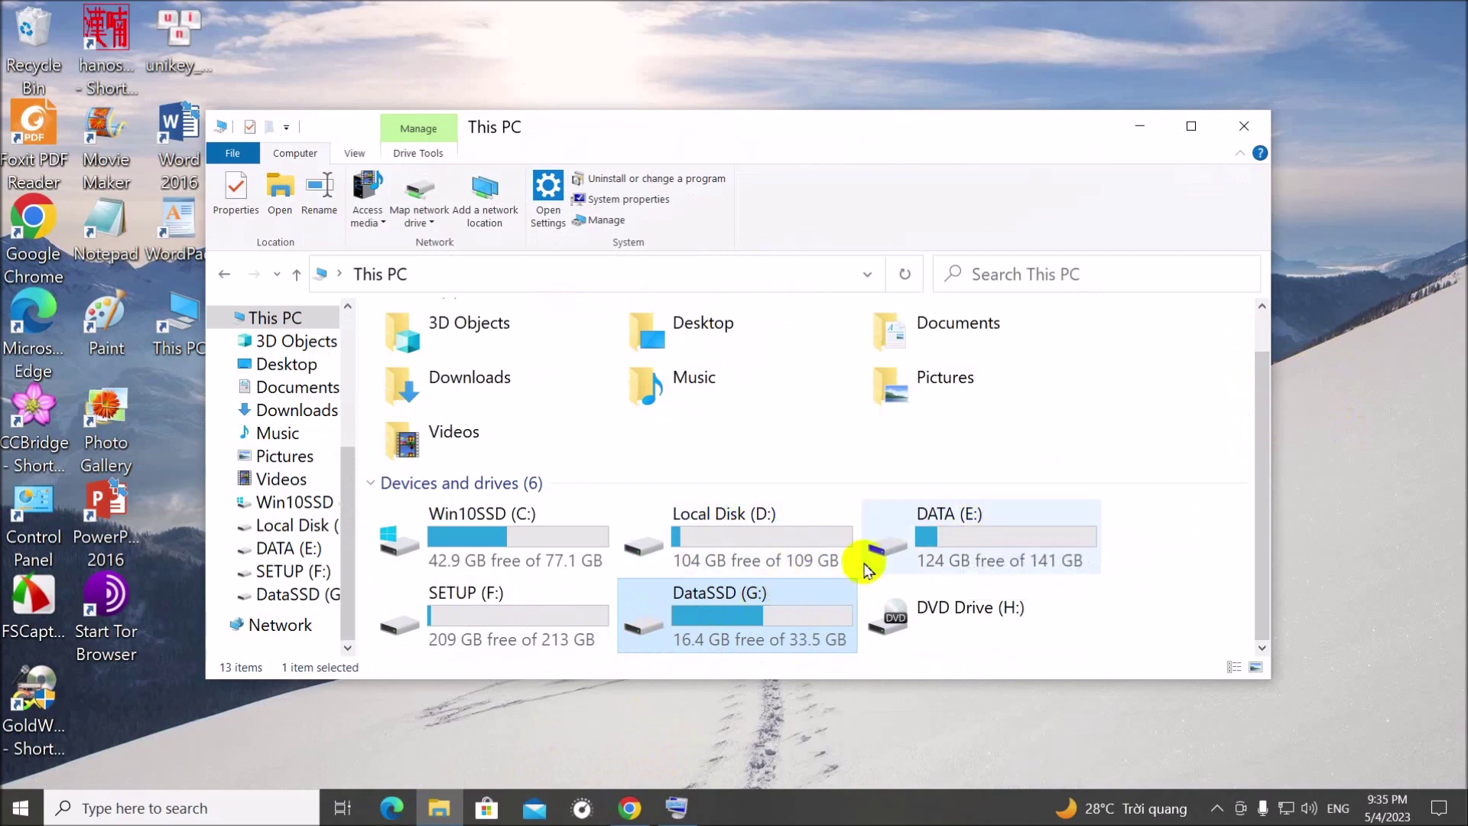
click(548, 618)
double_click(548, 617)
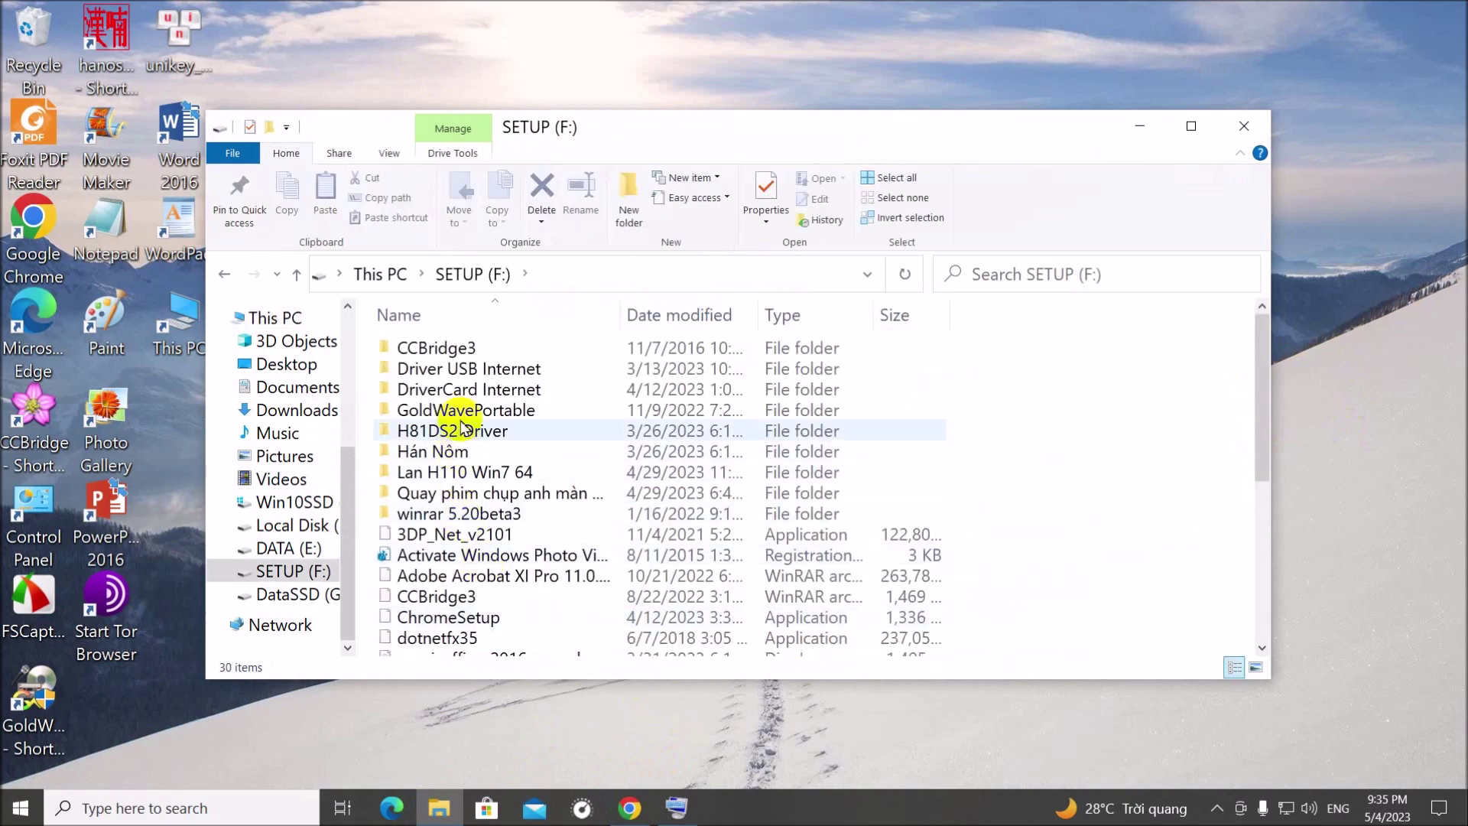
Open the Hán Nôm folder and copy the font files HAN NOM A, HAN NOM B and Han-Nom Kai 1.00
click(433, 459)
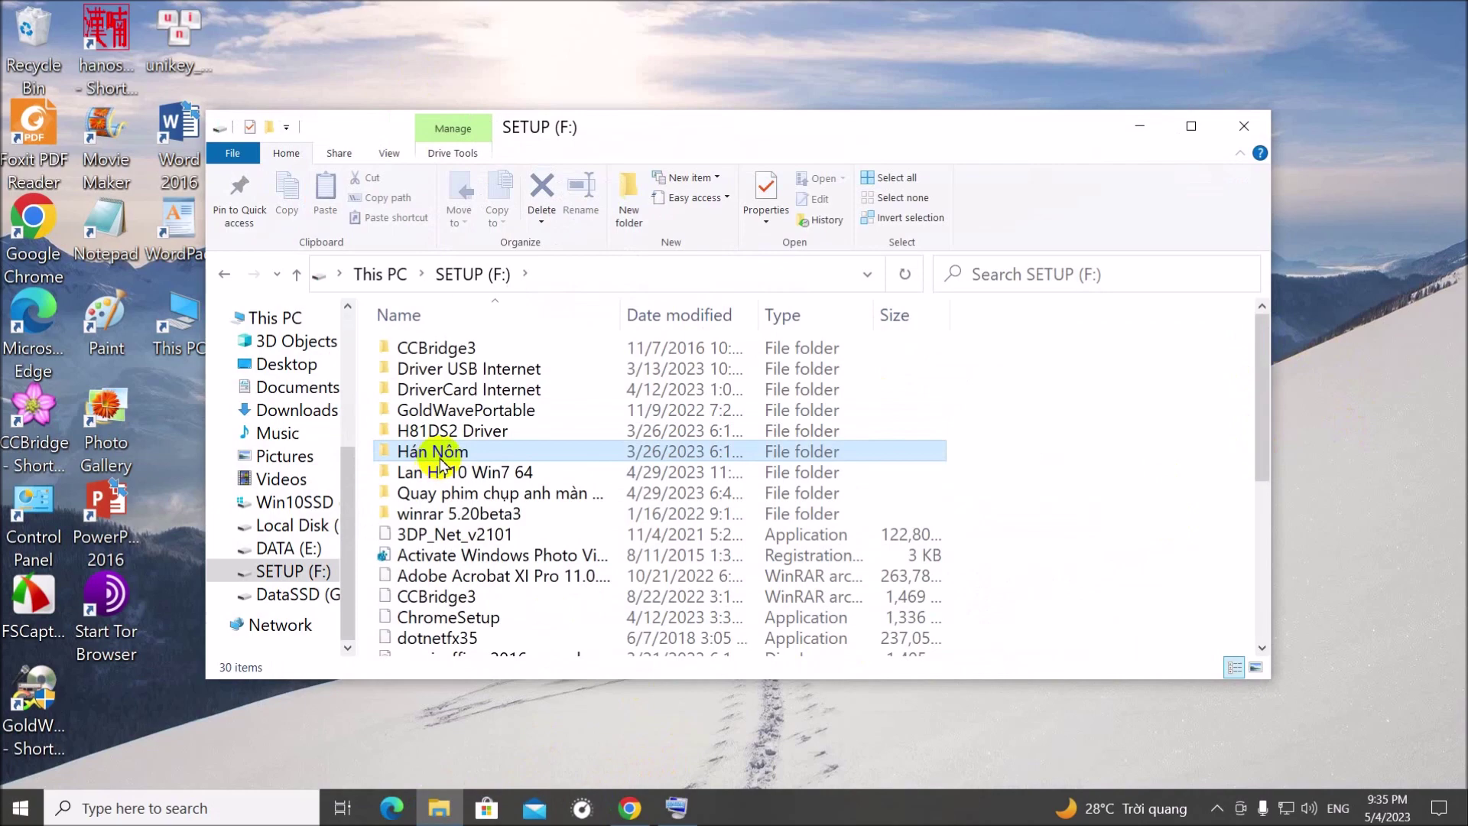
double_click(447, 459)
click(449, 452)
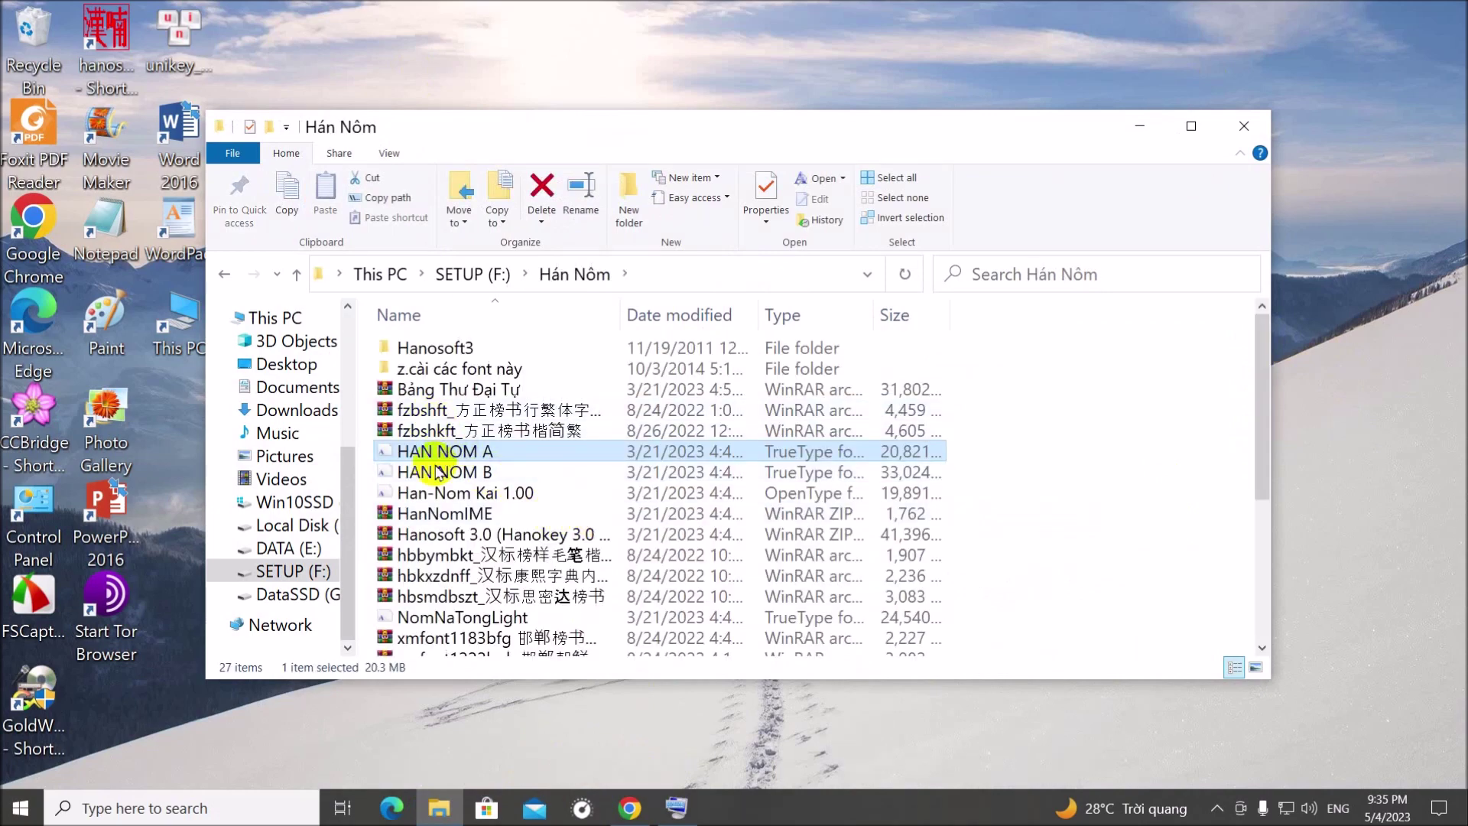
shift+click(428, 494)
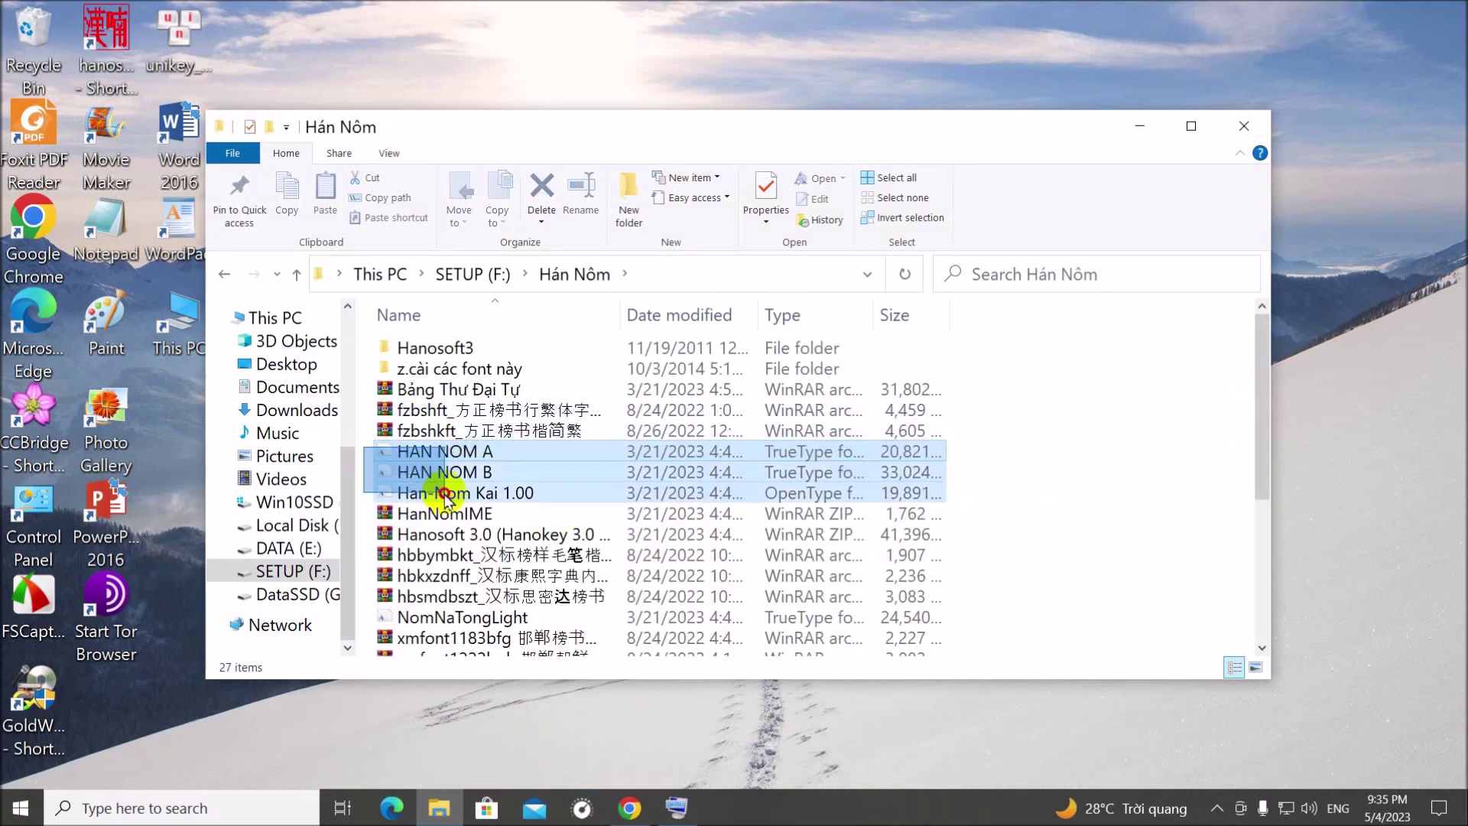
right_click(435, 481)
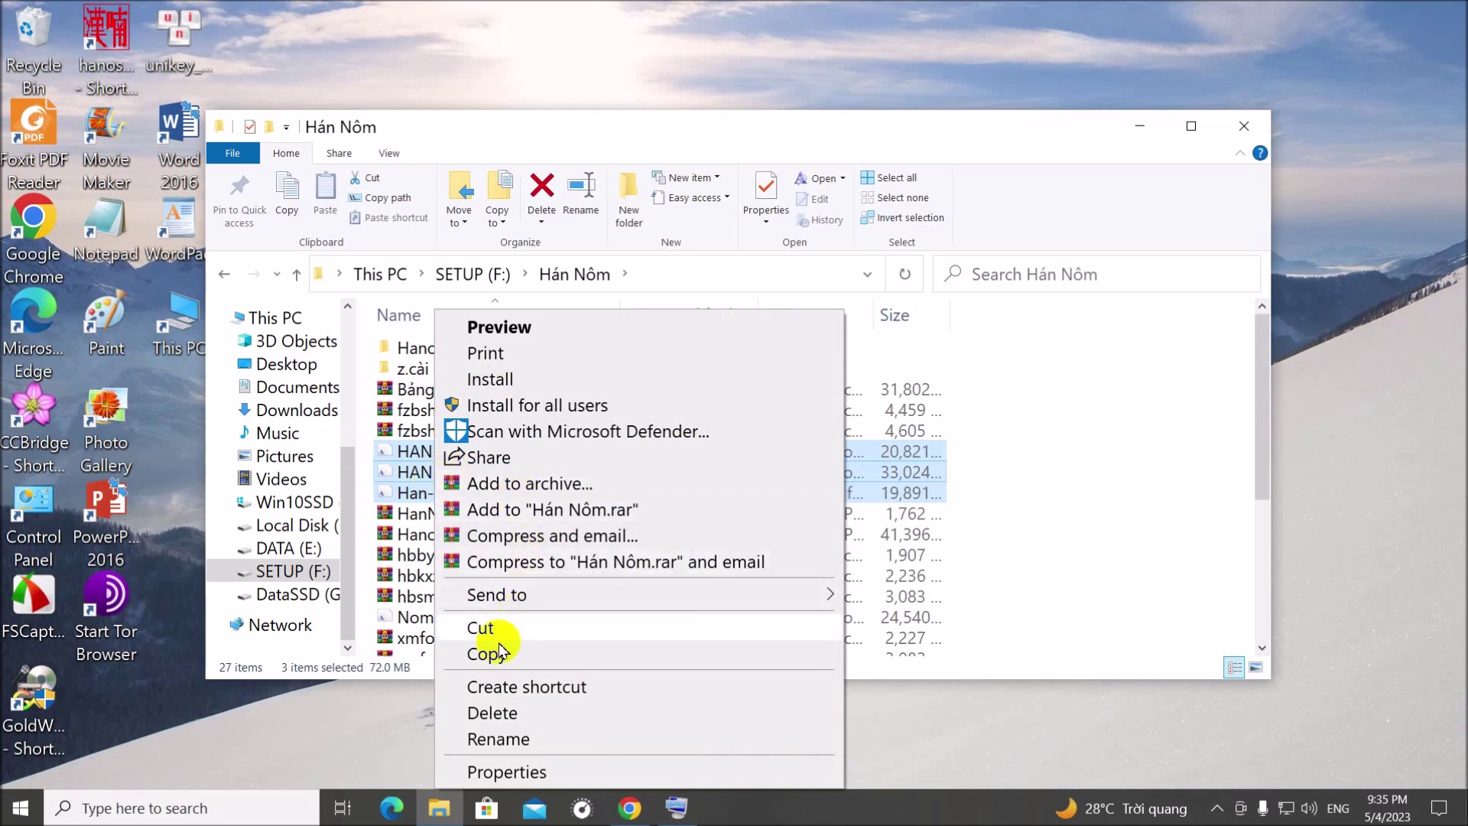
click(527, 654)
click(1097, 485)
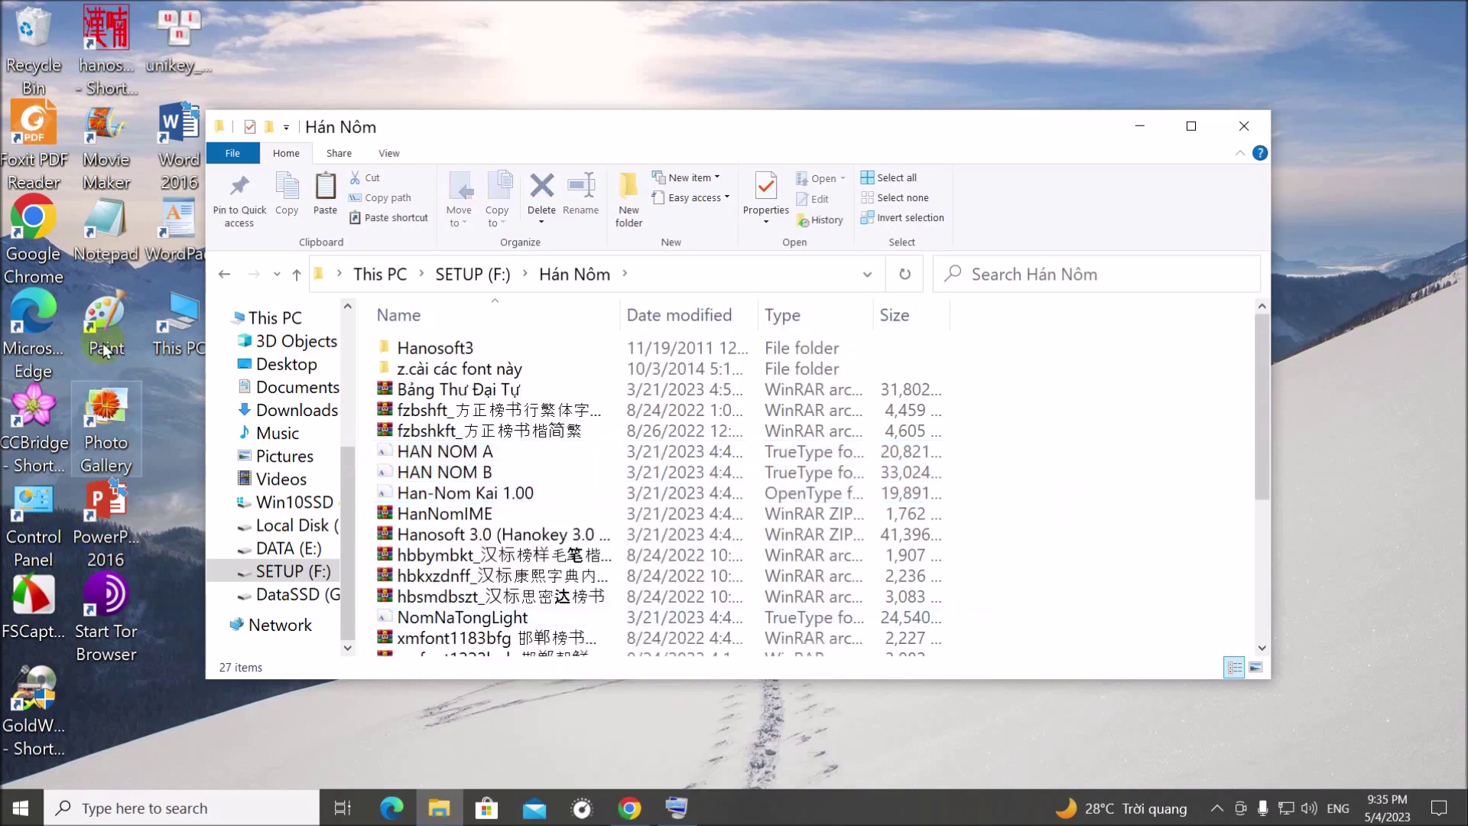
click(1143, 128)
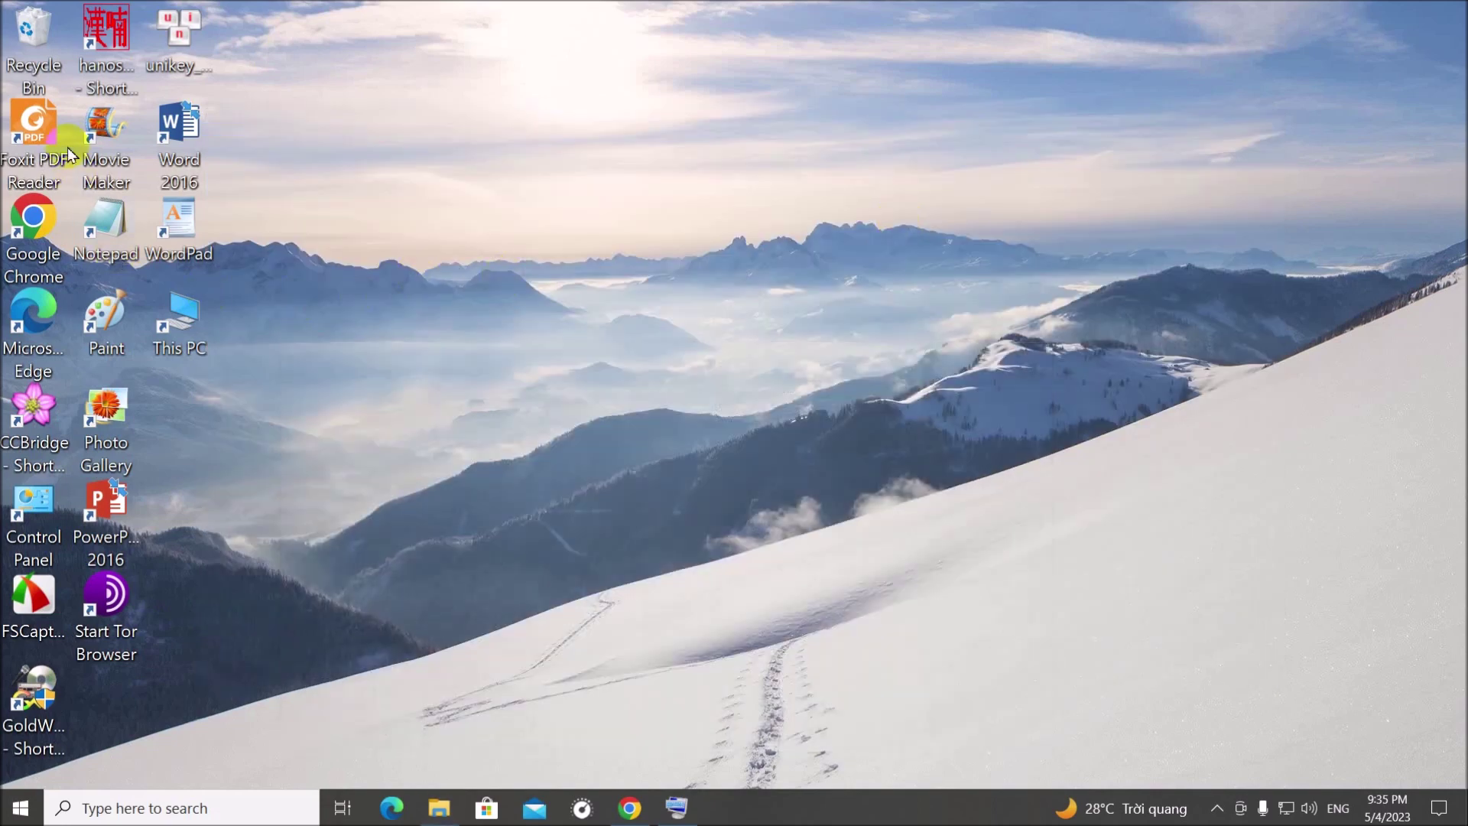
Open Control Panel from its desktop shortcut, close it, and reopen it from the Windows System program group
double_click(33, 497)
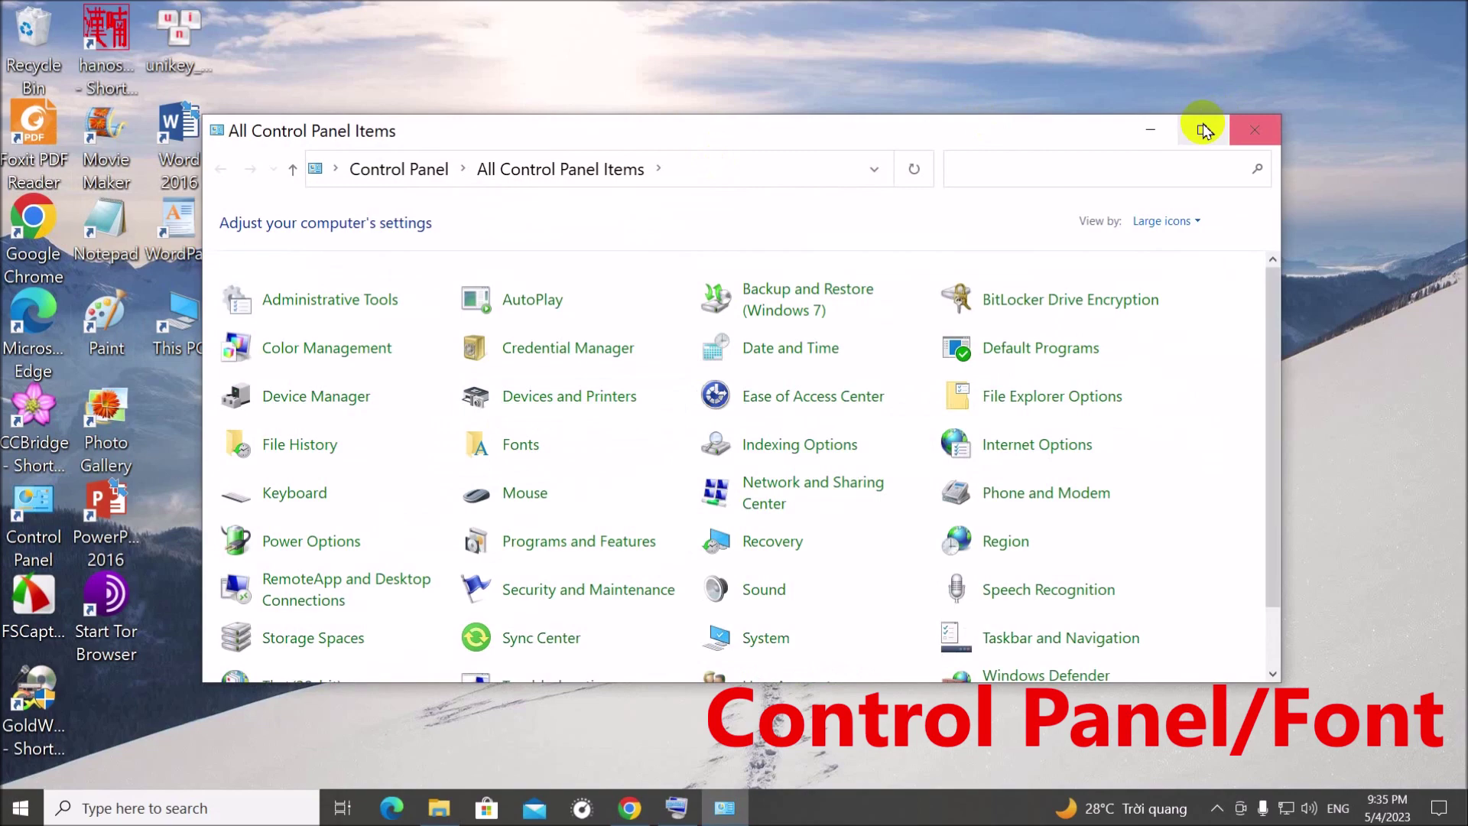
click(1257, 128)
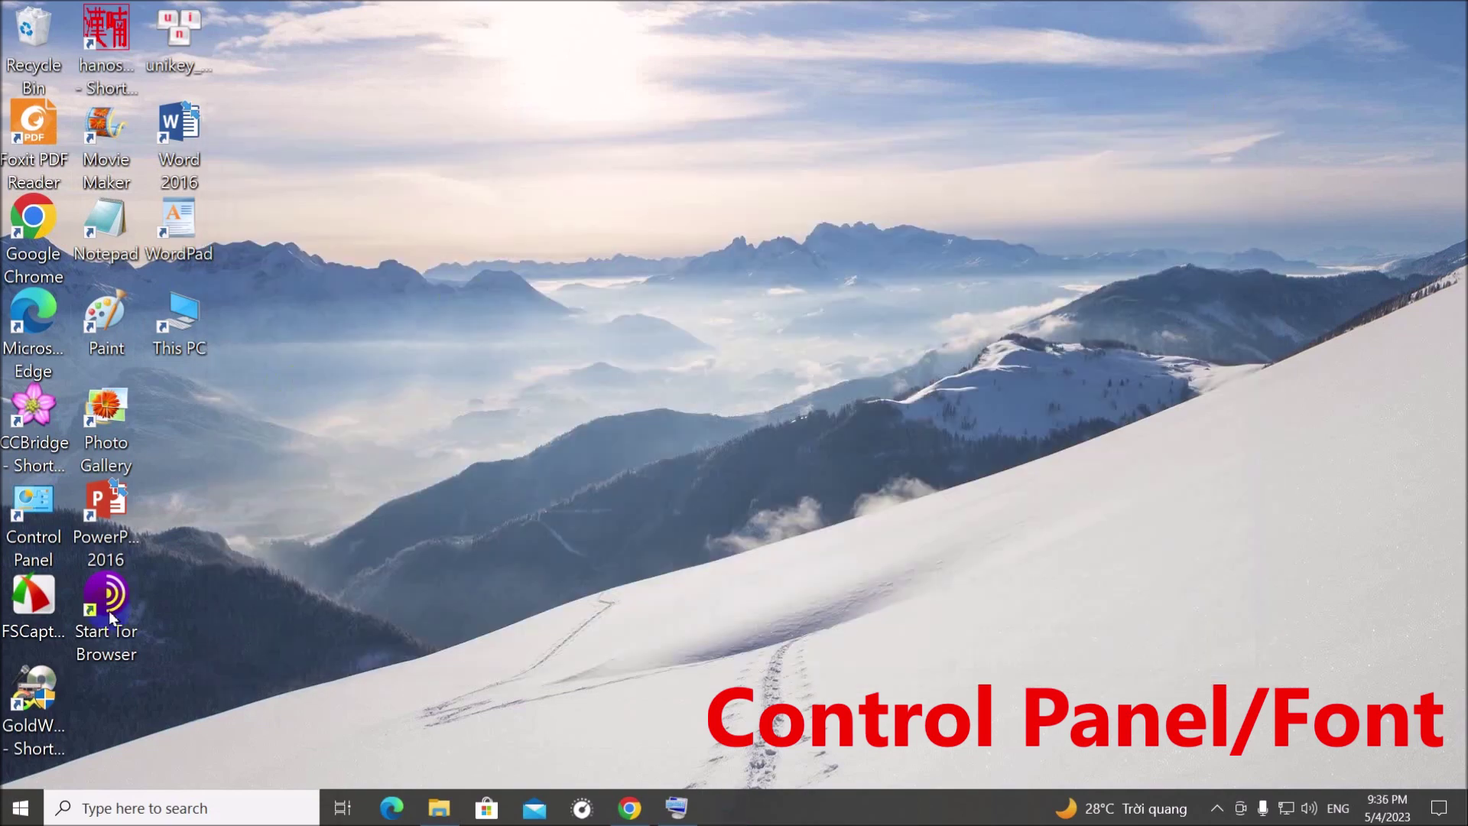
click(19, 810)
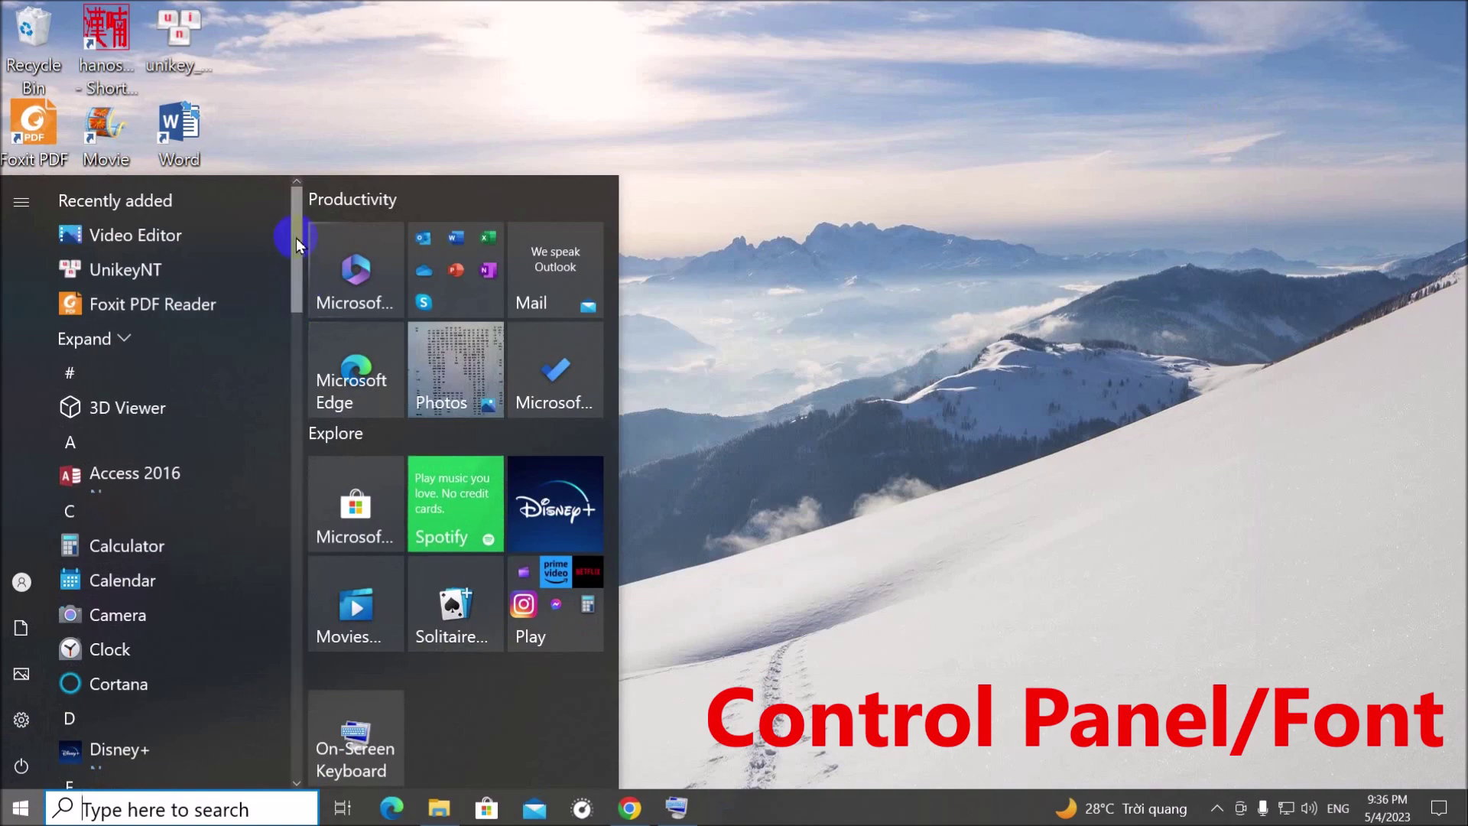
drag(296, 243, 294, 715)
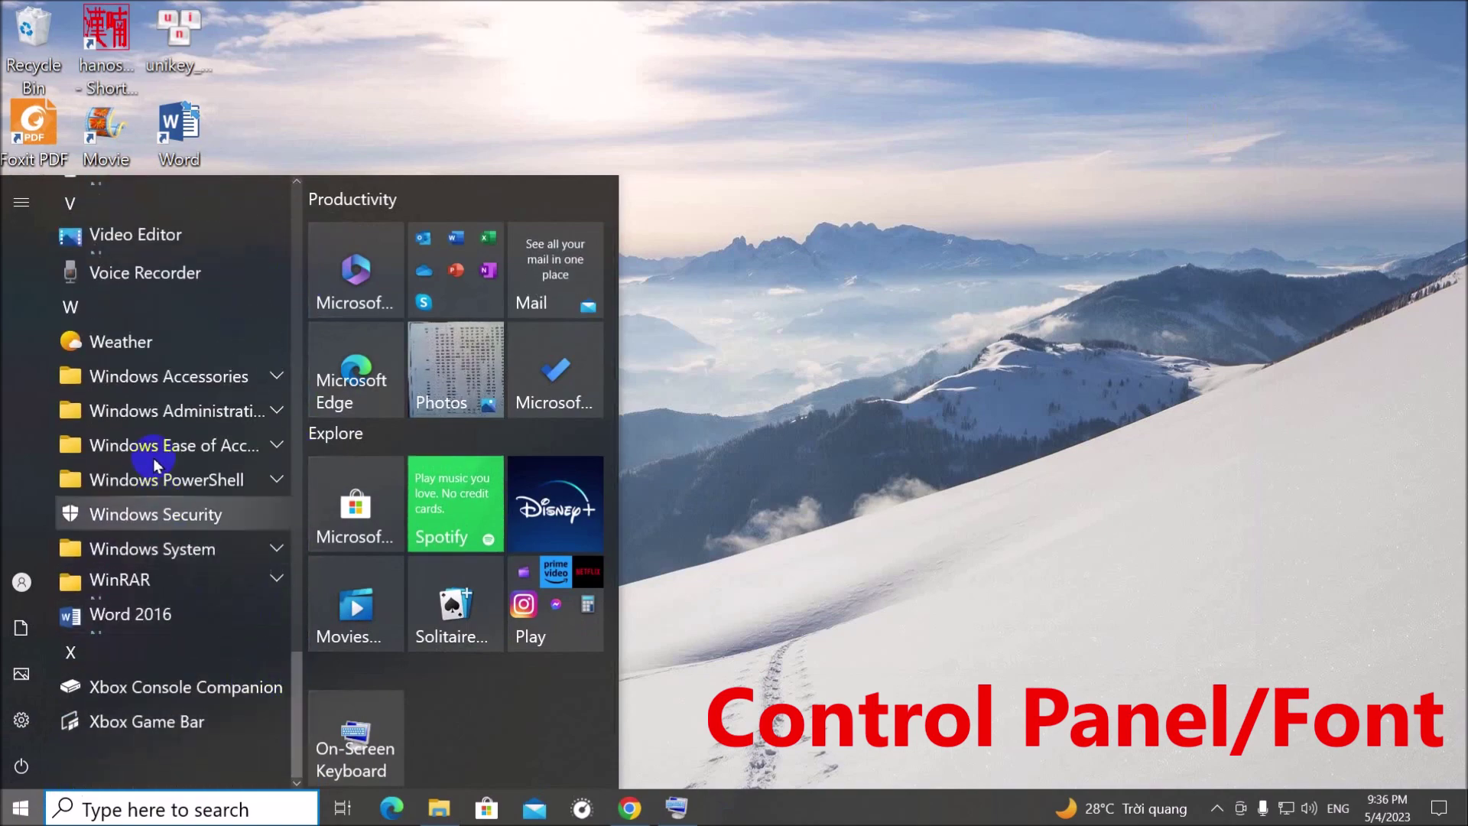
click(275, 549)
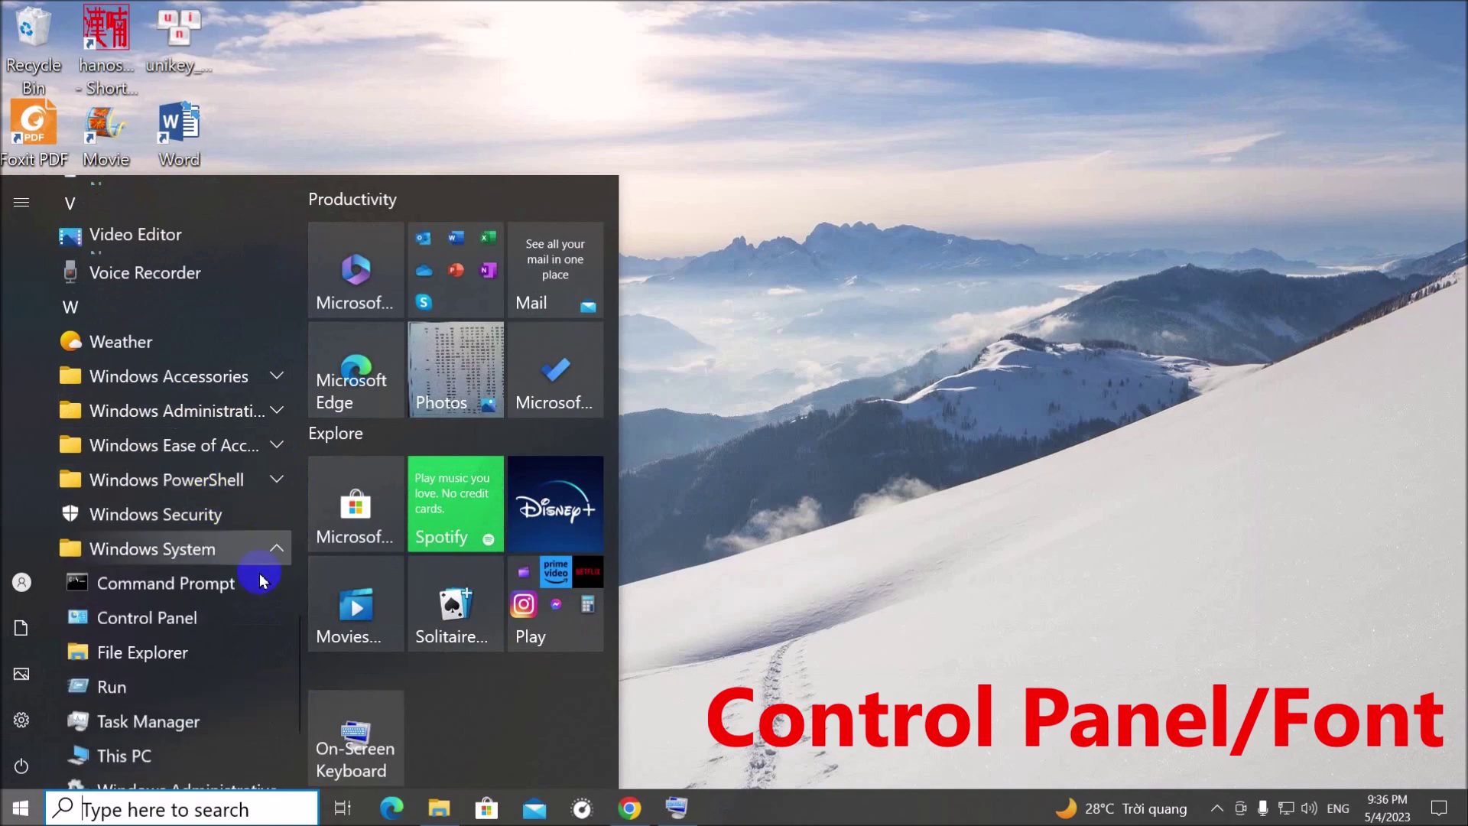
click(145, 621)
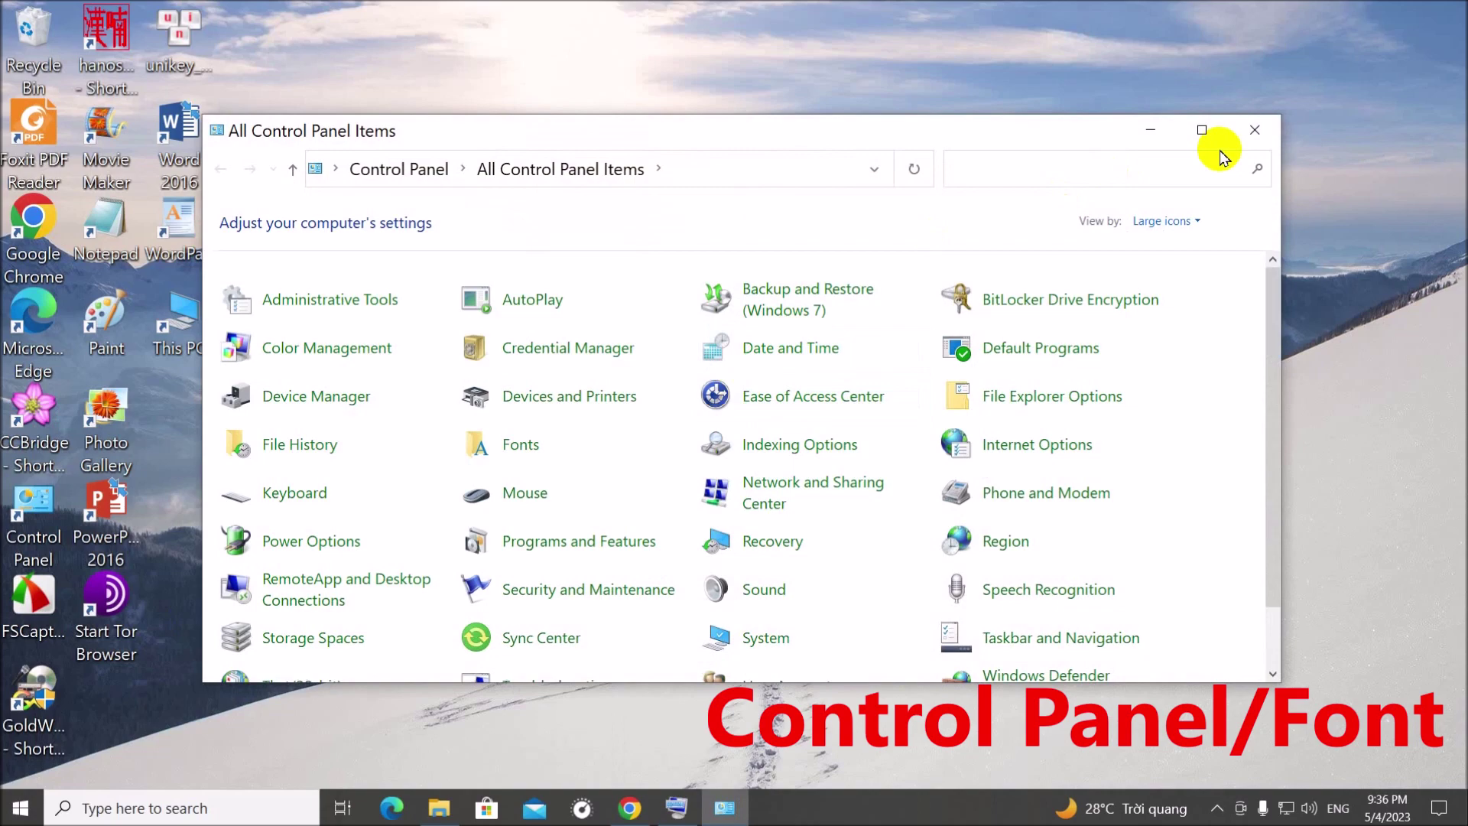
View the installed fonts in Control Panel's Fonts folder and return to the full list of Control Panel items
scroll(1264, 358, down, 2)
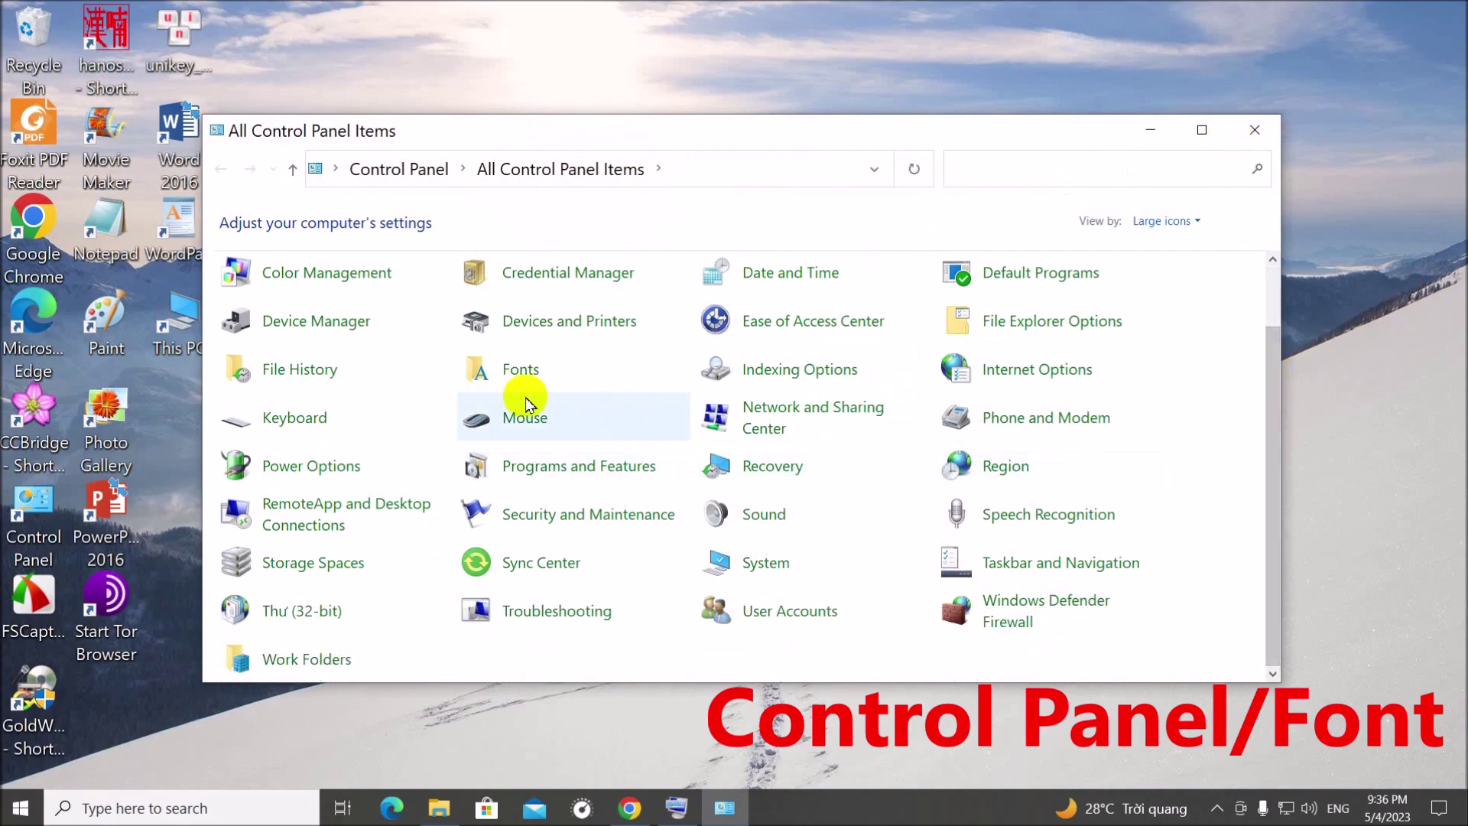
click(525, 372)
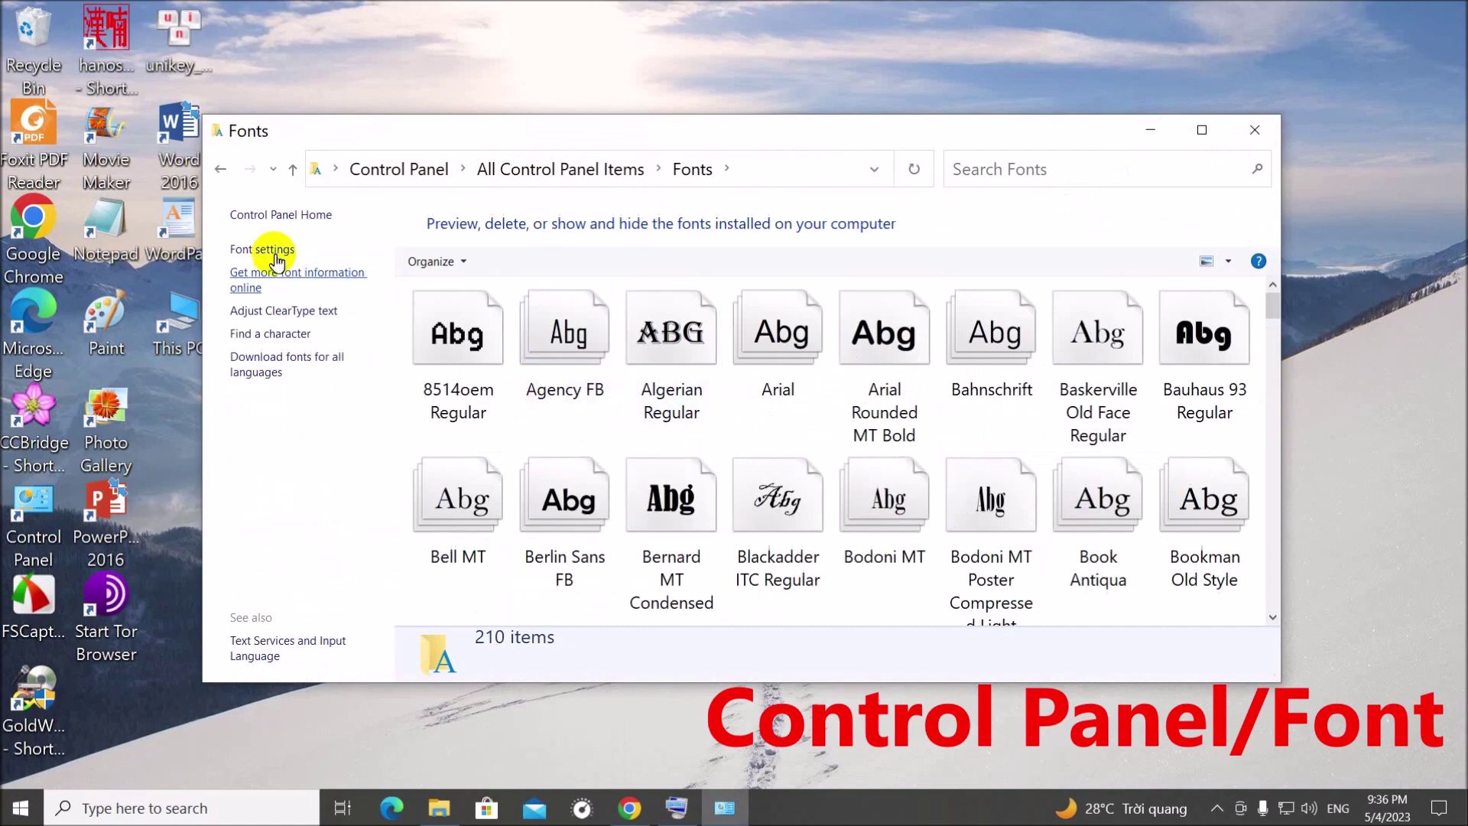
click(220, 169)
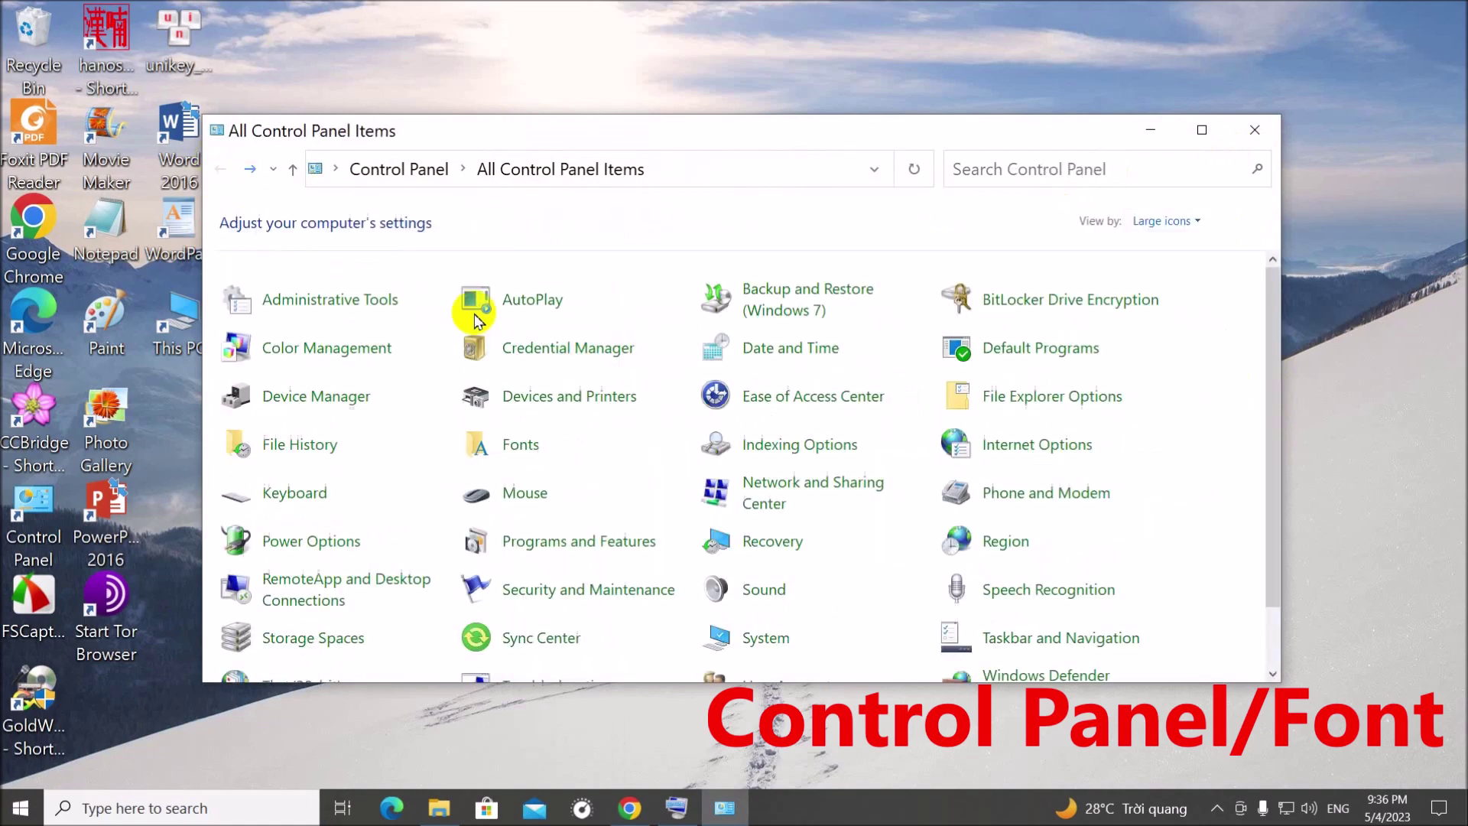
Bring up the paste option for the Fonts folder, dismiss it, and close Device Manager and Control Panel
right_click(502, 434)
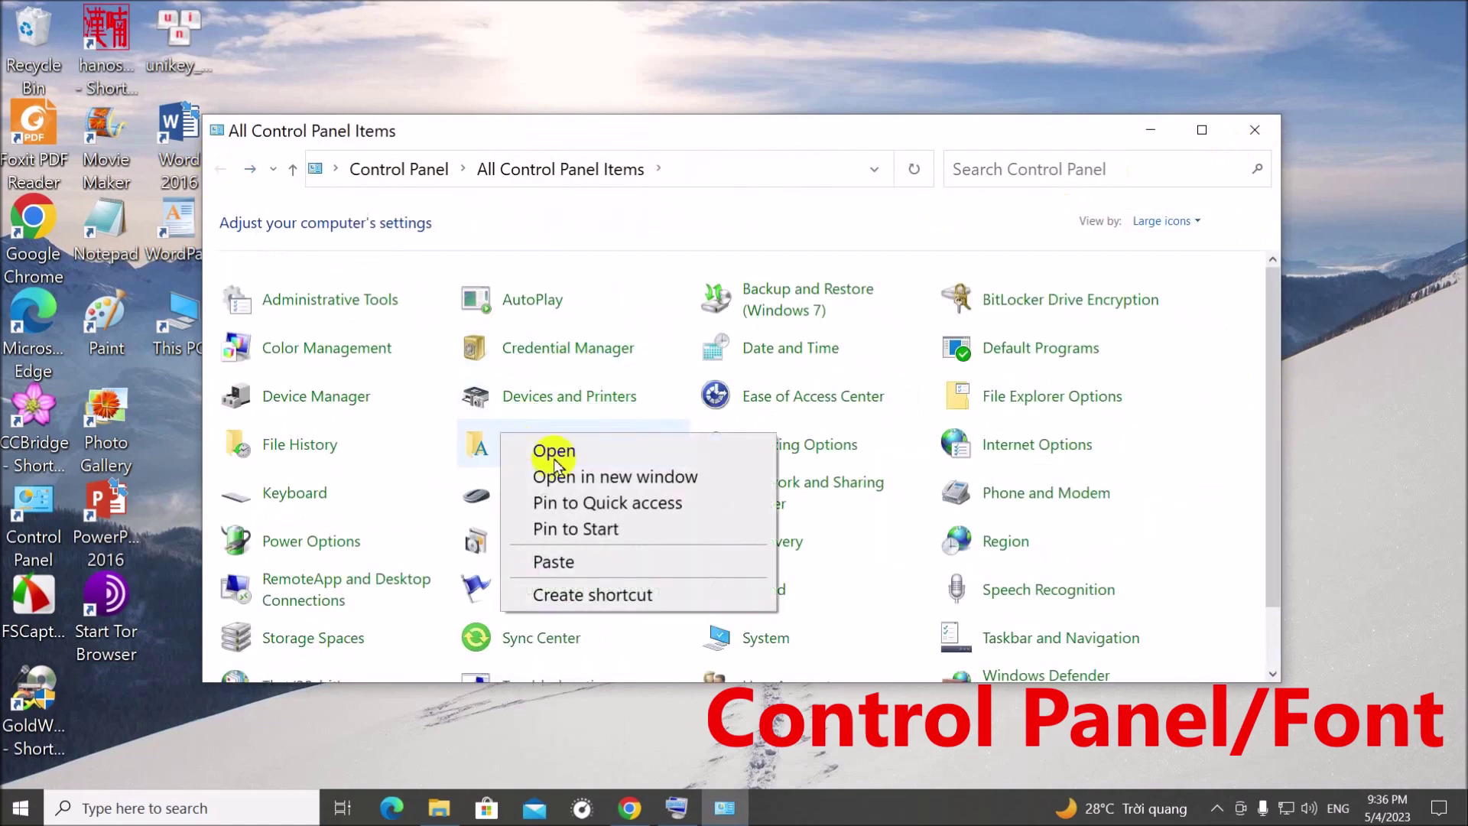
click(442, 410)
click(435, 386)
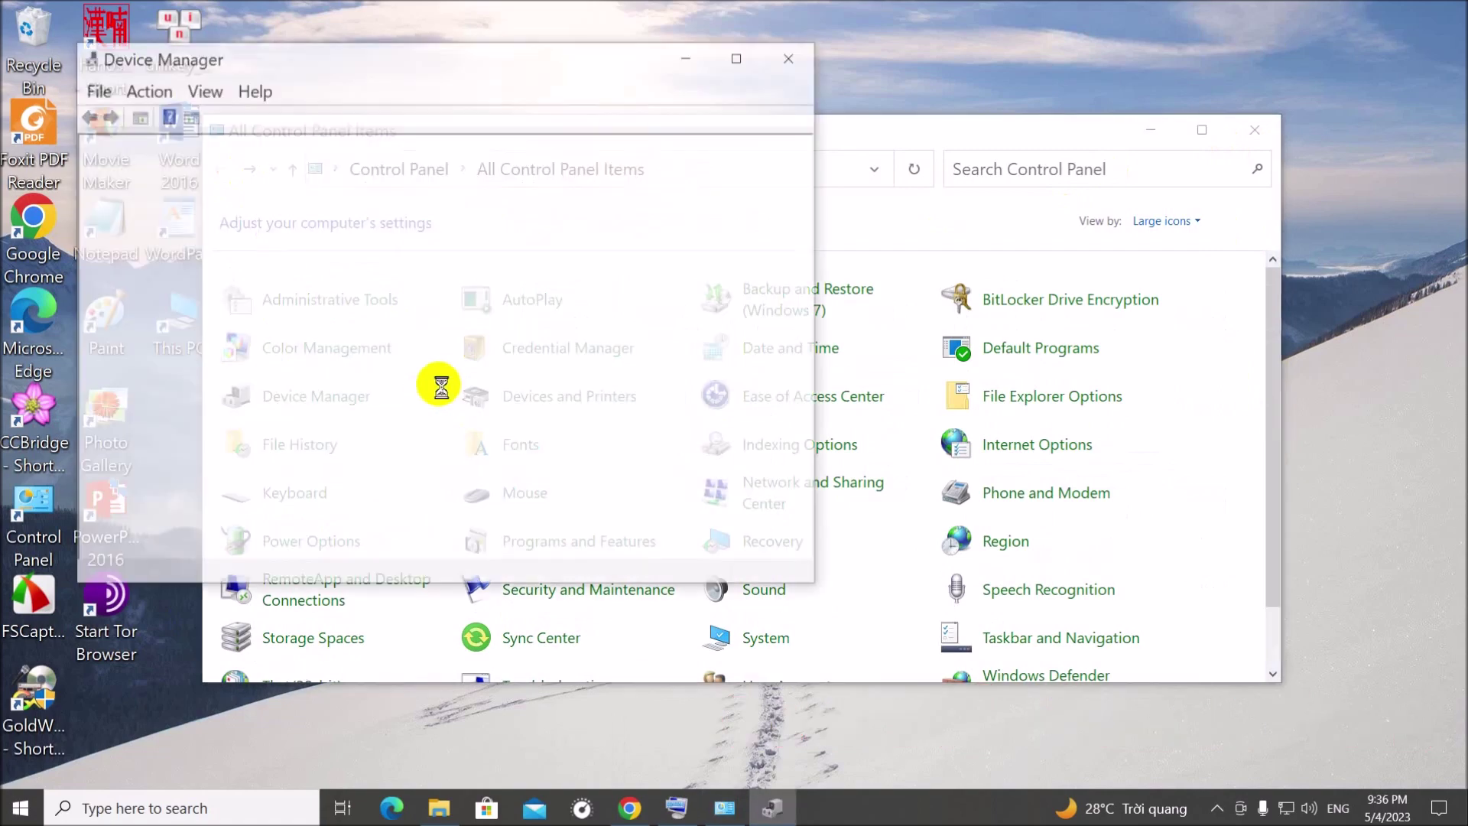
click(793, 57)
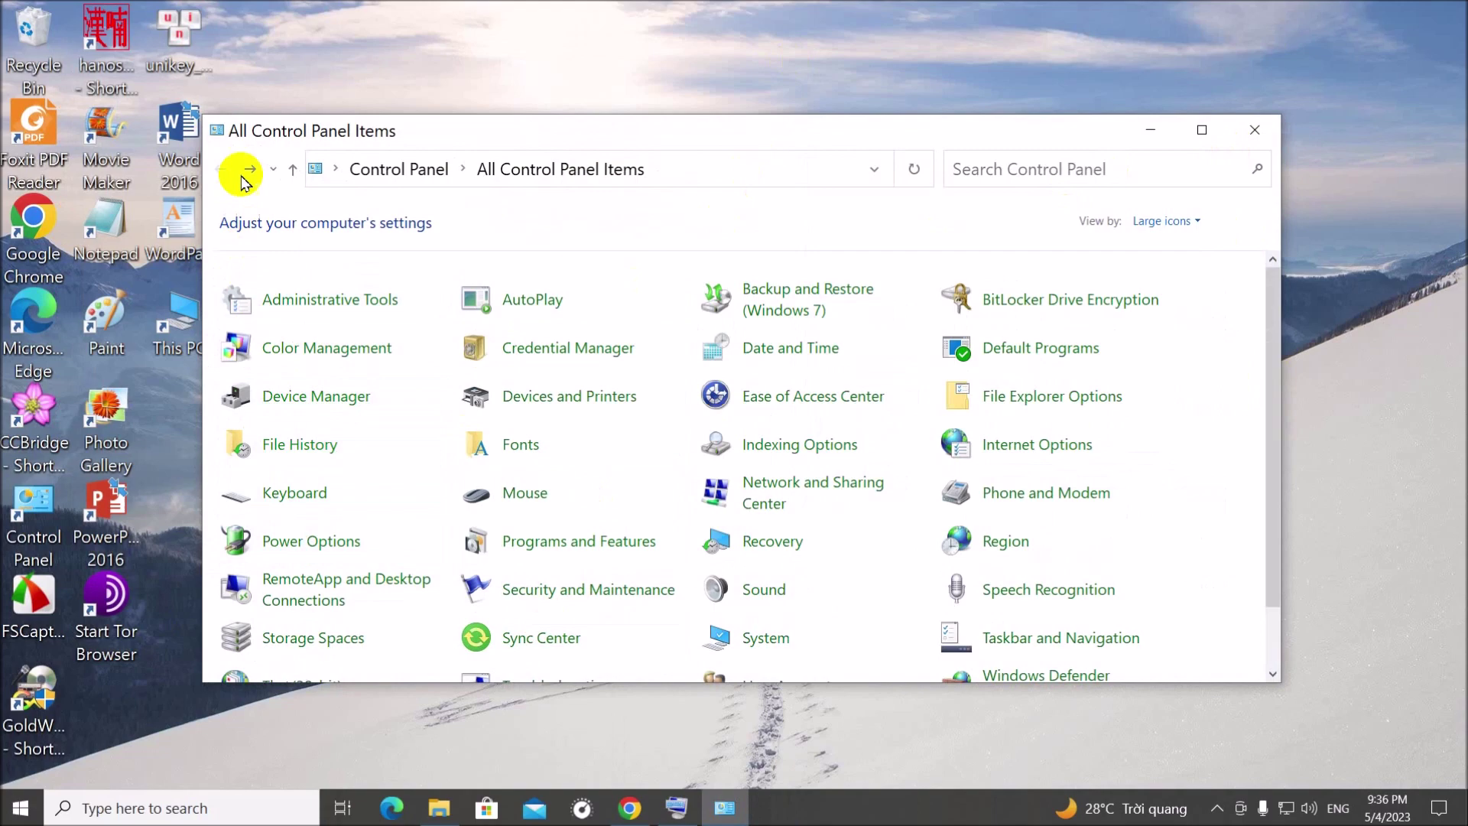
click(1254, 128)
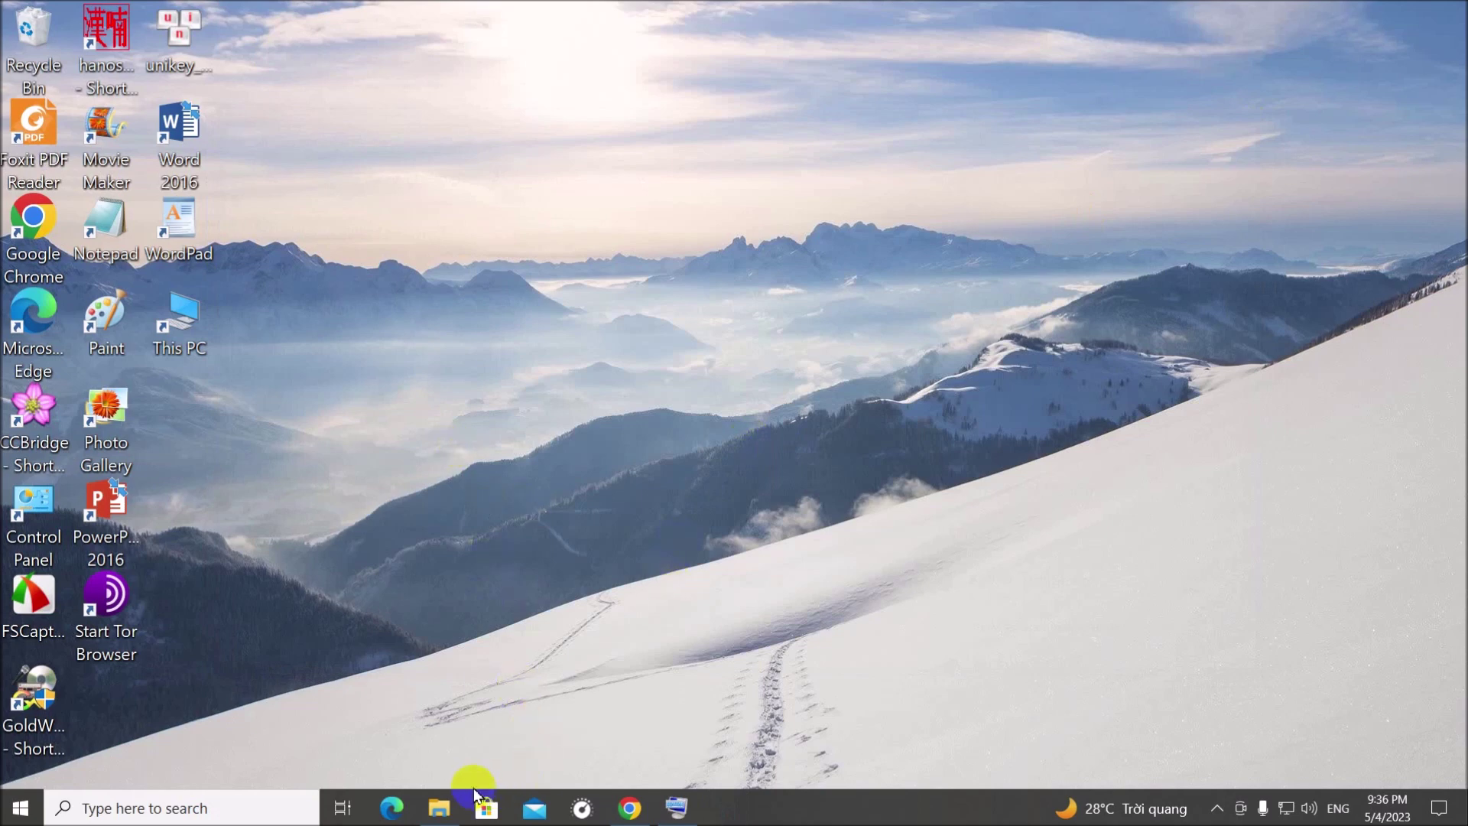
Return to File Explorer and extract the HanNomIME archive directly into the Downloads folder
click(441, 808)
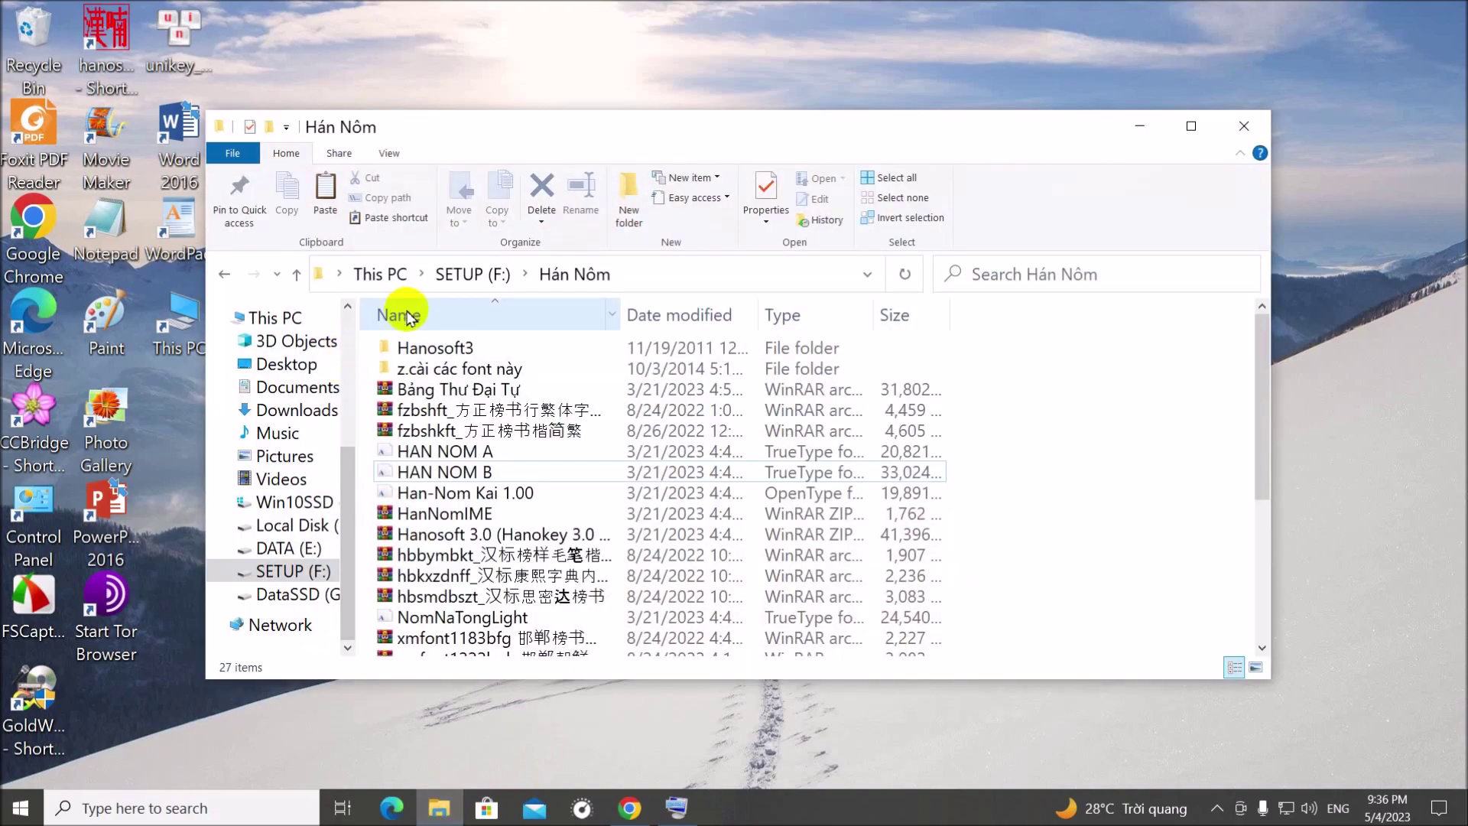
click(292, 408)
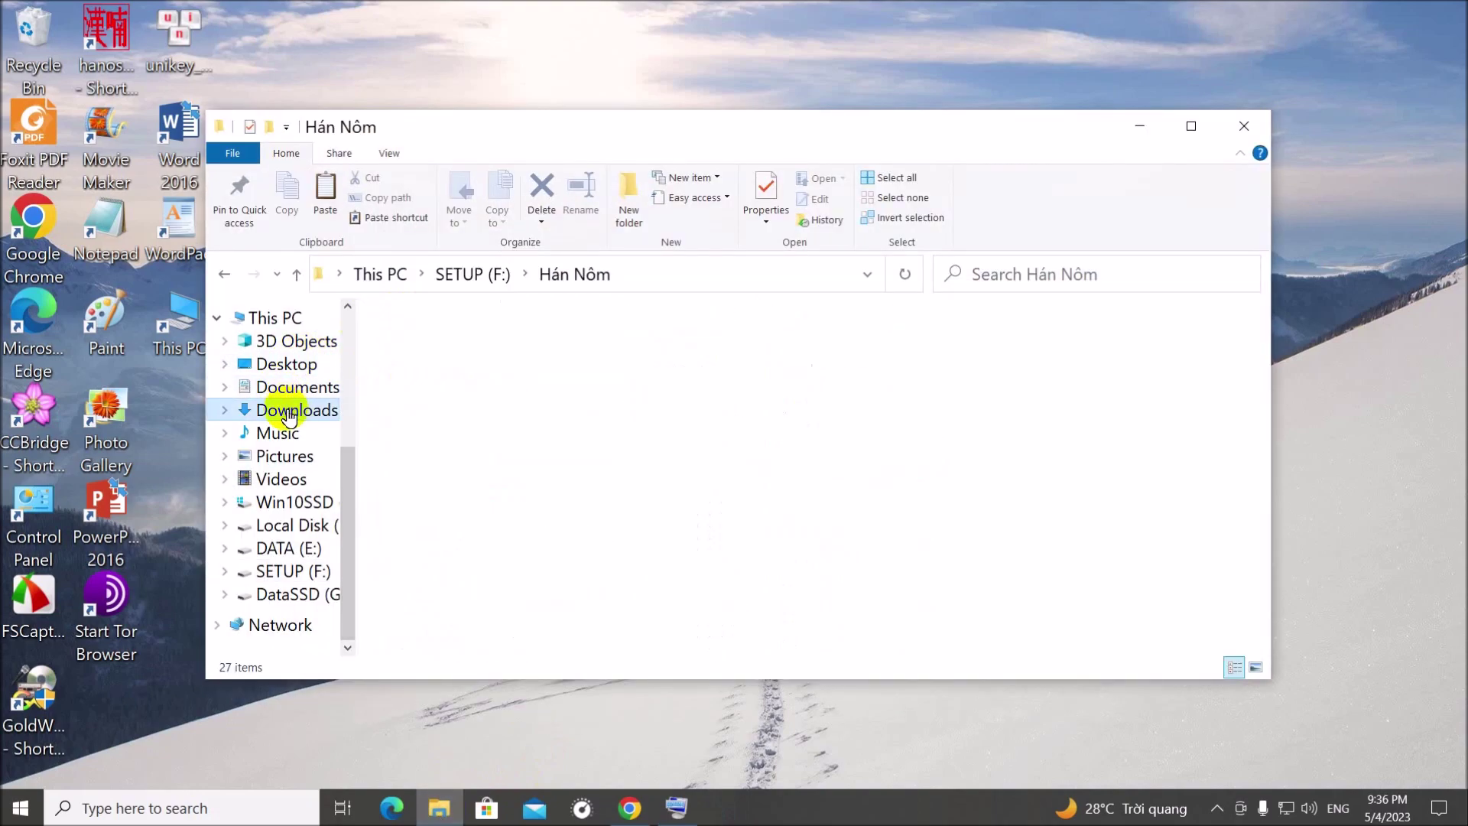
right_click(419, 380)
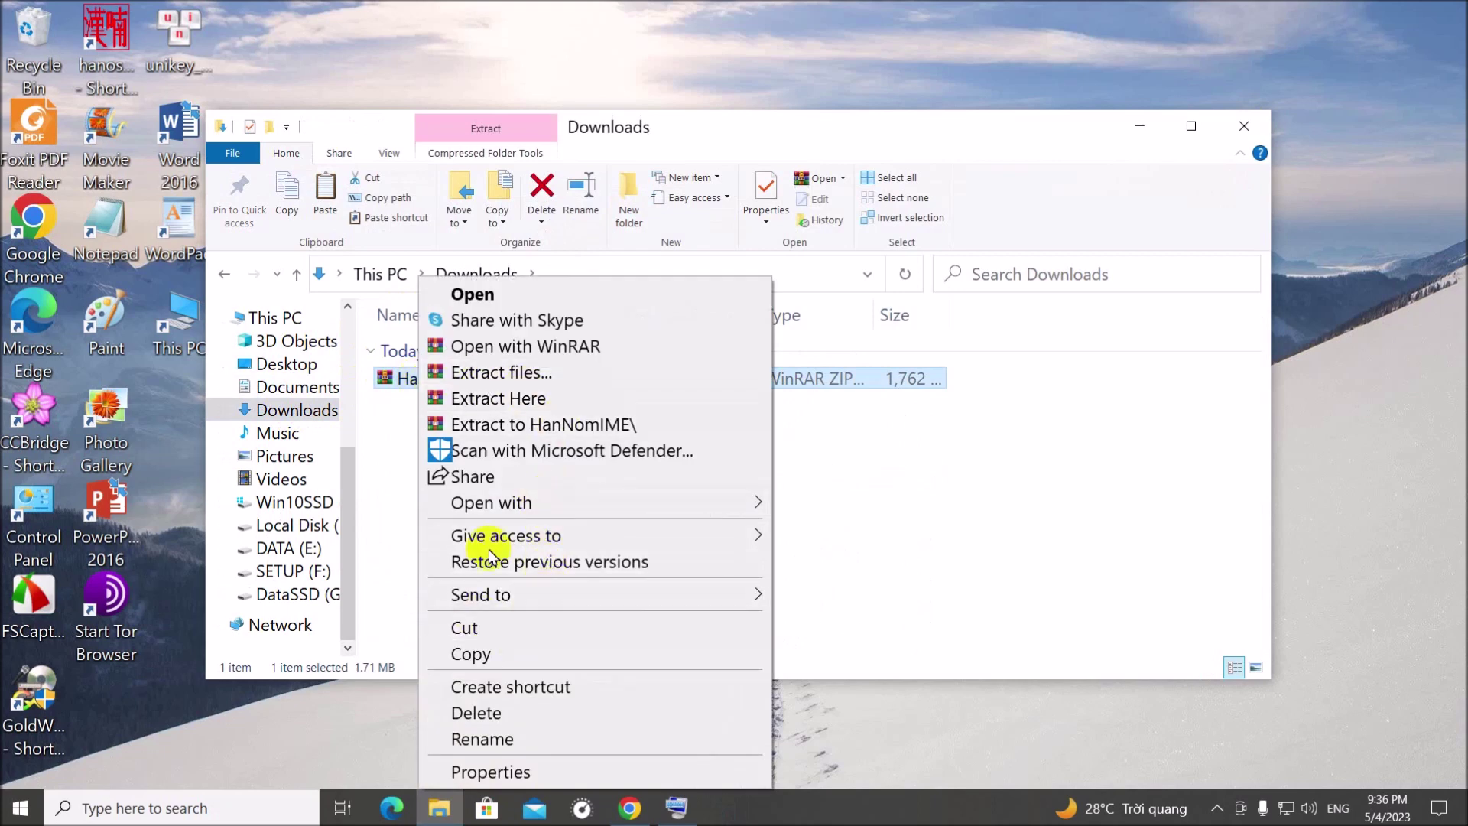
click(505, 396)
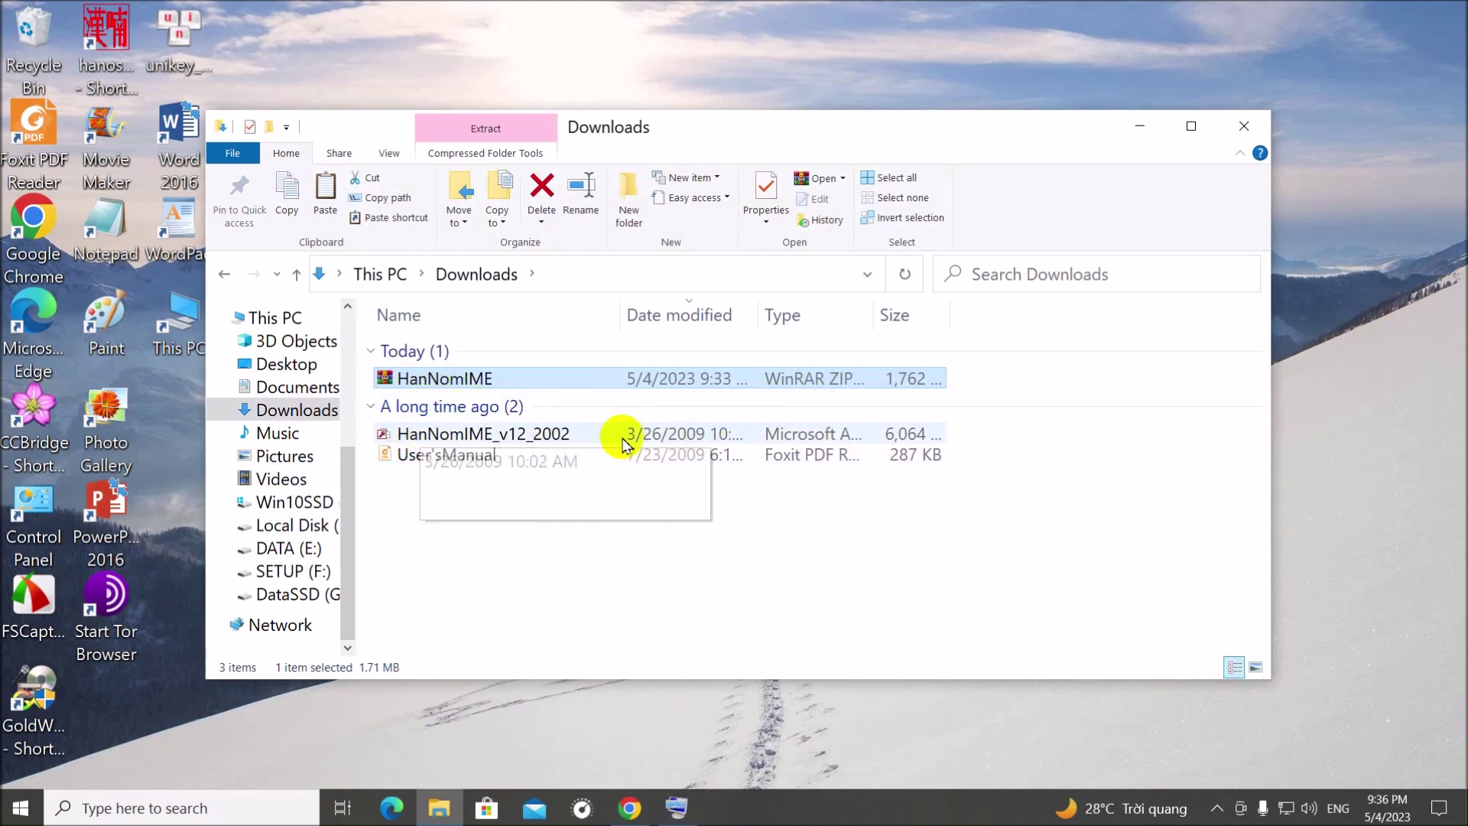
Copy the HanNomIME_v12_2002 Access file from Downloads to the desktop
right_click(435, 433)
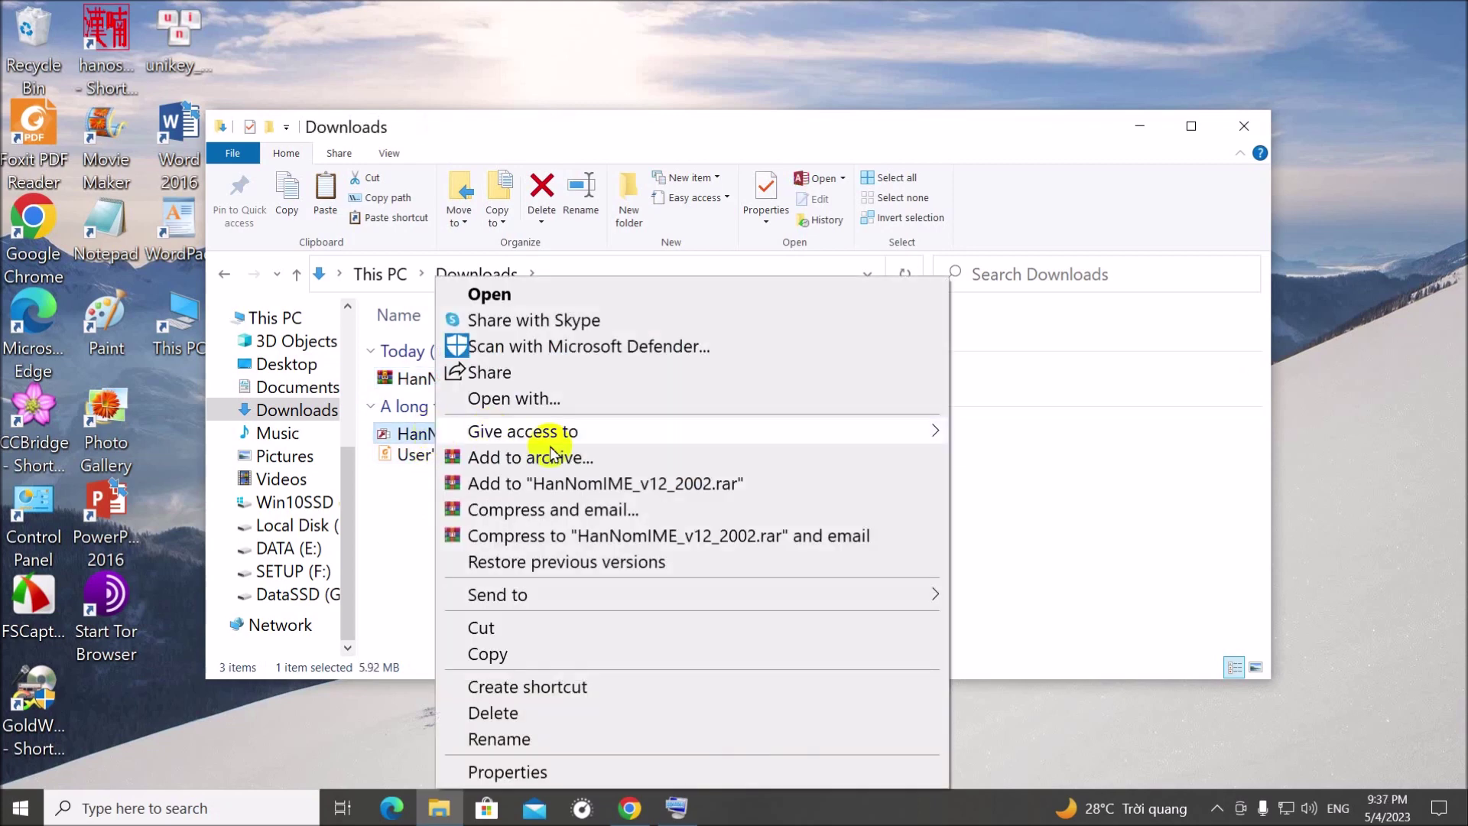
click(496, 653)
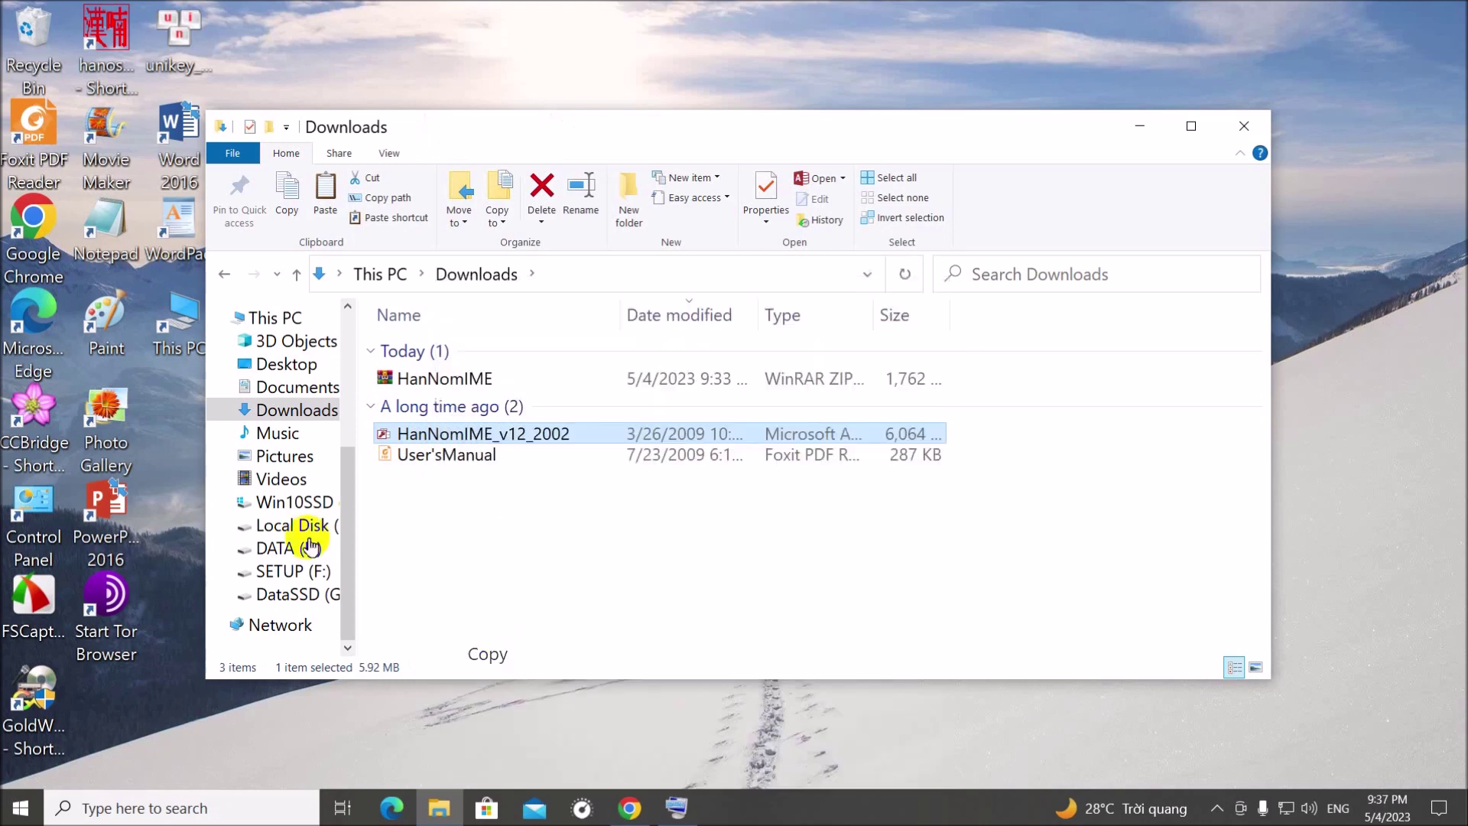
right_click(176, 425)
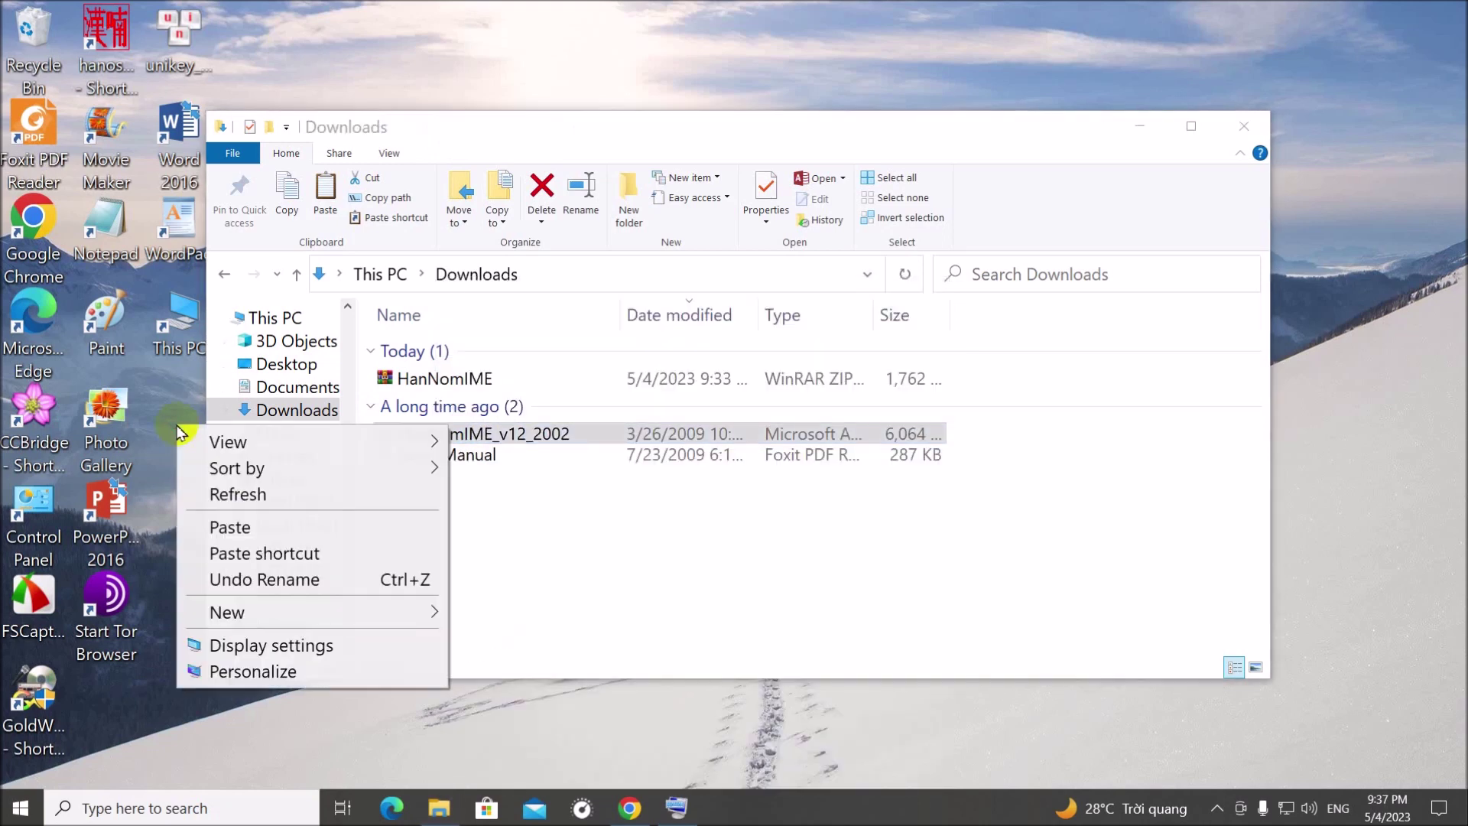
click(261, 533)
click(593, 554)
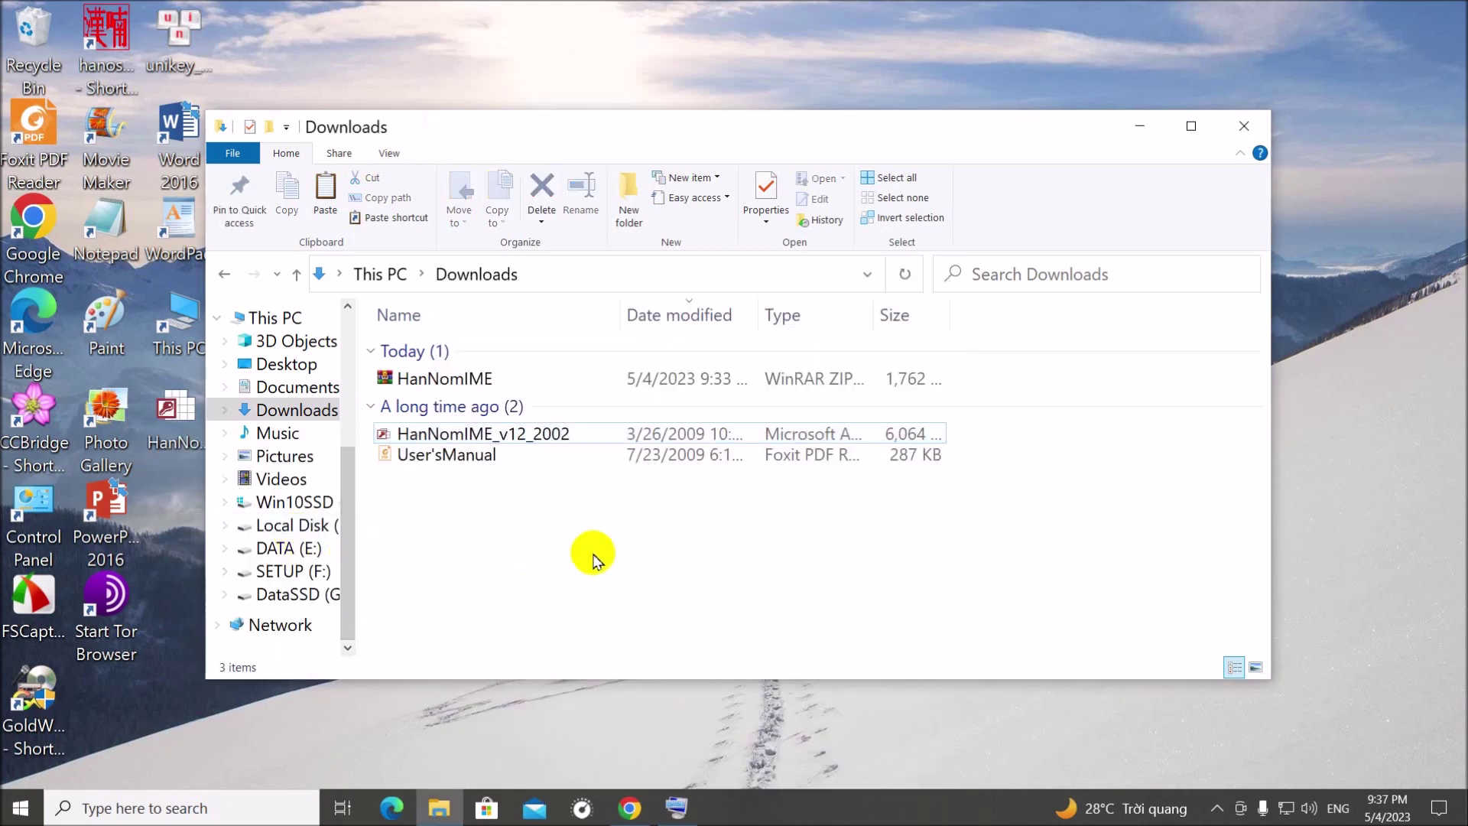
Open User'sManual and skim its HanNomIME installation and usage instructions through to the last page, and minimize it
double_click(440, 456)
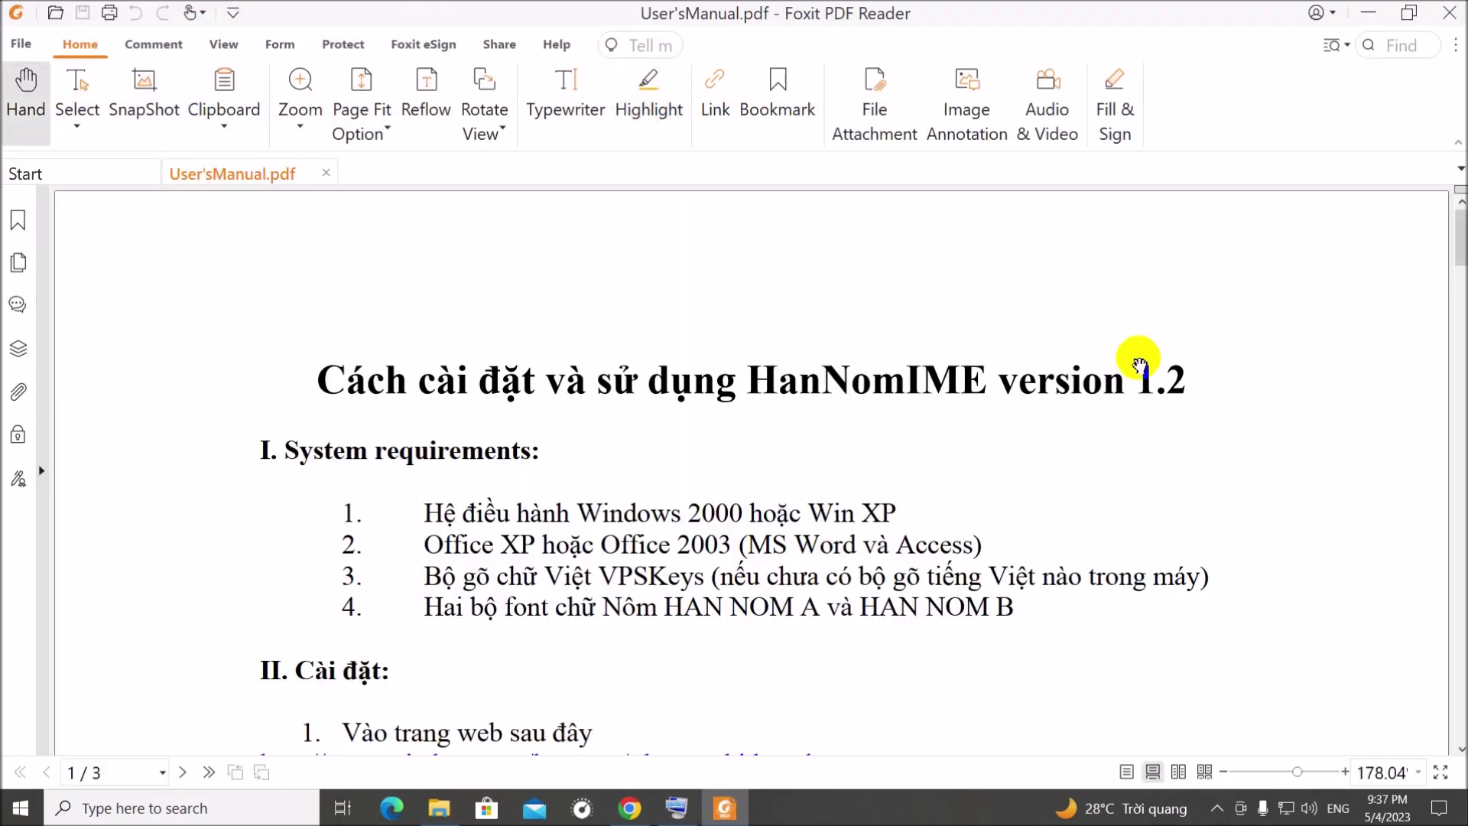
scroll(929, 525, down, 15)
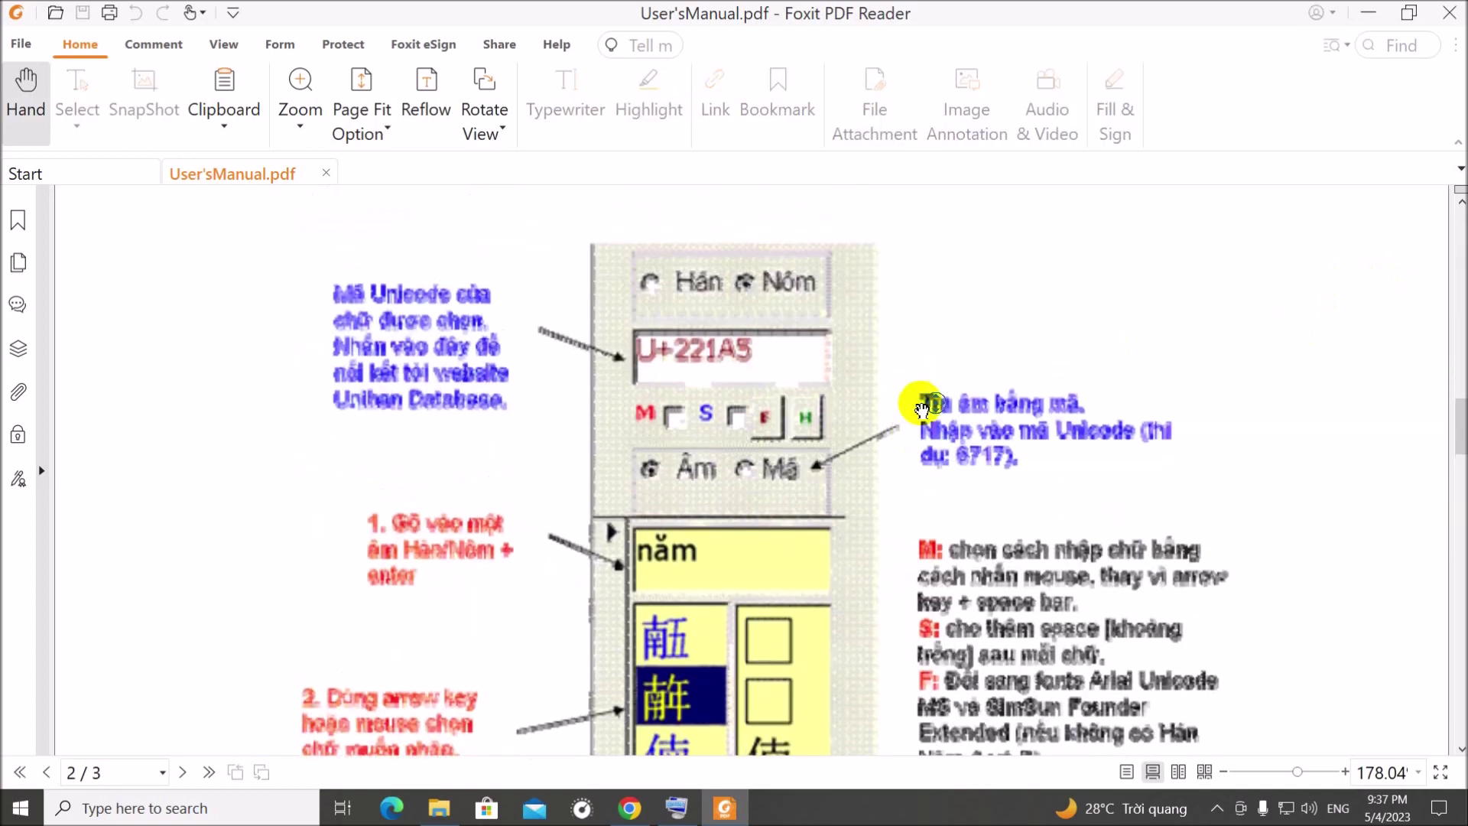
scroll(939, 283, up, 5)
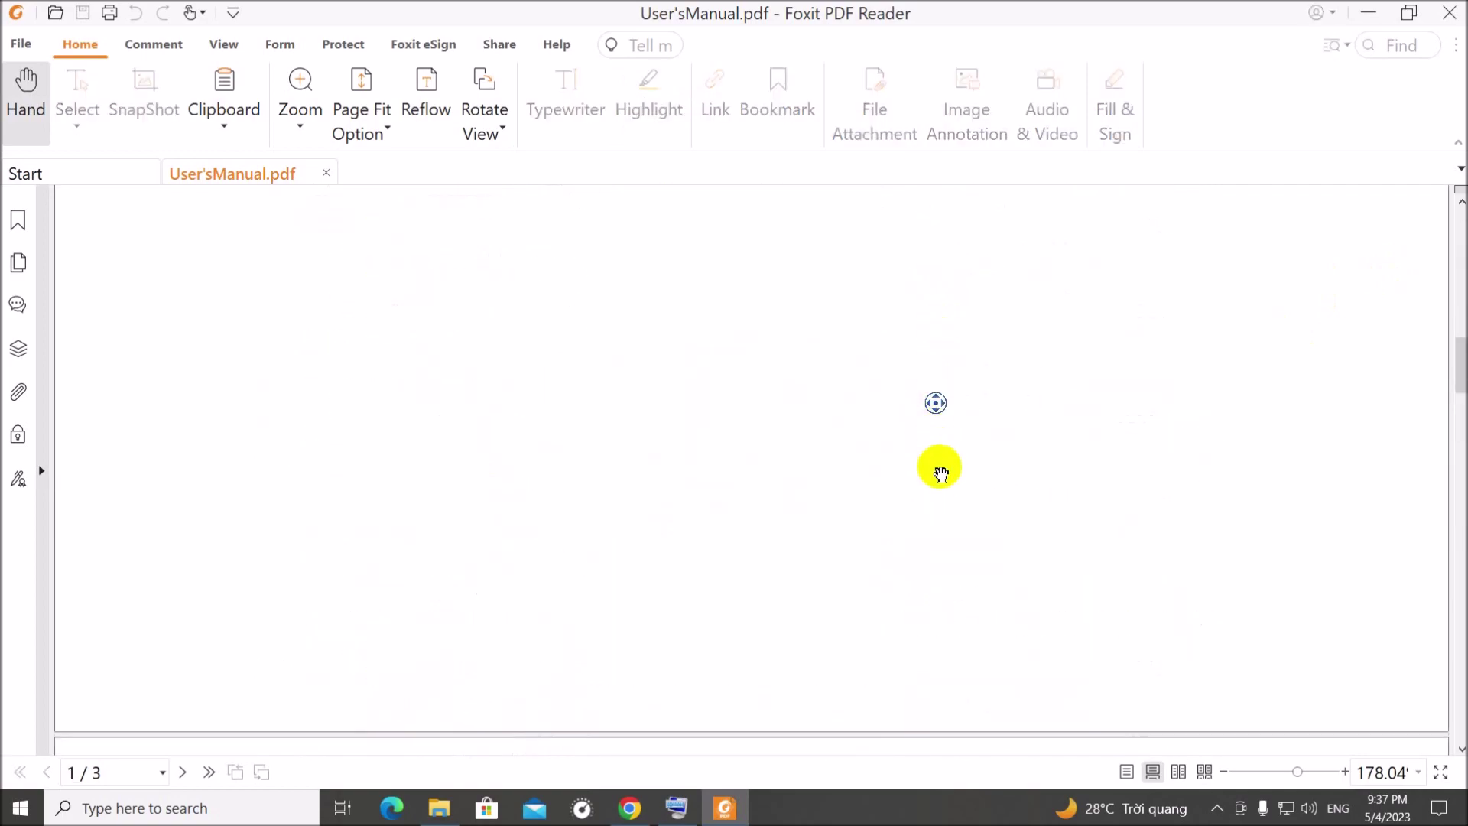
scroll(941, 469, down, 20)
scroll(941, 511, down, 10)
middle_click(934, 429)
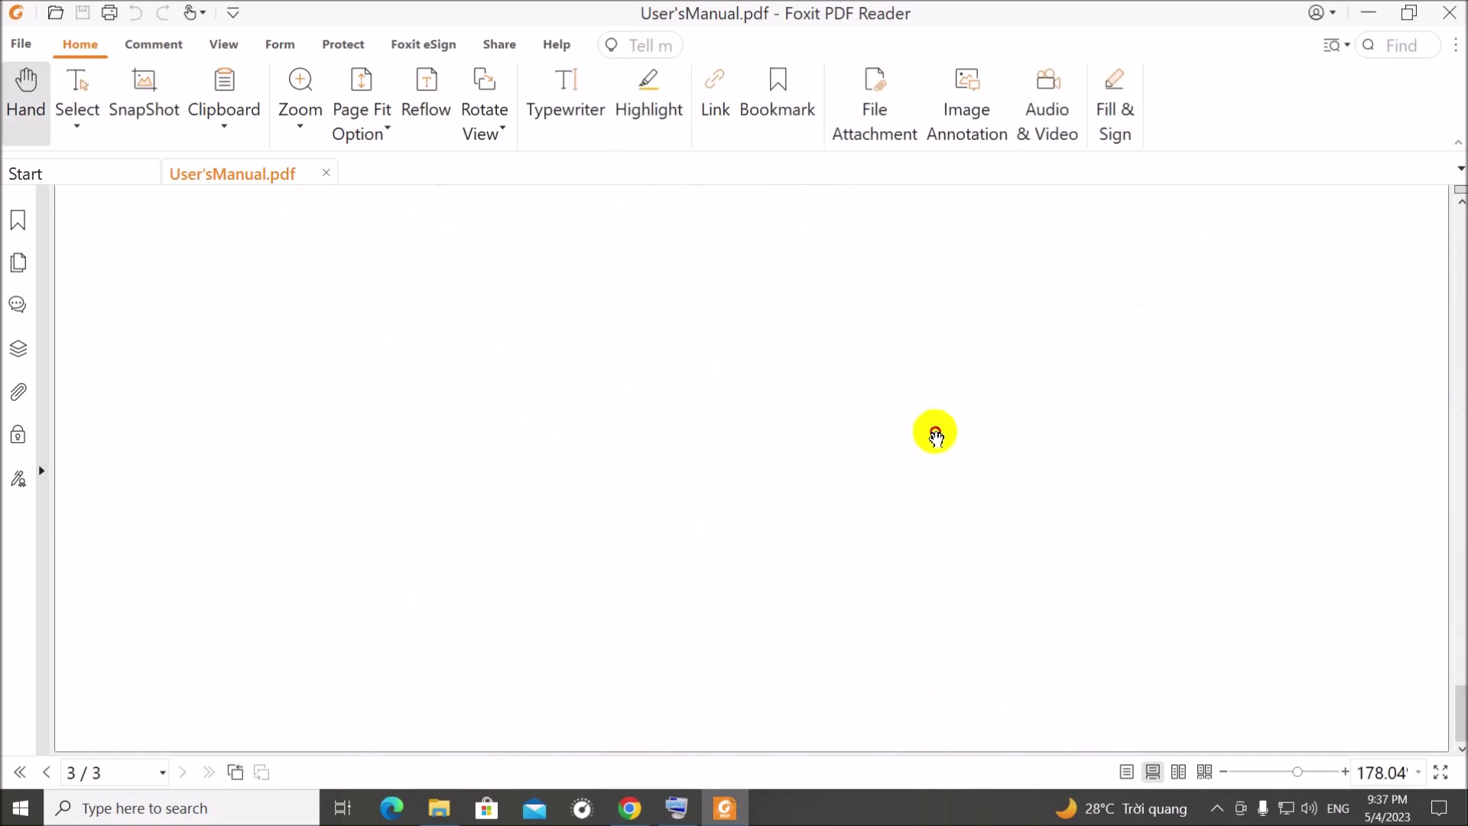
click(1368, 11)
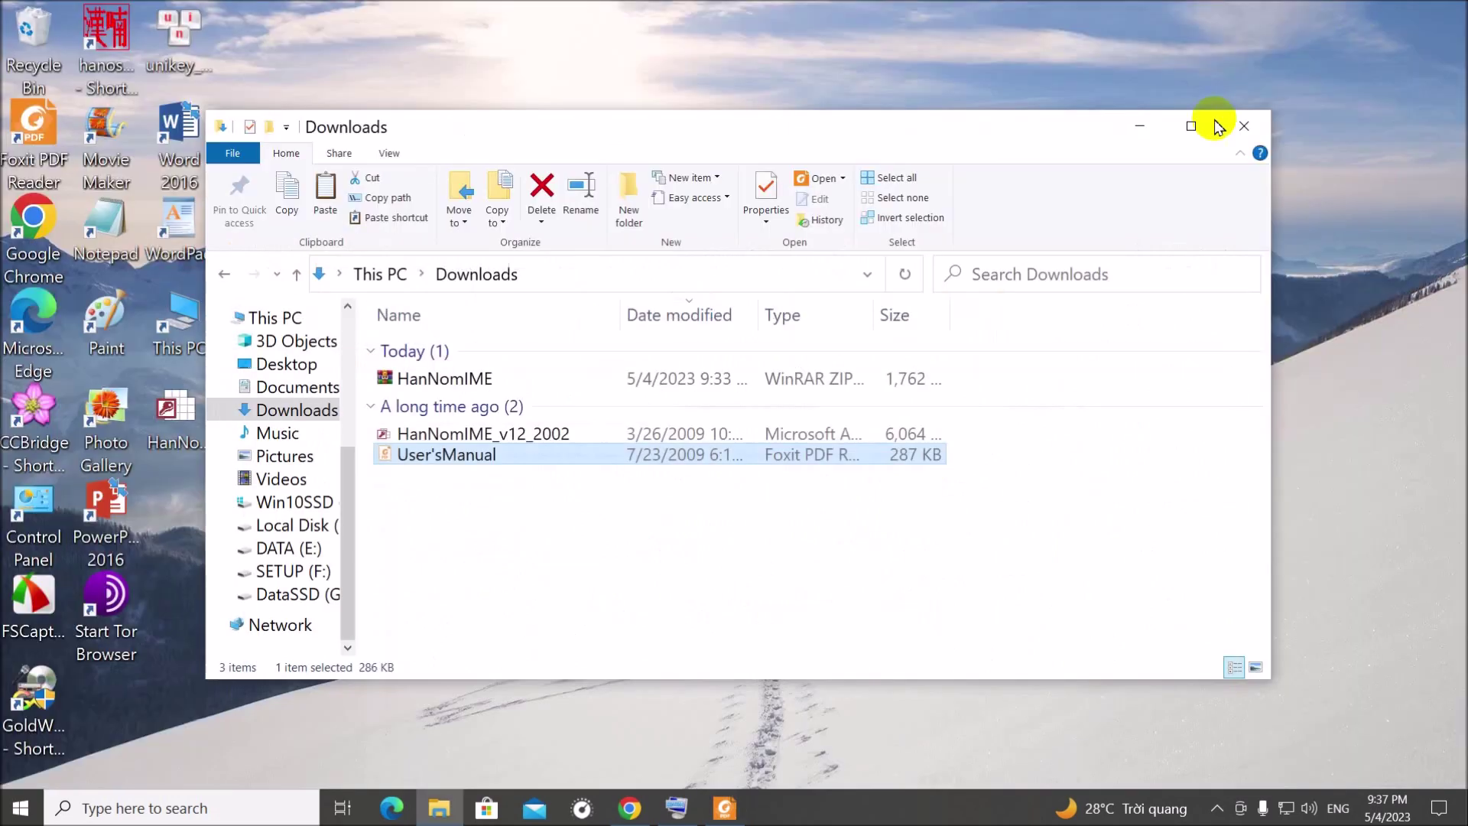
Show the desktop, start Word 2016 and create a blank document
key(super+d)
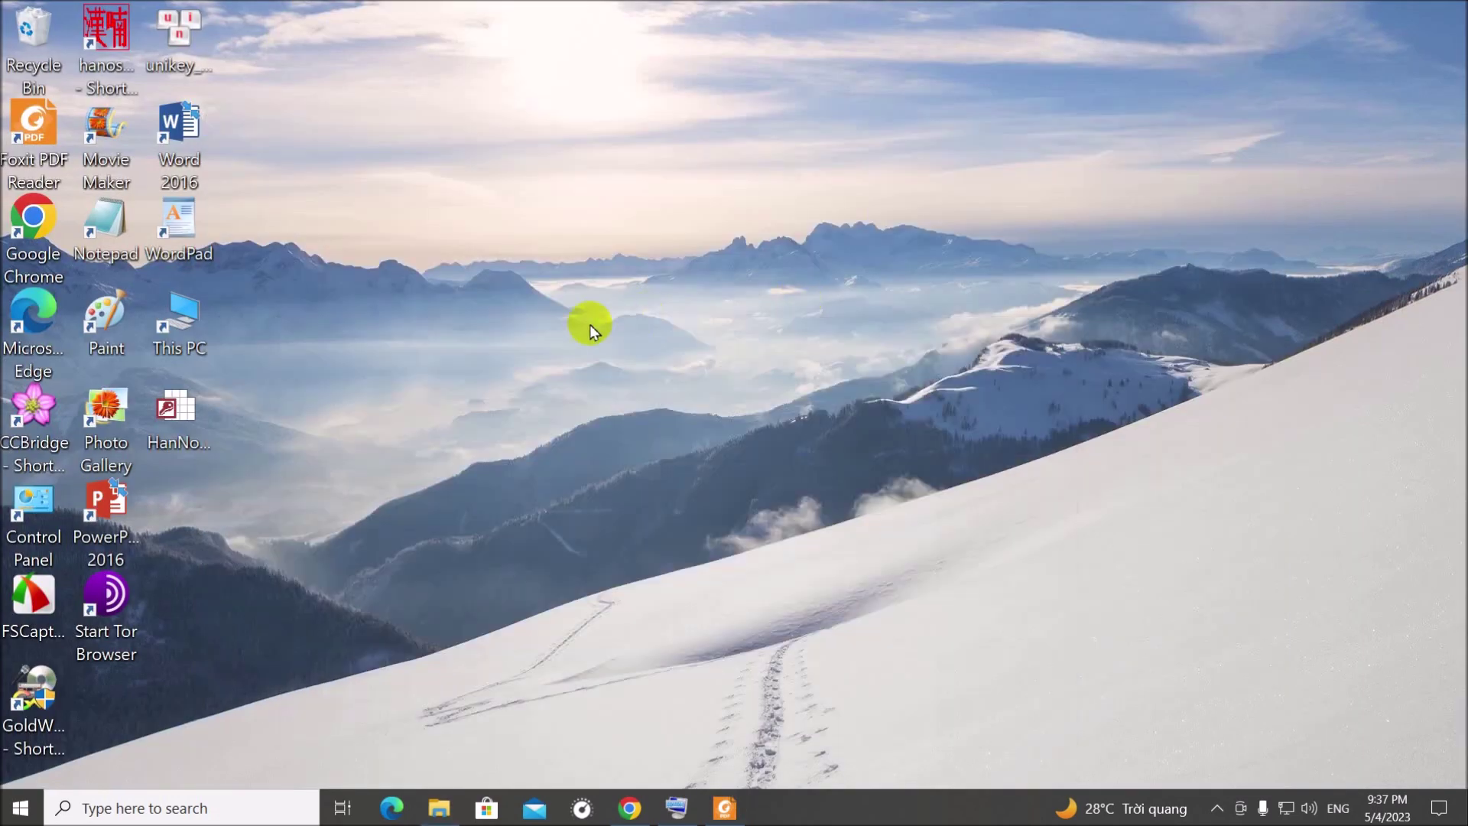
double_click(184, 126)
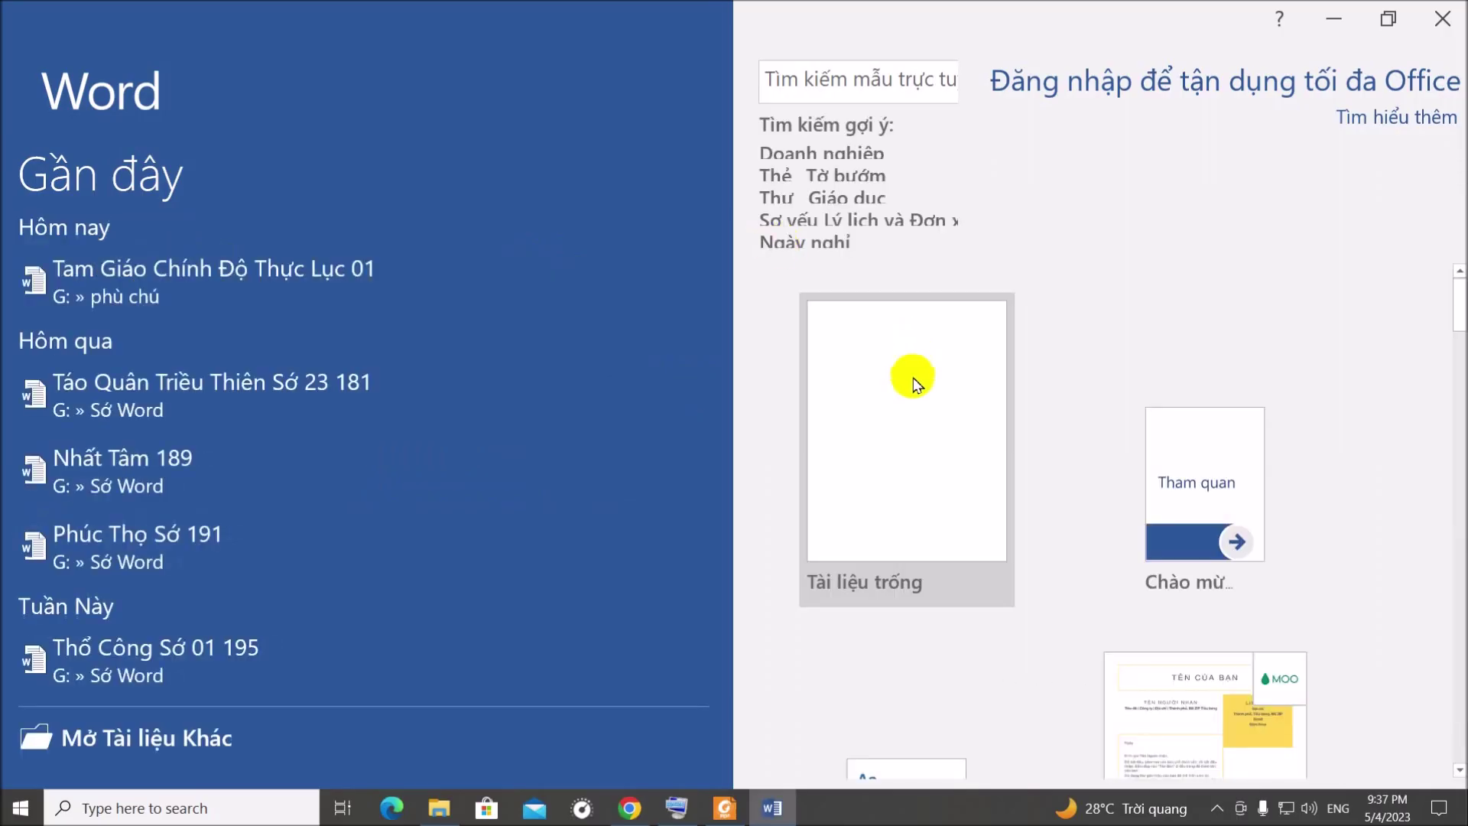
click(900, 409)
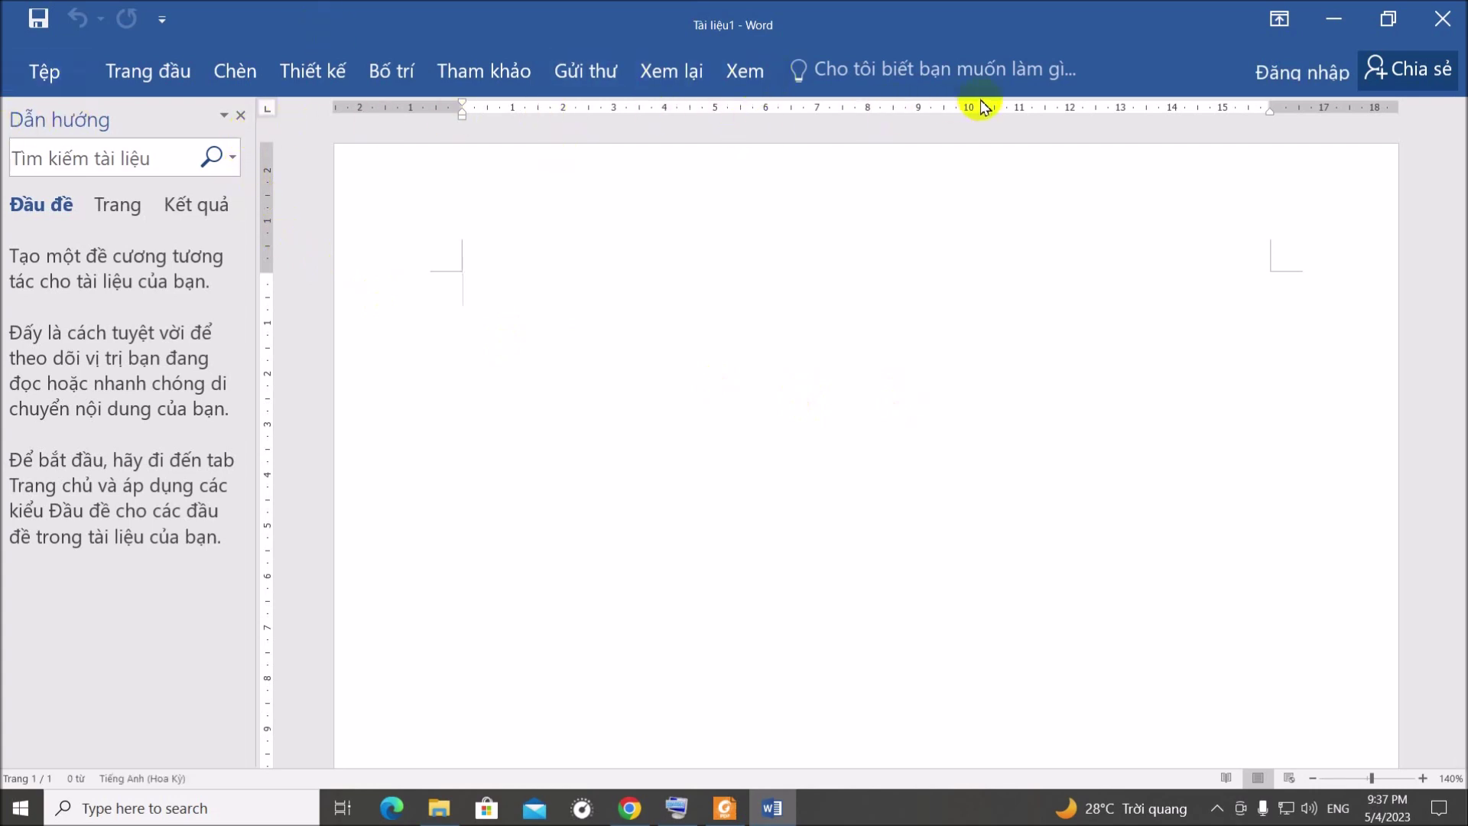
Close the blank document and its Word window, restart Word 2016 and create a new blank document
click(1443, 19)
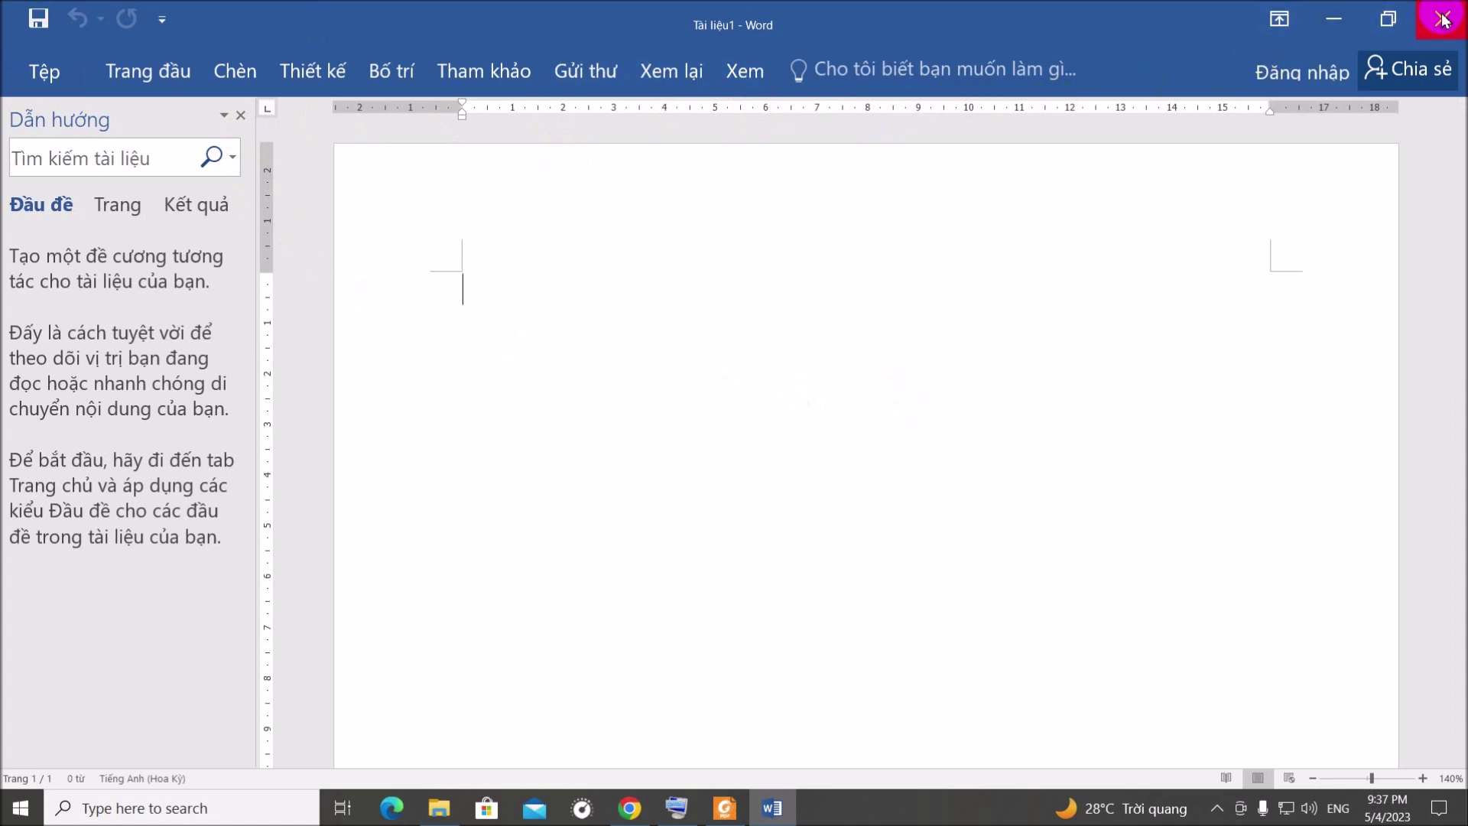
click(1442, 26)
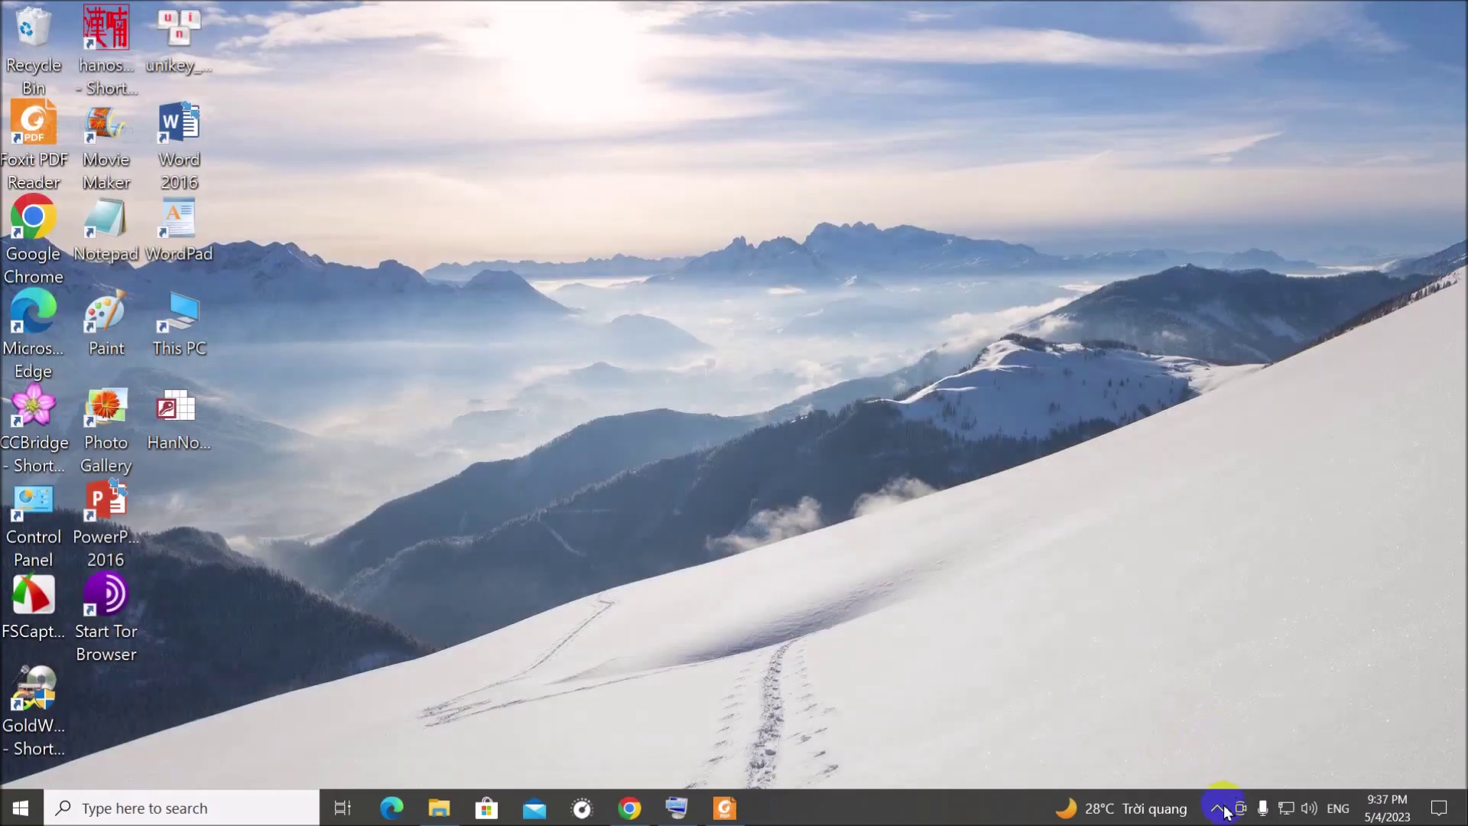
double_click(178, 127)
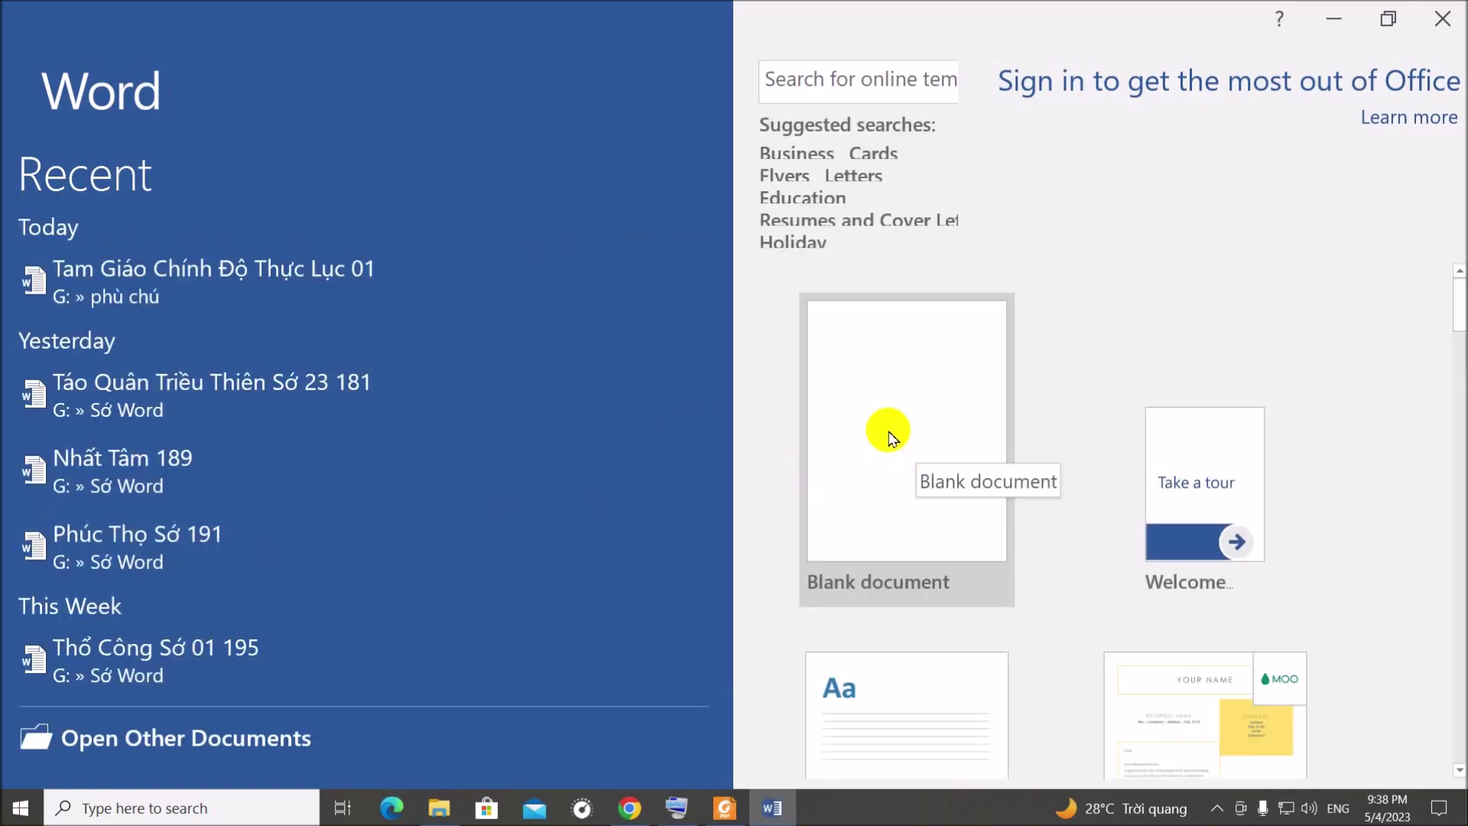
click(889, 436)
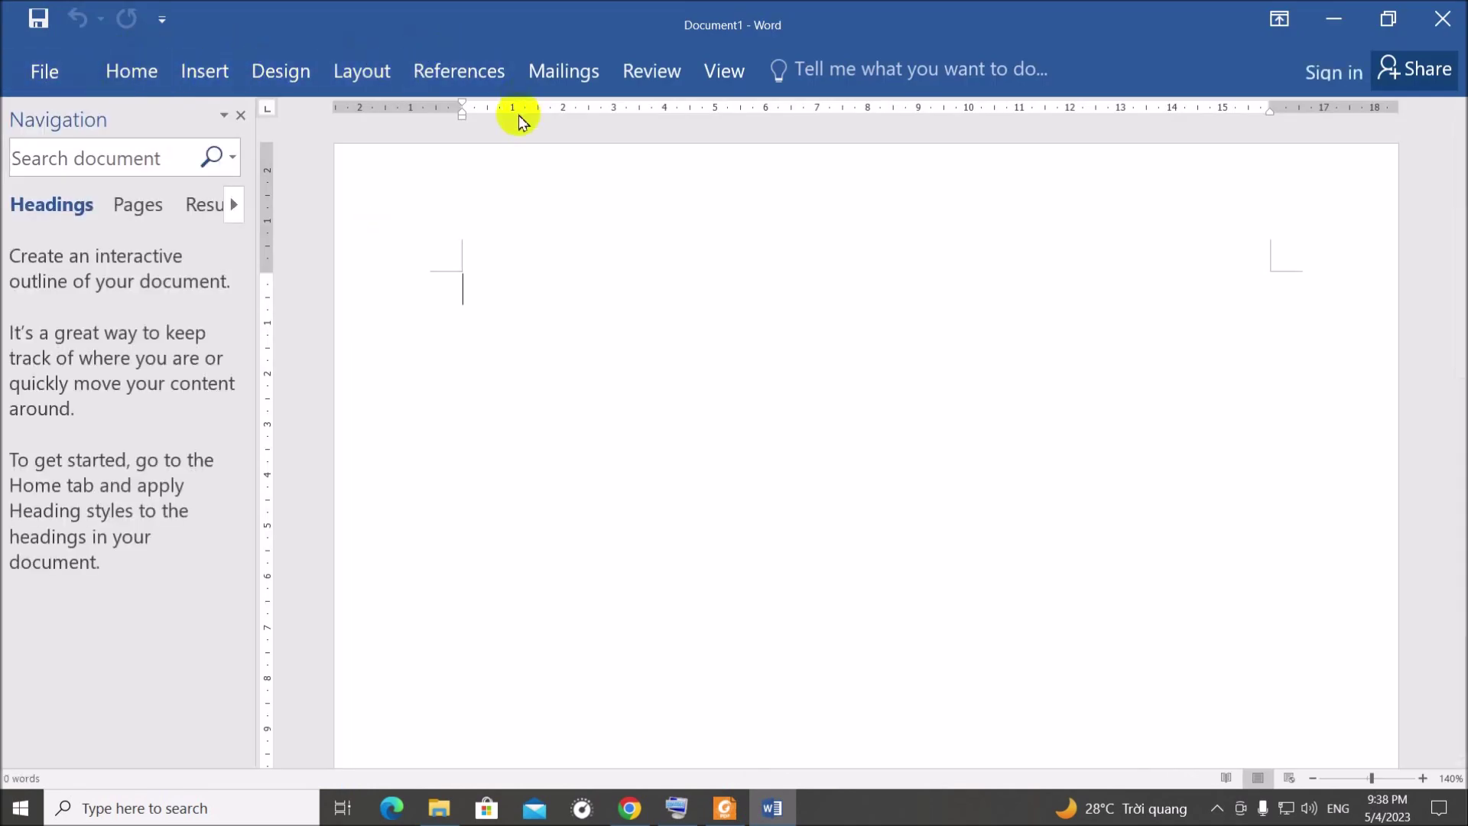
Keep the ribbon permanently expanded, hide the Navigation Pane and zoom the document to 160%
click(116, 80)
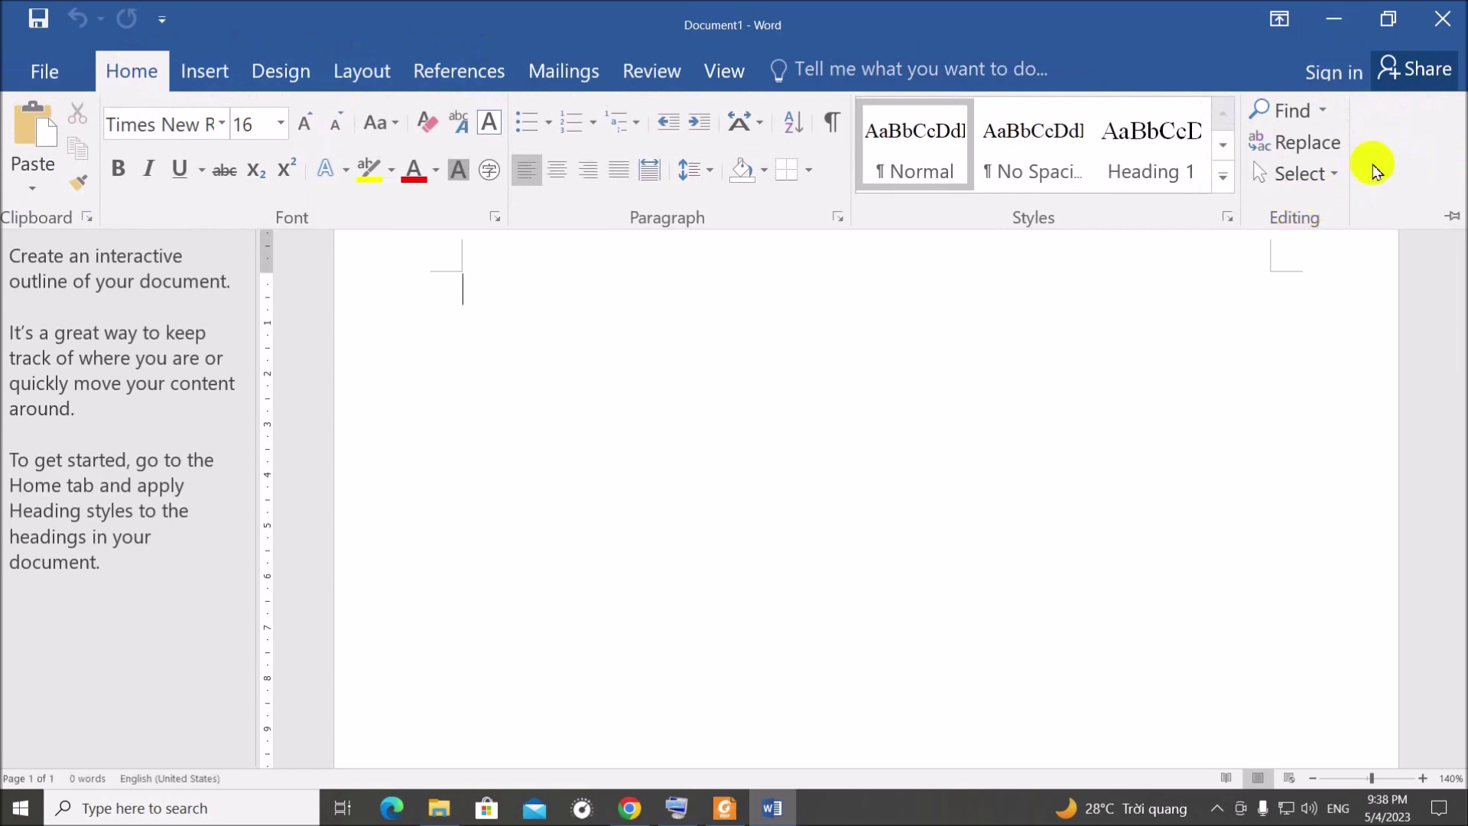
click(1450, 220)
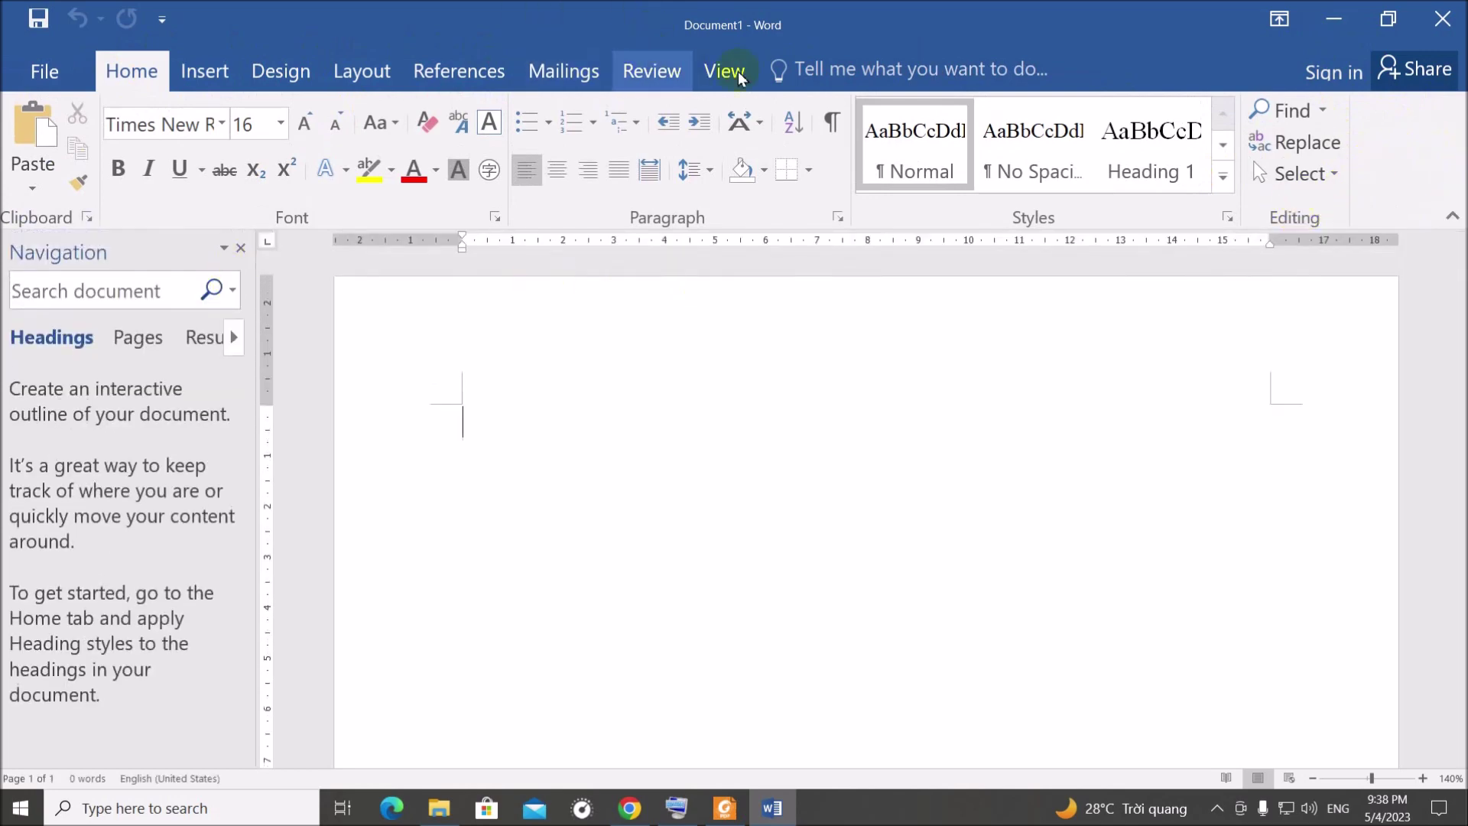
click(711, 85)
click(299, 180)
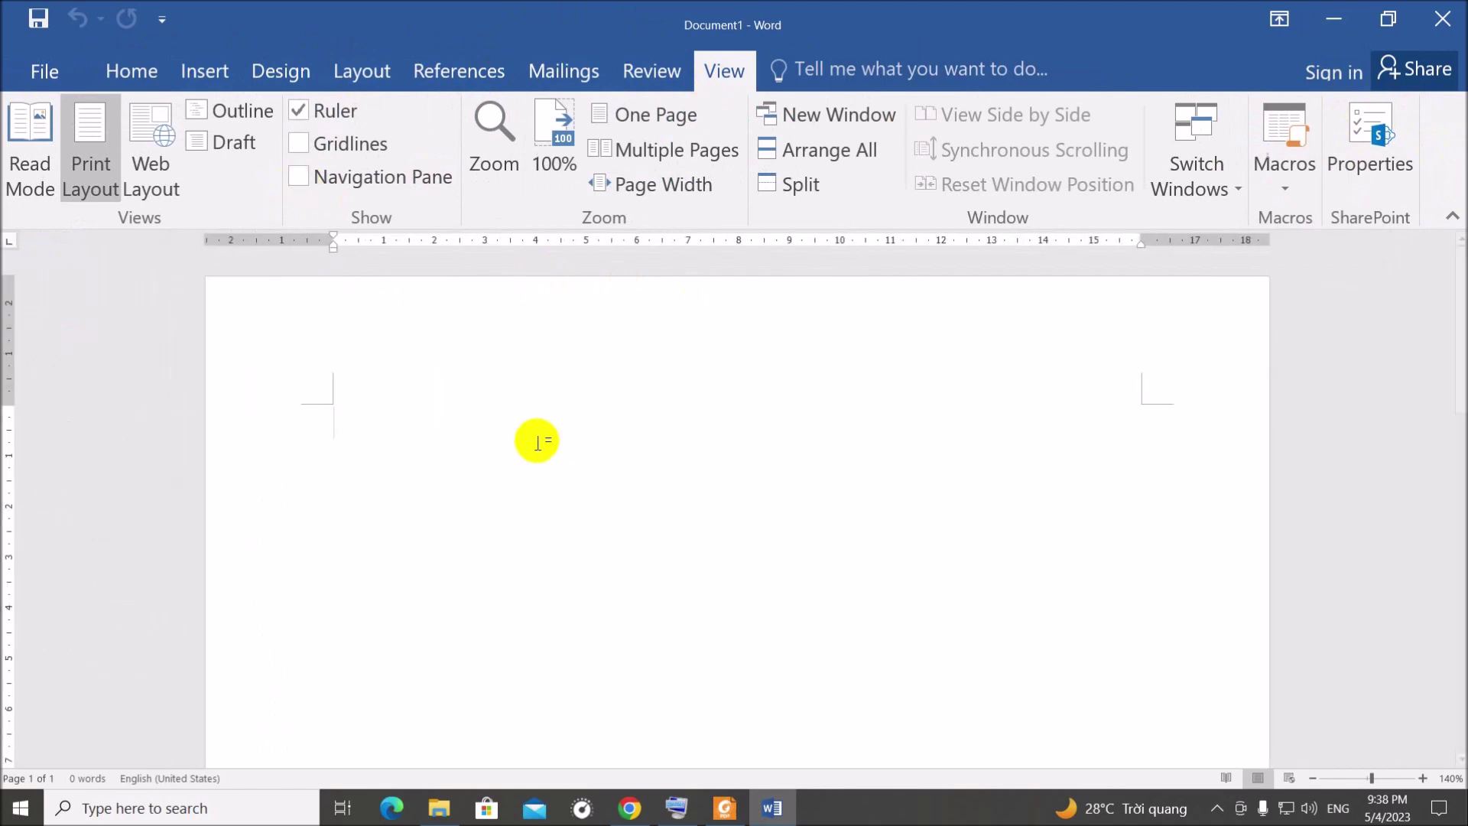
click(1422, 778)
click(1422, 779)
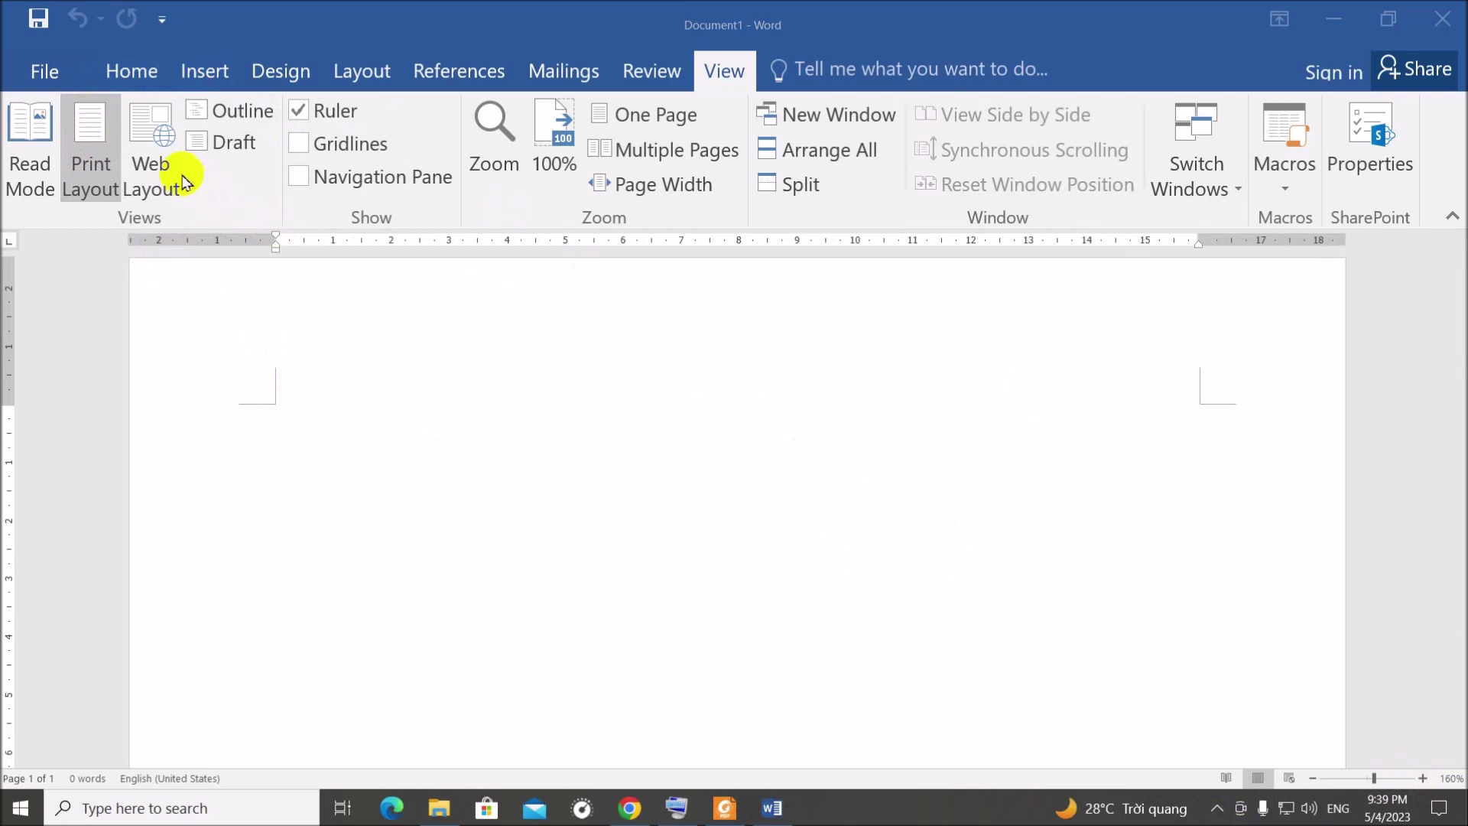
Browse the available fonts for the Hán Nôm ones, such as Nom Na Tong, HAN NOM A and Han-Nom Kai
click(132, 71)
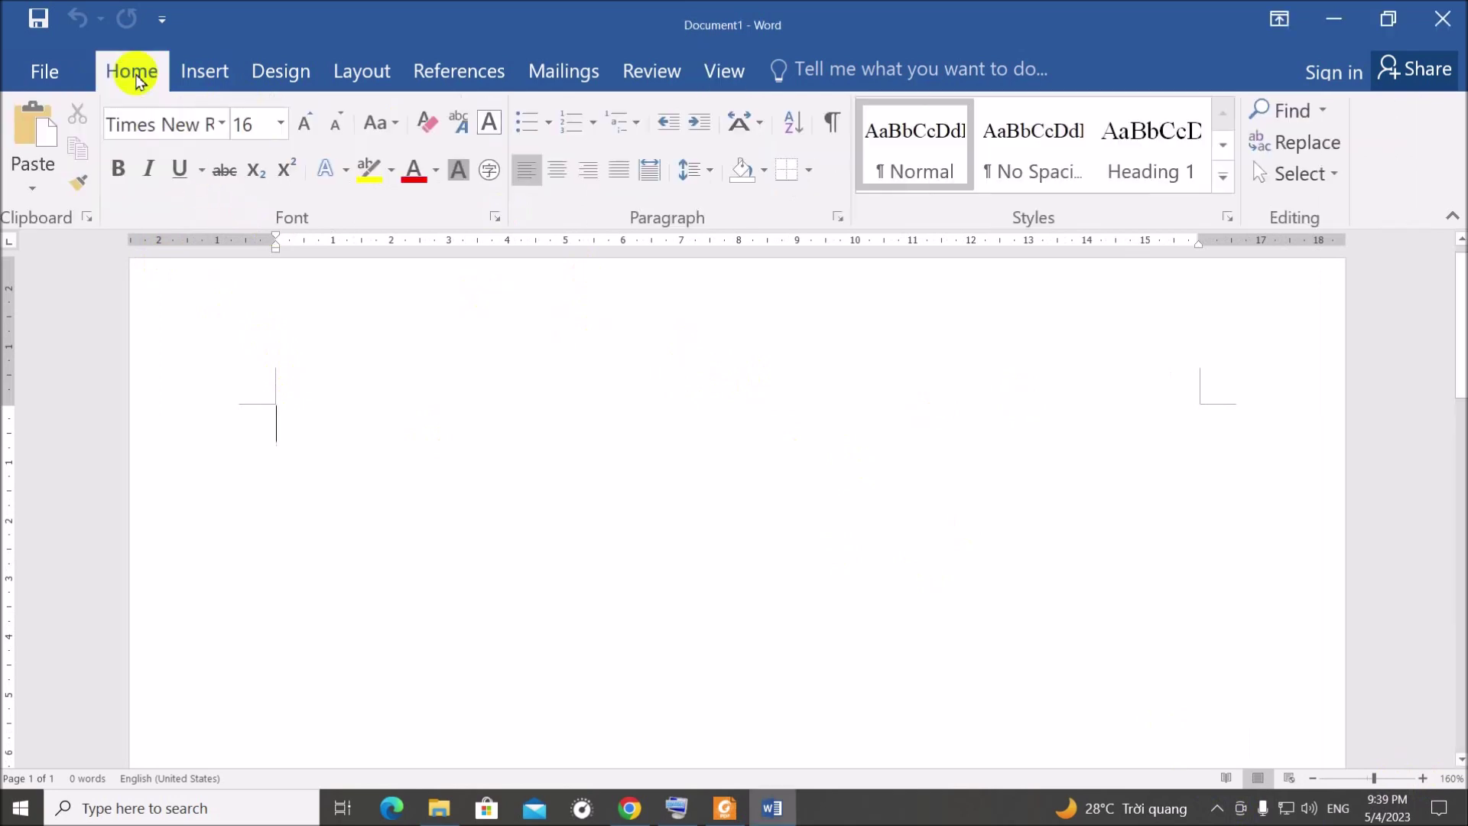
click(221, 125)
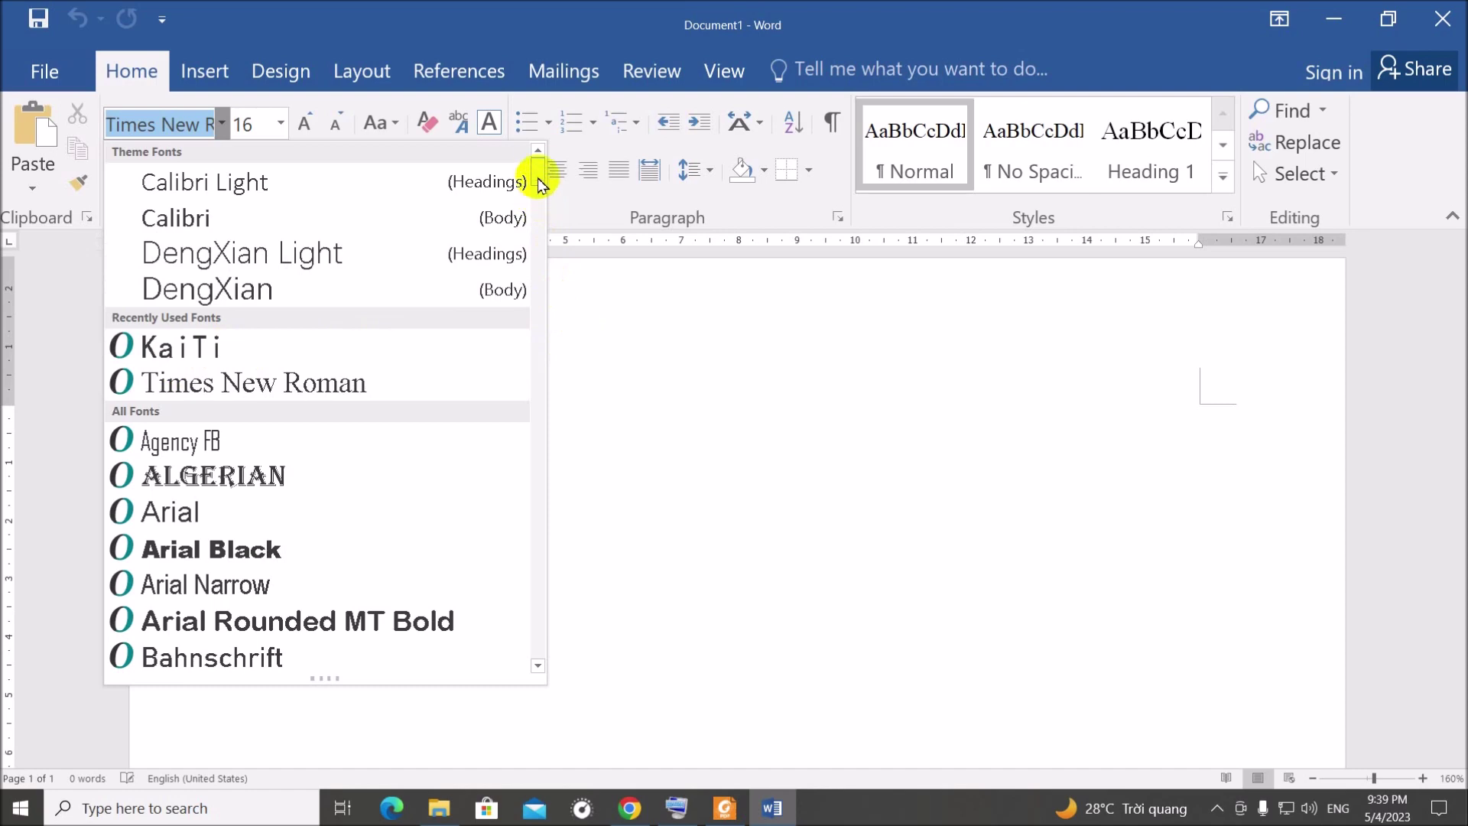
drag(539, 176, 567, 416)
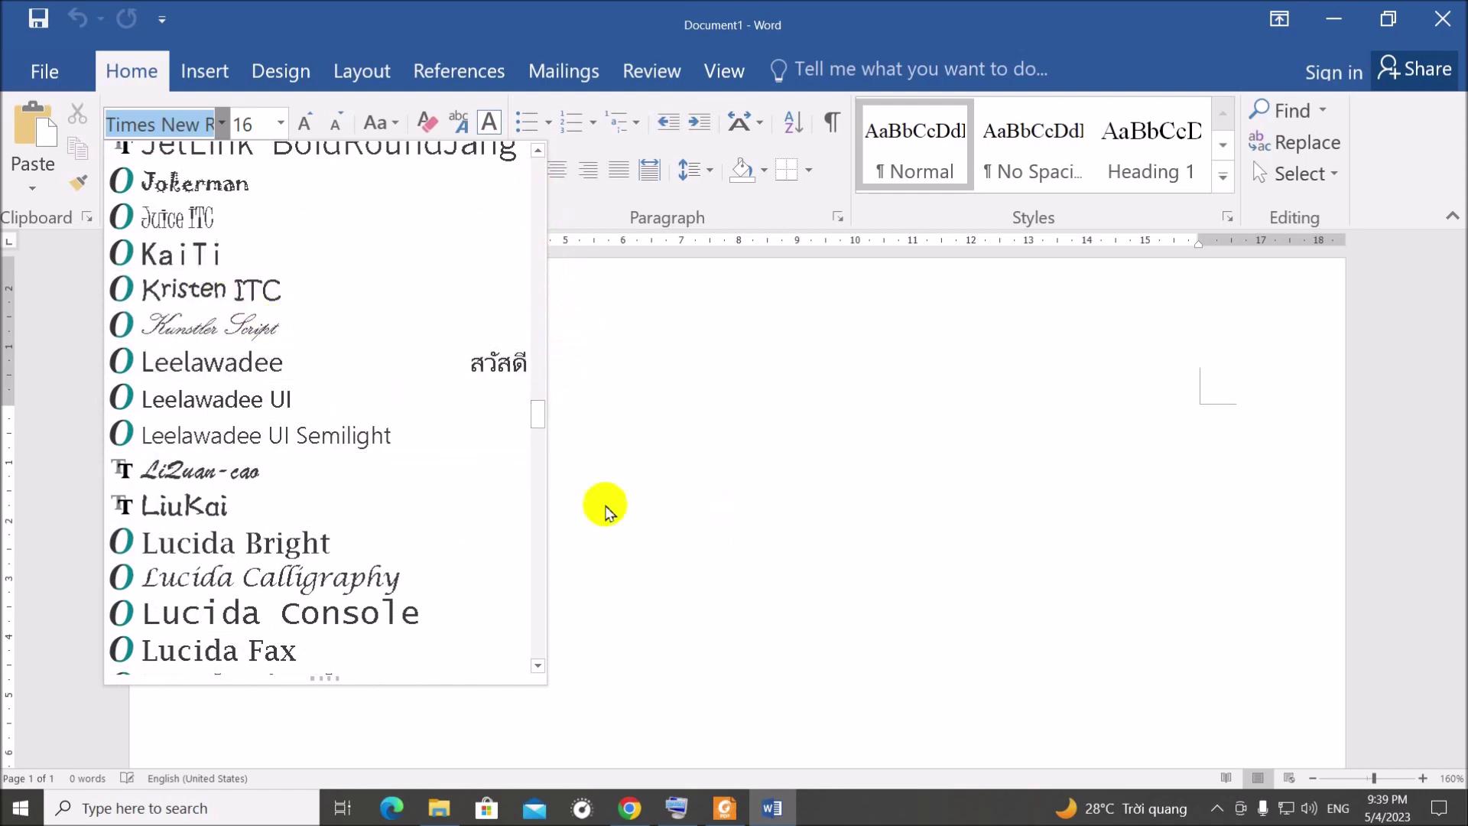
drag(537, 420, 552, 524)
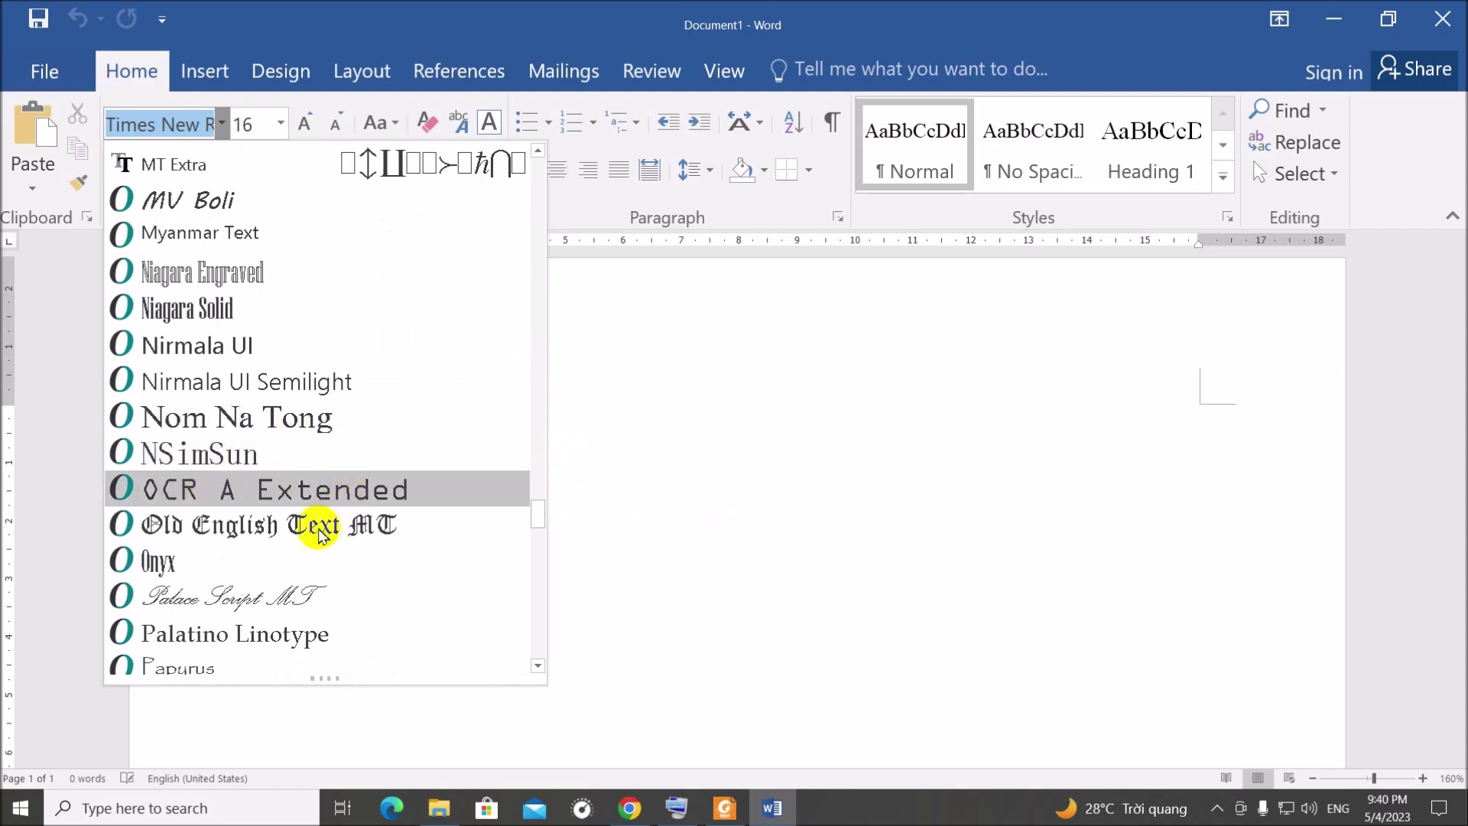
drag(541, 524, 541, 393)
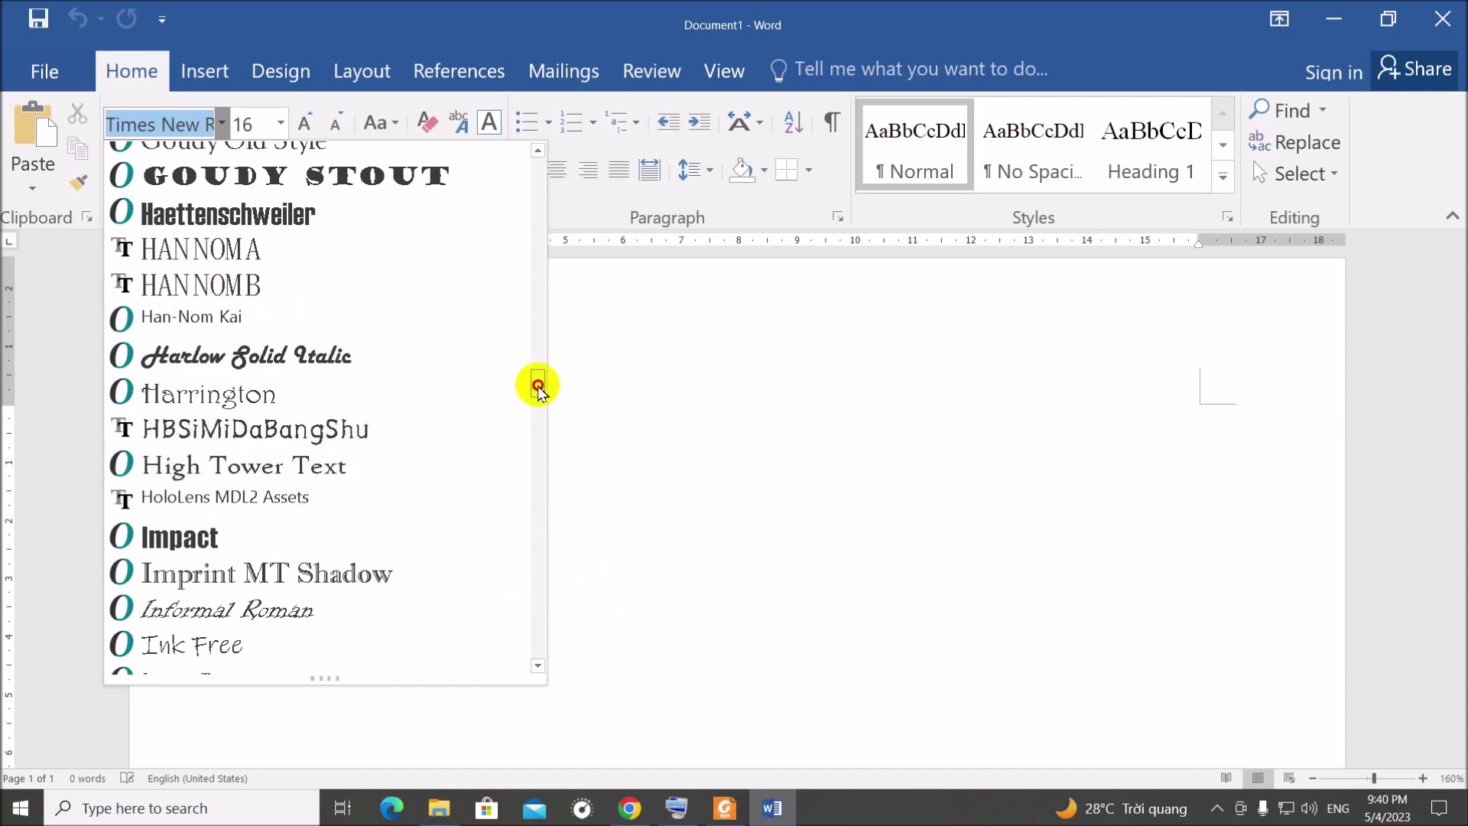
drag(537, 384, 645, 403)
click(650, 389)
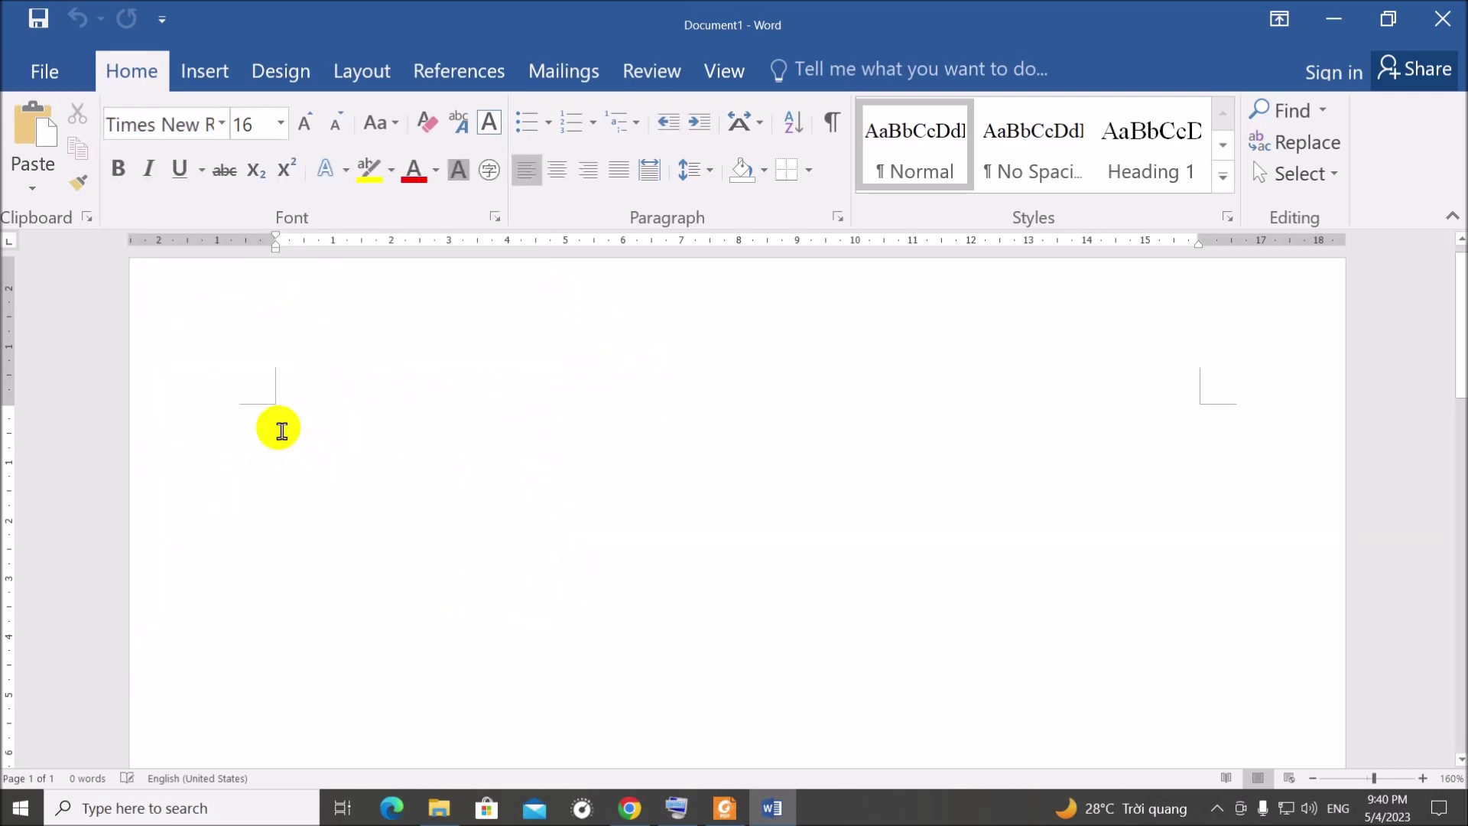
drag(283, 418, 464, 417)
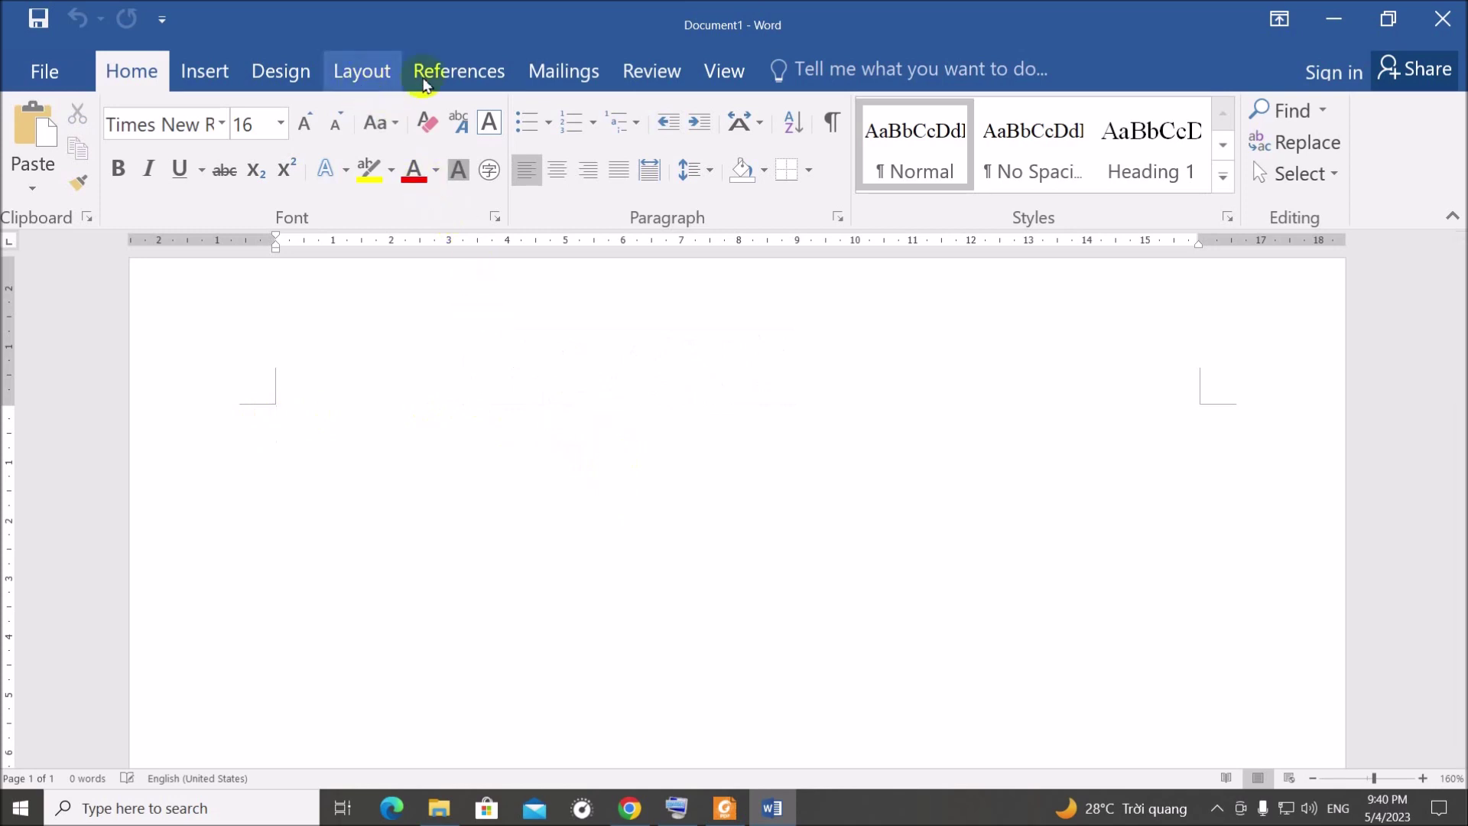
Set the document's text direction to Vertical
click(362, 70)
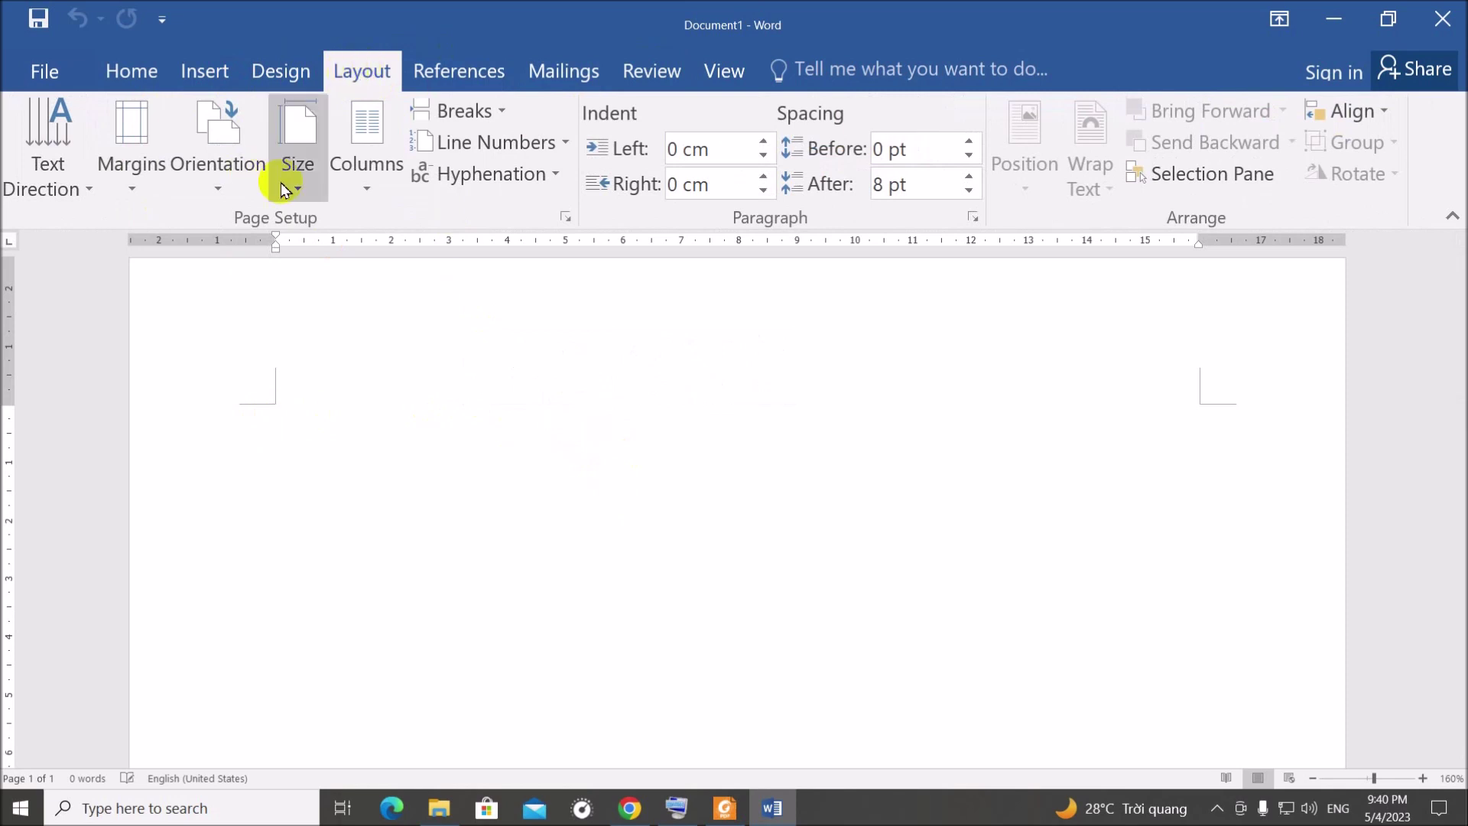
click(85, 187)
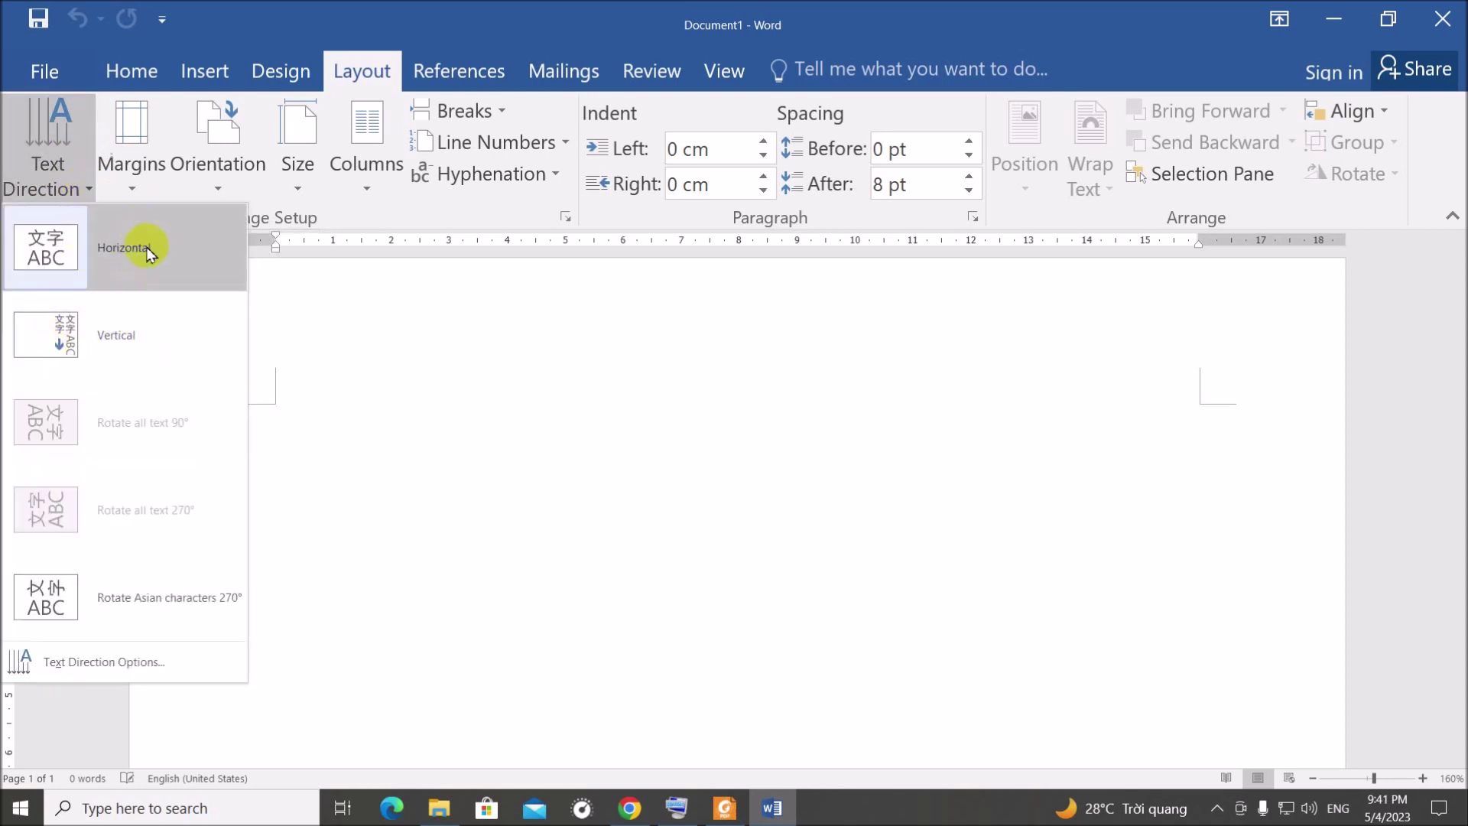
click(126, 327)
drag(1285, 420, 1223, 416)
click(1239, 420)
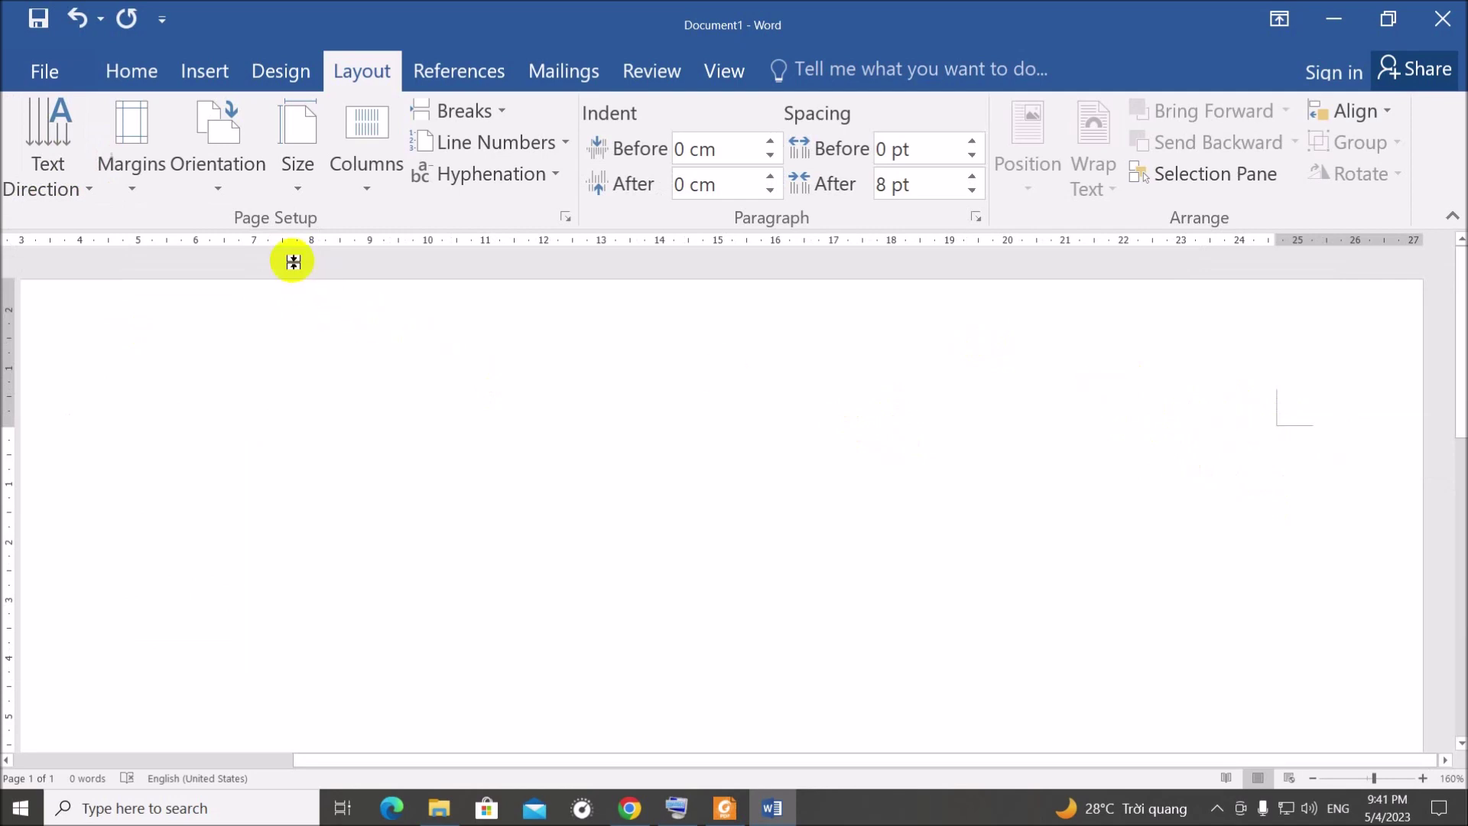
Check the page orientation options without changing them and collapse the ribbon
click(225, 185)
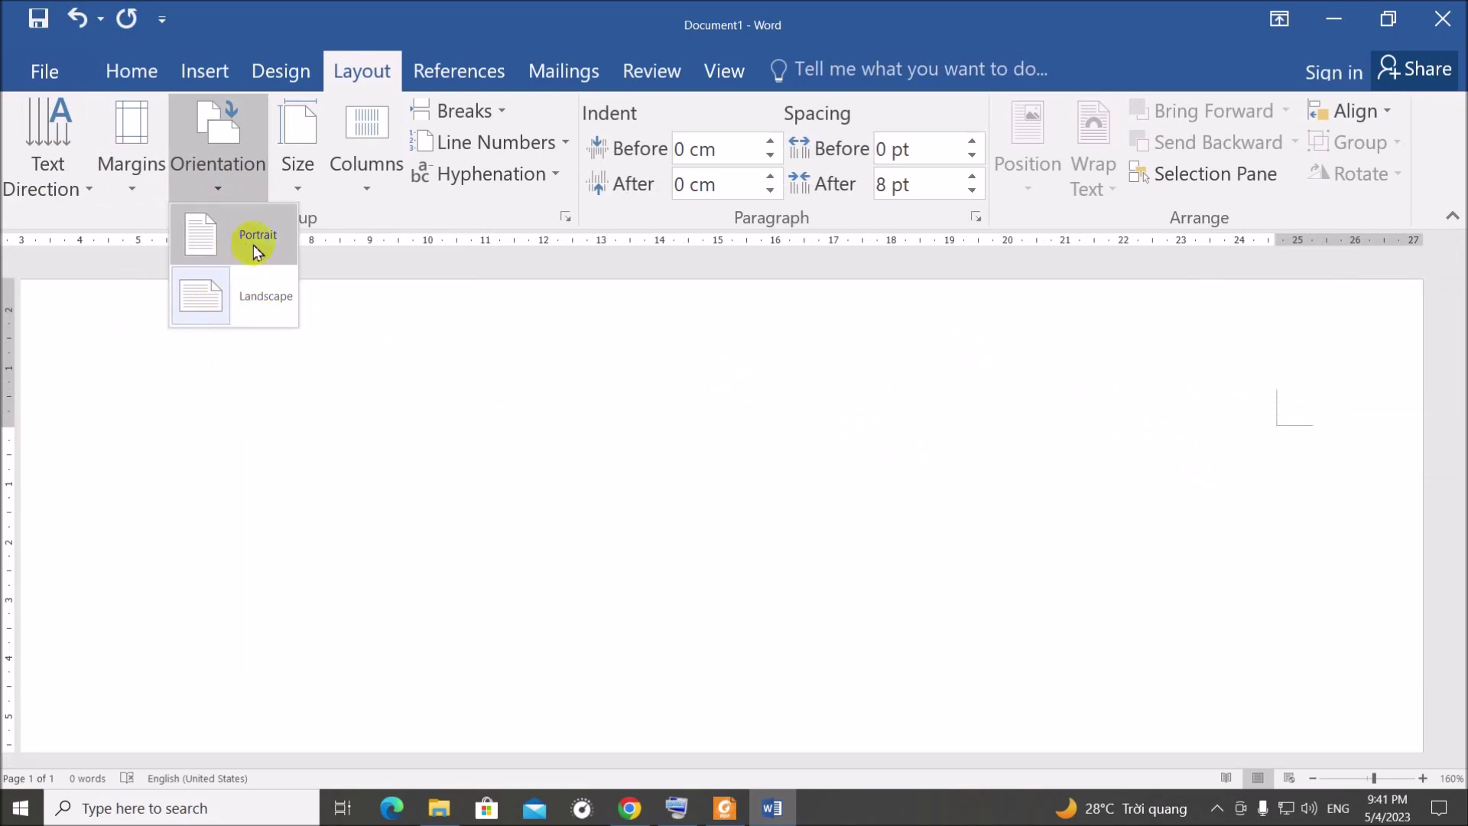
click(524, 386)
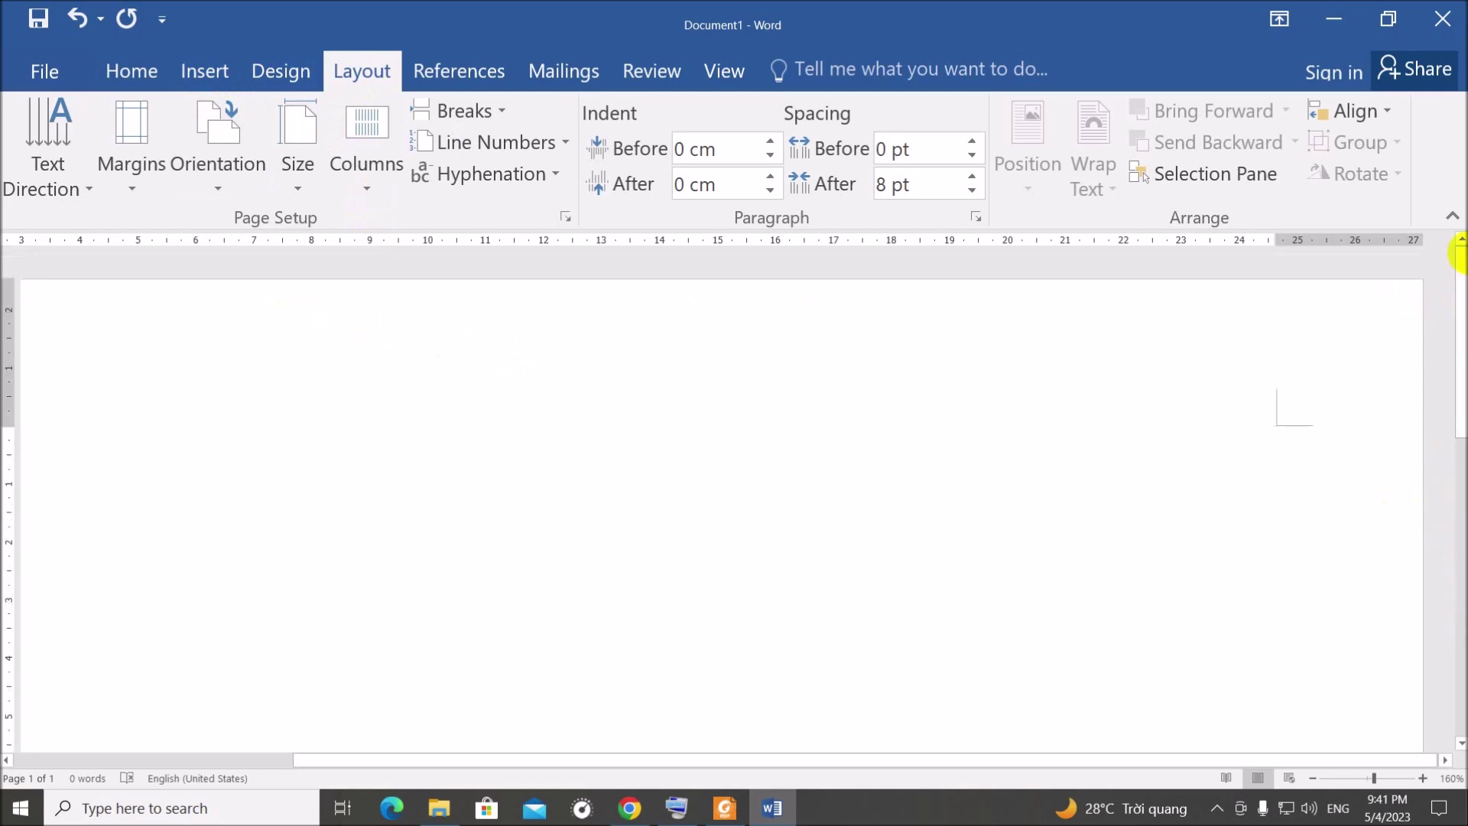
click(1451, 217)
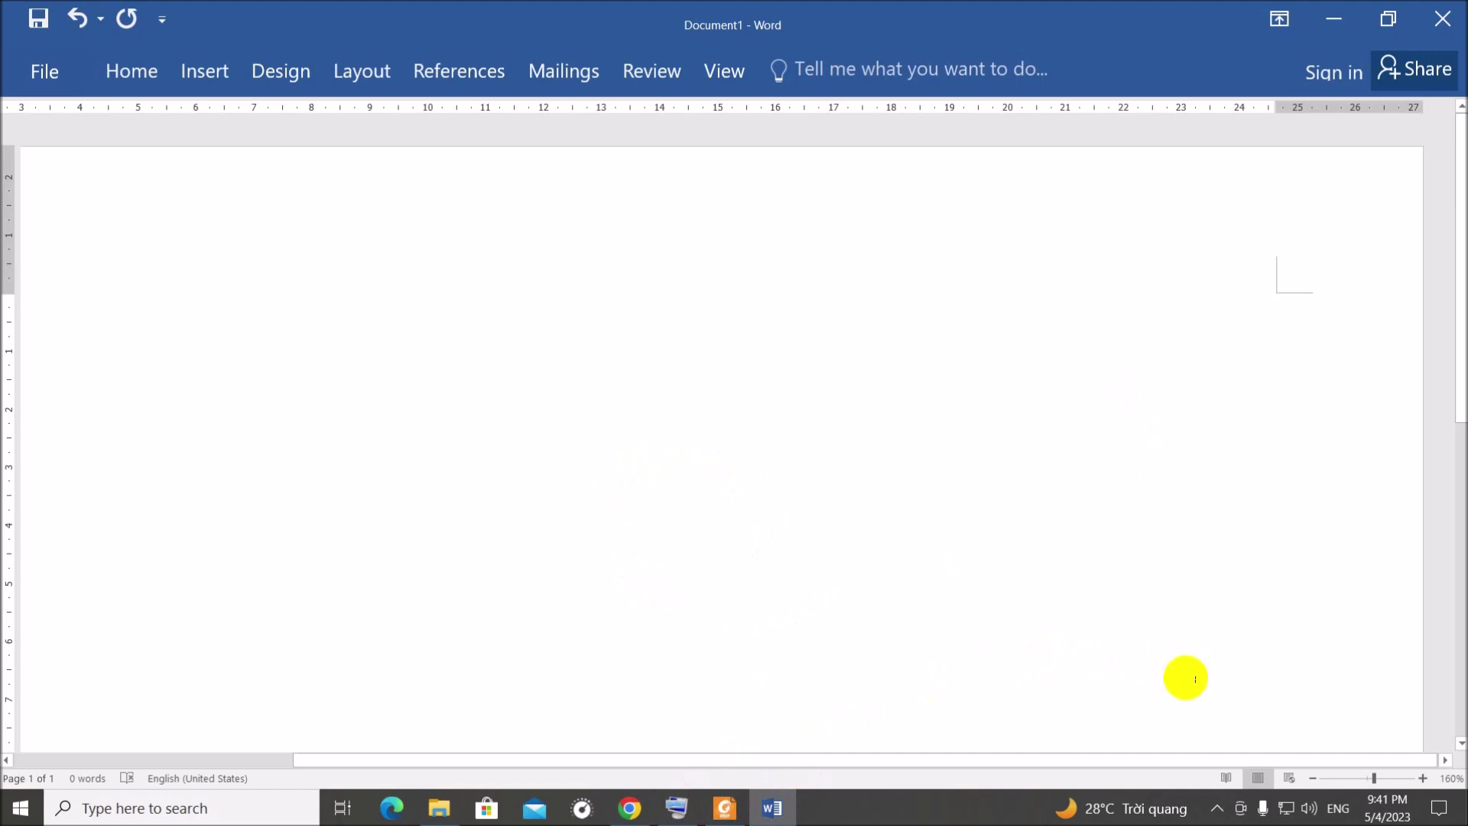
Switch the input language to Chinese (Simplified, China) Microsoft Pinyin and place the cursor at the start of the document
click(1337, 808)
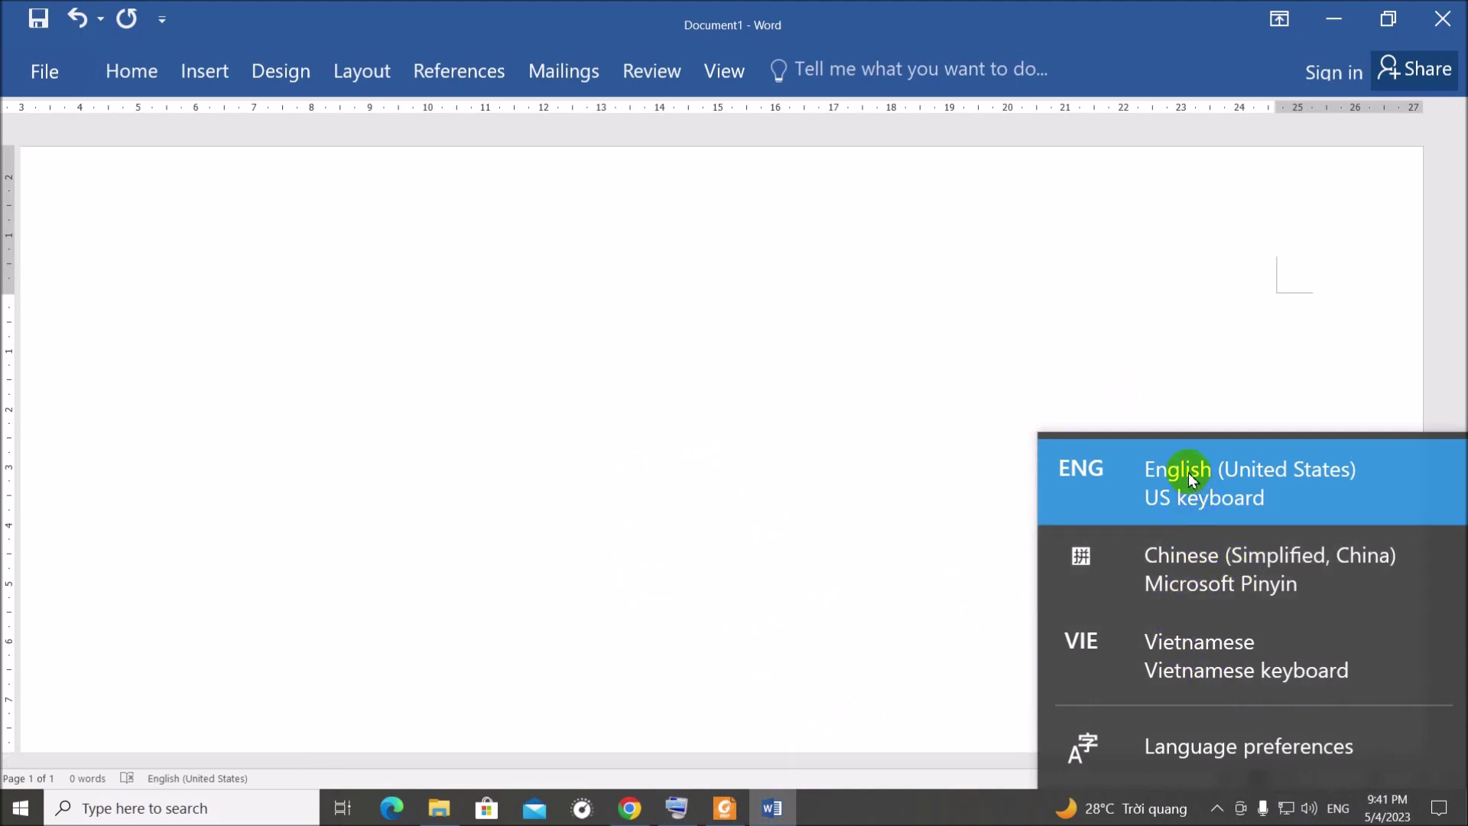
click(1194, 558)
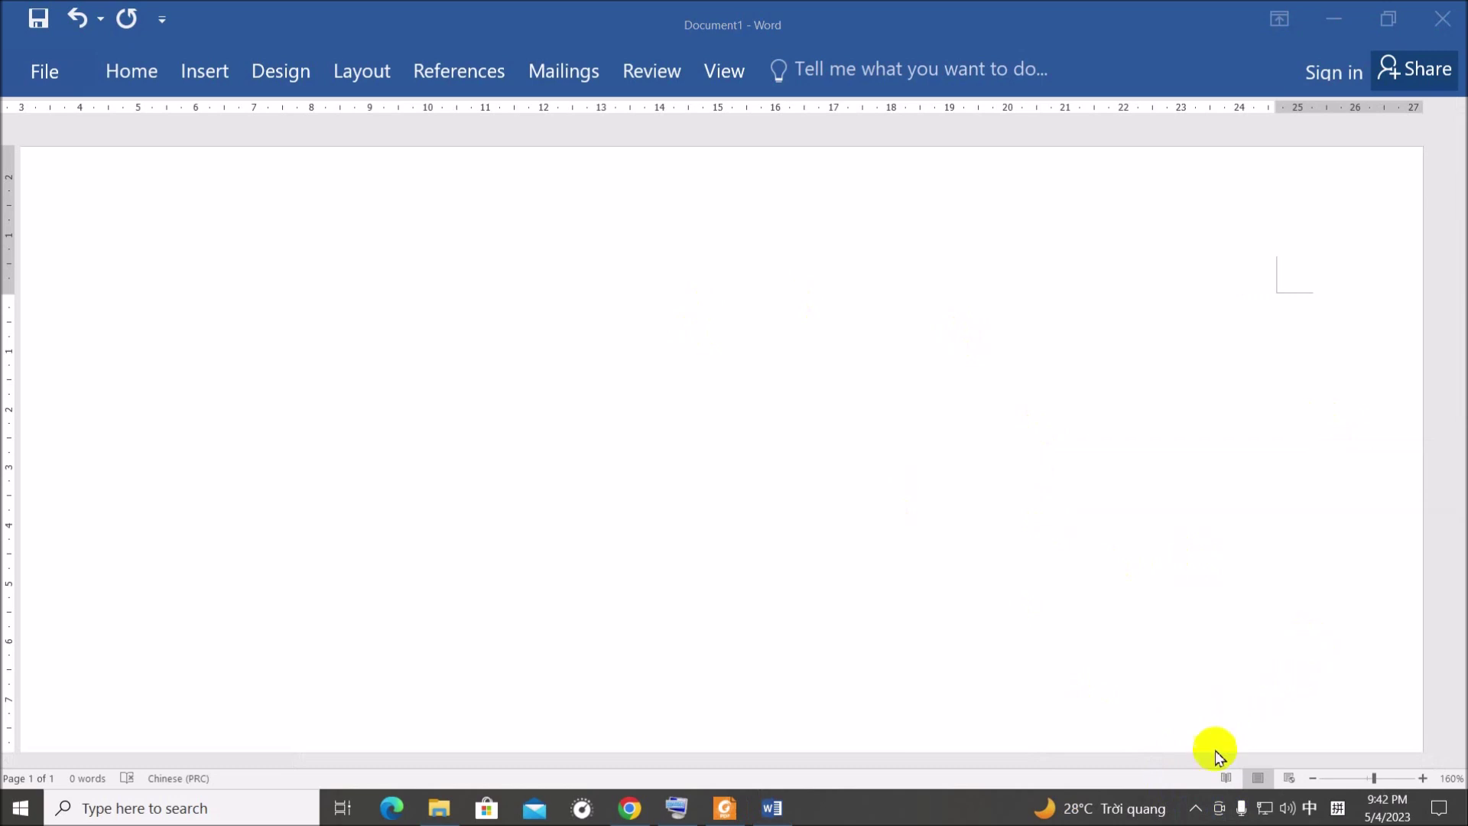
click(1196, 808)
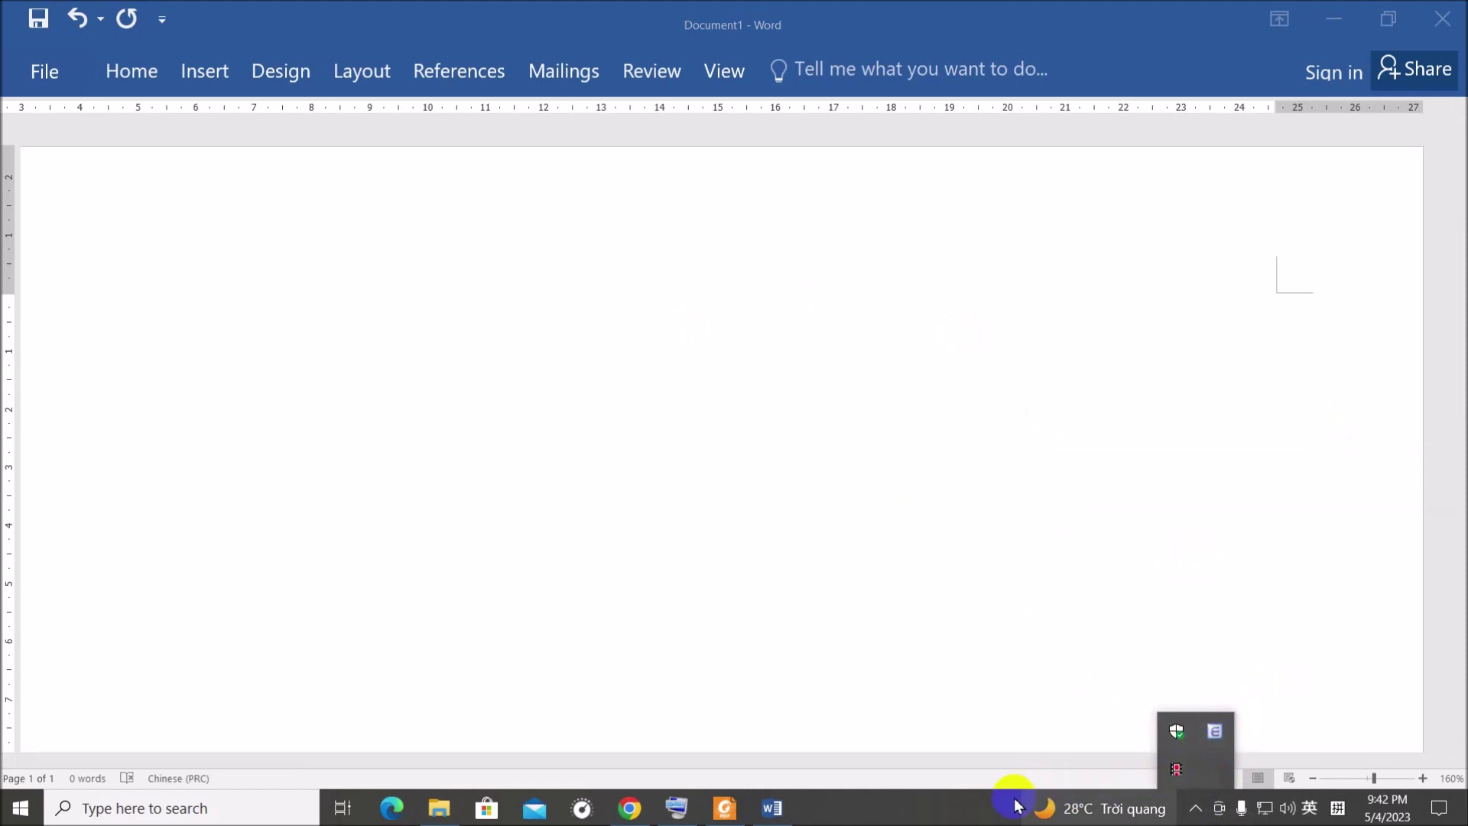
click(1095, 806)
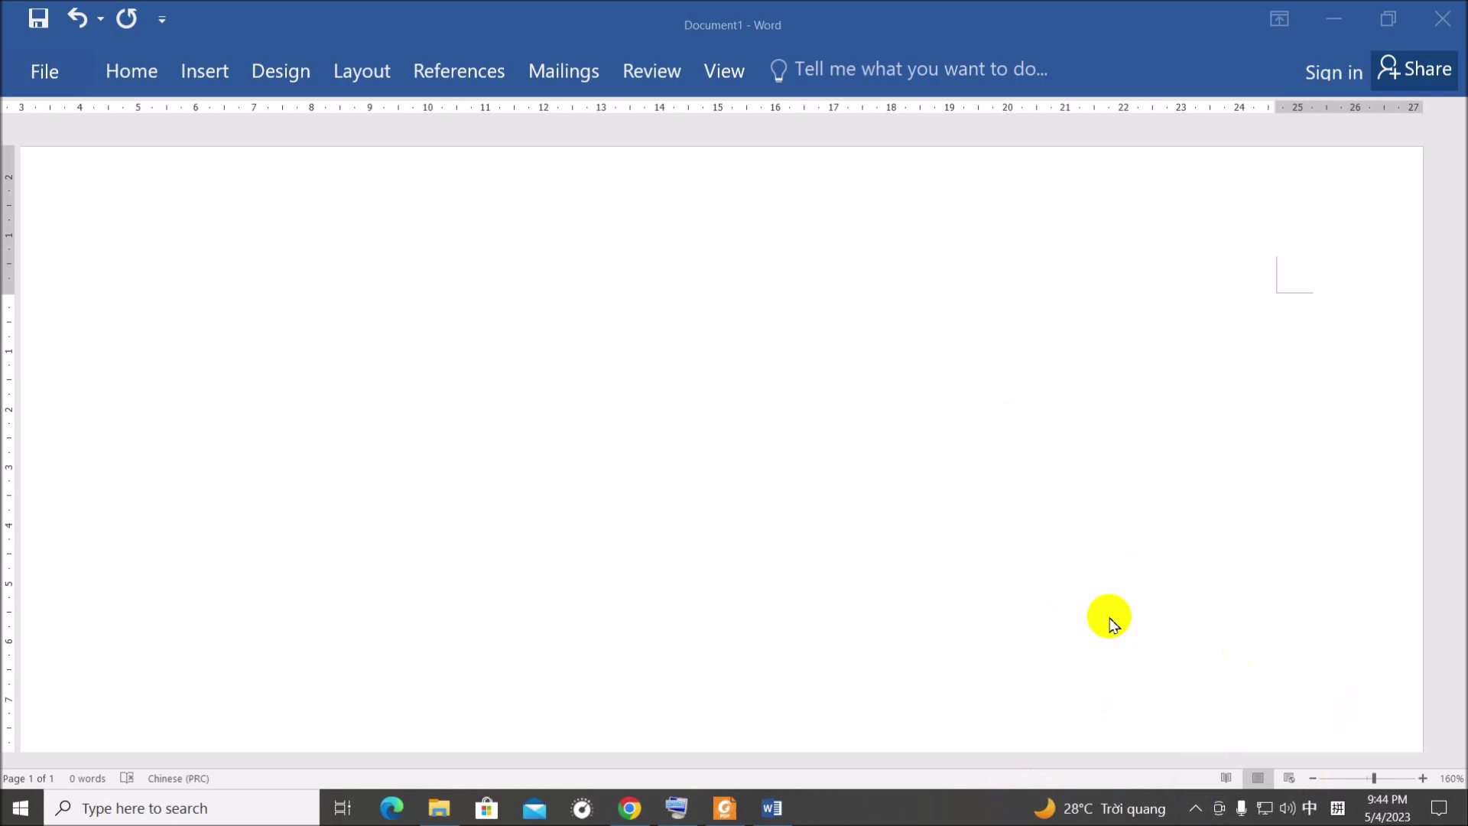
click(673, 364)
right_click(536, 261)
click(1203, 301)
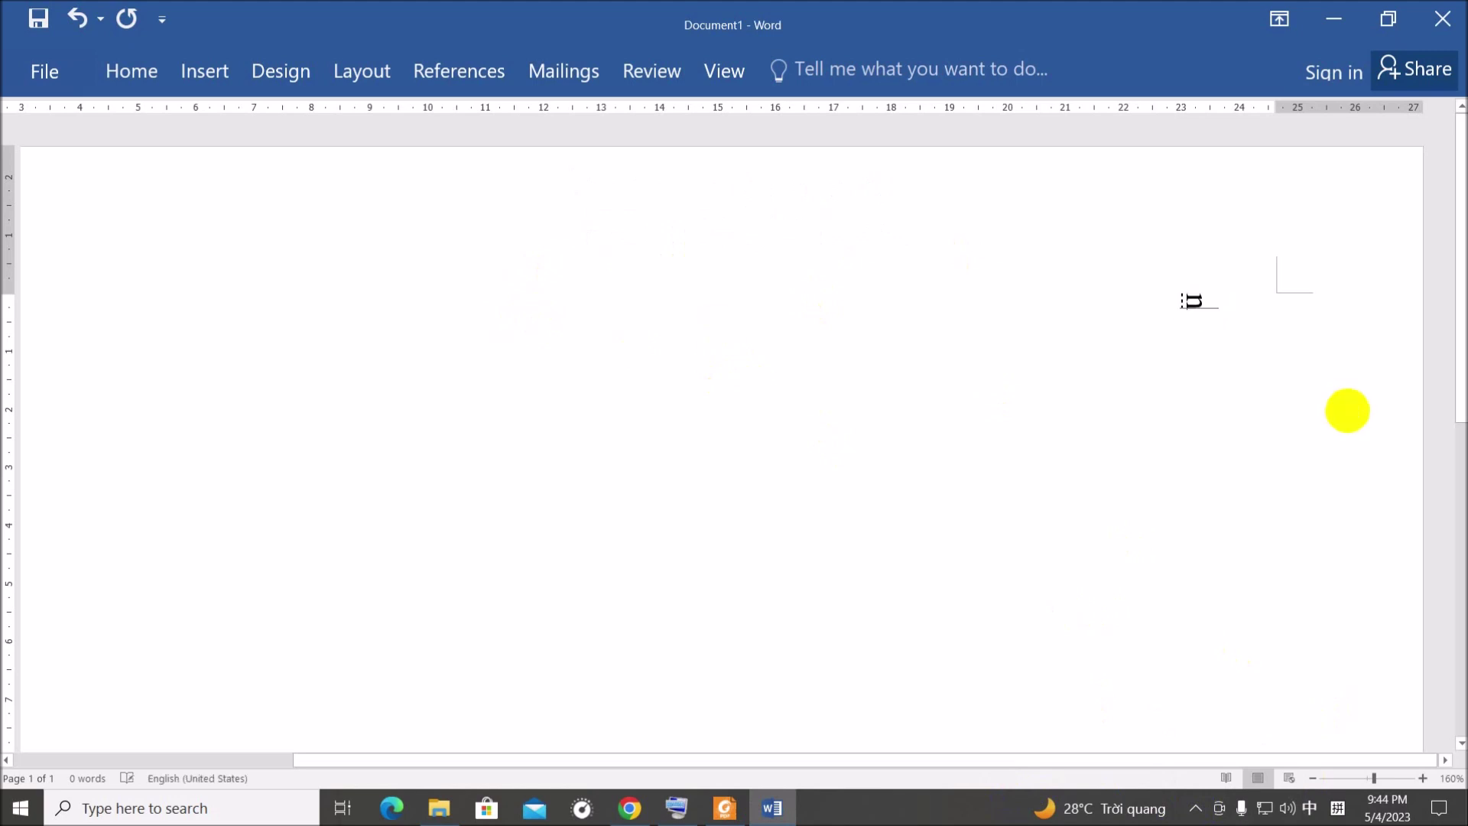
Enter the character 南 from the pinyin "nan" after paging through its candidates, and dismiss the missing proofing tools notice
text(na'm)
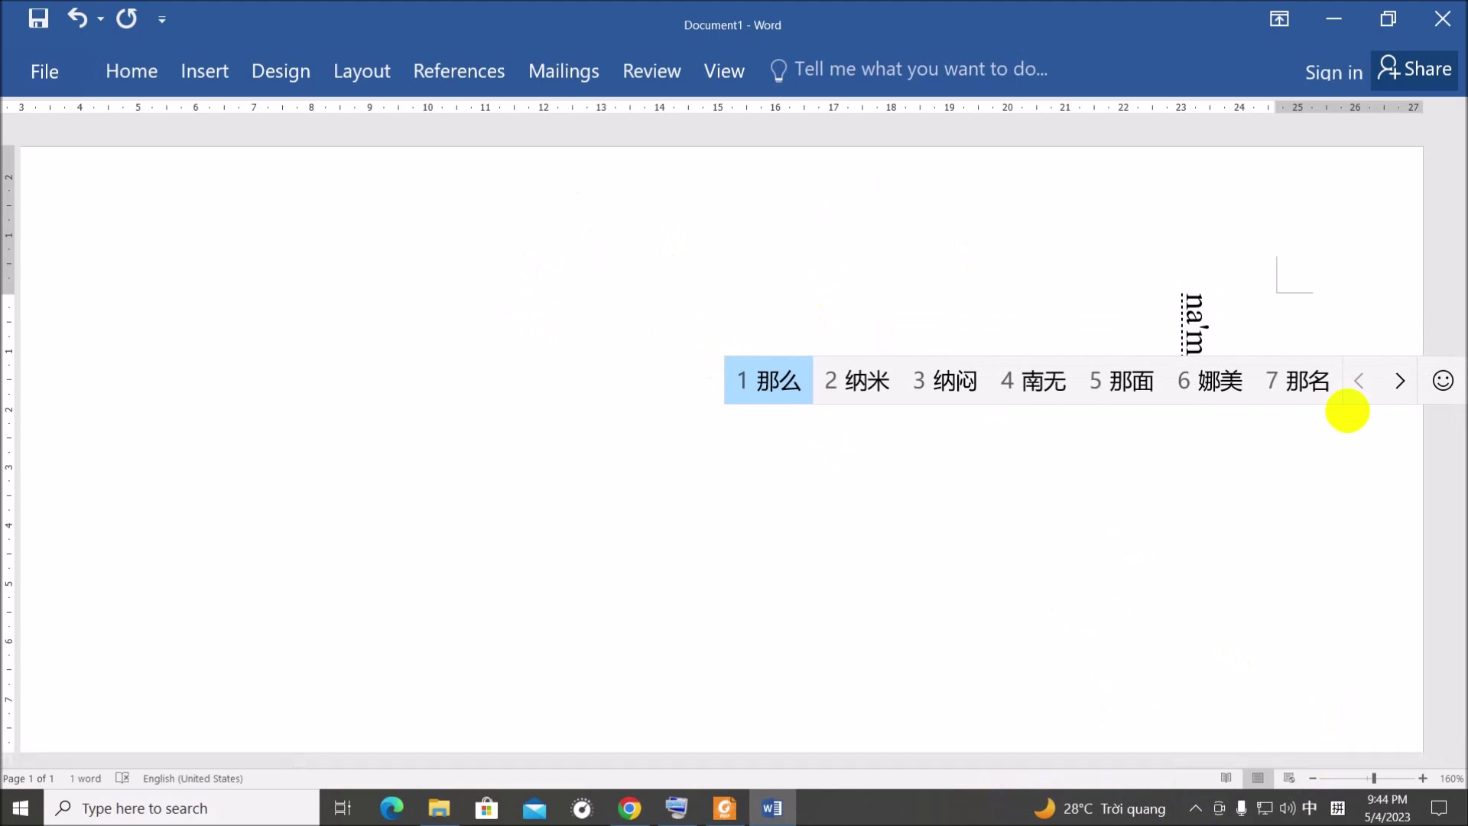
key(BackSpace)
text(n)
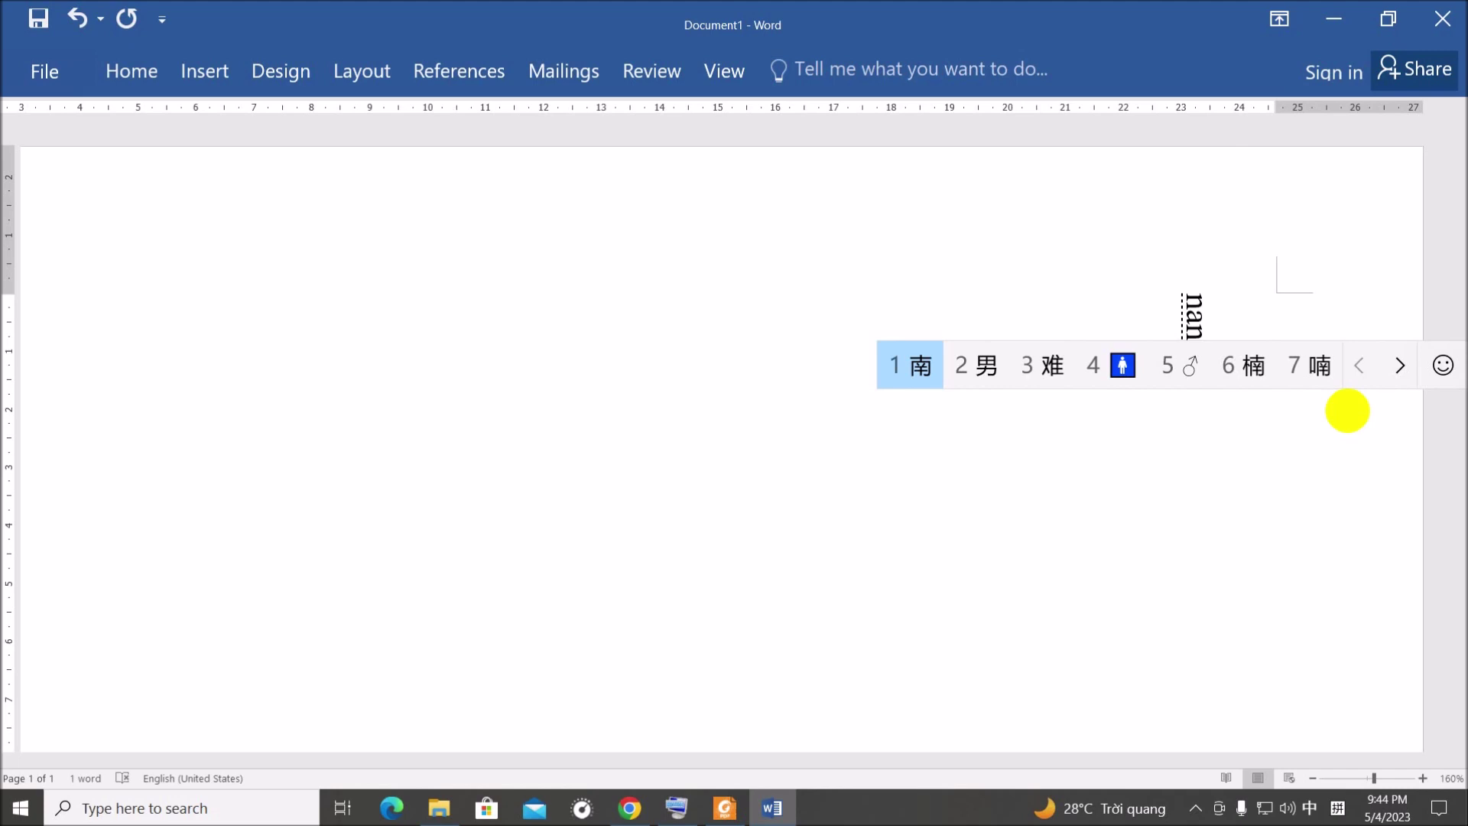
key(Page_Down)
key(Page_Down)
key(Page_Down)
key(Page_Down)
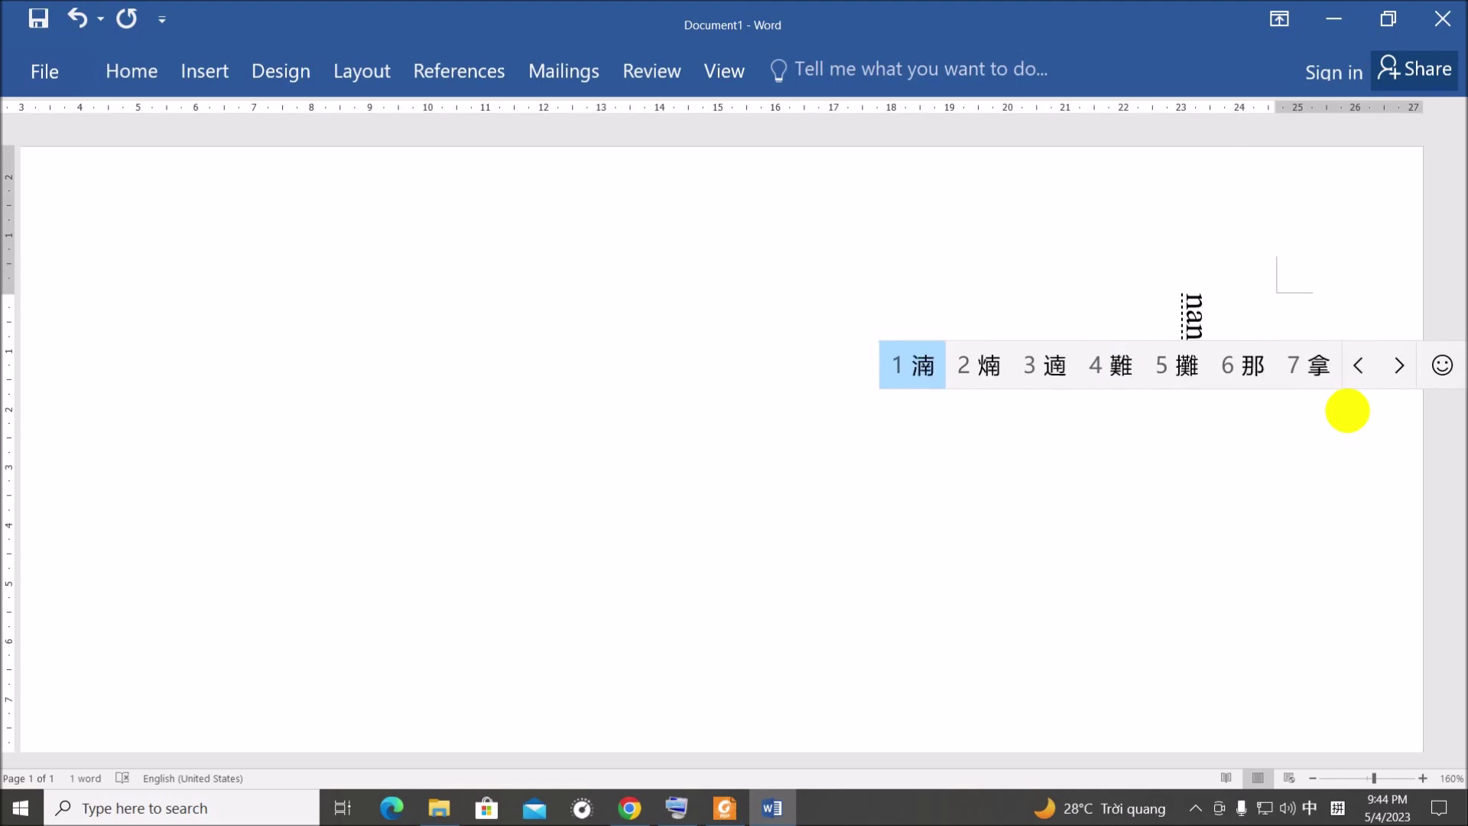
key(Page_Up)
key(Page_Up)
key(Page_Up)
key(Page_Up)
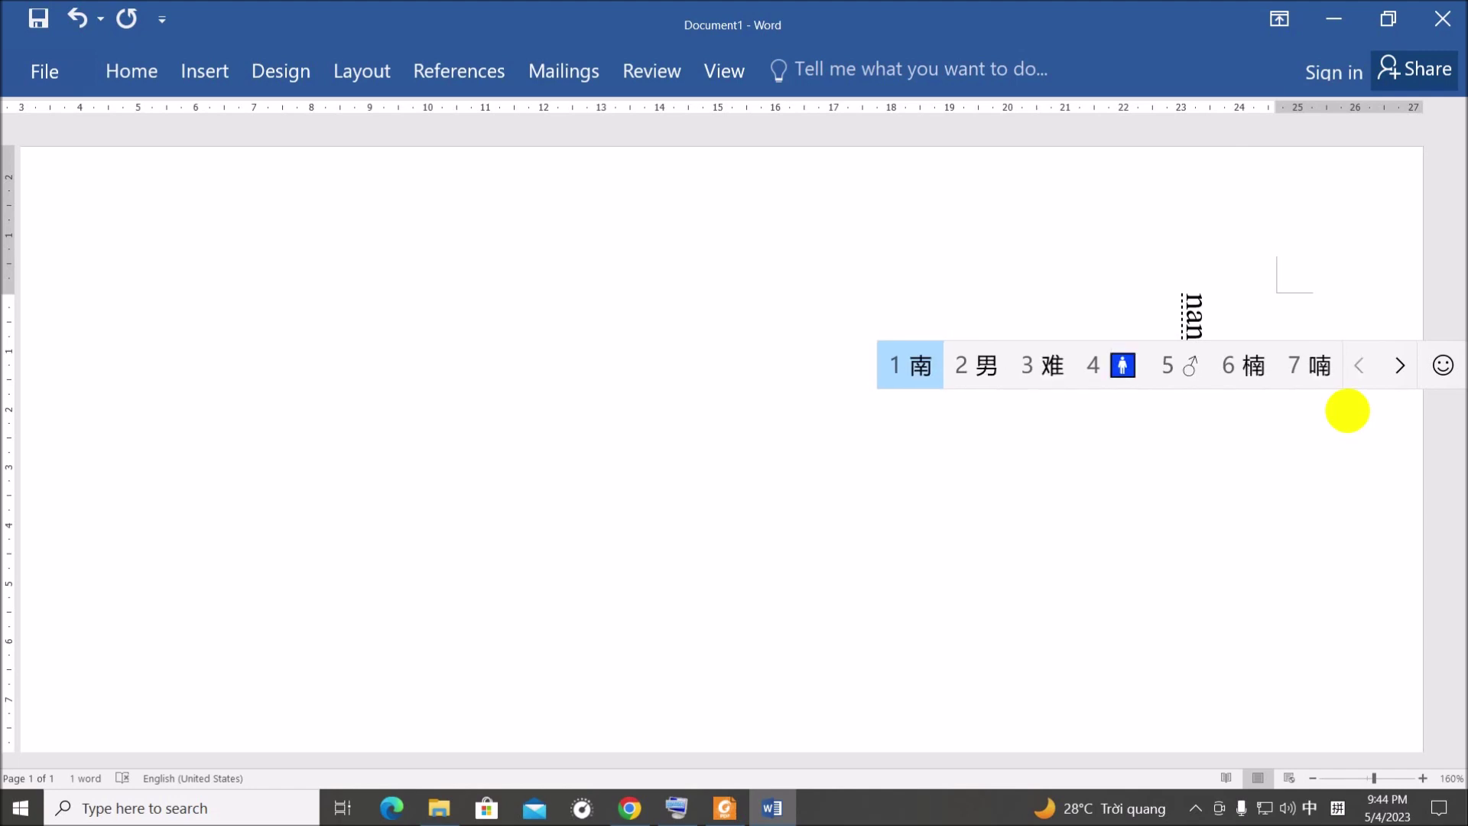
key(space)
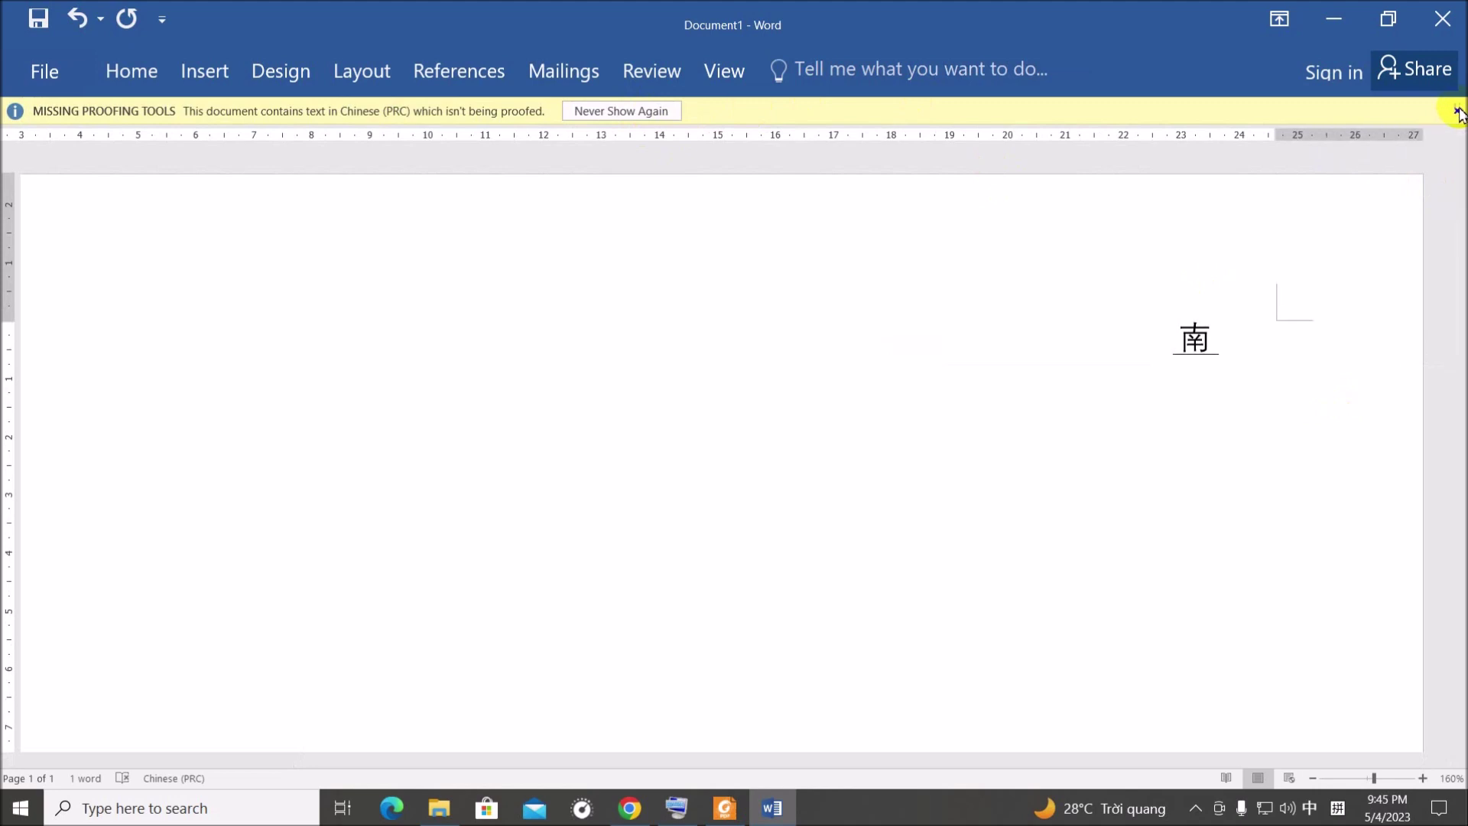
click(1457, 112)
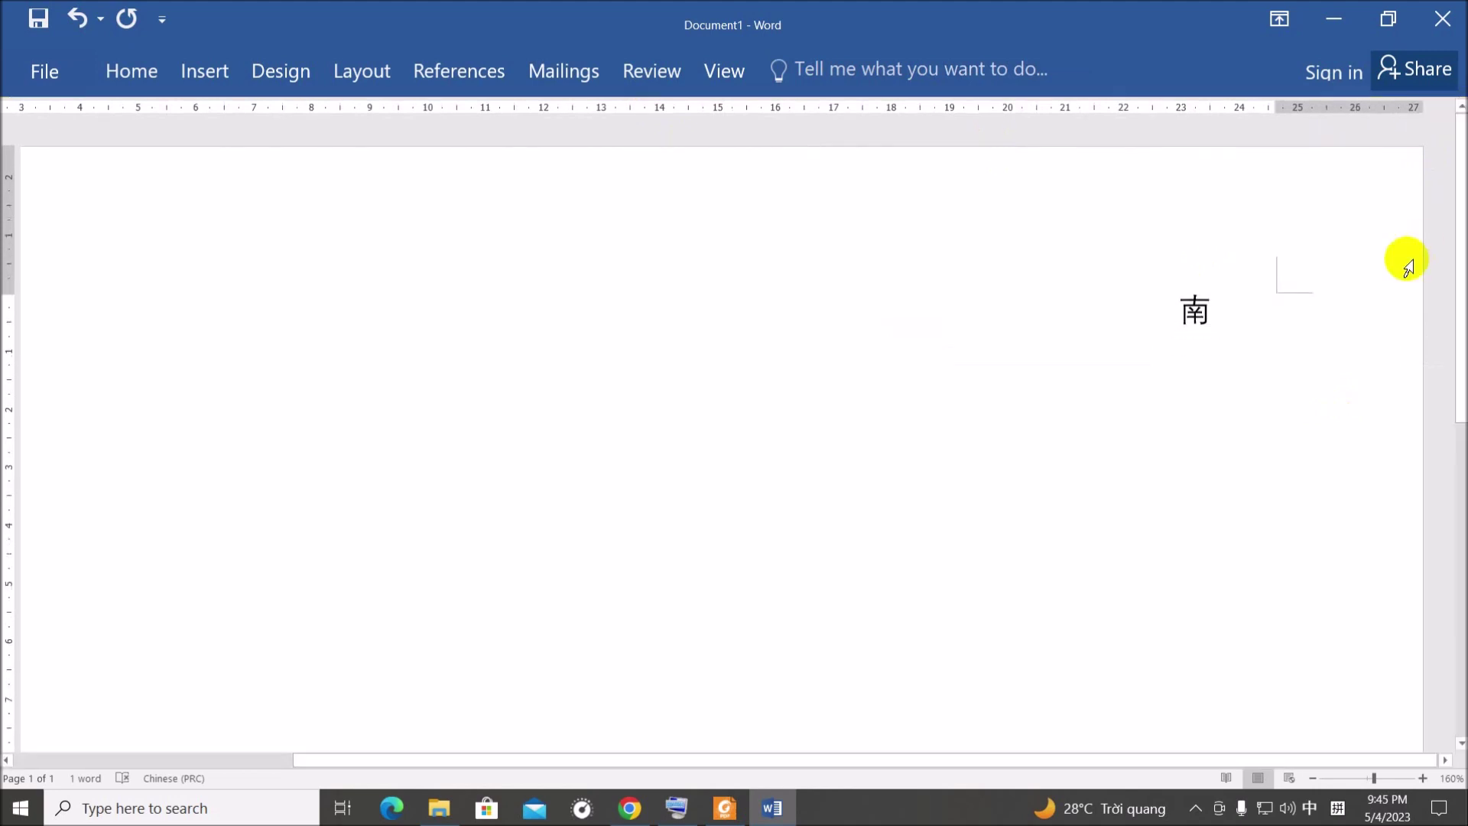
Complete the vertical phrase 南無阿彌陀佛 by entering 無, 阿, 彌, 陀 and 佛 from the pinyin wu, a, mi, tuo and fo
text(wu)
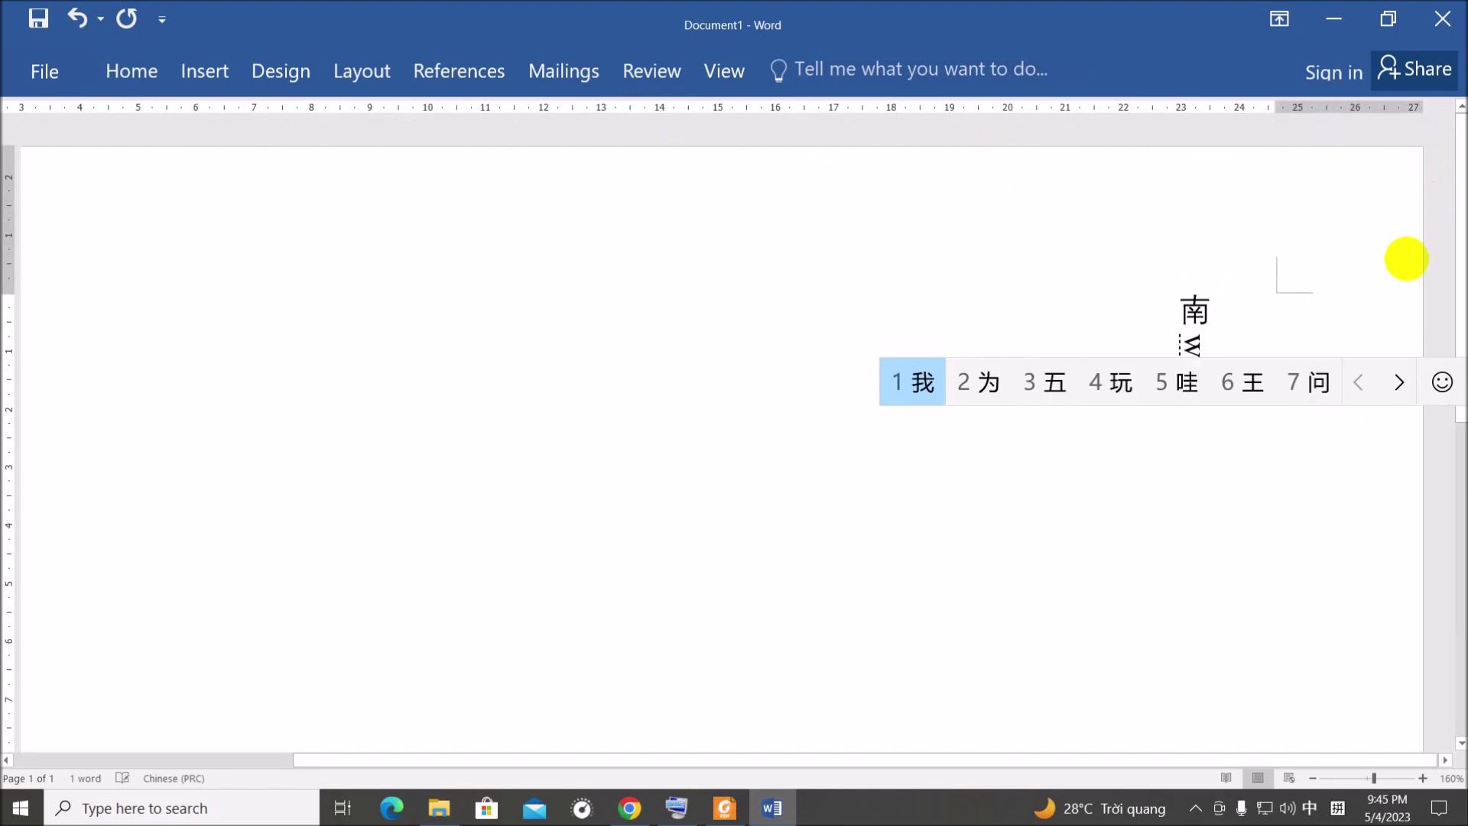
key(space)
text(a)
key(space)
text(mi)
key(space)
text(tuo)
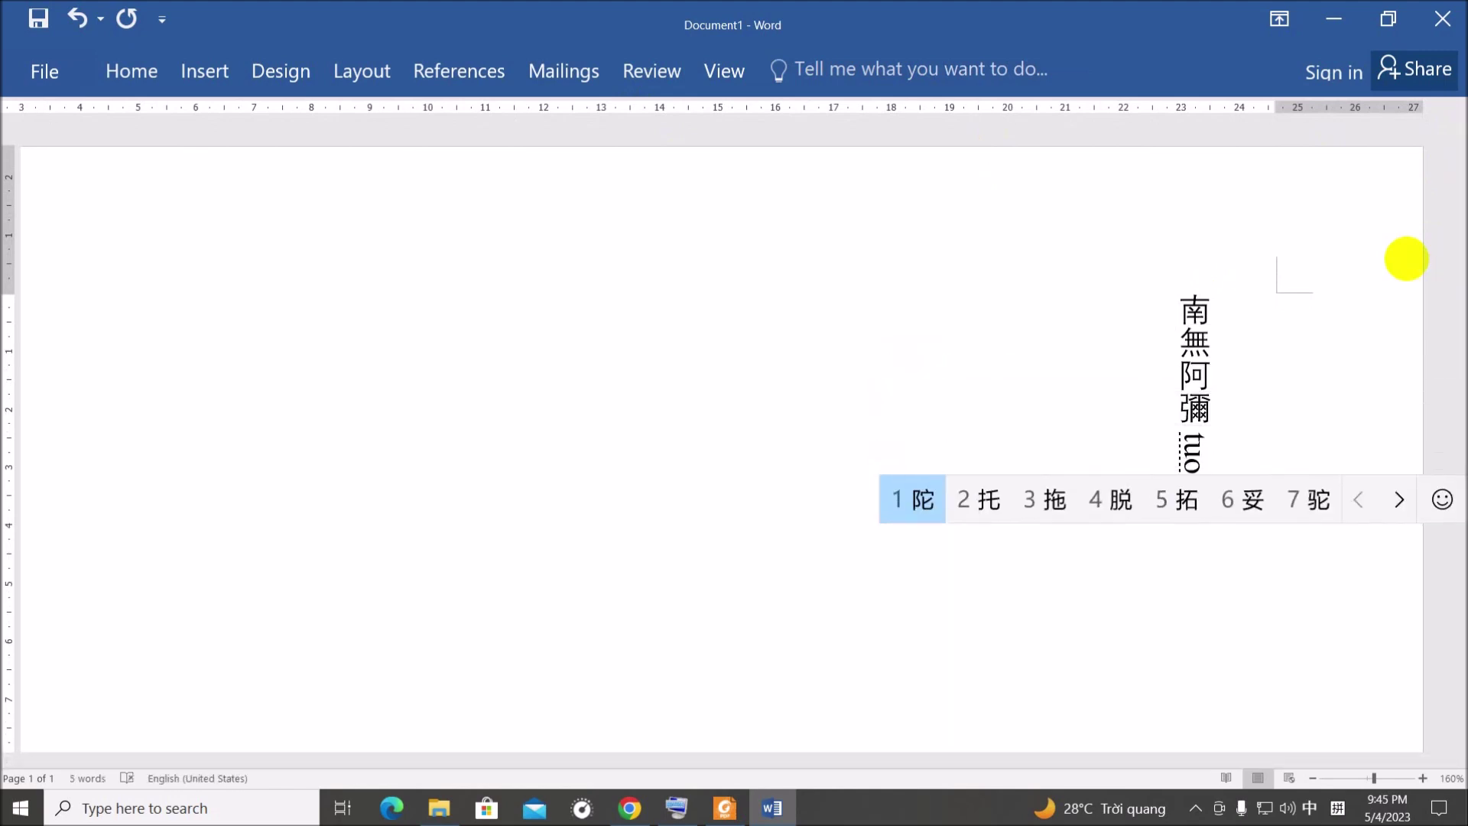
key(space)
text(fo)
key(space)
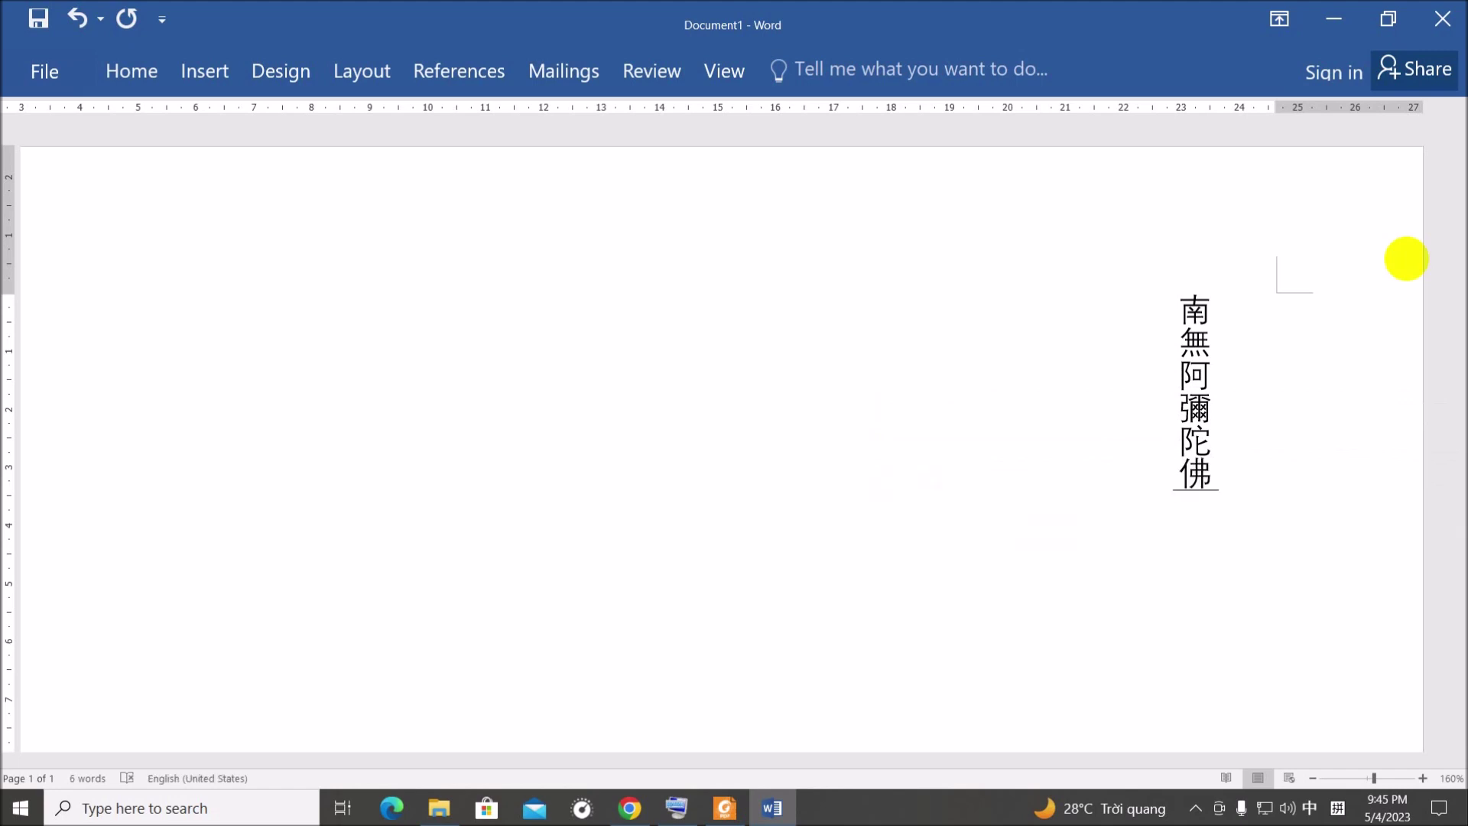
Enter the second vertical phrase 越南人民英雄 from the pinyin yue, nan, ren, min, ying and xiong
text(yue)
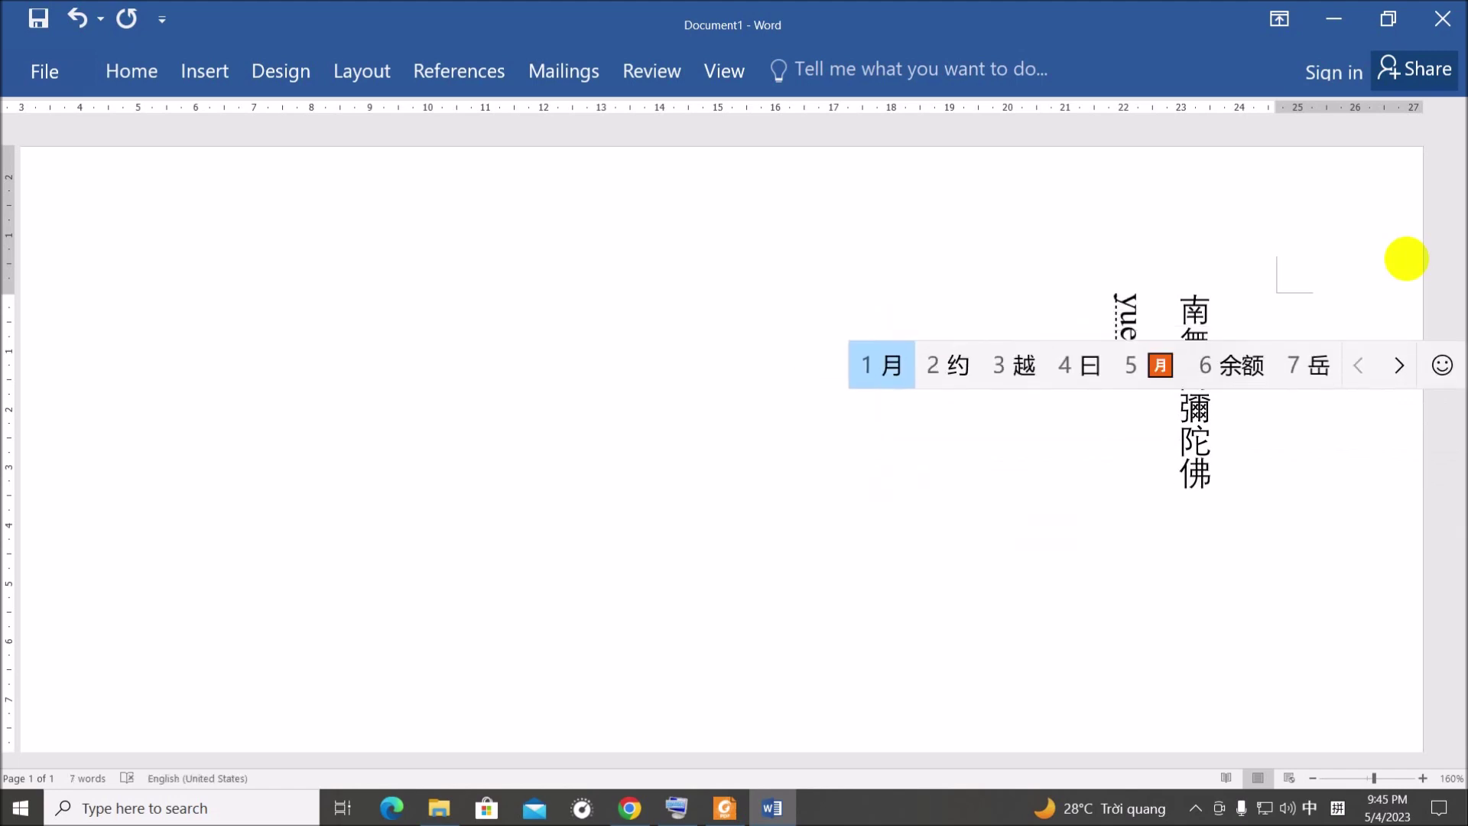
text(3nan)
key(space)
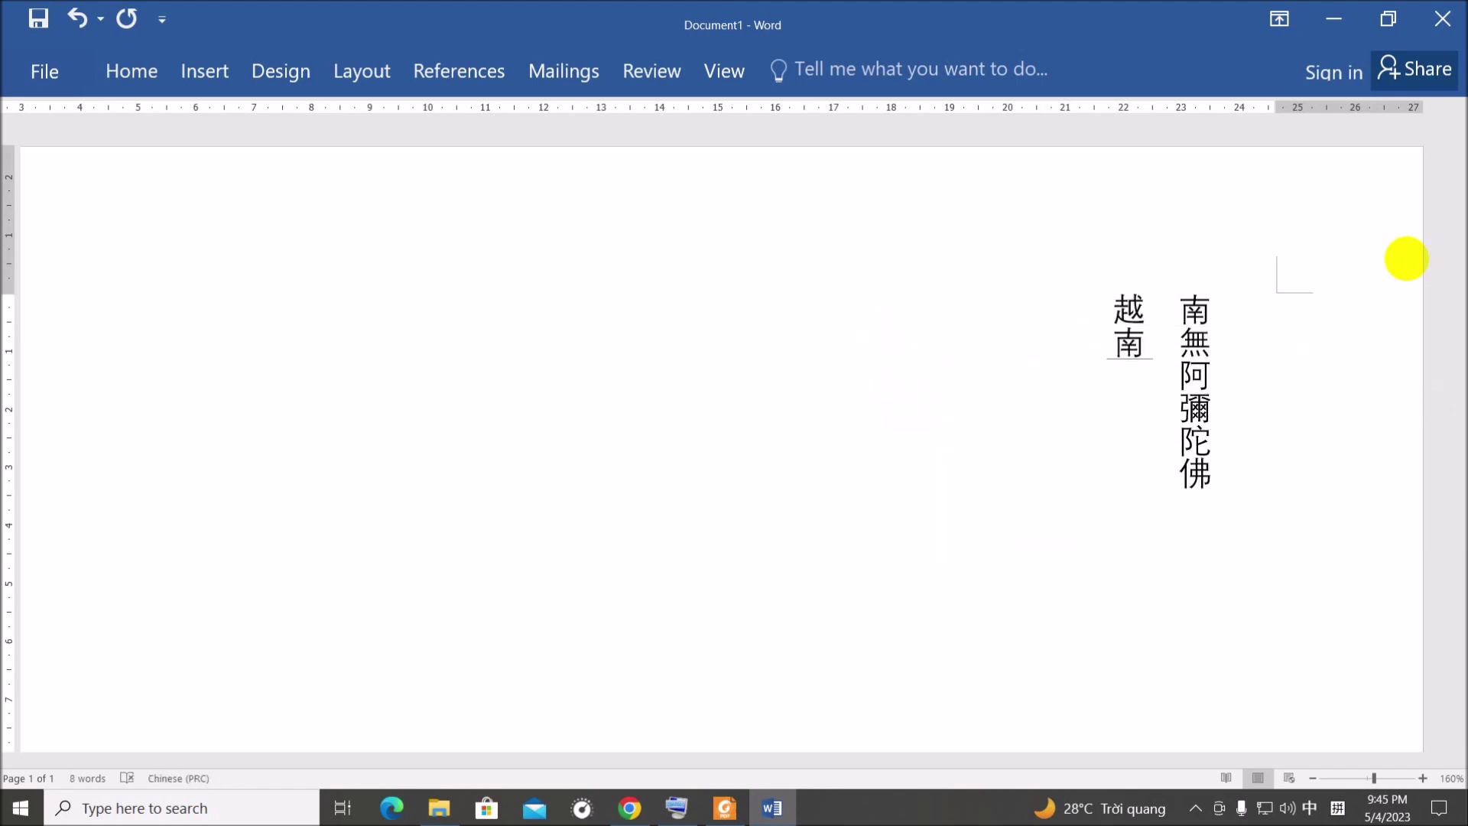
text(ren)
key(space)
text(min)
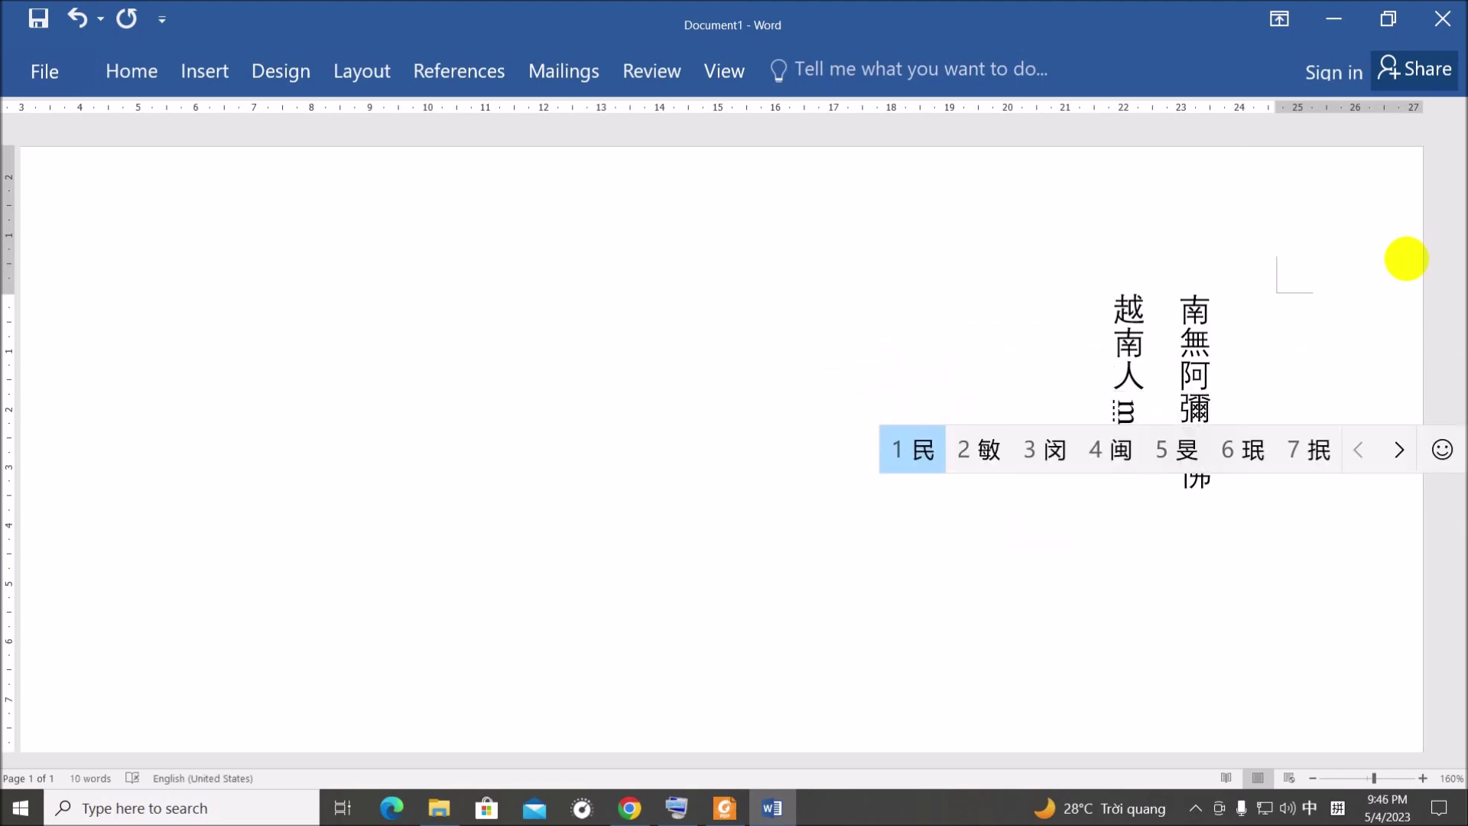
key(space)
text(yim)
key(BackSpace)
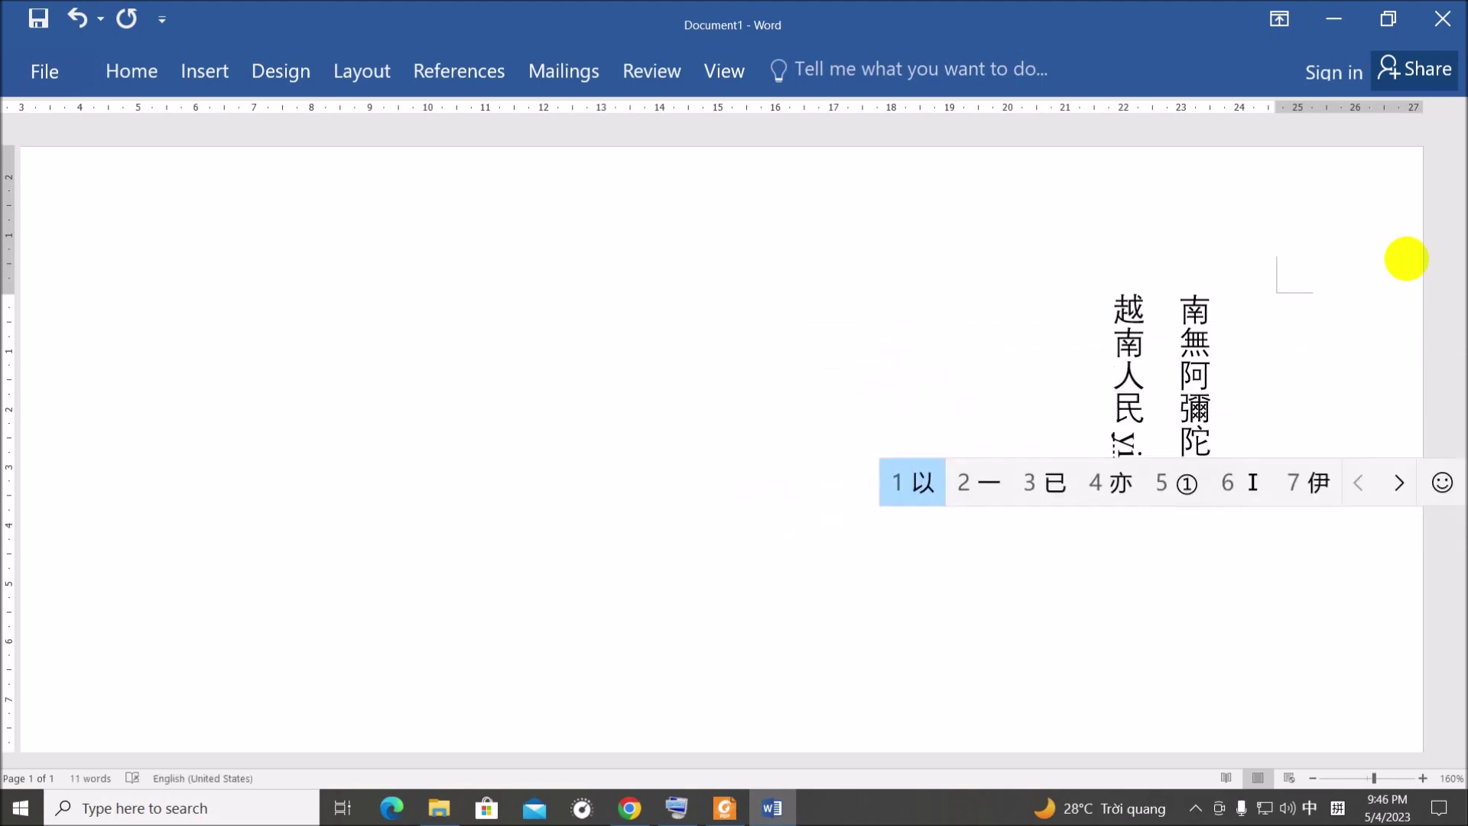
text(ng2xiong)
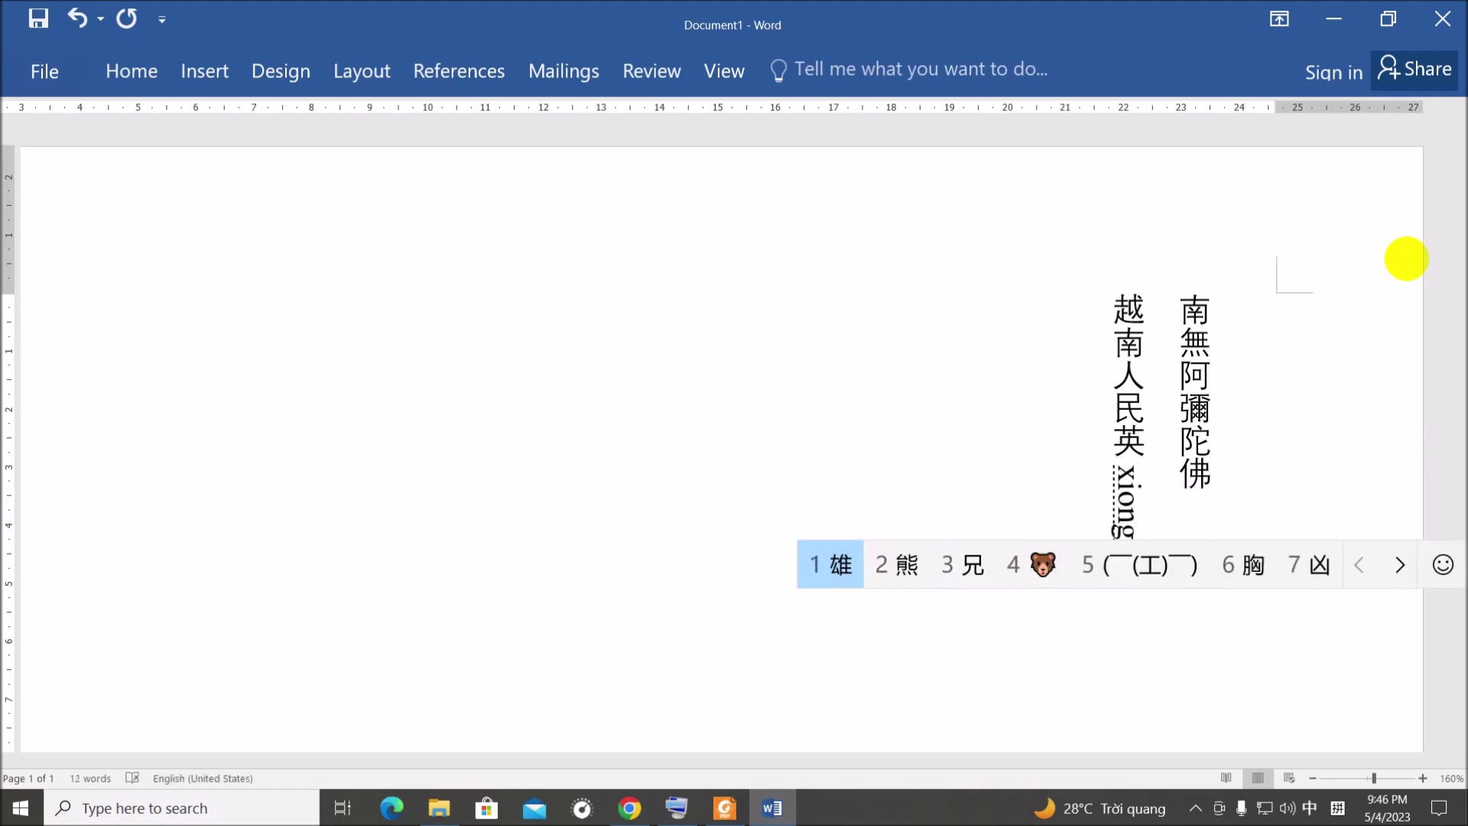
key(space)
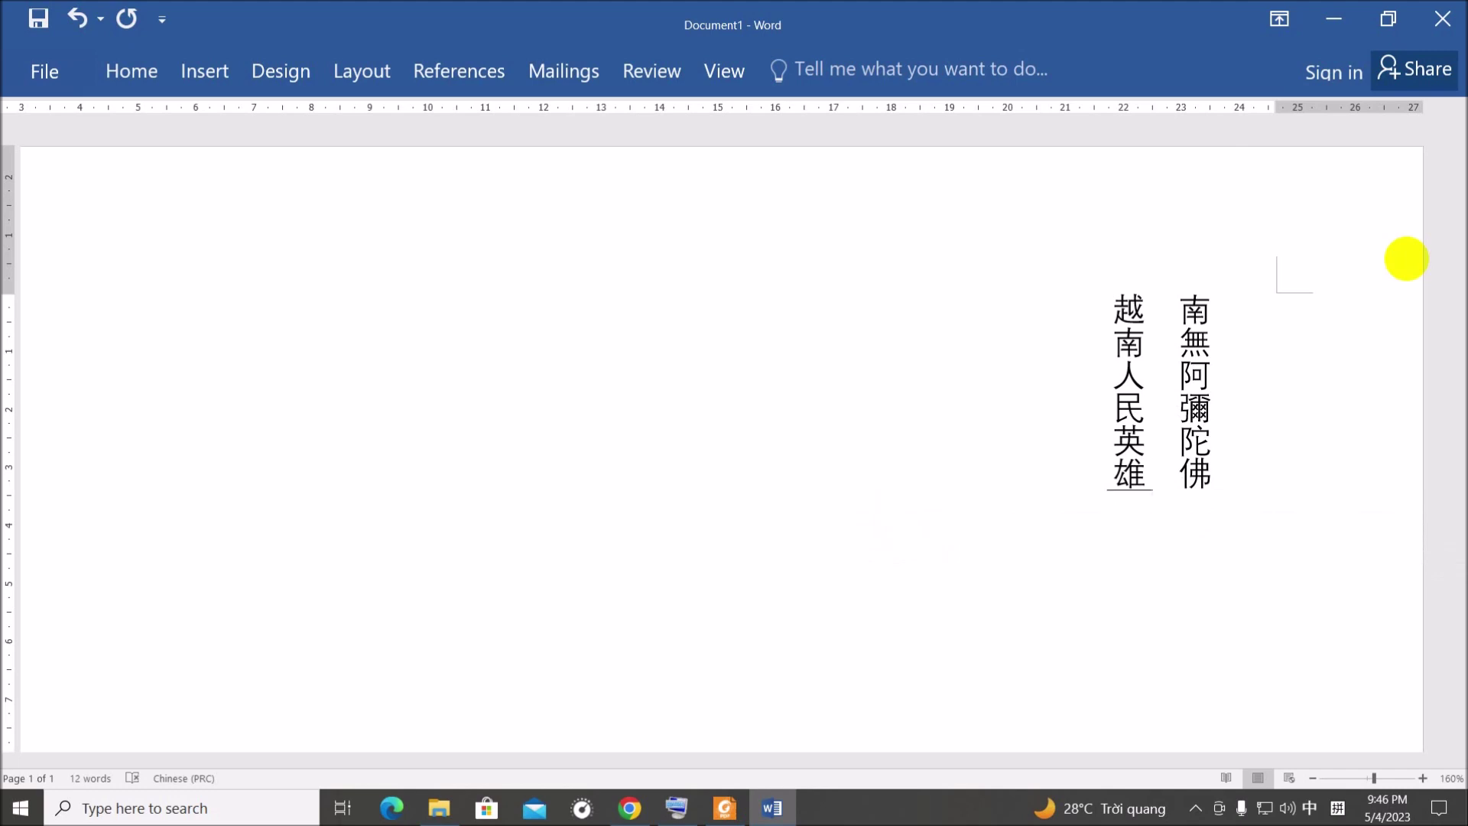
text(yang)
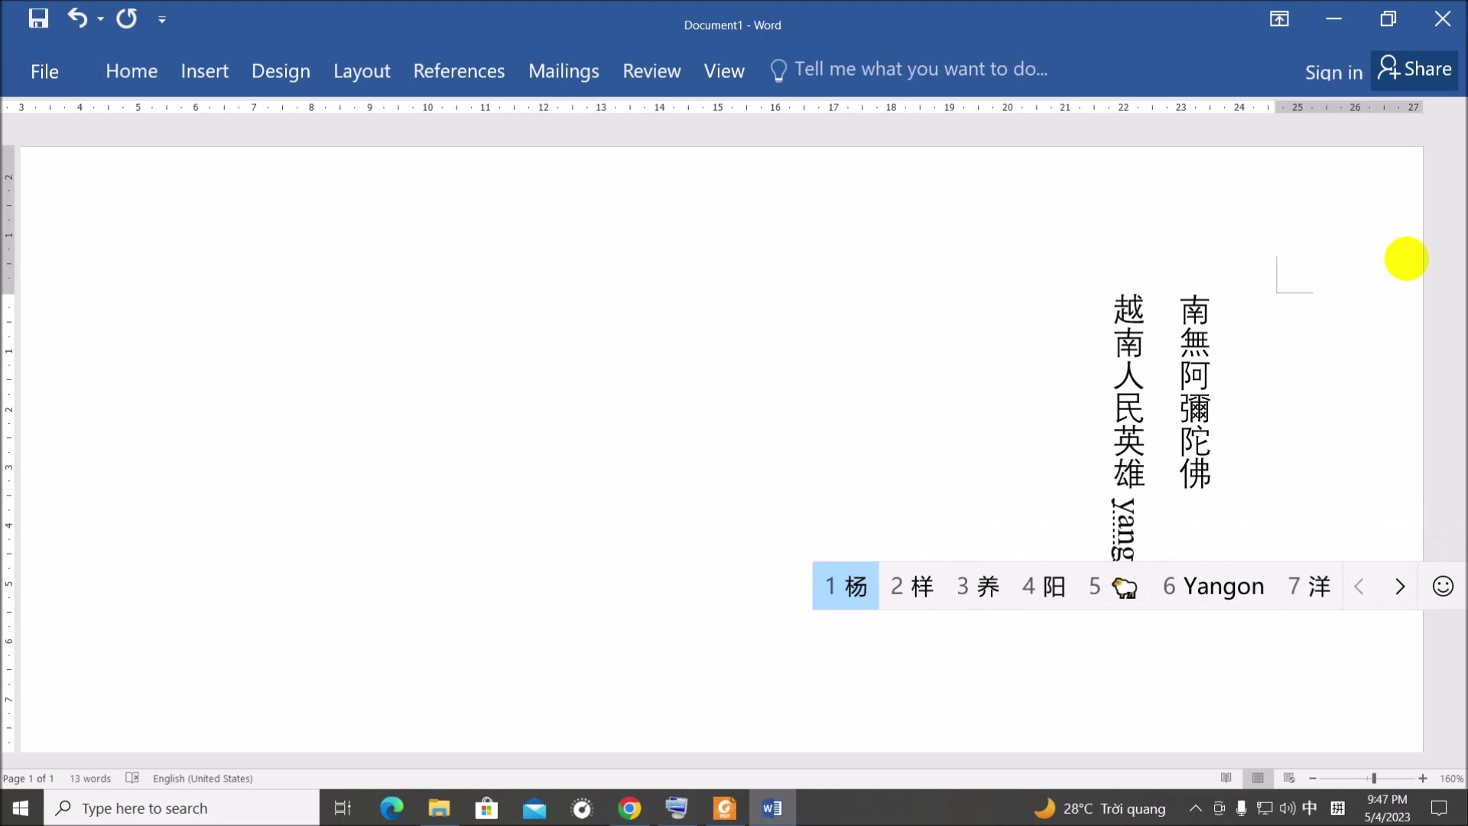
key(ctrl+shift+f)
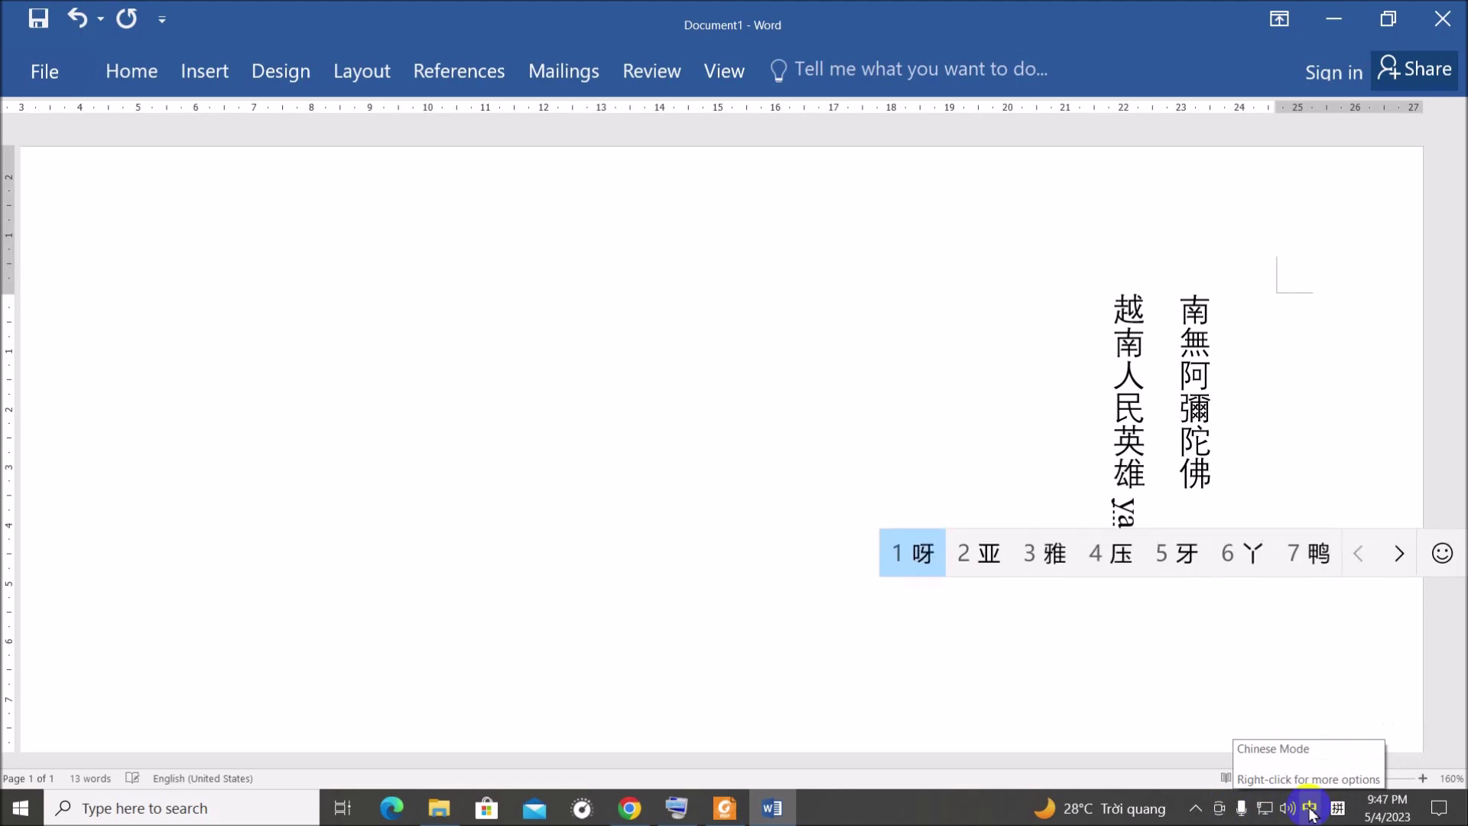
key(Escape)
Switch Microsoft Pinyin to English mode, test it with the word "learn" in the document, and delete the word
click(1308, 808)
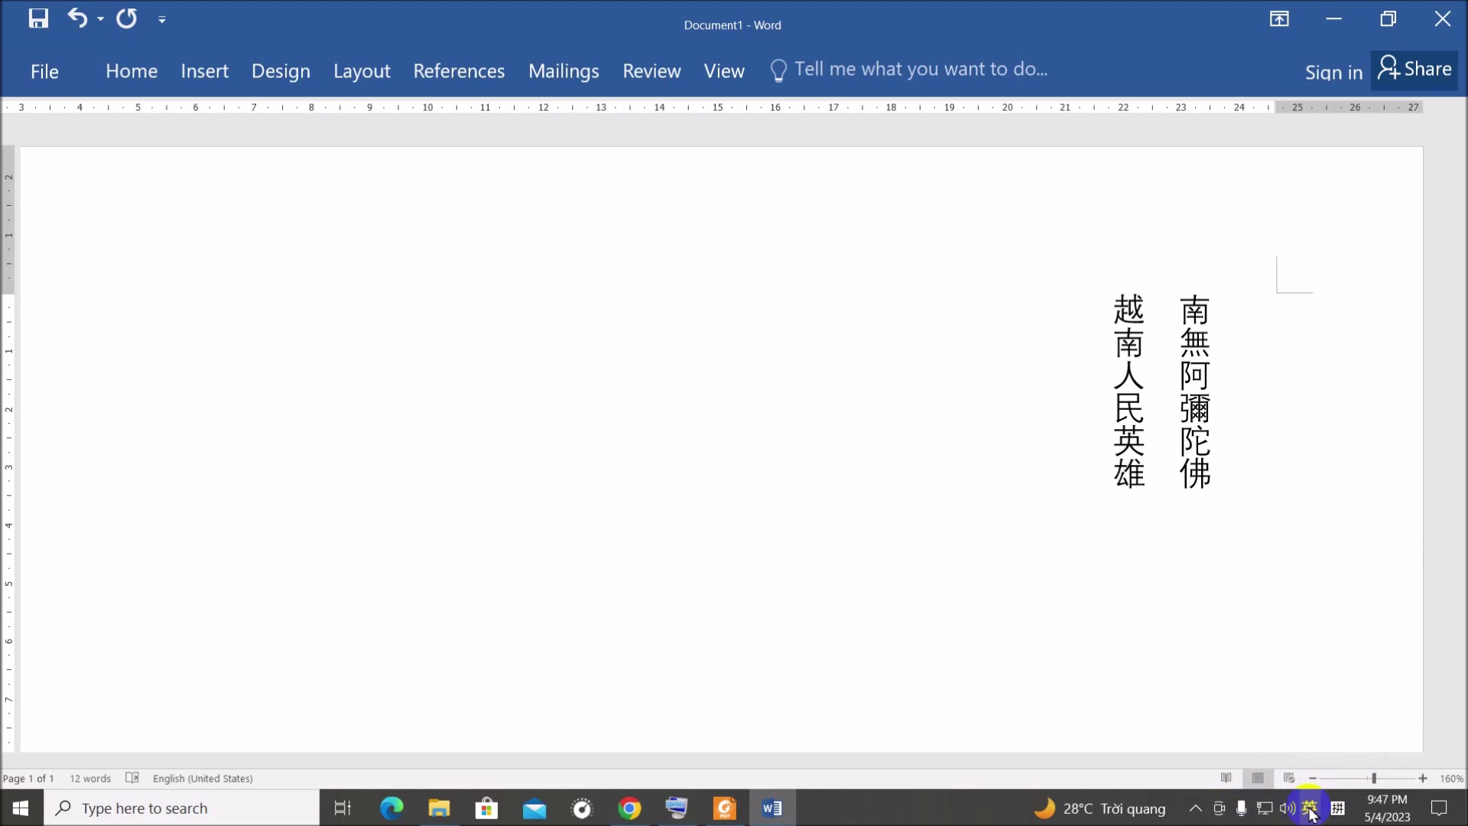
text(learn)
key(BackSpace)
key(BackSpace)
key(BackSpace)
key(BackSpace)
key(BackSpace)
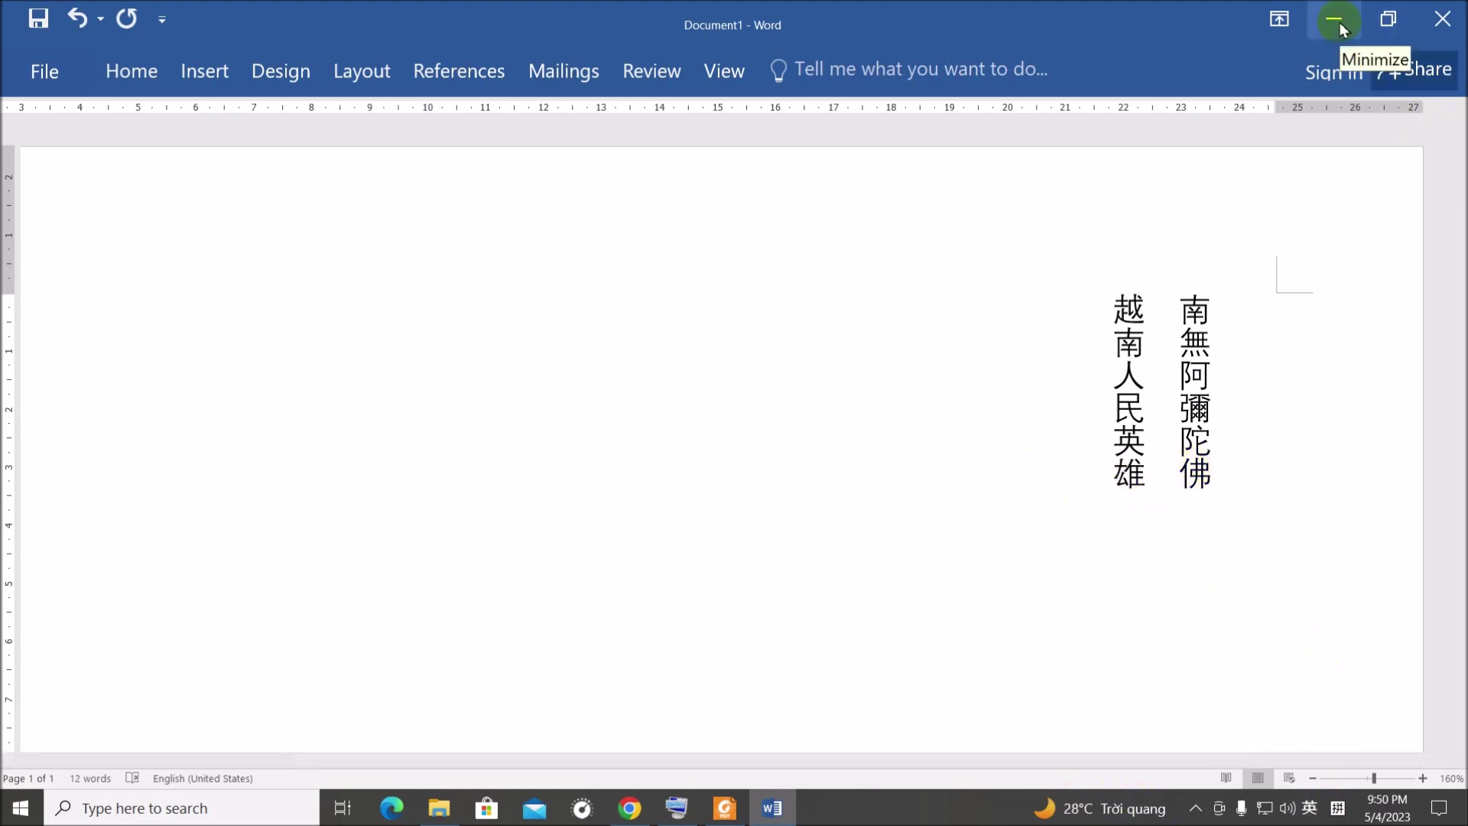
click(1345, 19)
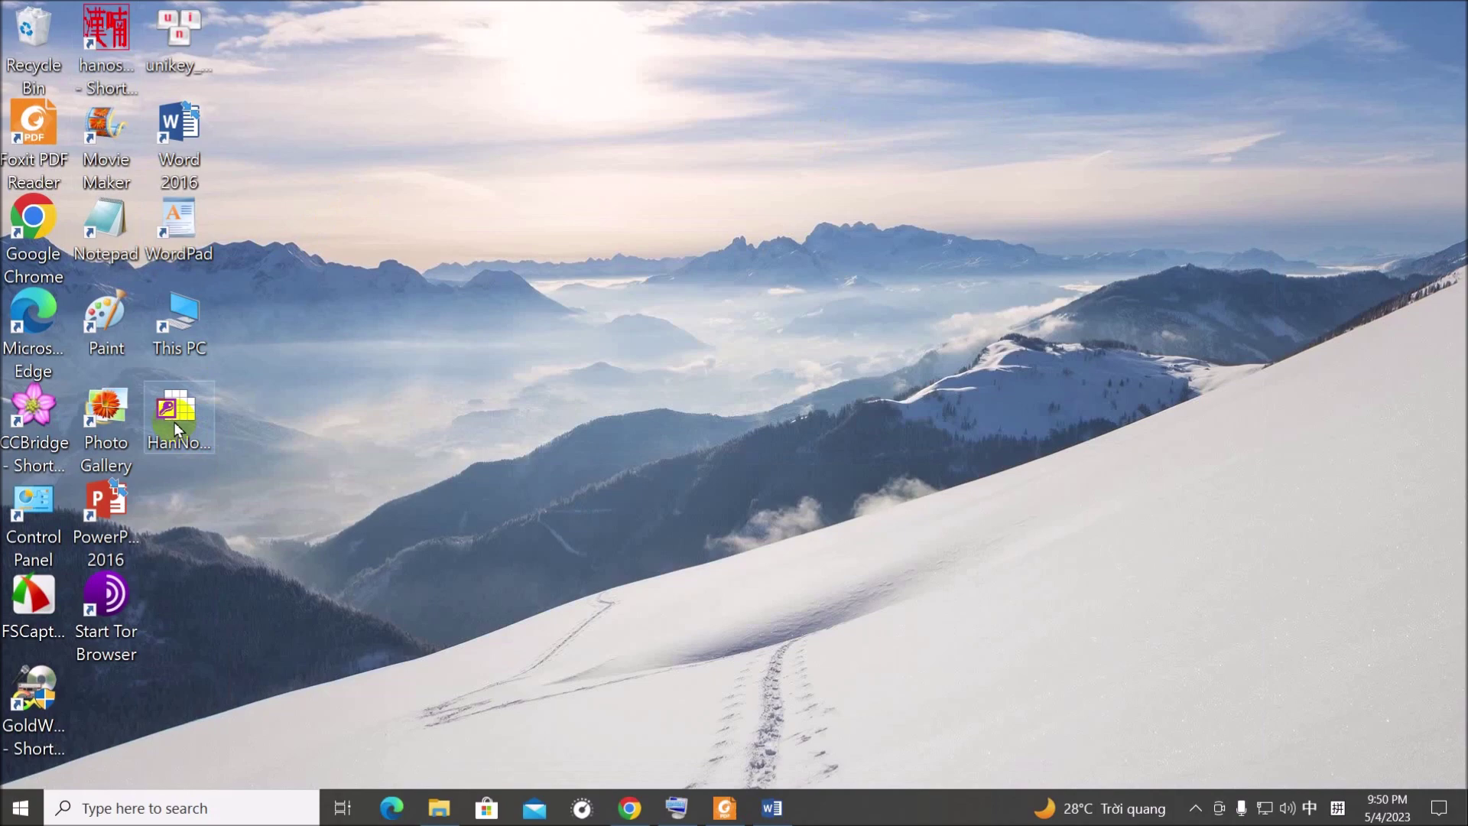
click(679, 626)
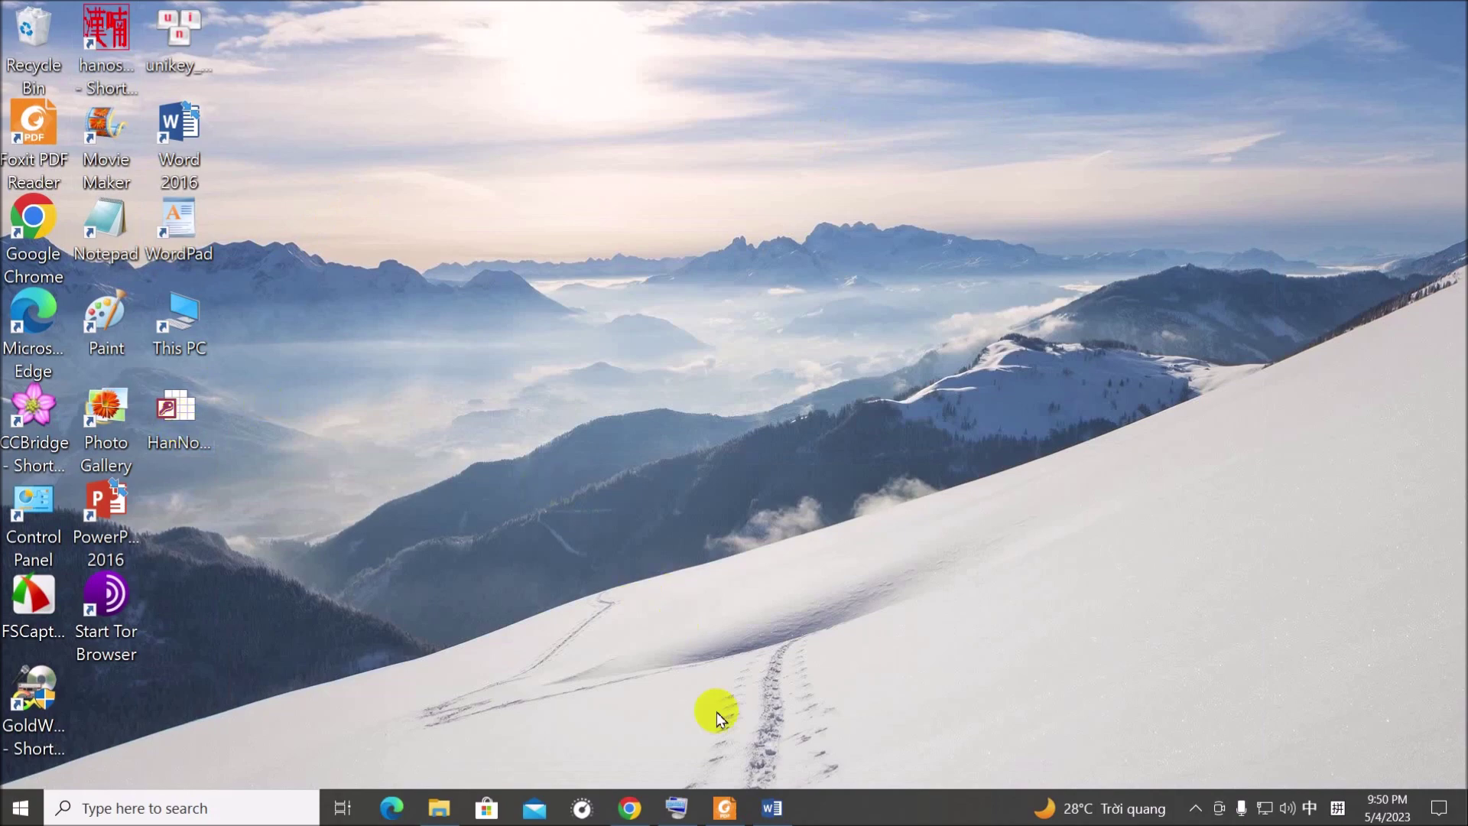
click(773, 810)
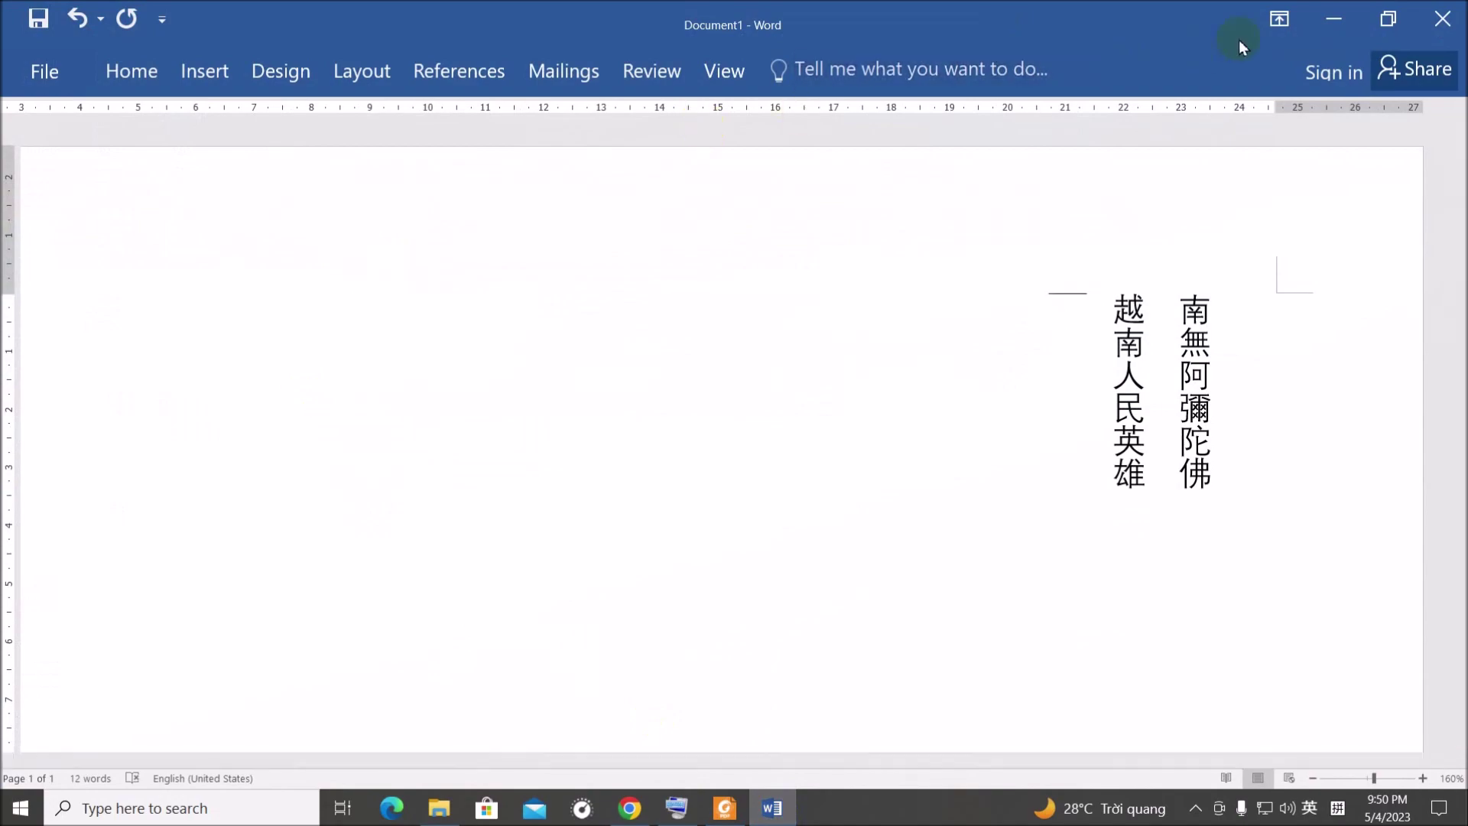
click(1350, 20)
click(95, 46)
double_click(119, 38)
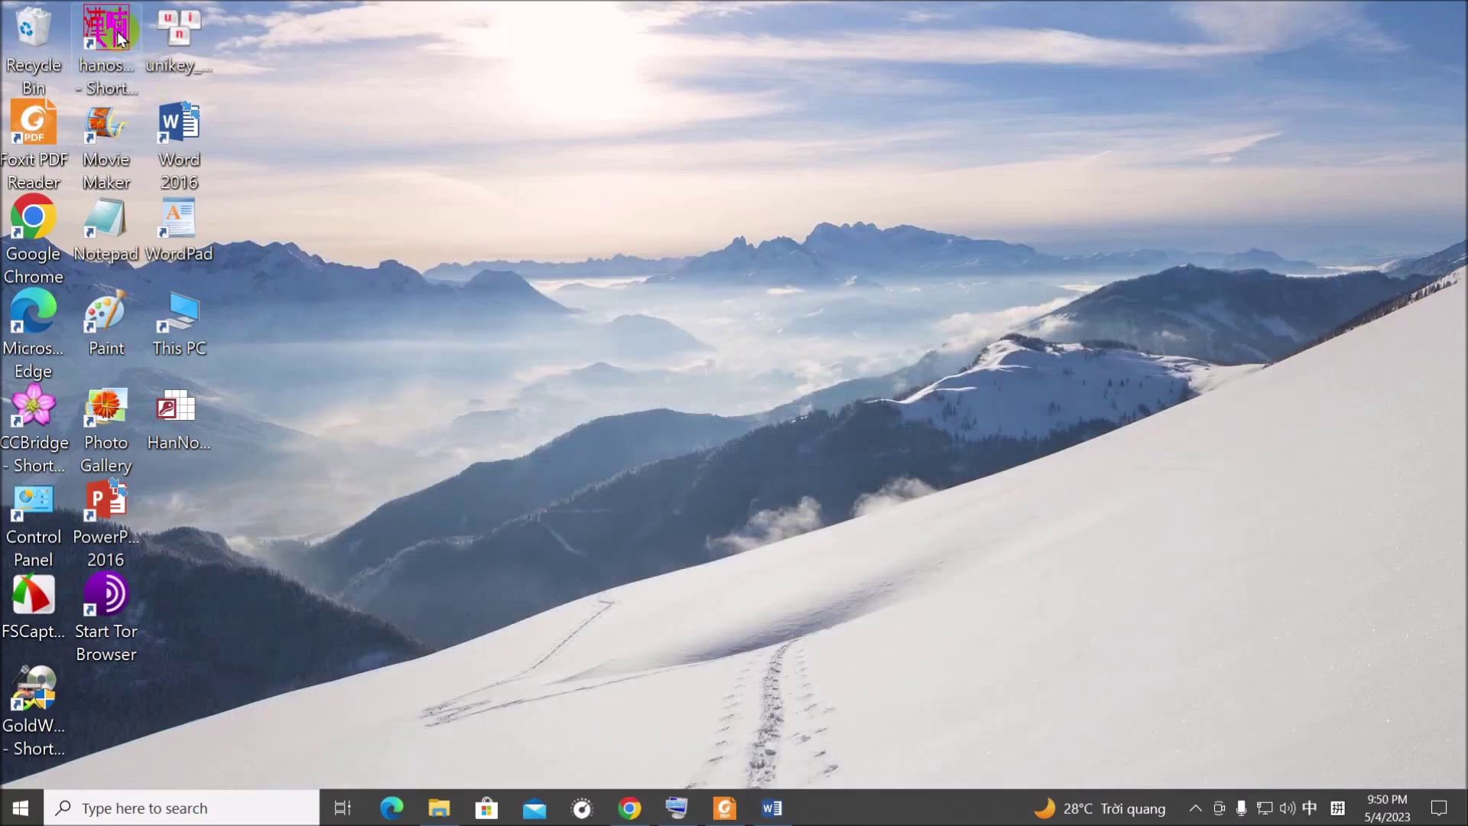
click(192, 93)
click(772, 807)
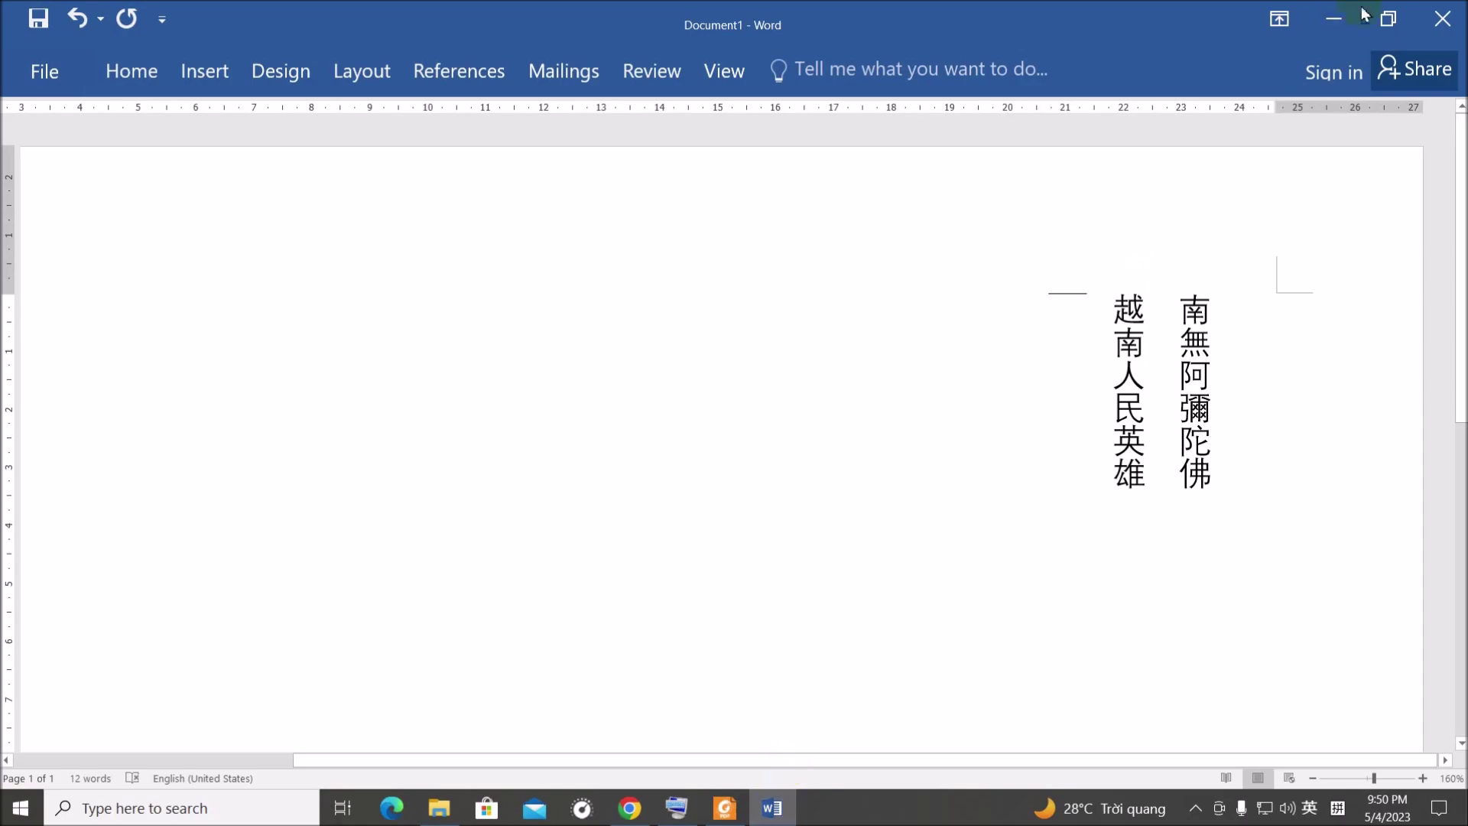
Minimize Word and open HanNomIME_v12_2002 from the desktop, allowing the file despite the Access security notice
click(1330, 26)
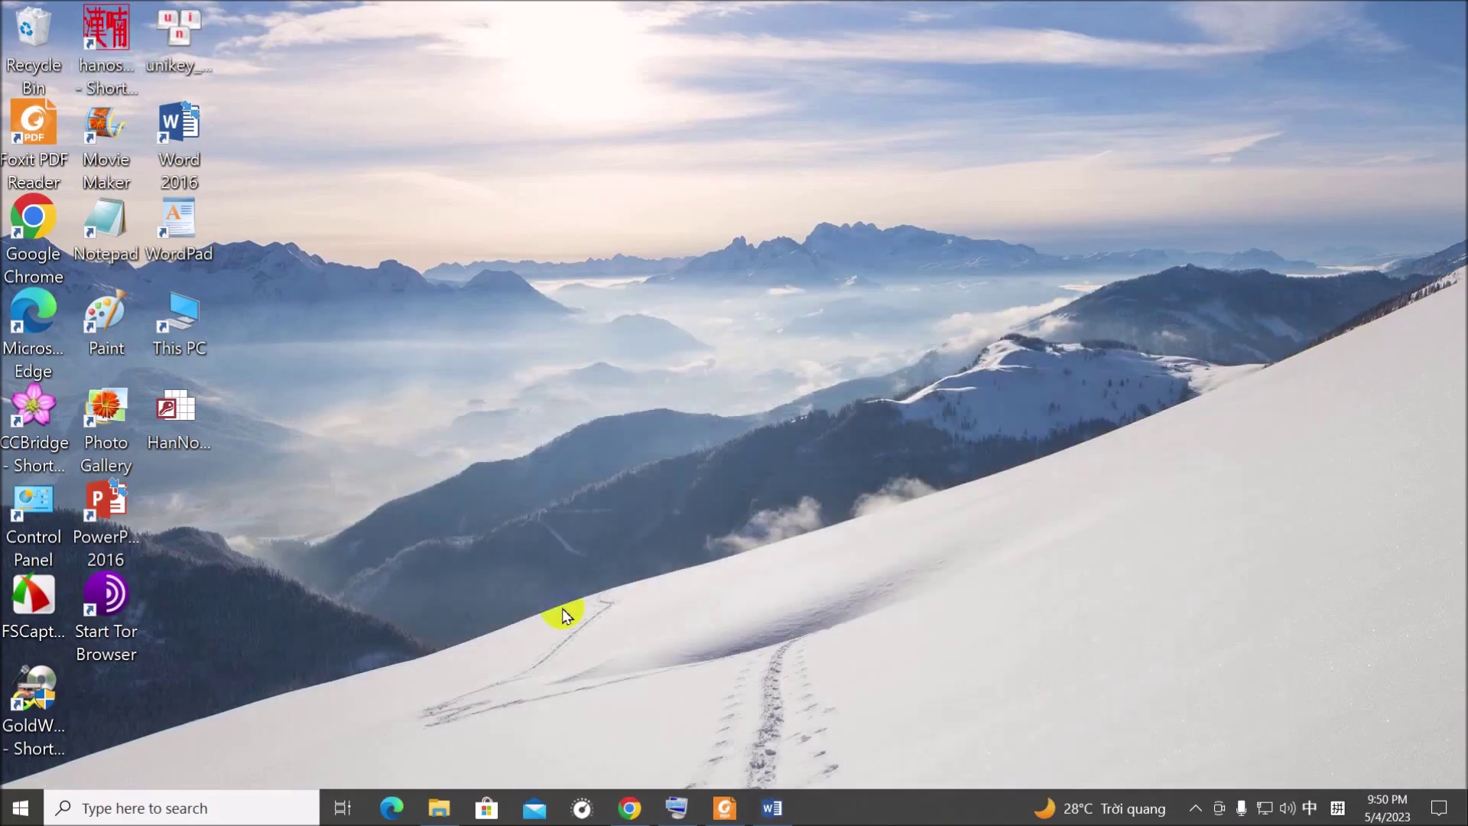
click(181, 412)
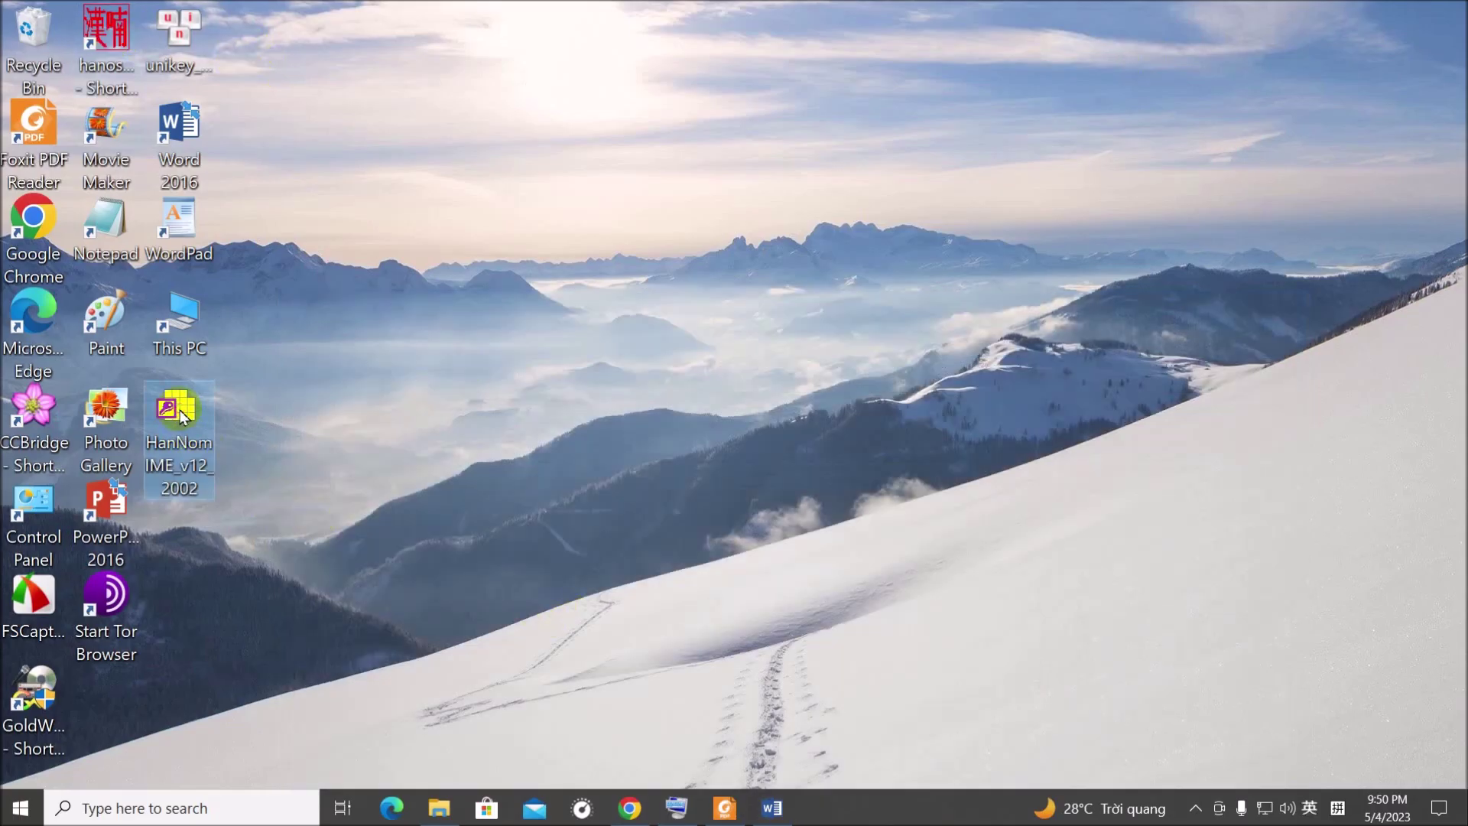
double_click(181, 415)
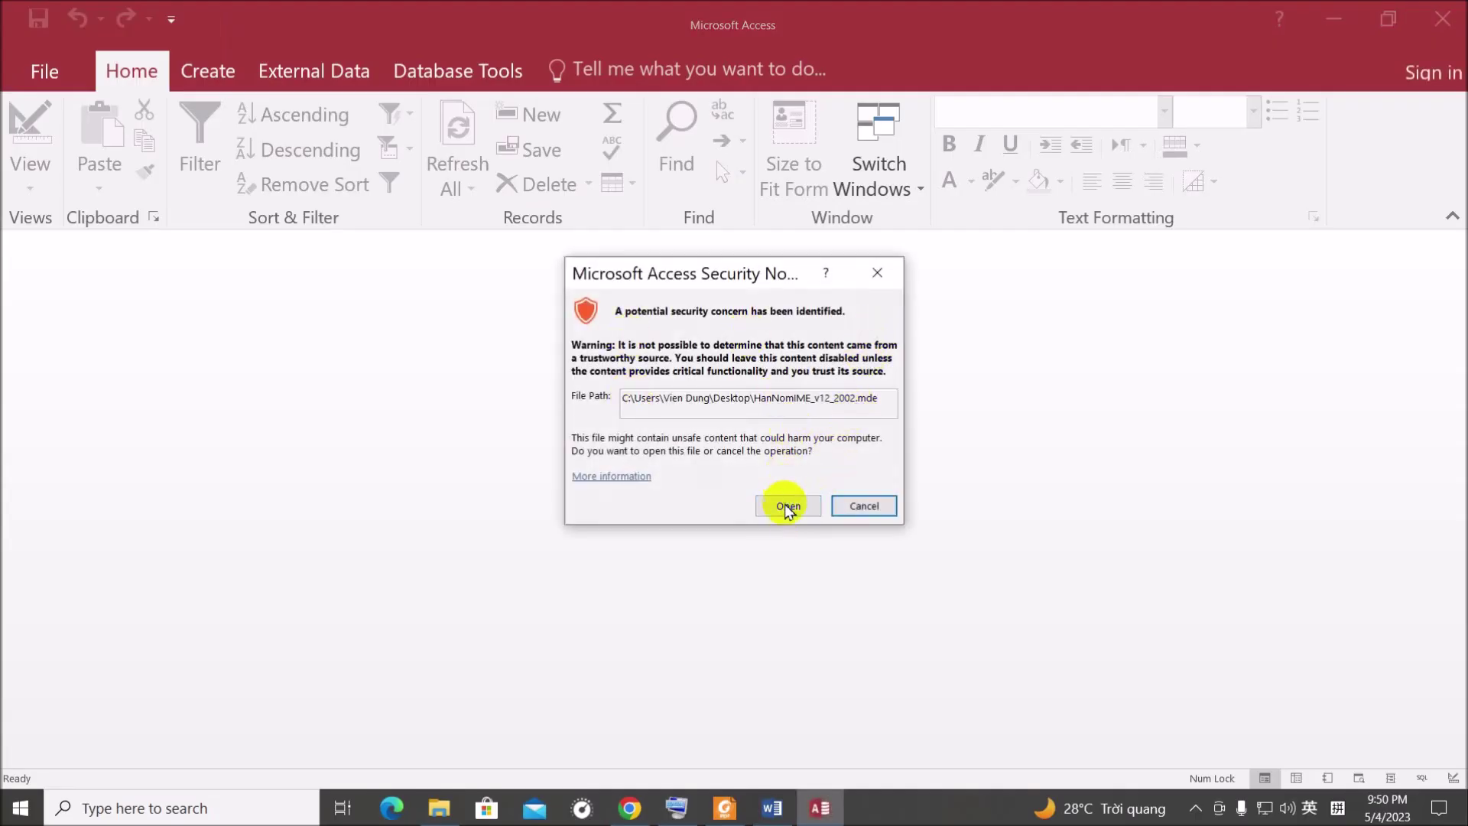
click(788, 508)
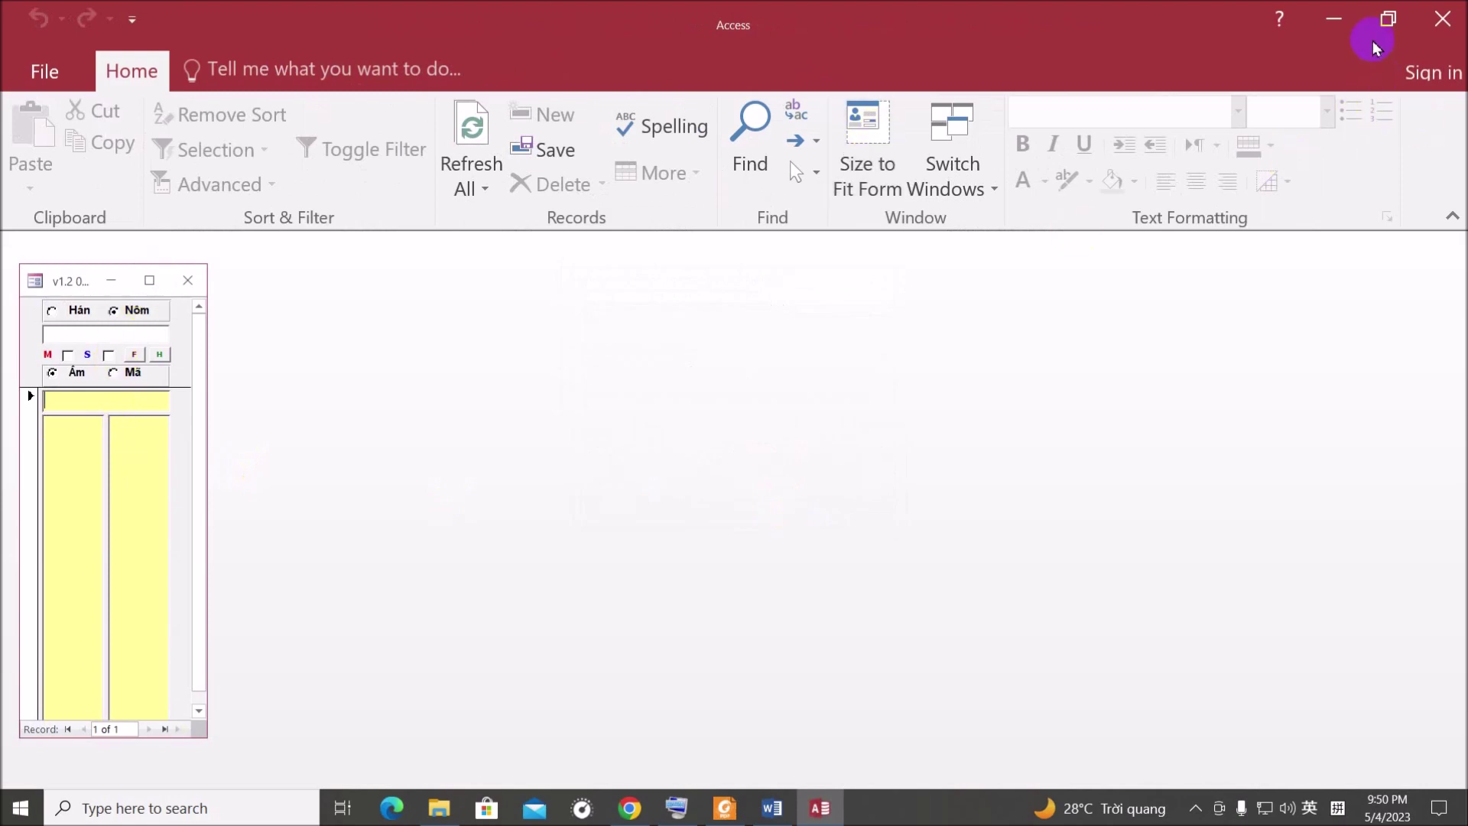
Restore the Access window, narrow it to fit just around the HanNomIME form at the screen's edge, and minimize it
click(1387, 22)
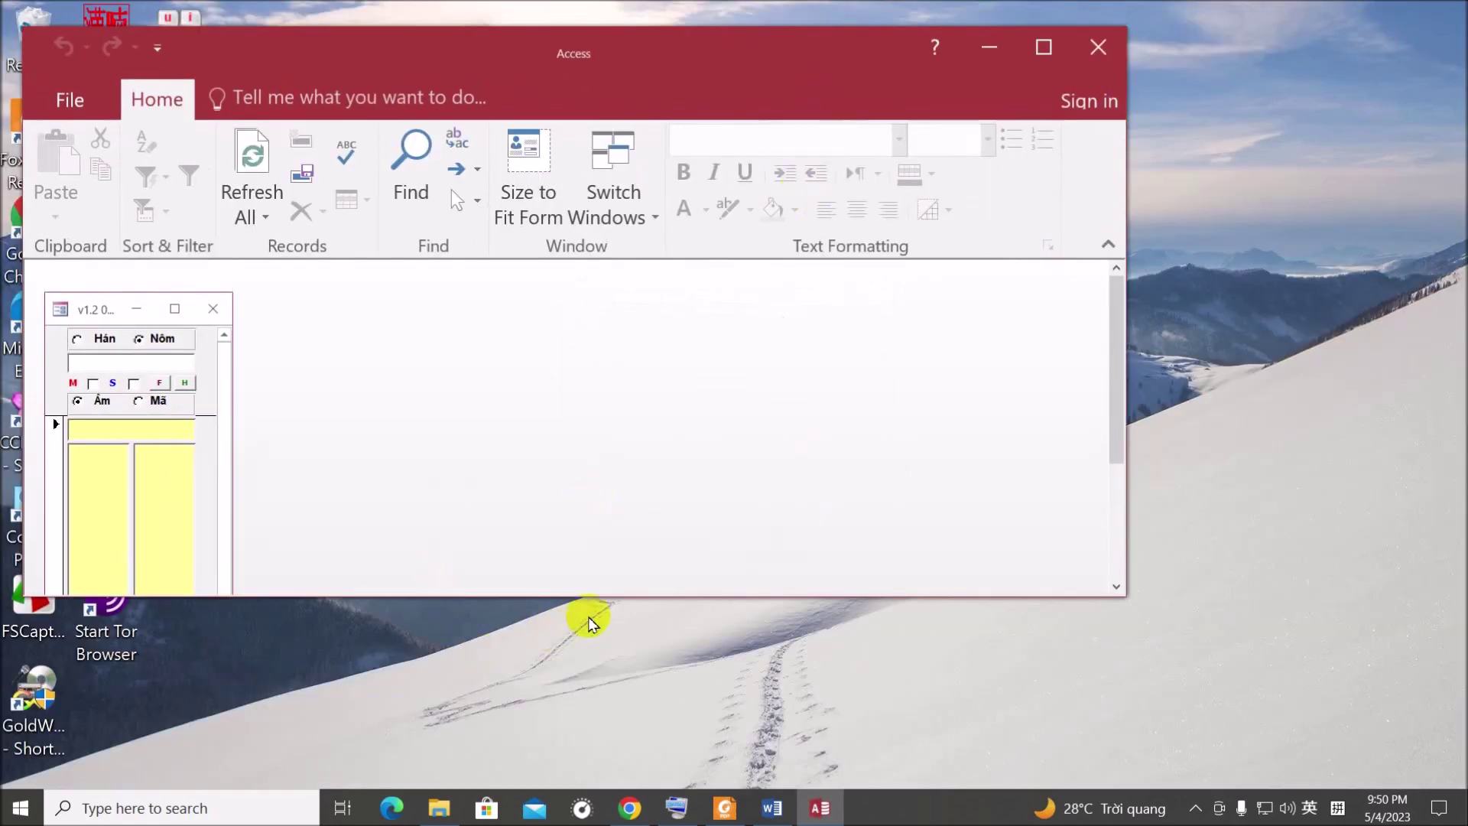
drag(595, 600, 606, 762)
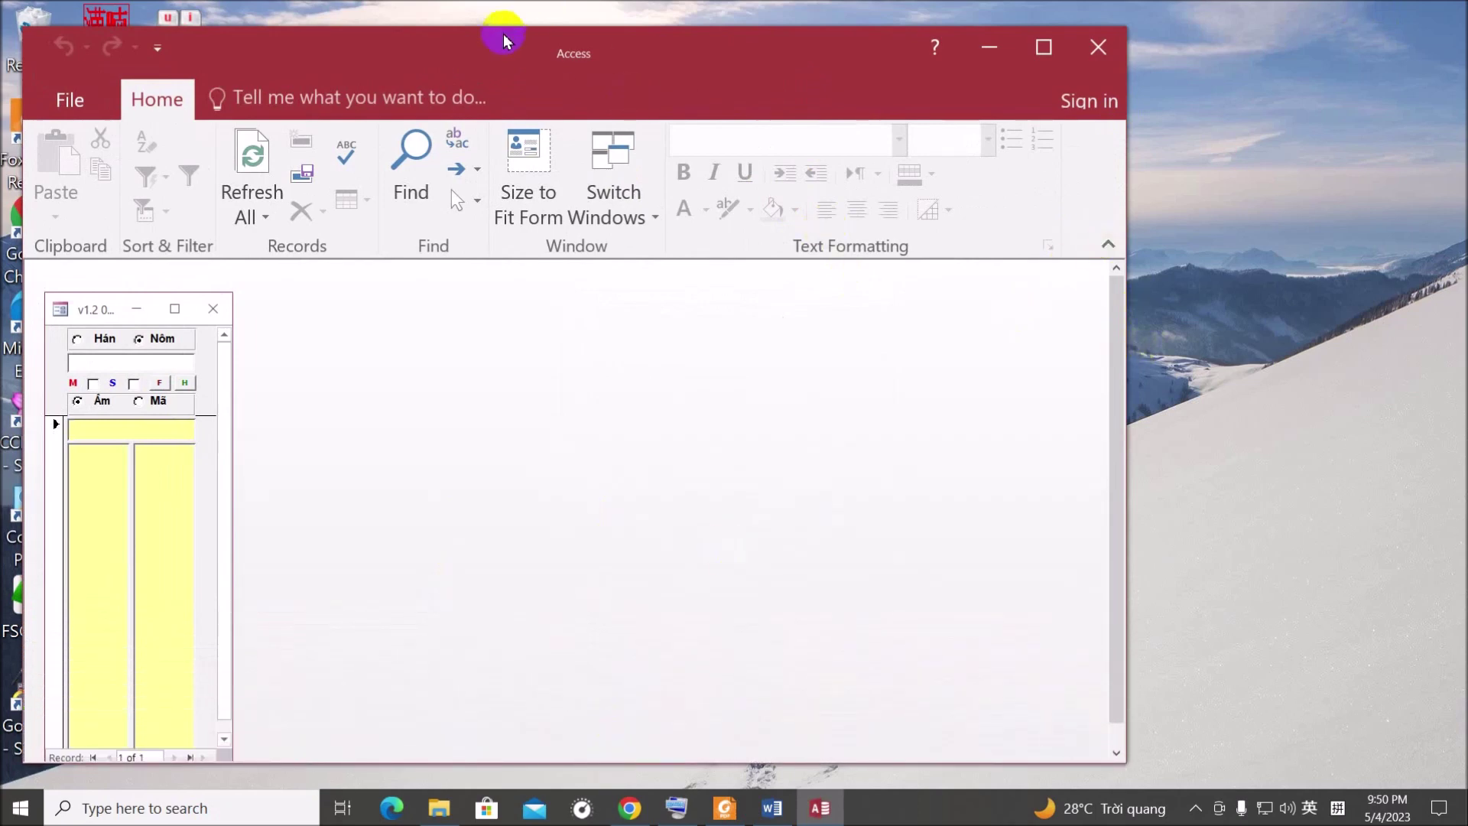
drag(498, 39, 487, 12)
drag(97, 280, 107, 254)
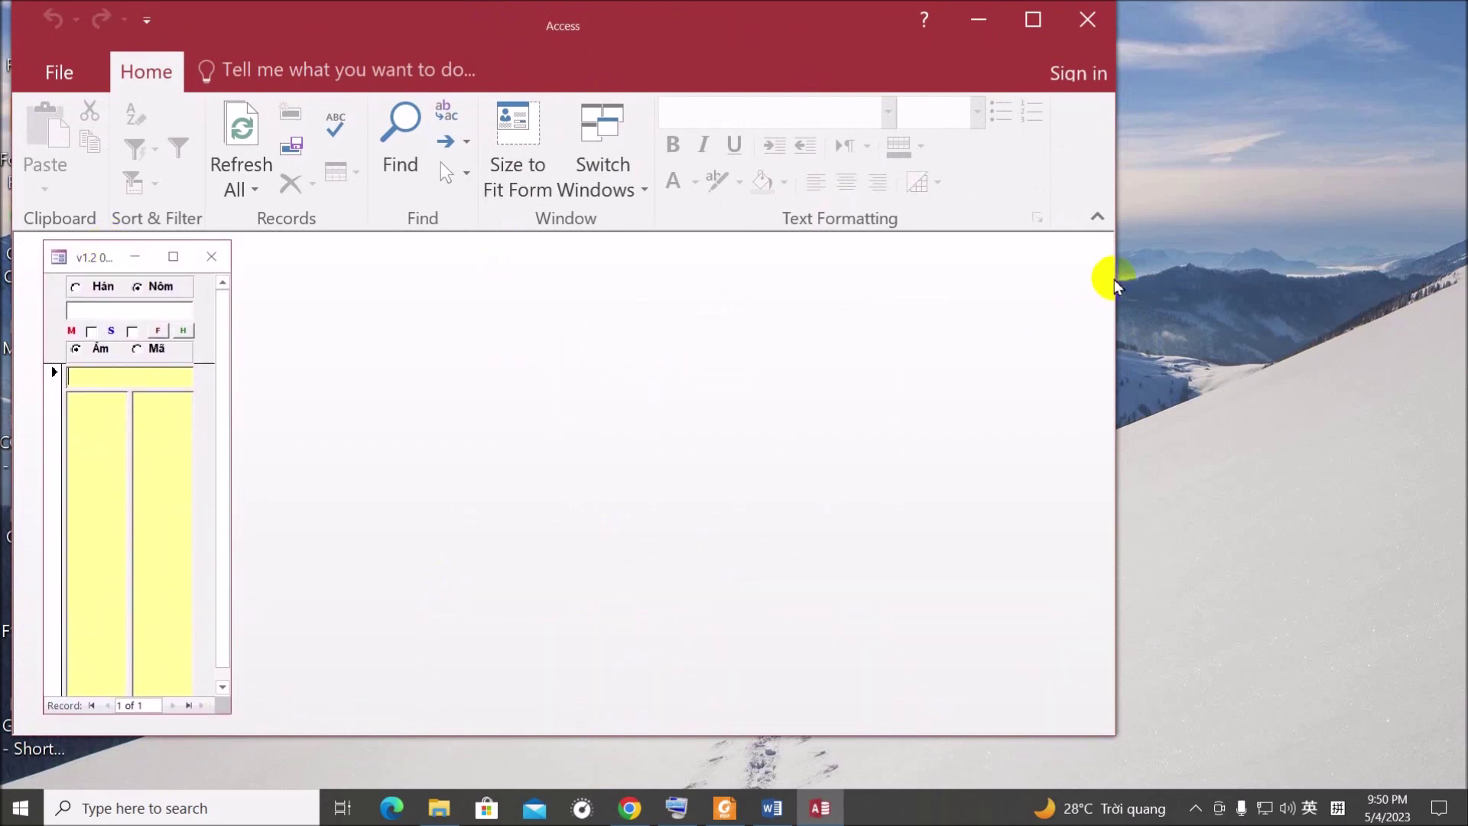
drag(1115, 277, 278, 416)
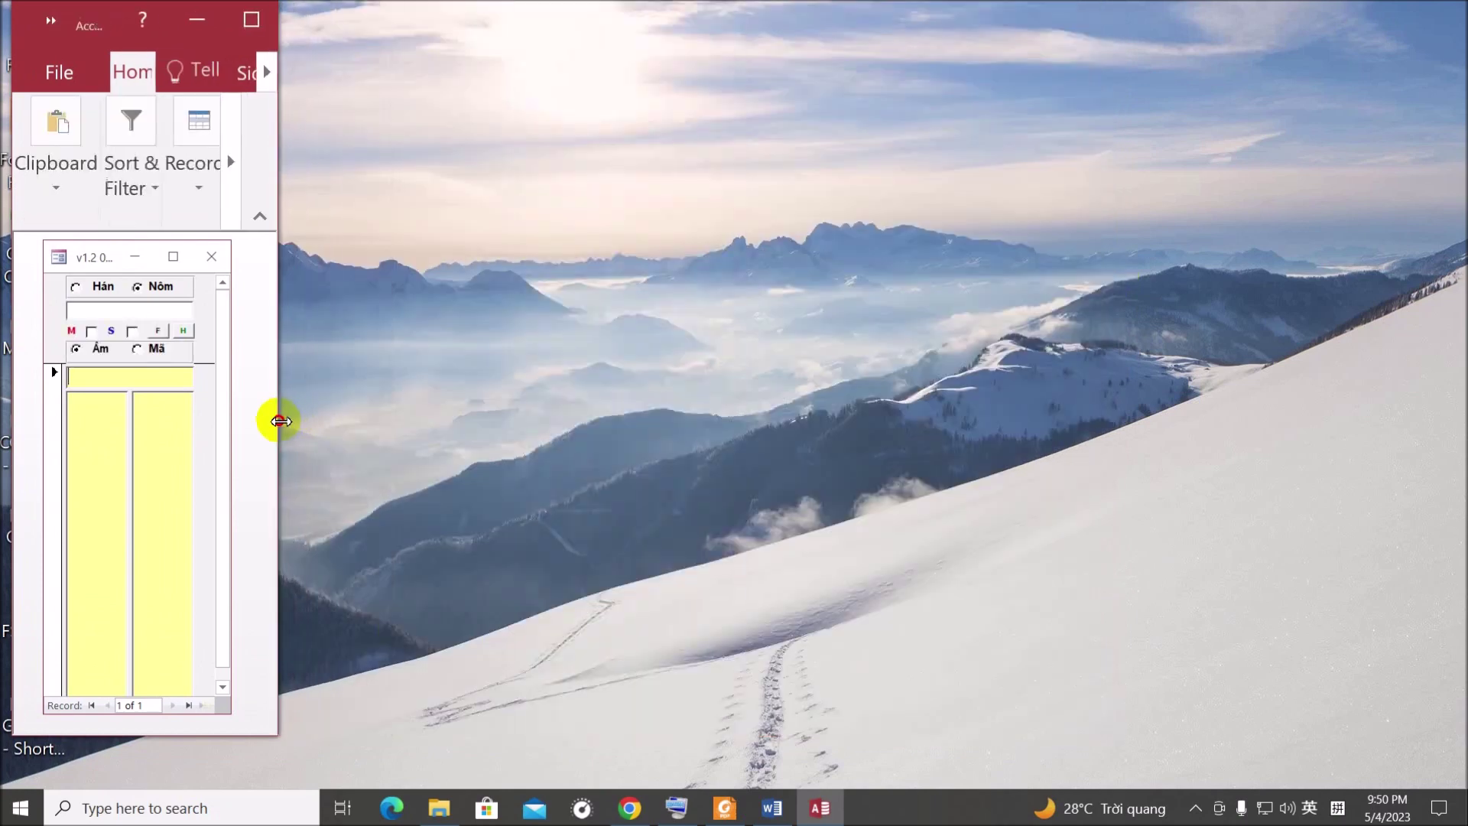
click(52, 21)
click(196, 19)
Launch Hanosoft 3.0 from the desktop, open its Hán Input bar, and move the bar toward the middle of the screen
click(101, 37)
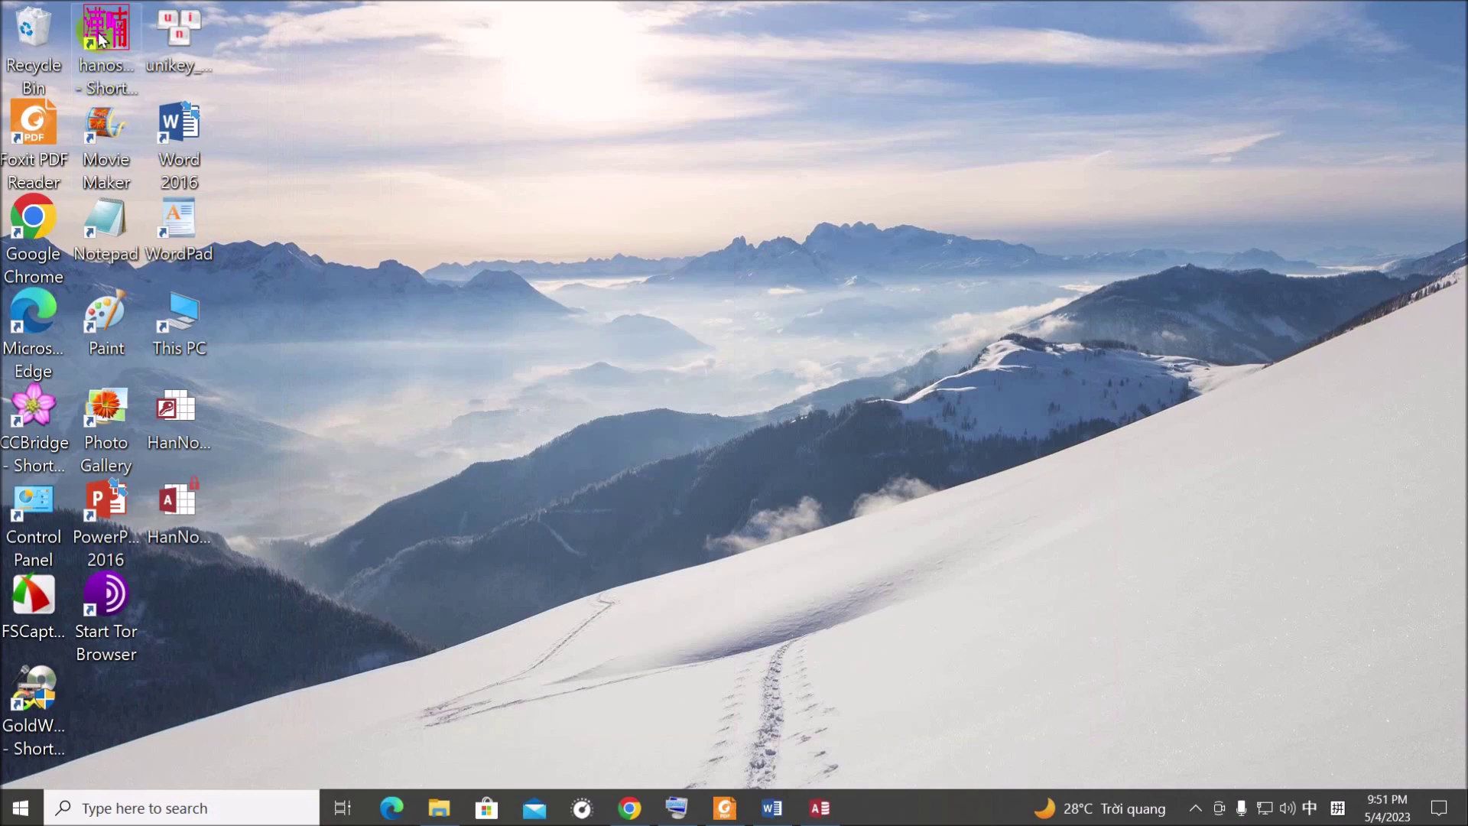
double_click(99, 35)
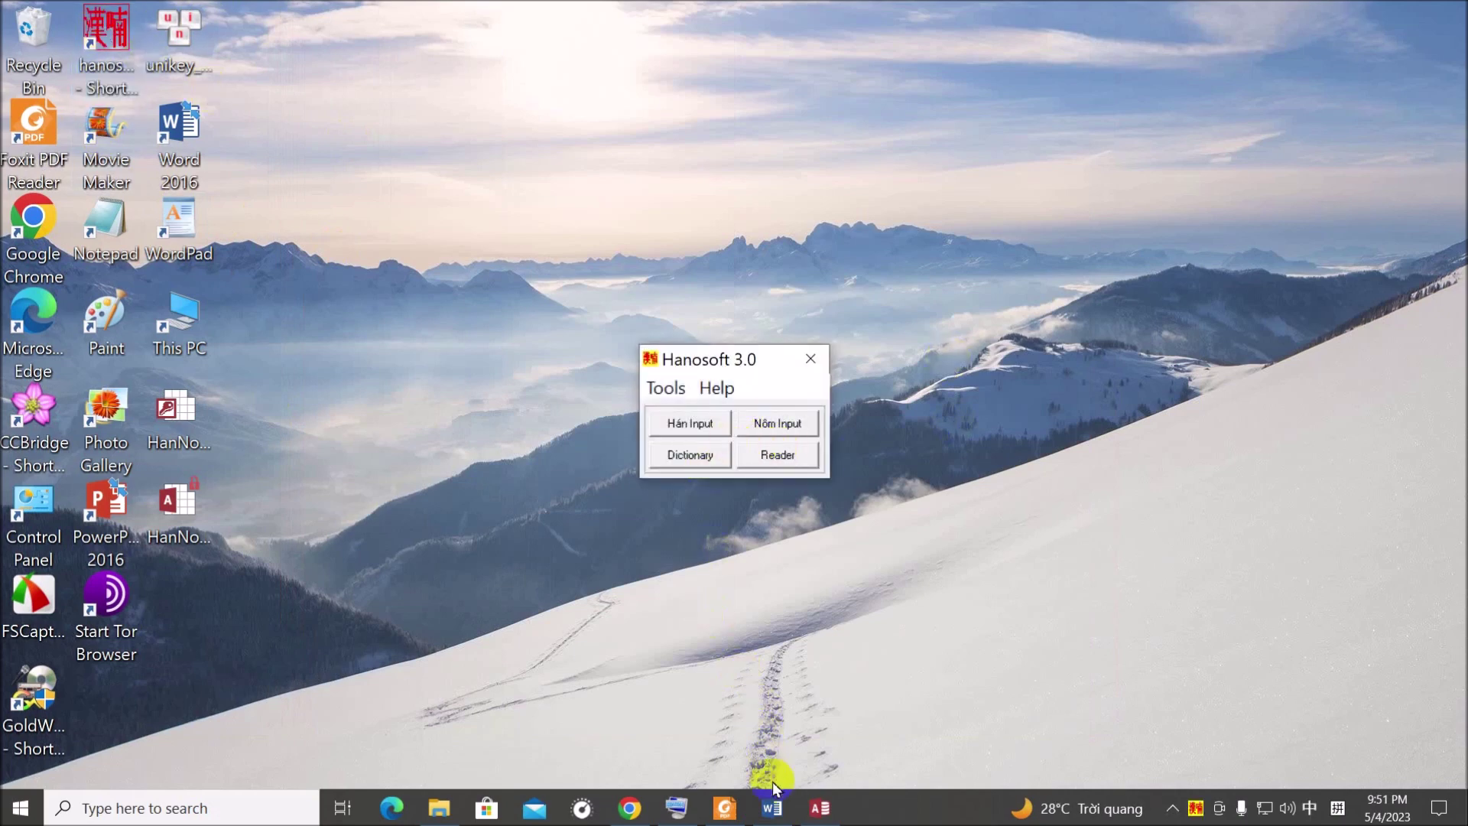
click(692, 420)
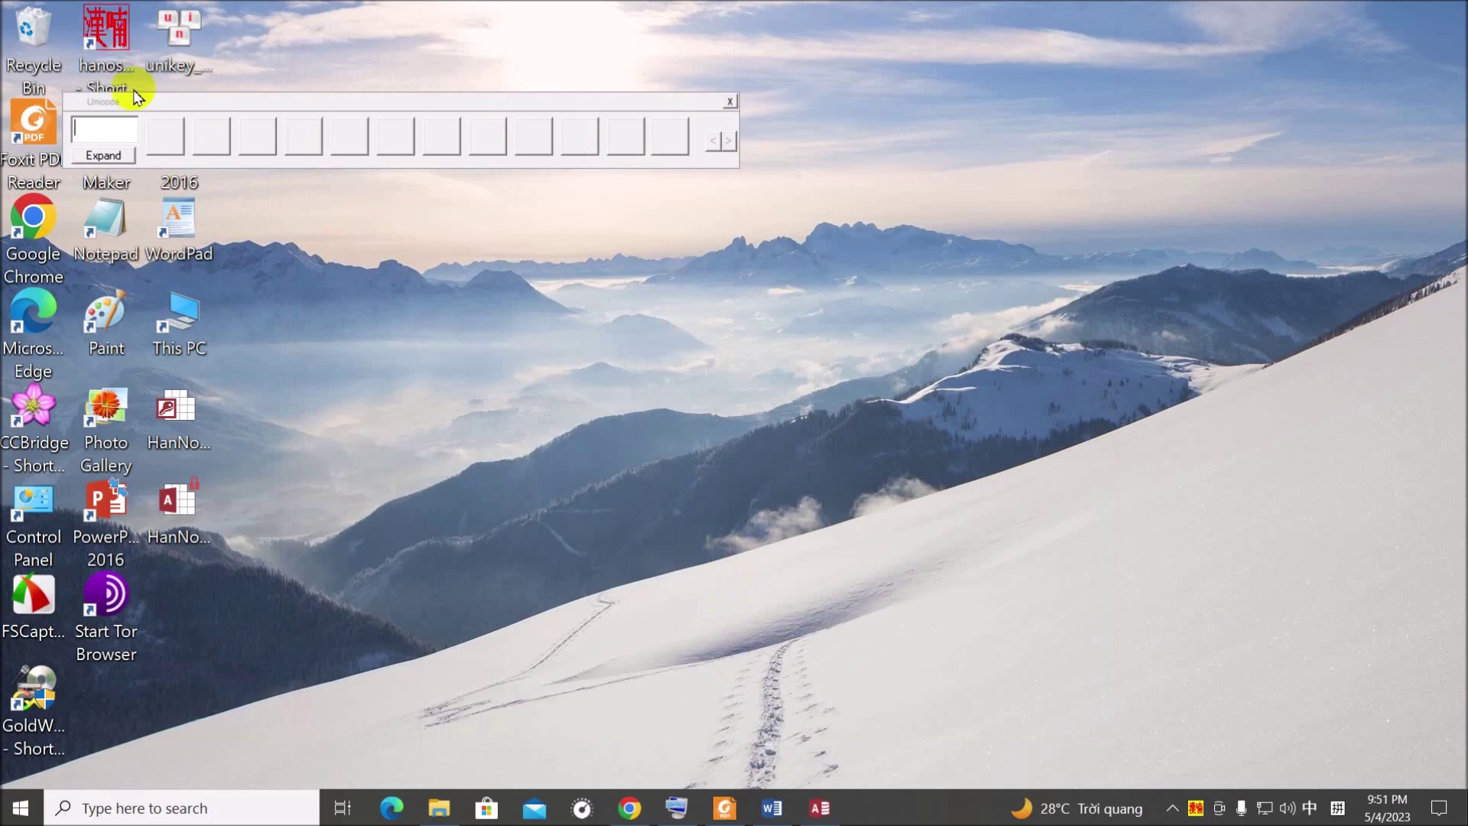
drag(120, 95, 320, 281)
drag(389, 390, 386, 480)
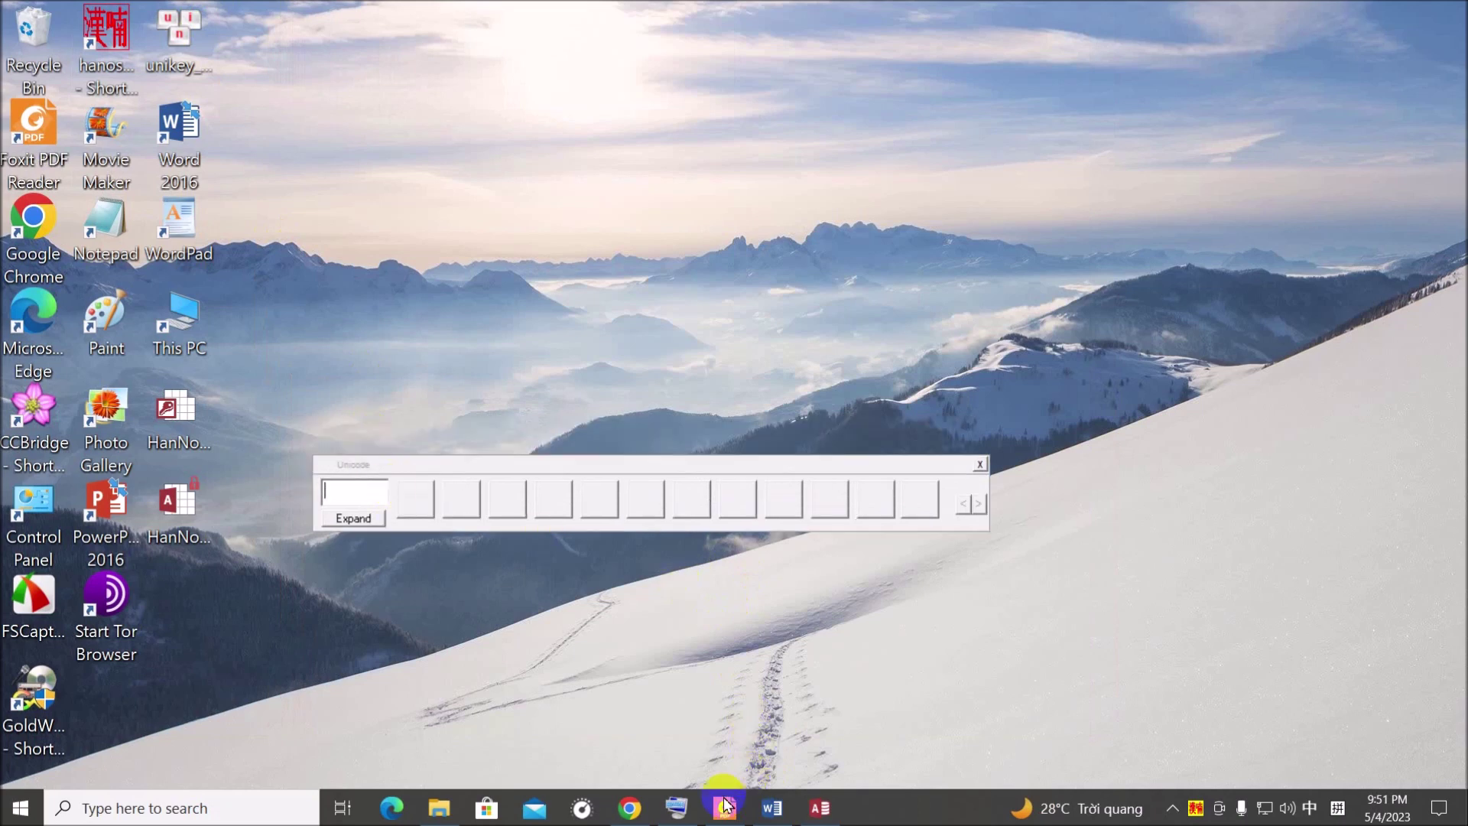
click(677, 807)
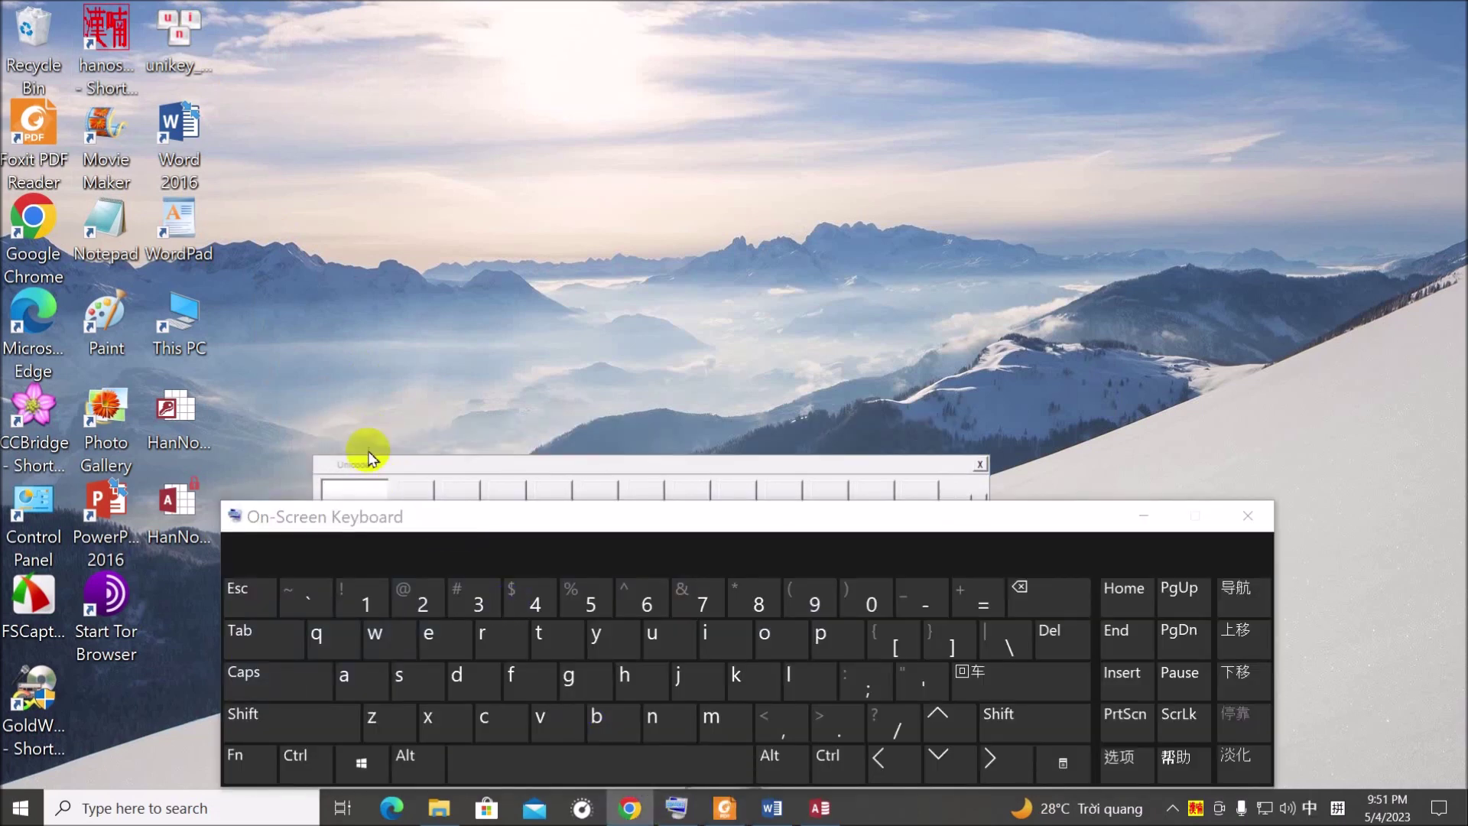
drag(369, 457, 444, 422)
click(1242, 517)
click(367, 411)
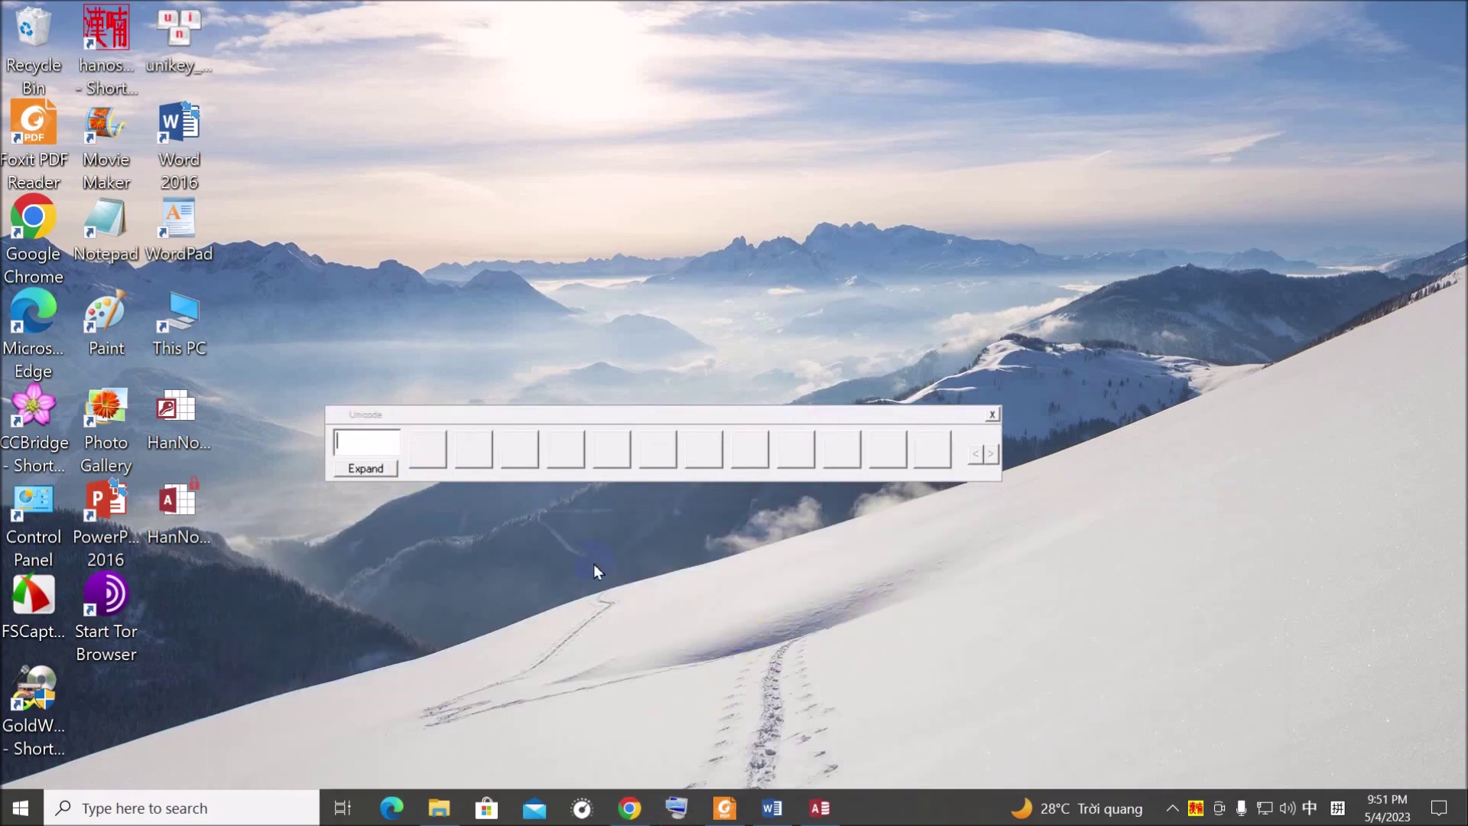
Bring Word back, move the Hán Input bar below the vertical text, and place the cursor in the empty third column
click(772, 808)
drag(413, 417, 415, 651)
click(1088, 295)
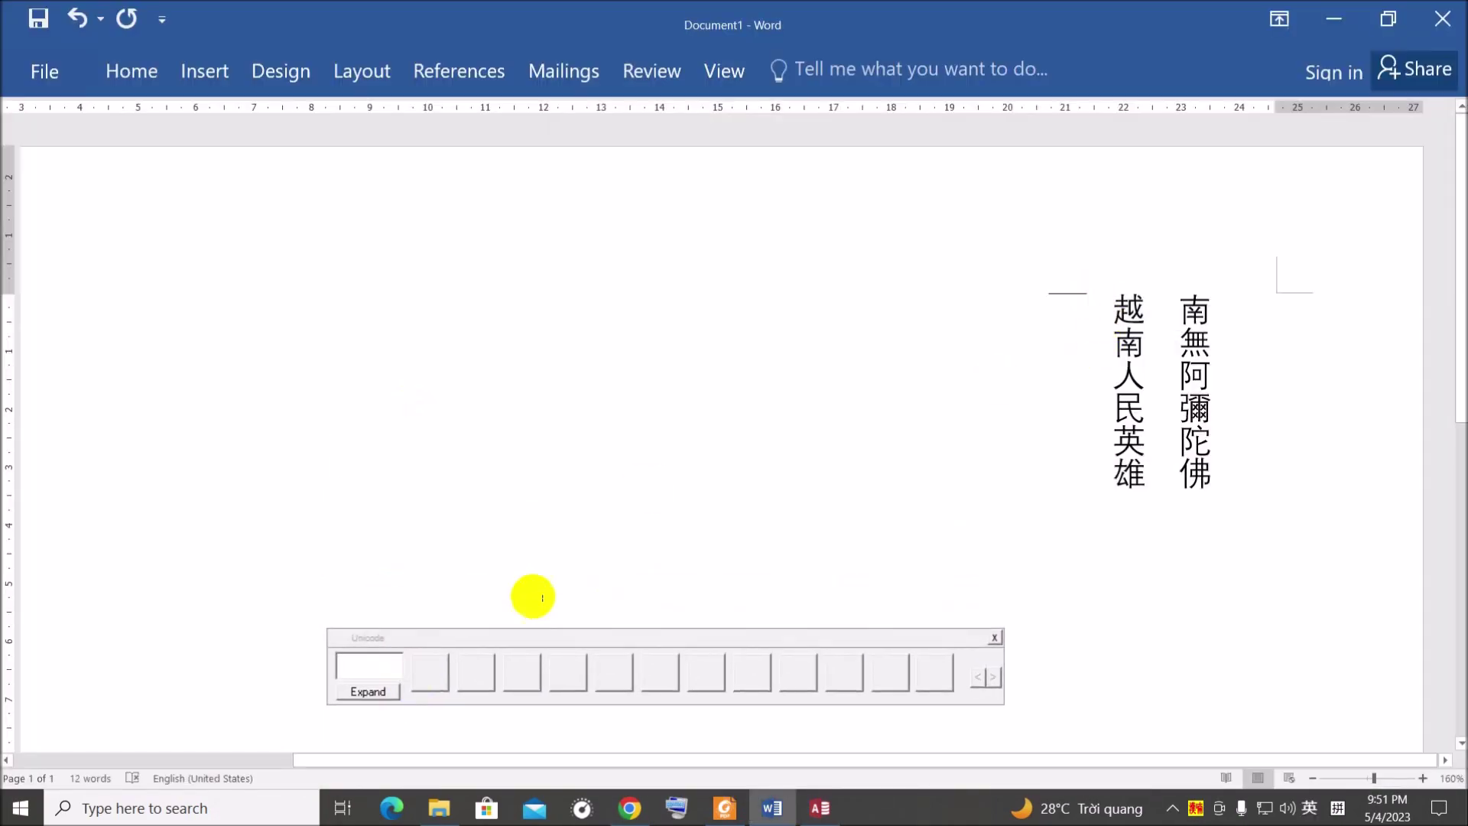
Try entering "pk" in the Hán Input bar, clear it, and switch Microsoft Pinyin to English mode
click(379, 672)
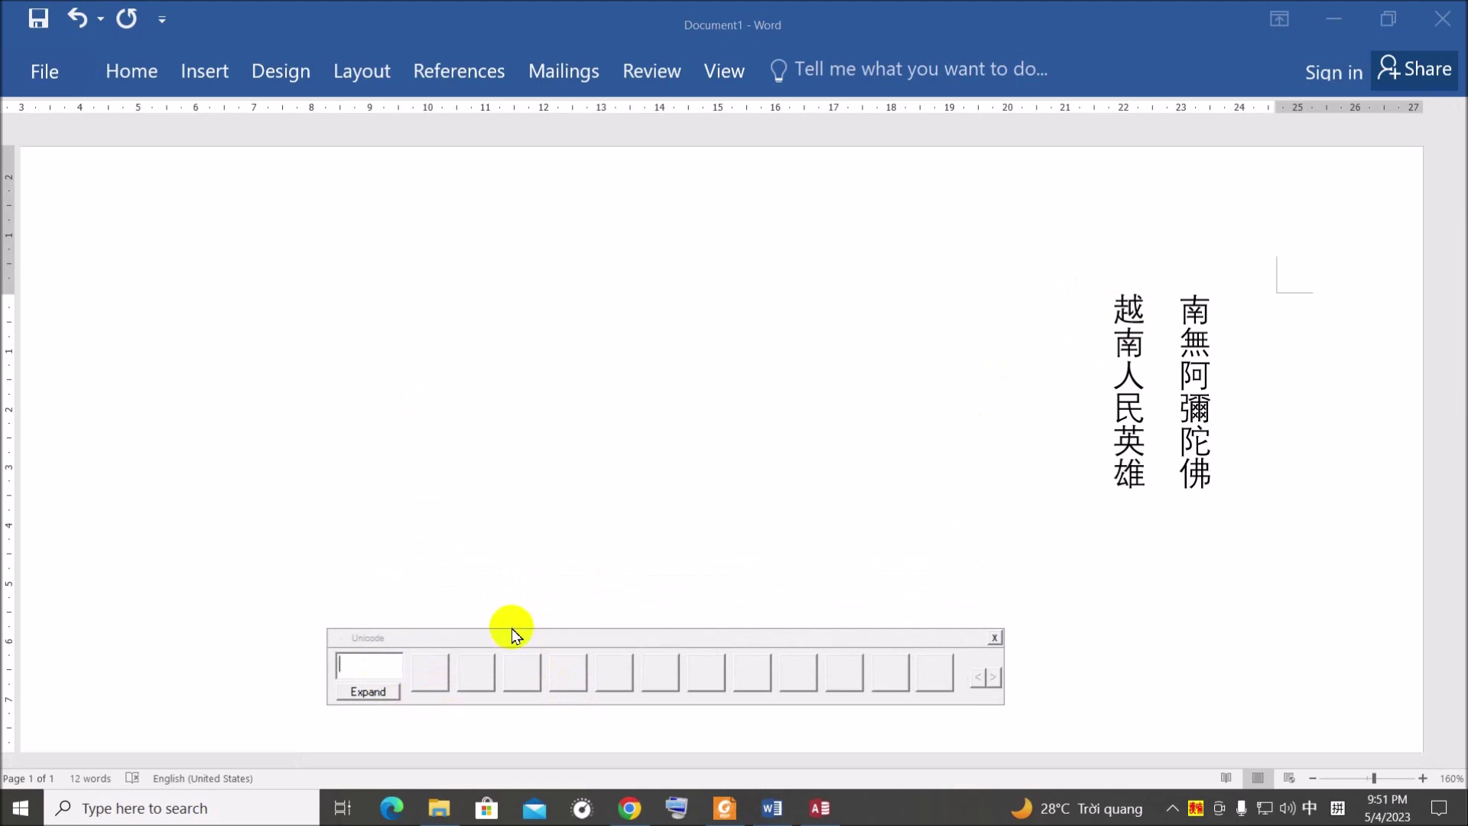
text(pk)
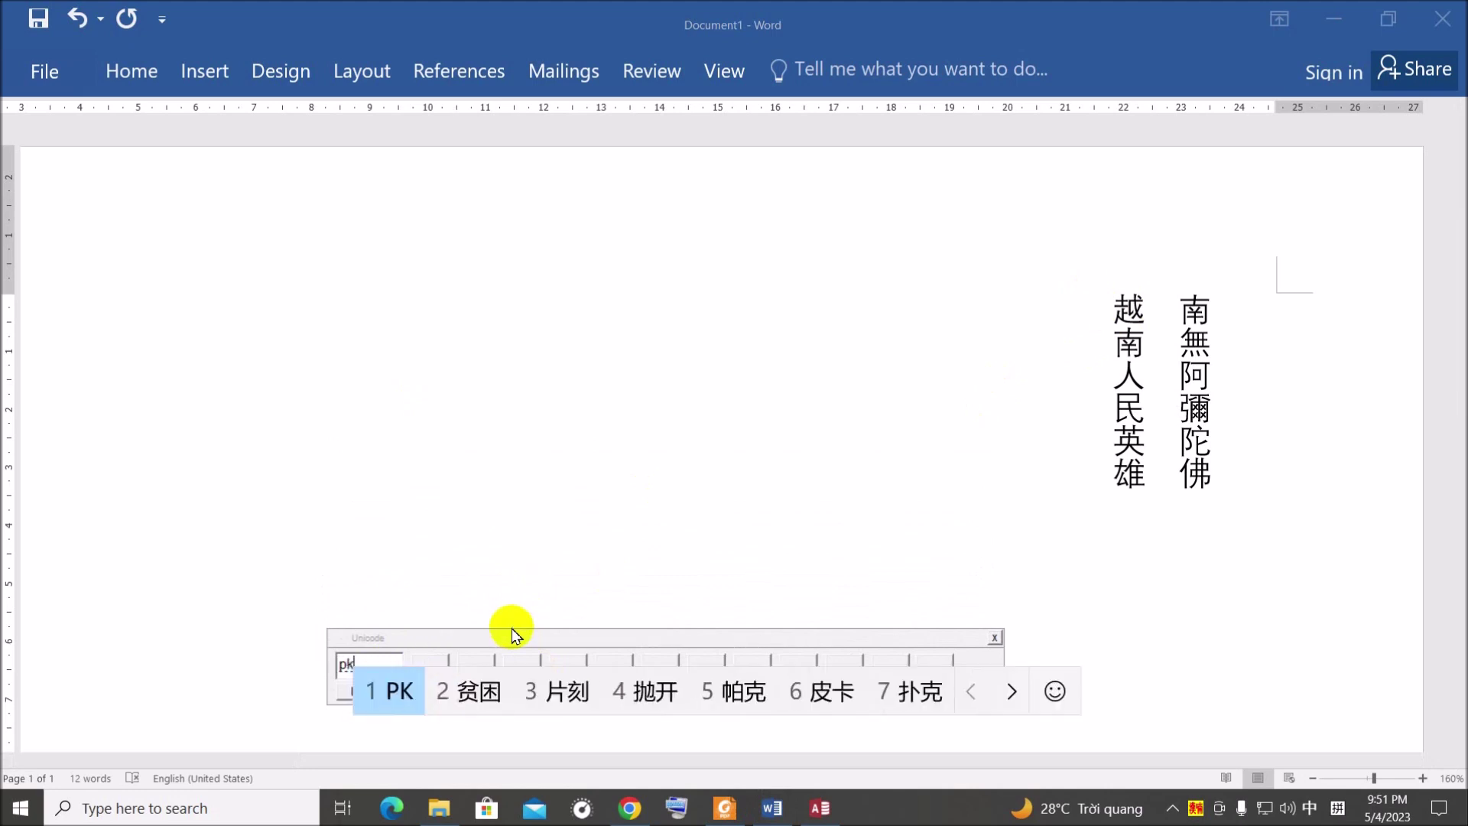
key(BackSpace)
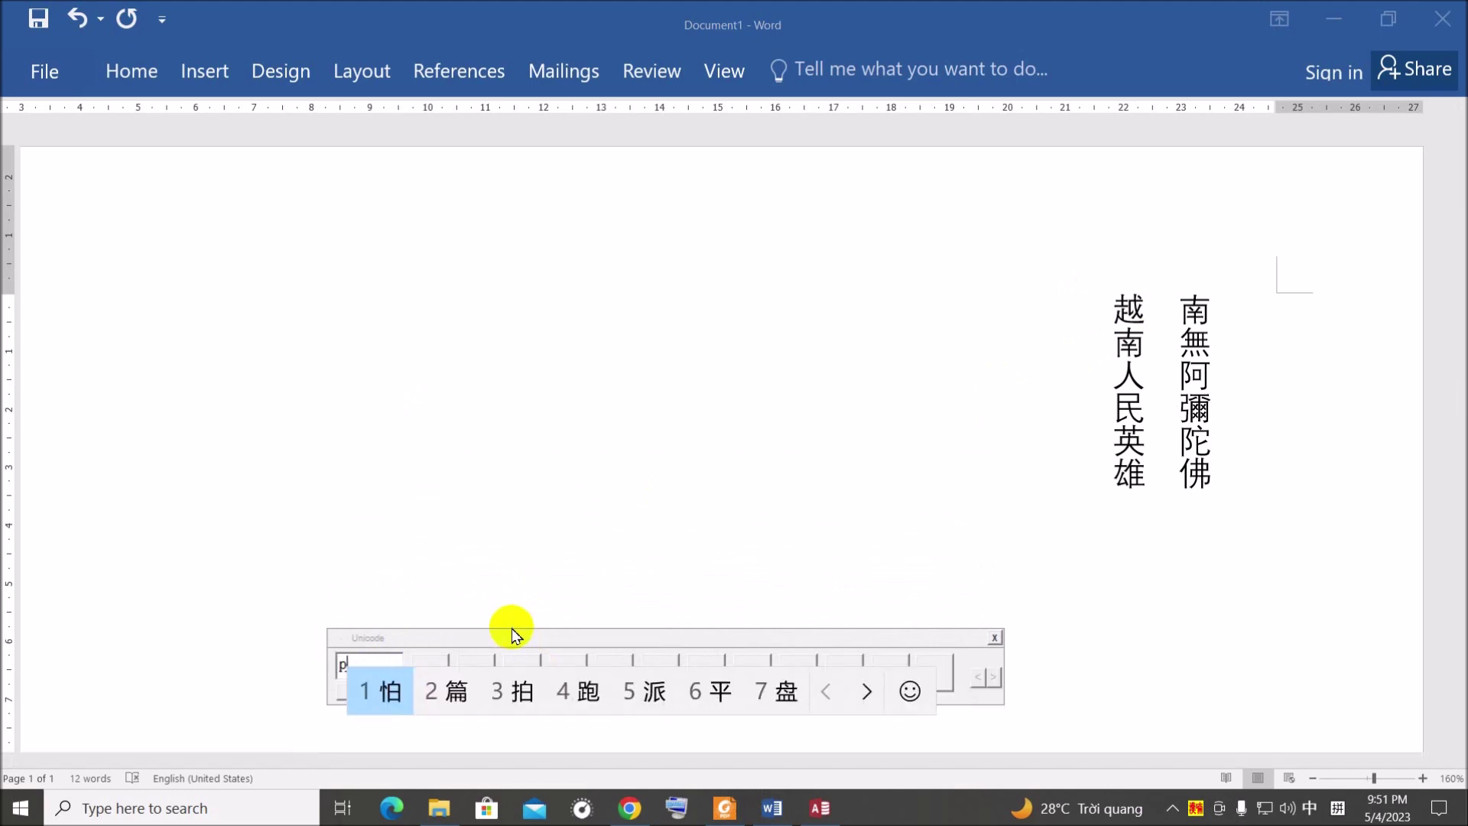
key(BackSpace)
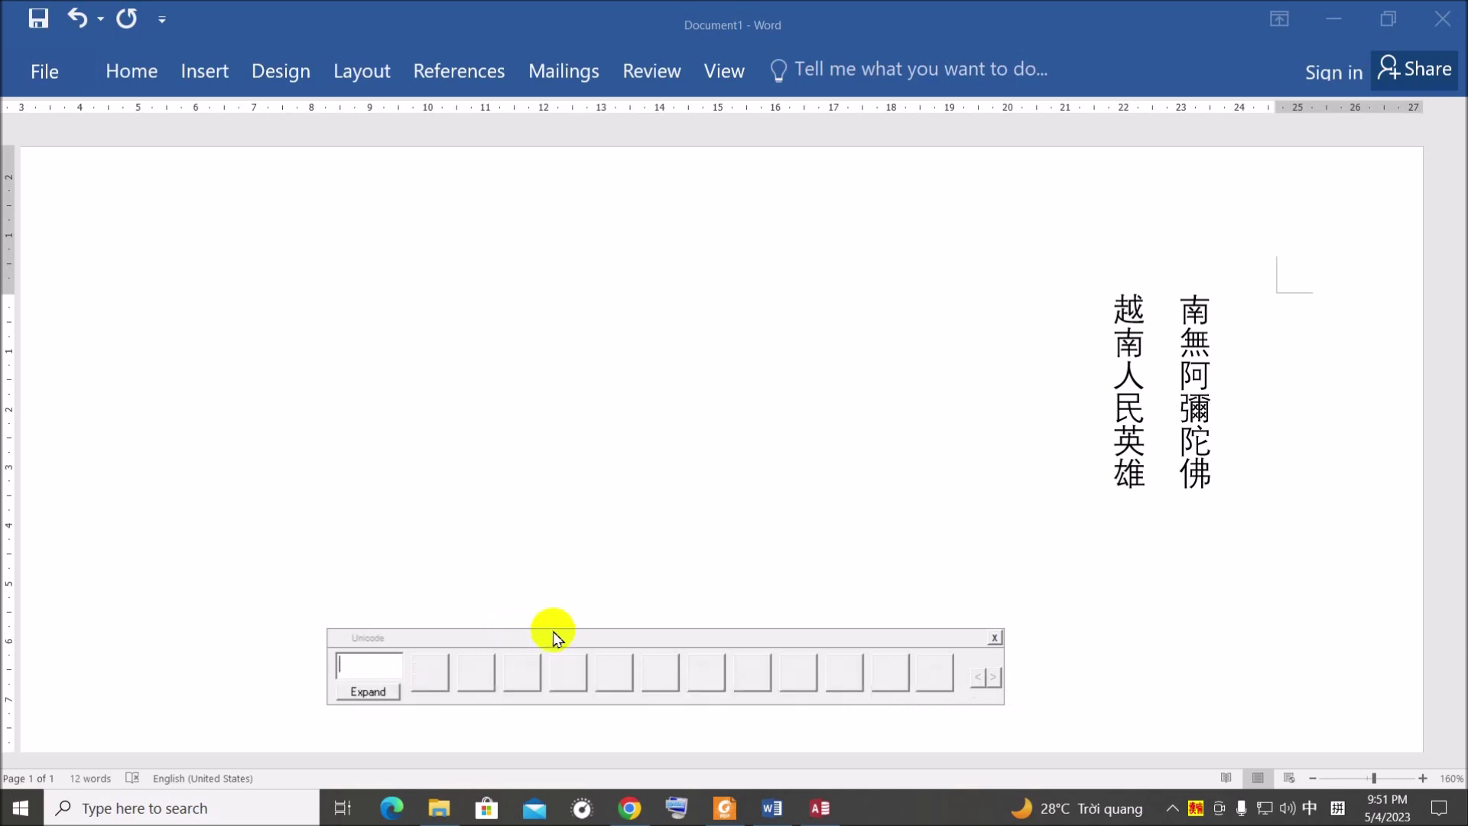
key(shift)
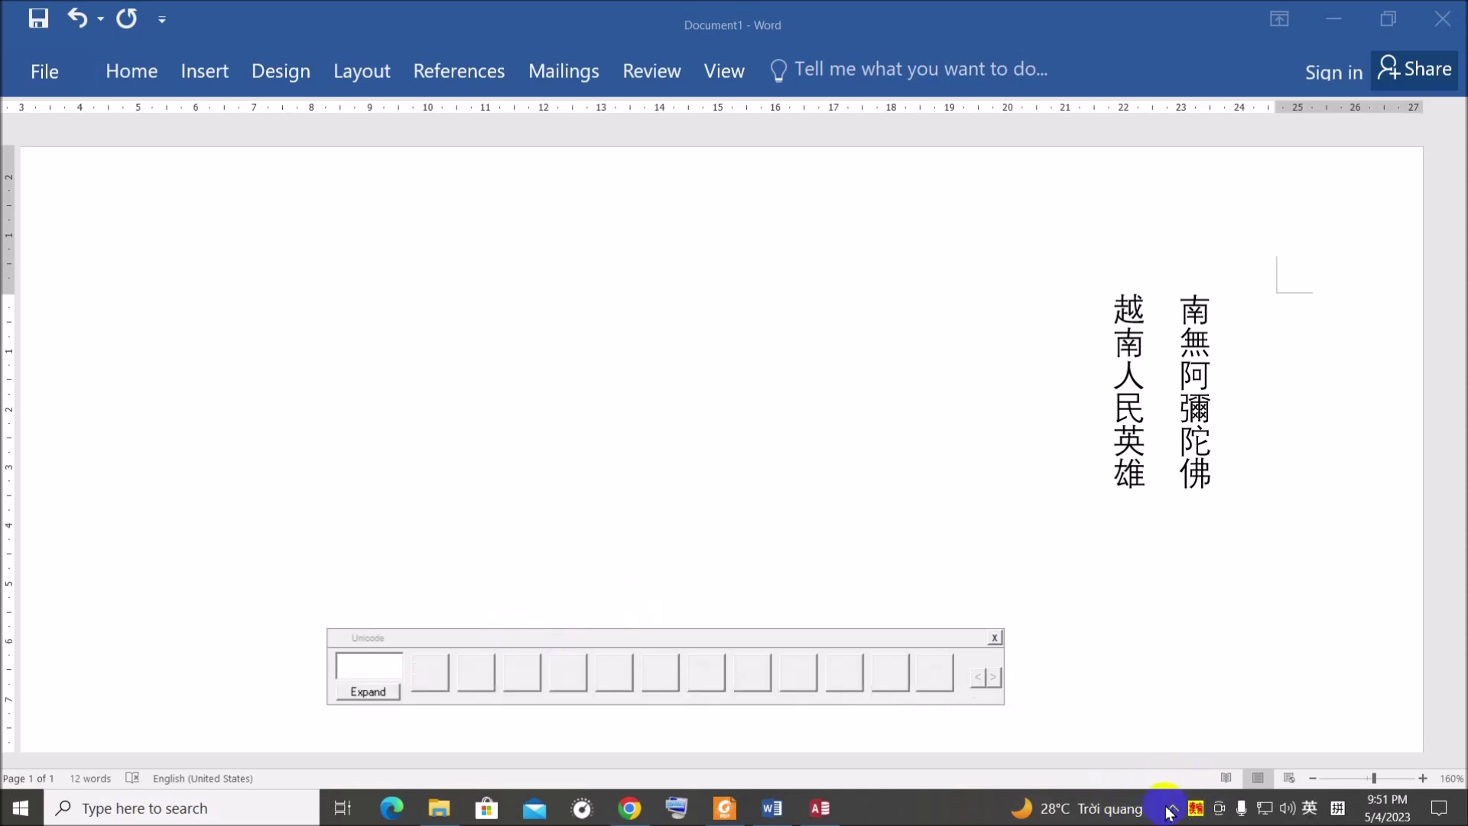
Try entering "nam" in the Hán Input bar with Microsoft Pinyin in Chinese mode, and discard the unfinished composition
click(1175, 810)
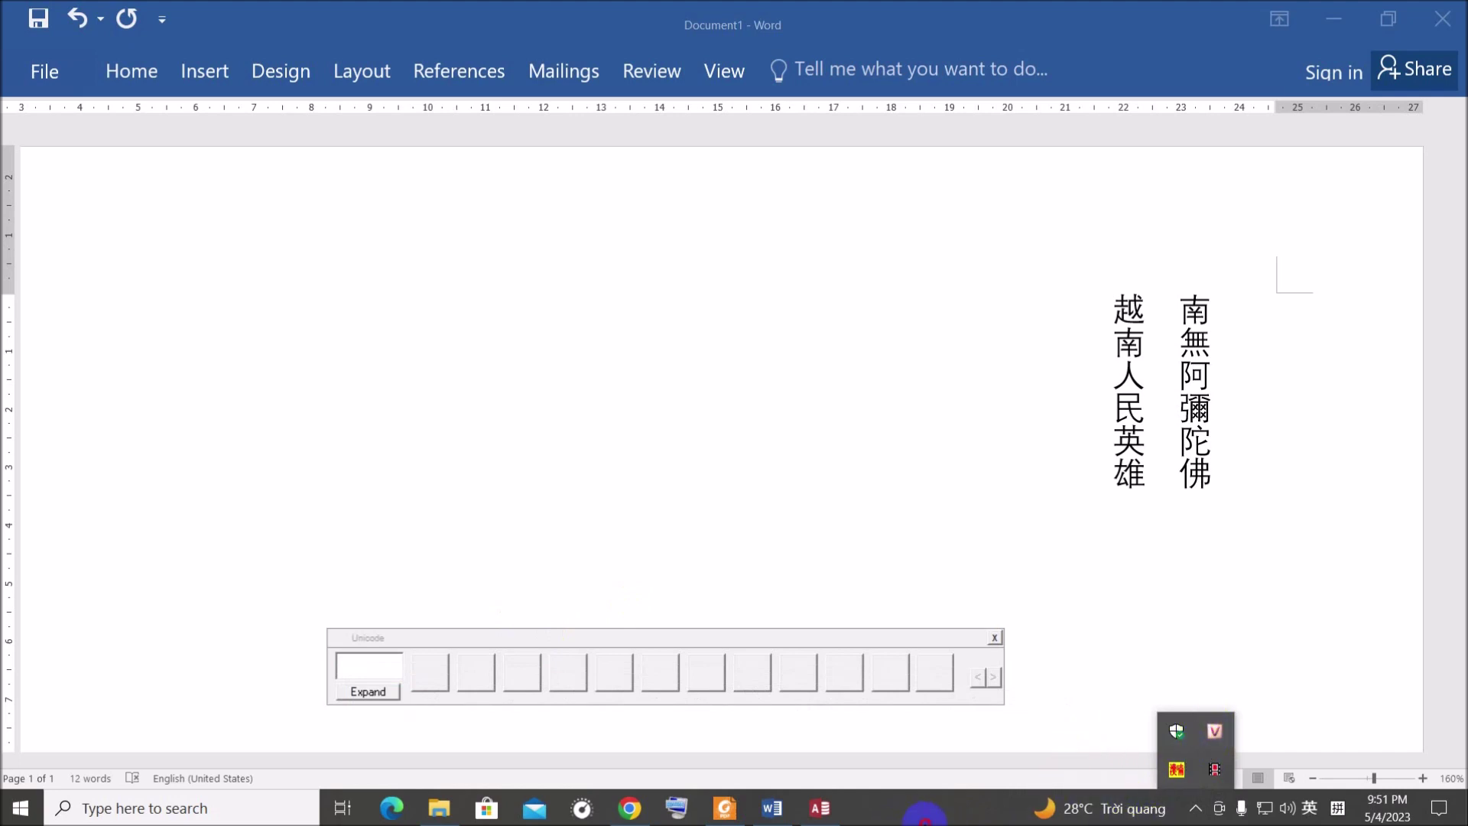
click(376, 653)
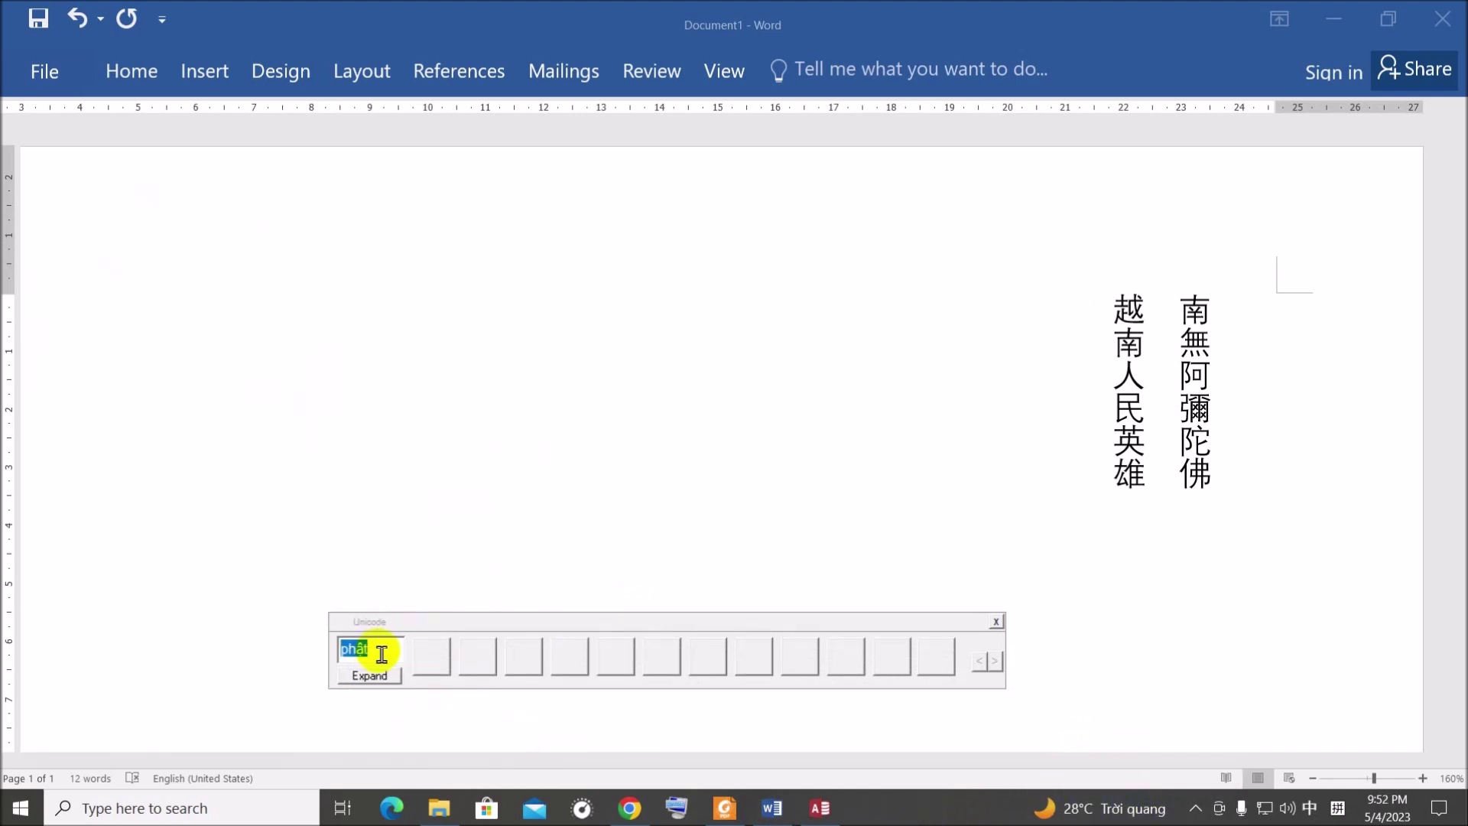
text(na')
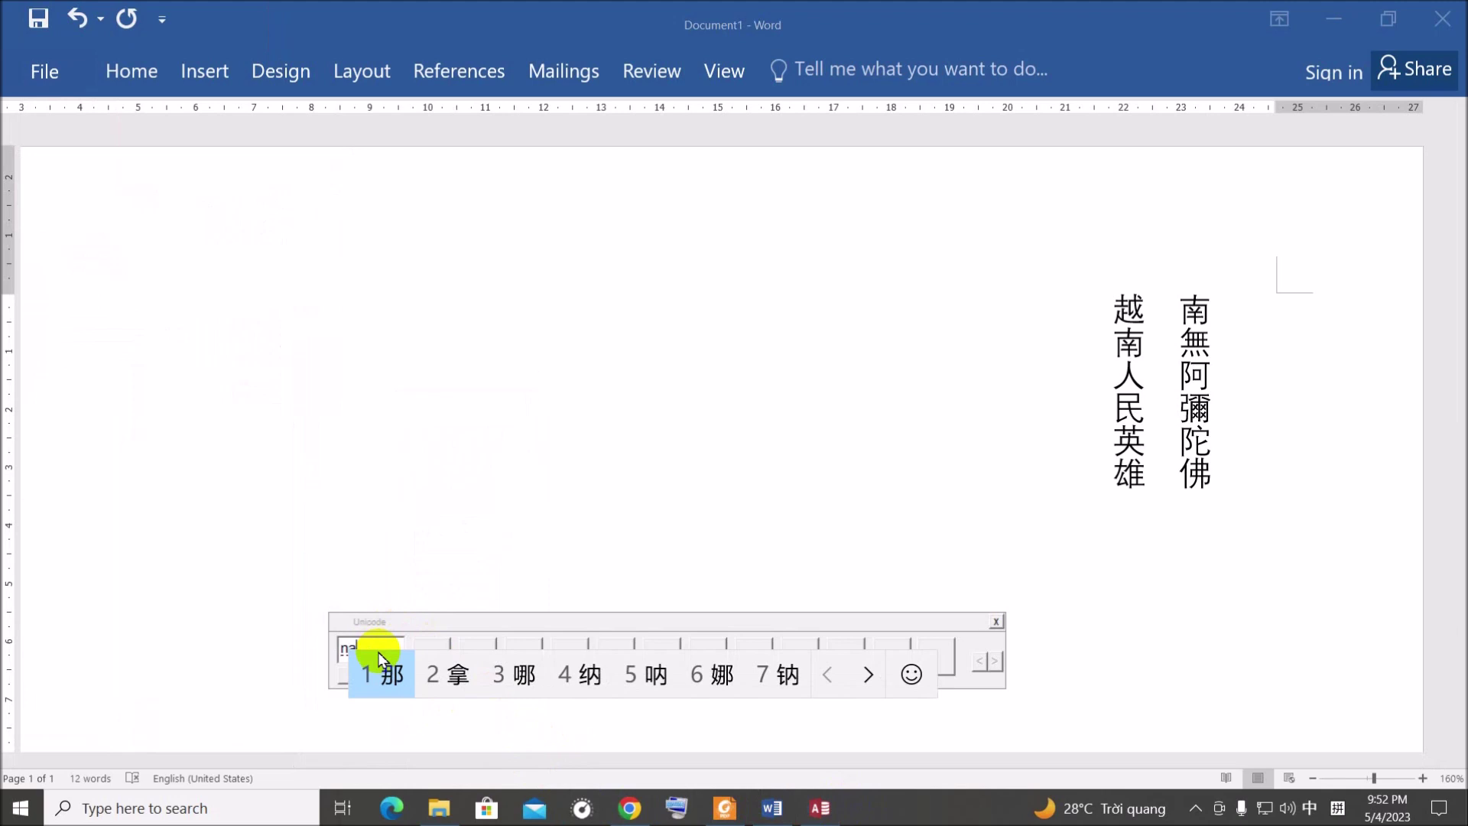
text(m)
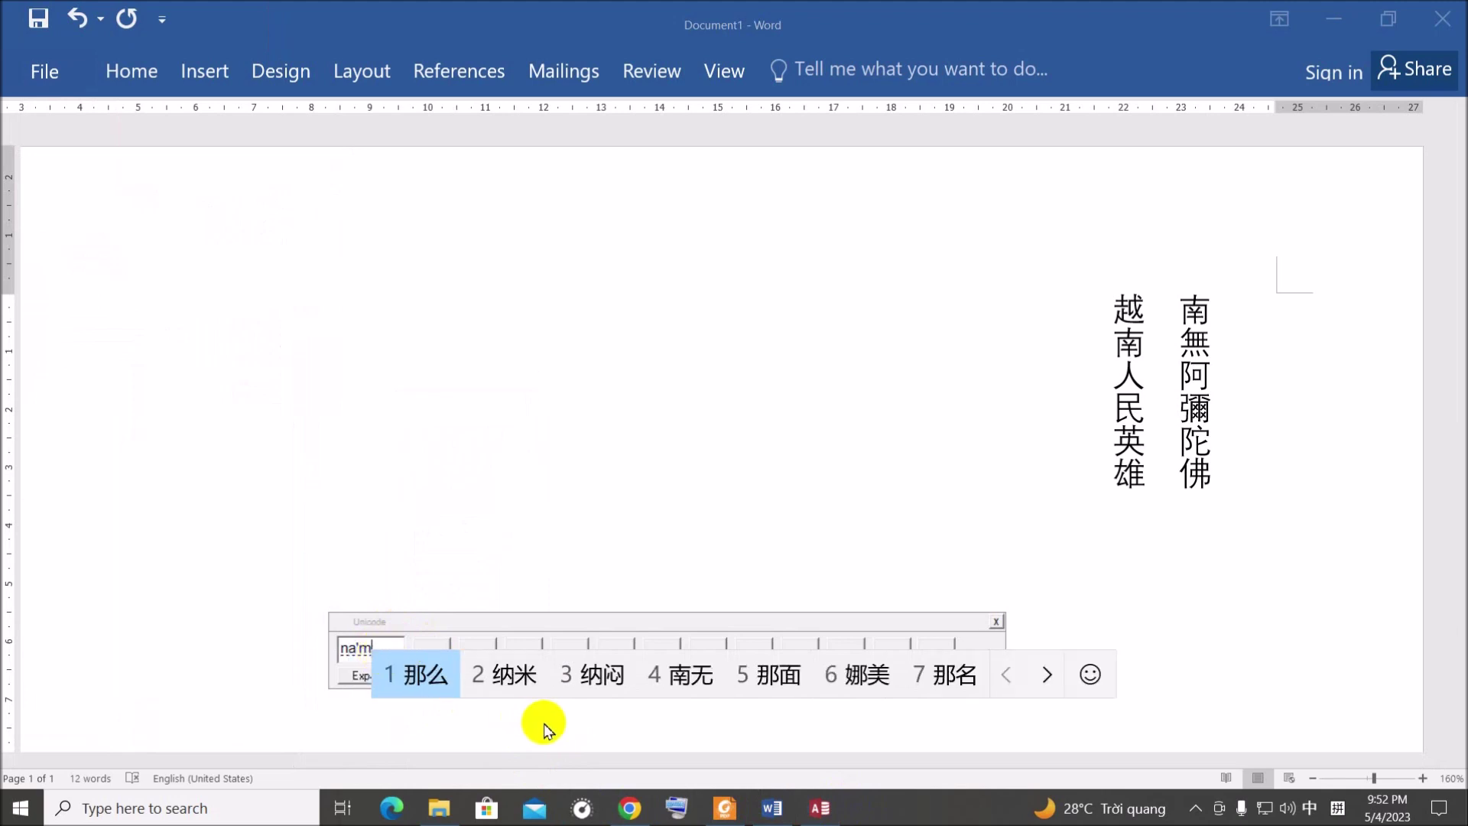
key(Escape)
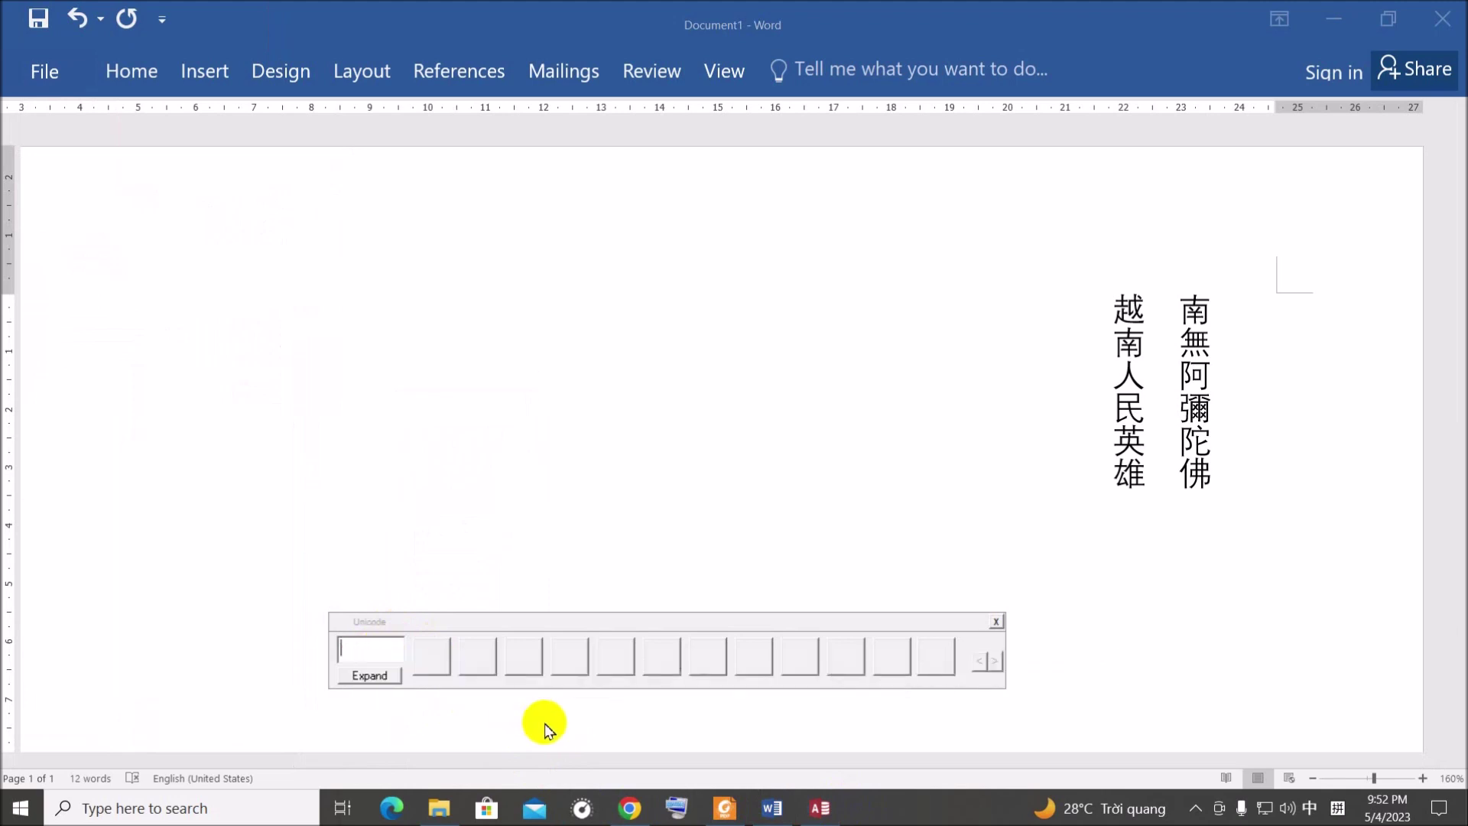
Switch the input language to English (United States) and insert 佛 in the third column using the Hán Input reading "phật"
click(1307, 811)
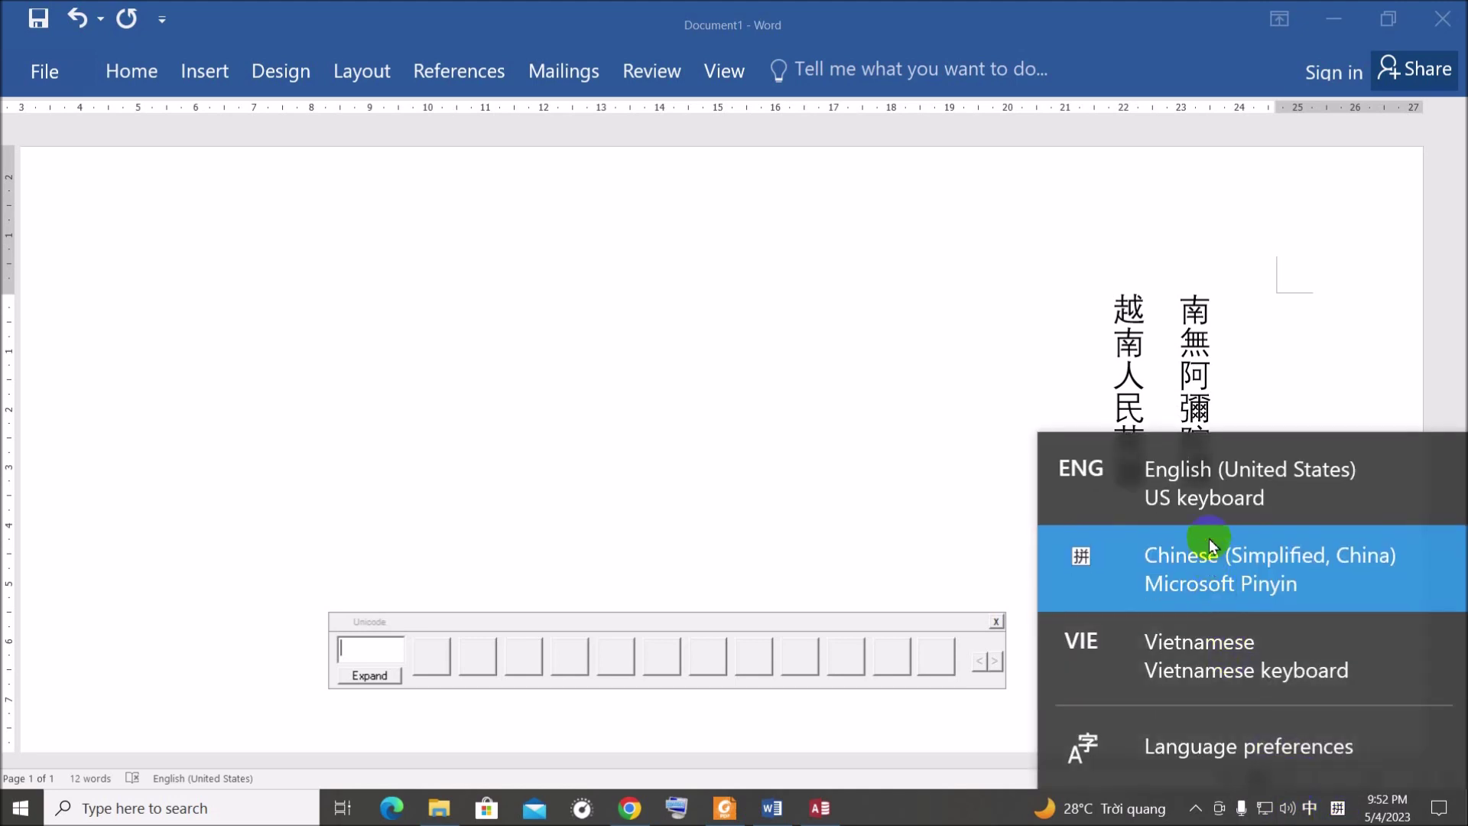
click(1185, 485)
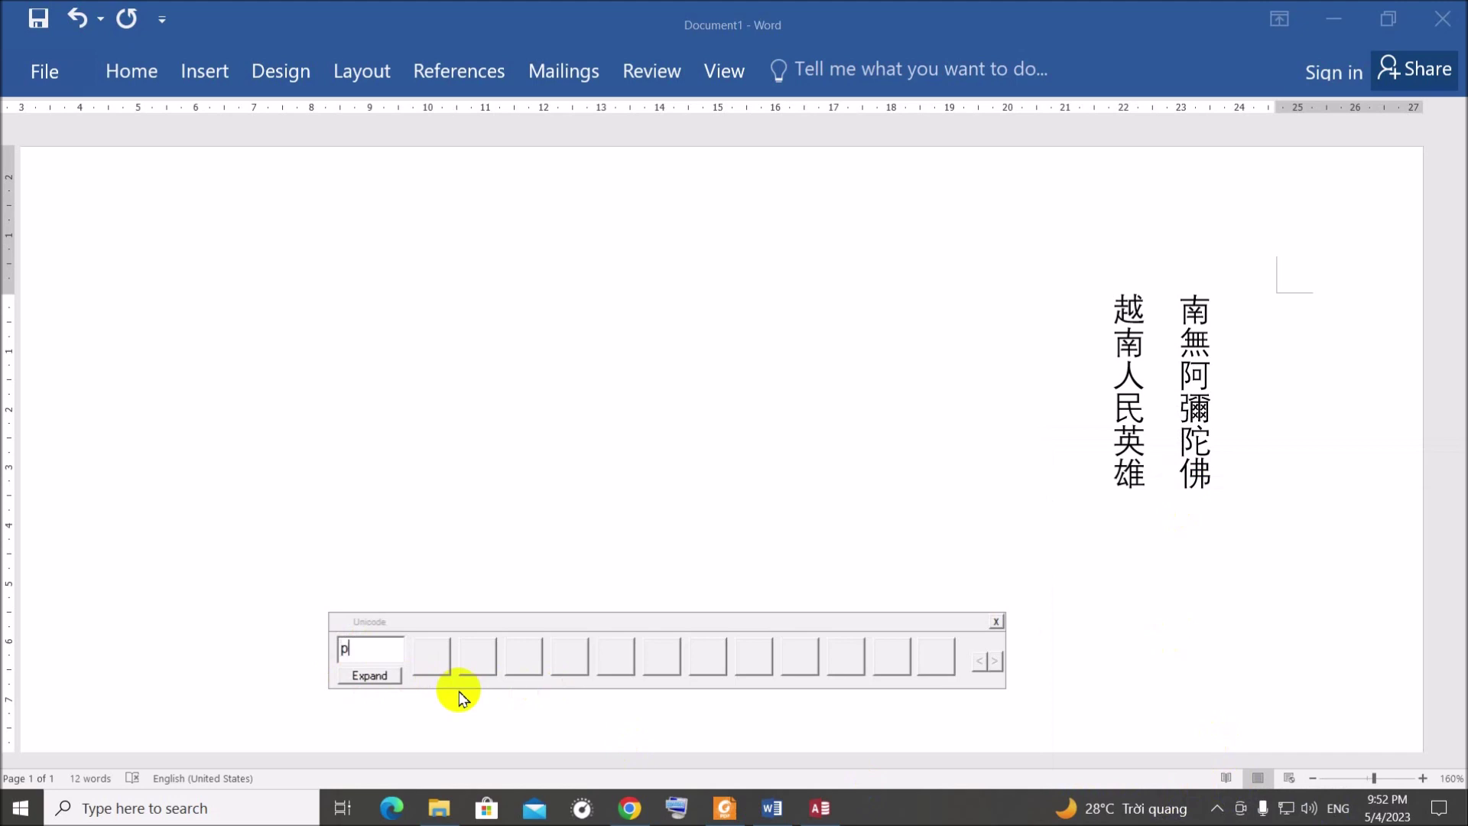
text(â)
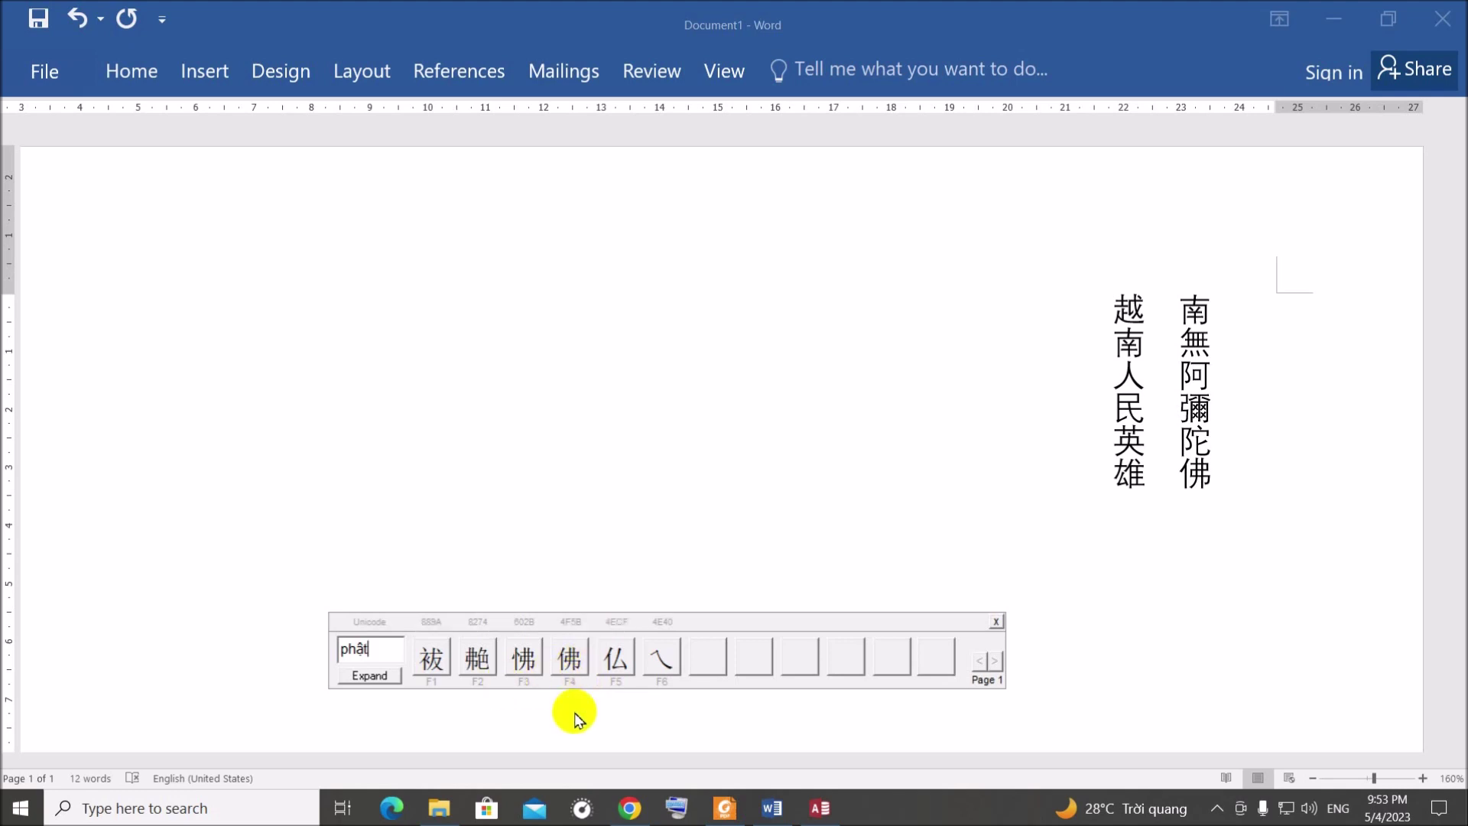
key(F4)
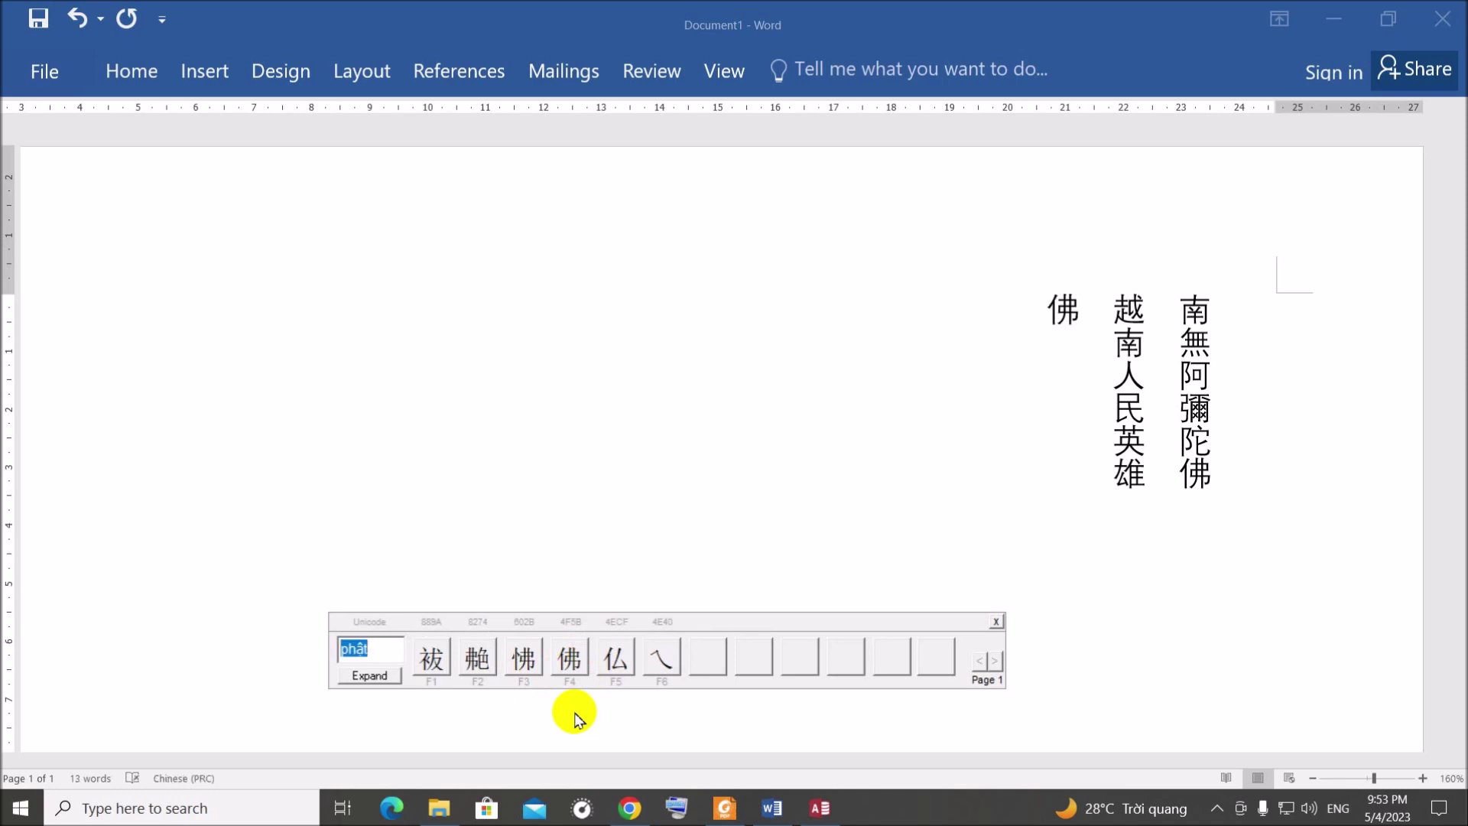
Add 祖, 如 and 來 below 佛 using the readings "tổ", "như" and "lai", and start a new column for further Hán Input entry
text(tô)
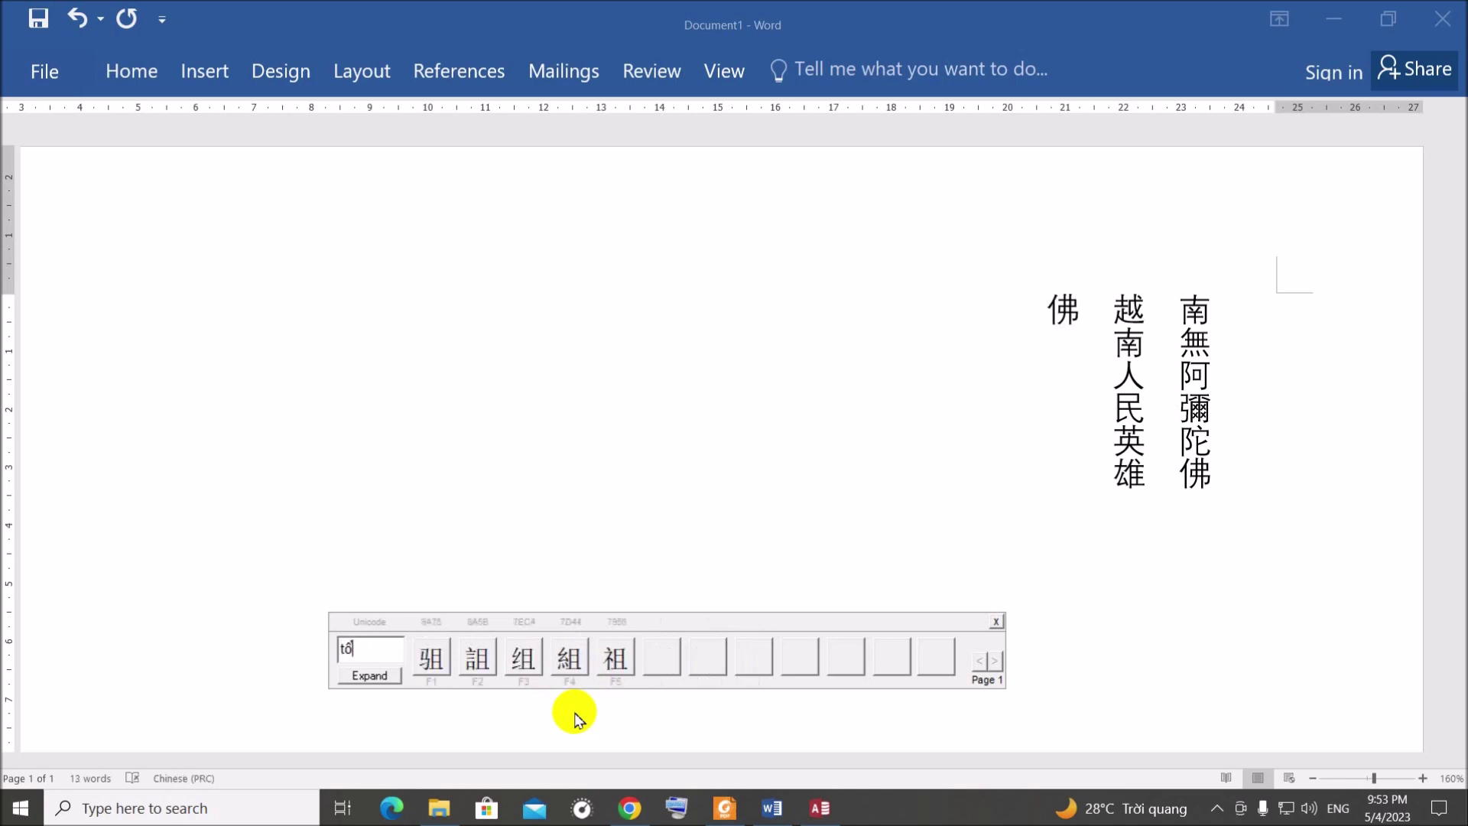
key(F5)
text(như)
key(F9)
text(lai)
key(F9)
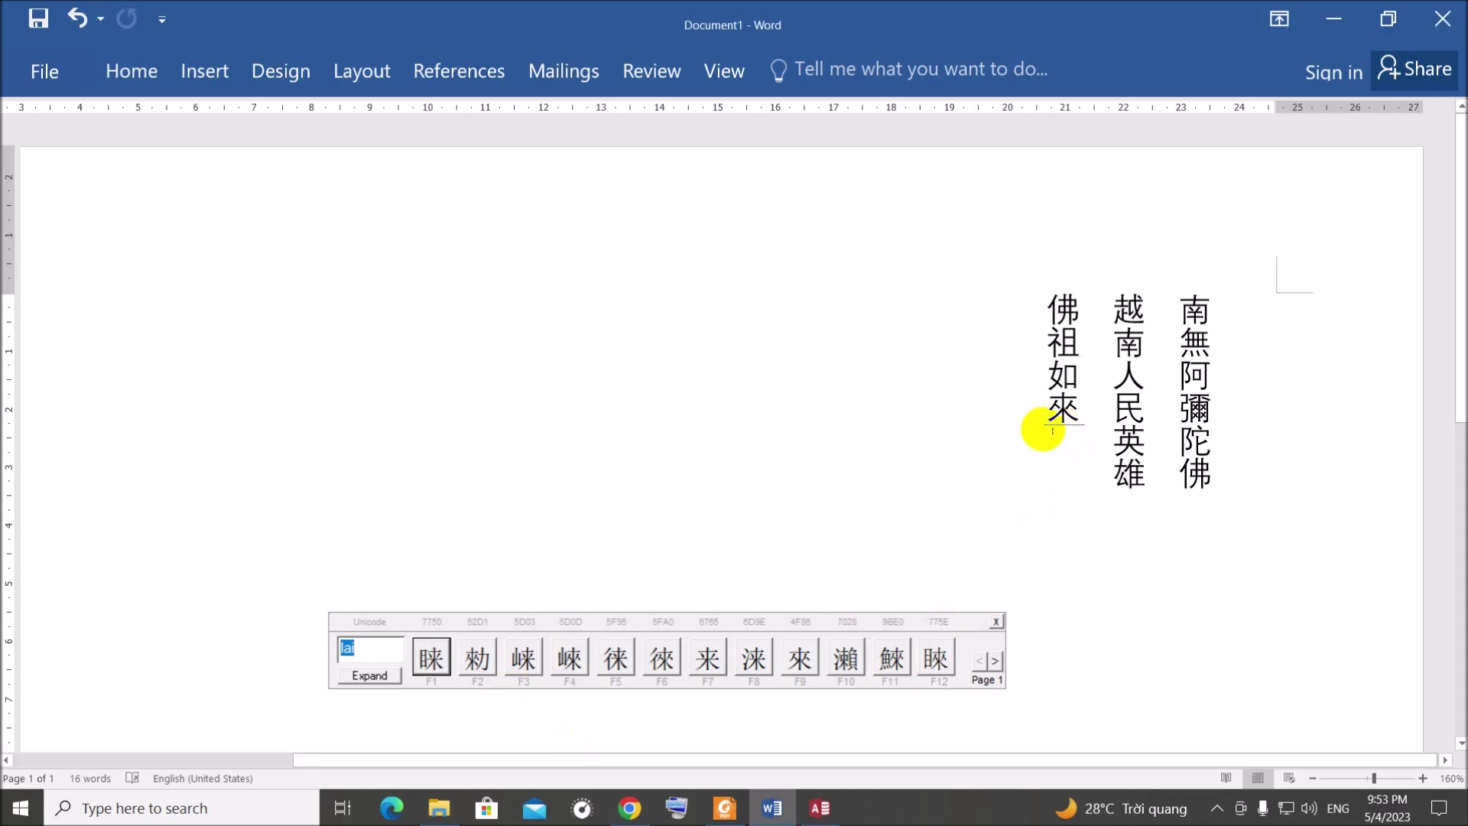
key(Return)
click(371, 647)
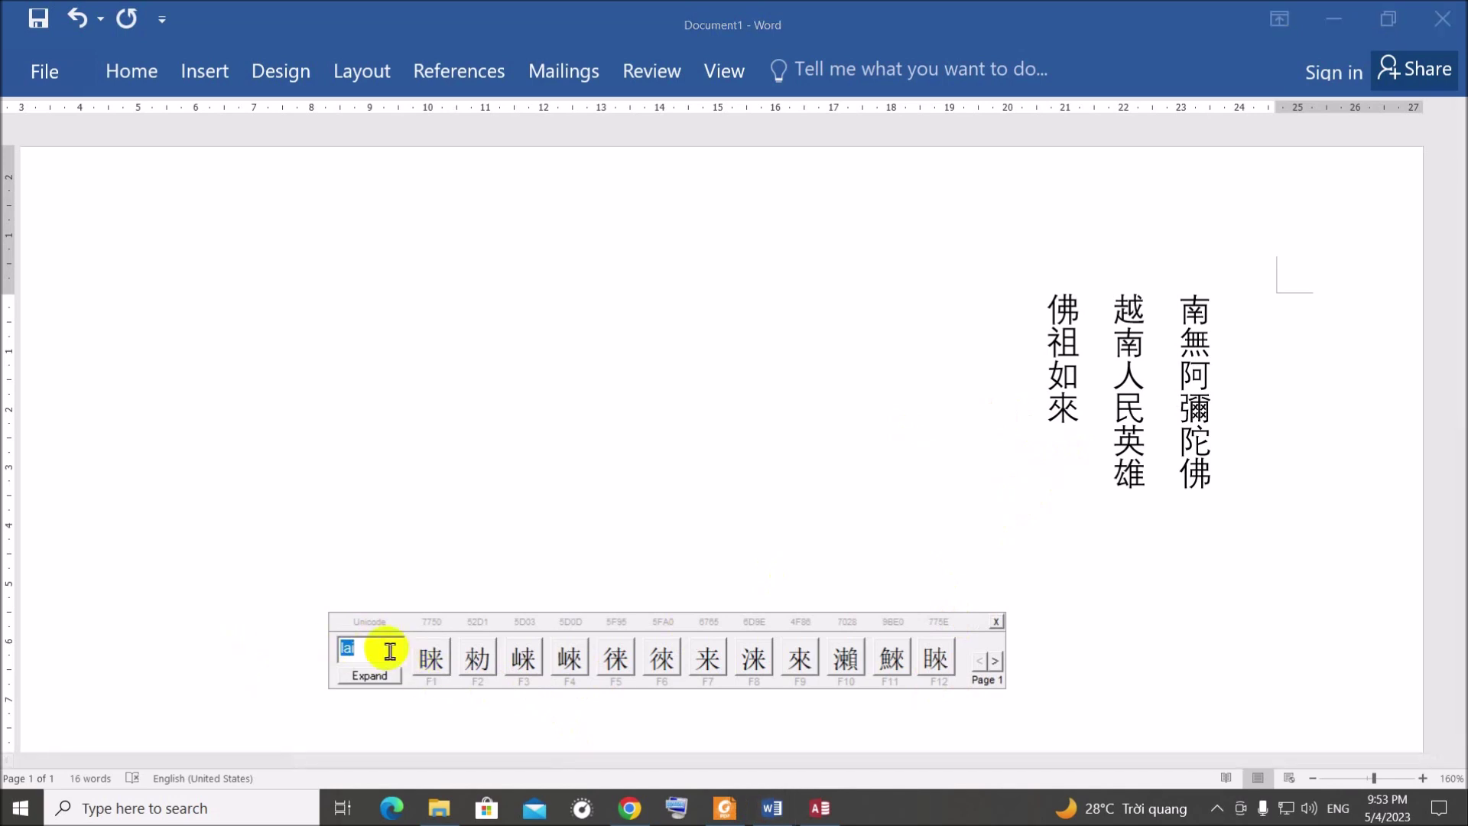